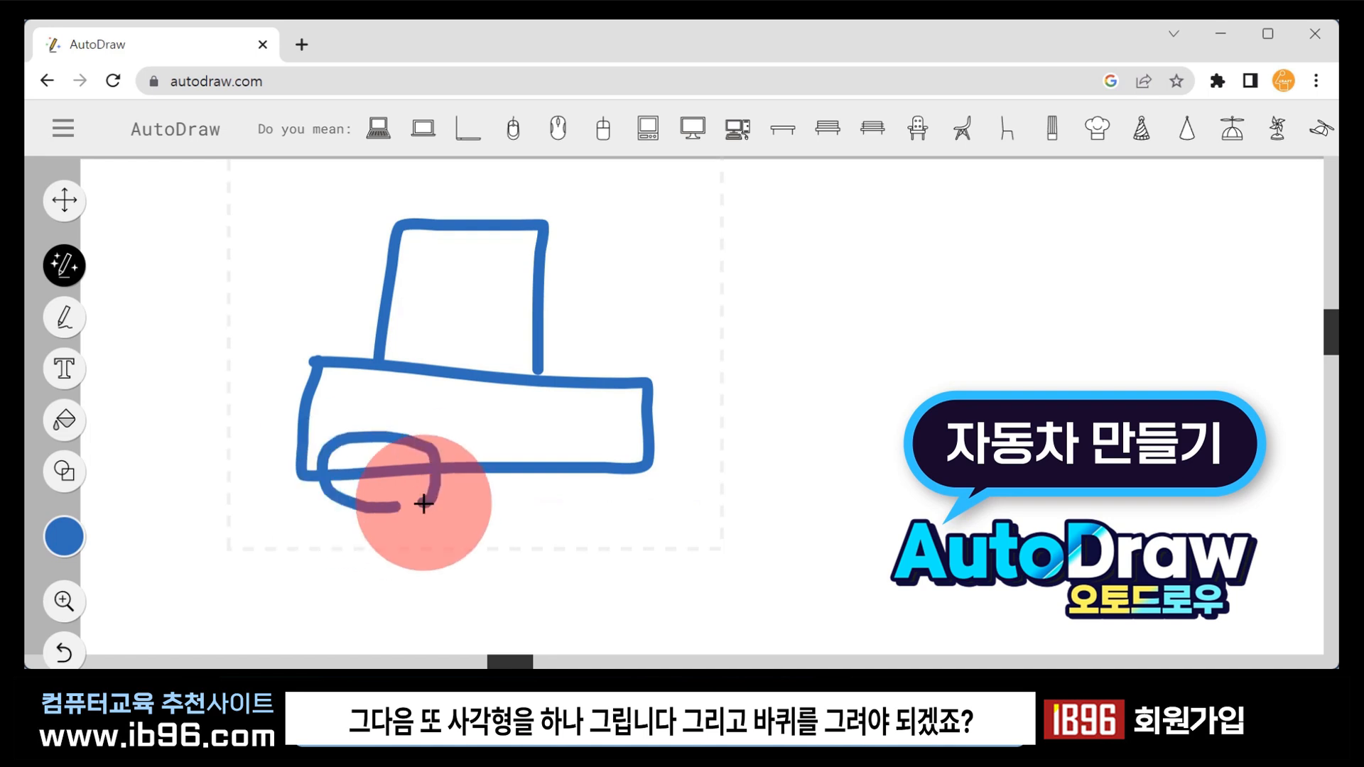
# Complete the car sketch with a second oval wheel and swap it through the suggested cars and fire trucks, ending on the ladder truck.
pyautogui.moveTo(552, 499)
pyautogui.mouseDown()
pyautogui.moveTo(507, 474)
pyautogui.moveTo(620, 461)
pyautogui.moveTo(550, 502)
pyautogui.mouseUp()
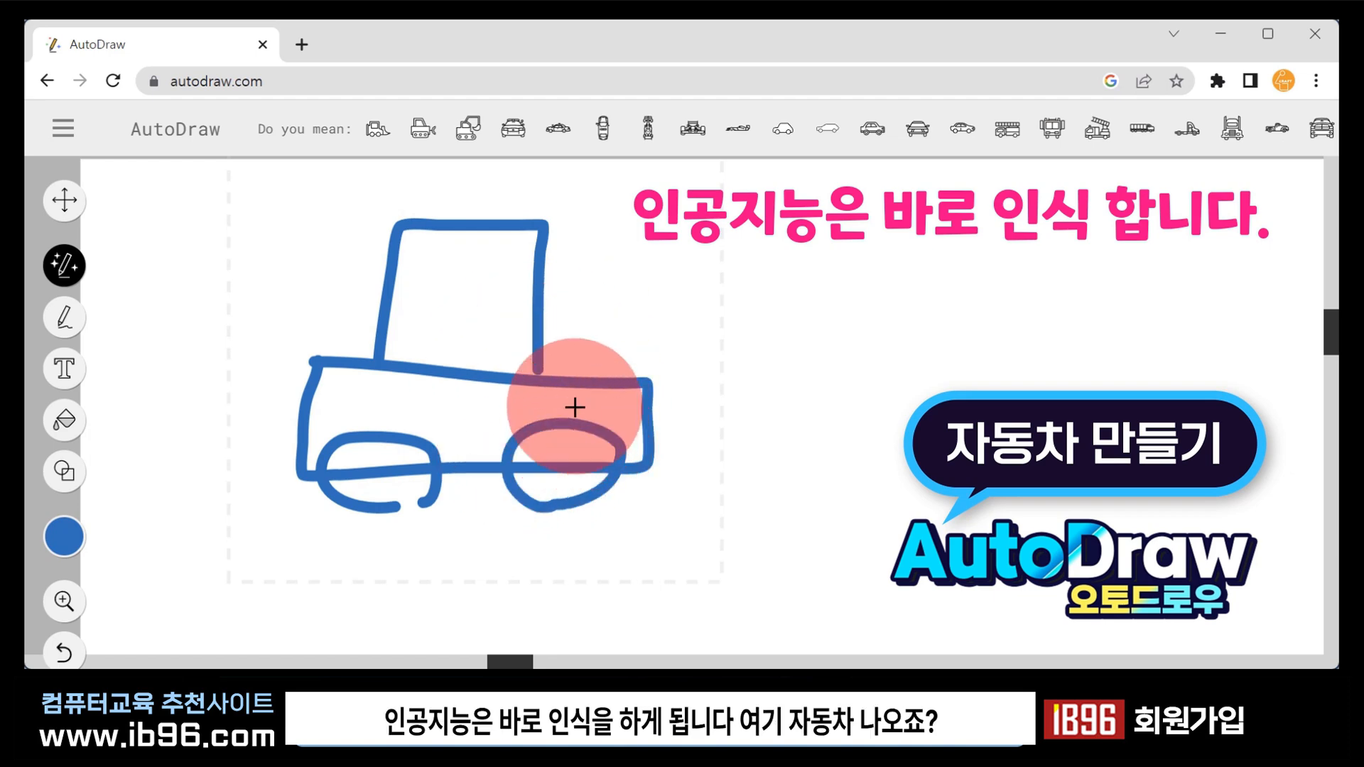
pyautogui.click(879, 135)
pyautogui.click(926, 138)
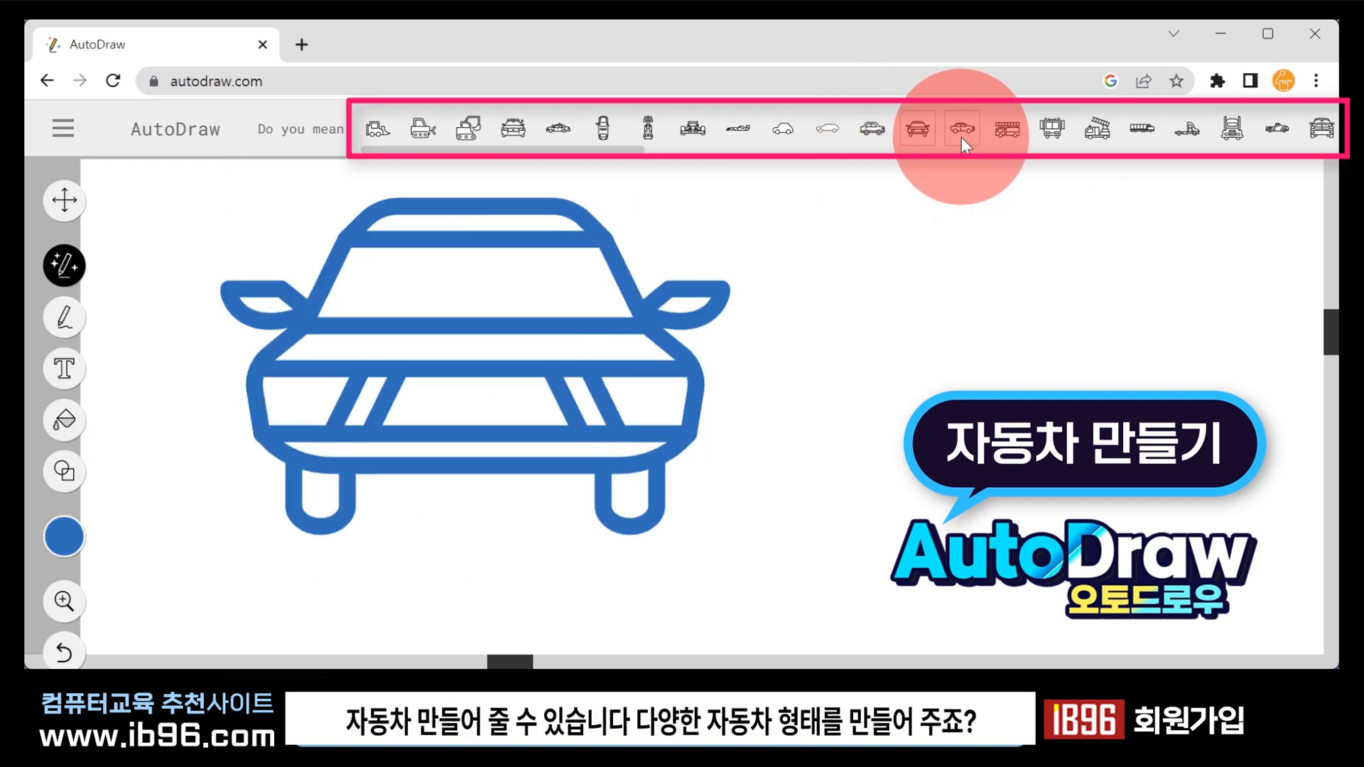
pyautogui.click(961, 133)
pyautogui.click(1006, 132)
pyautogui.click(1042, 130)
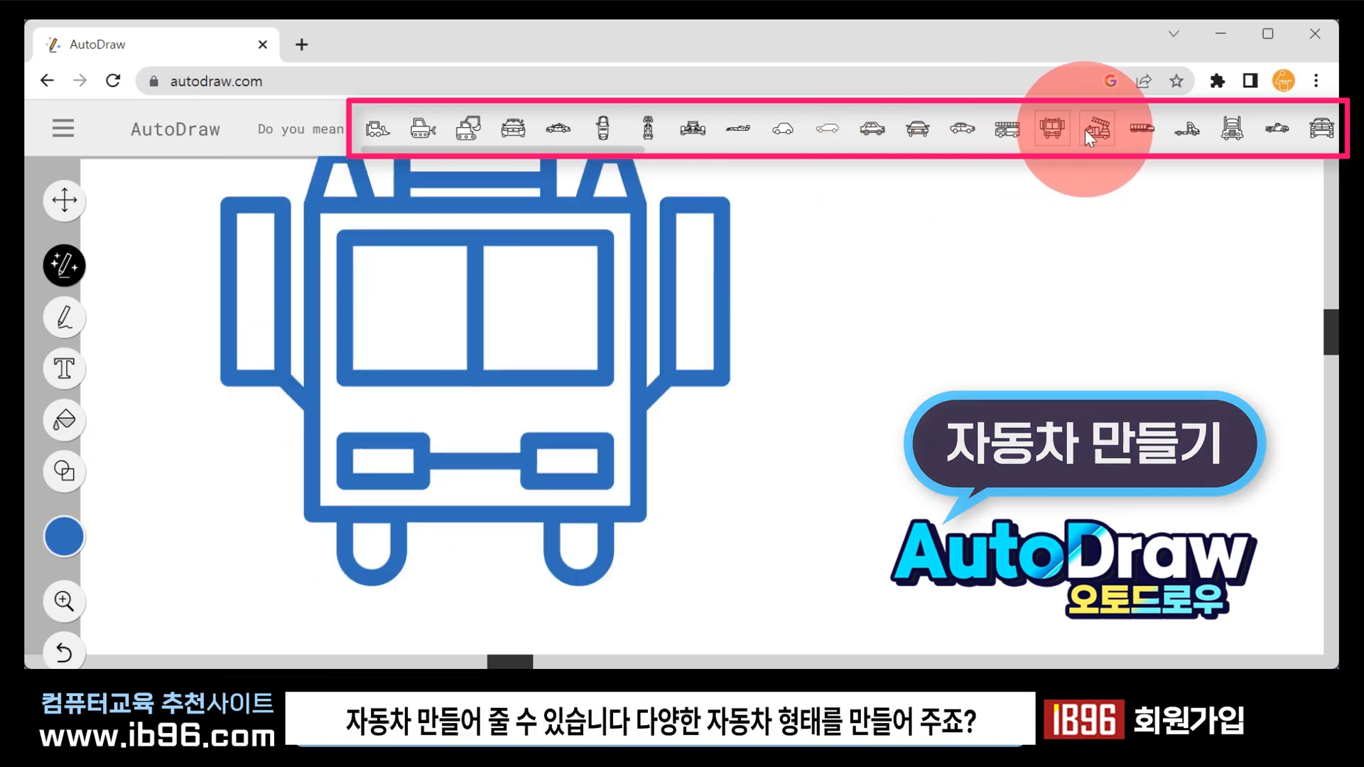
pyautogui.click(1085, 130)
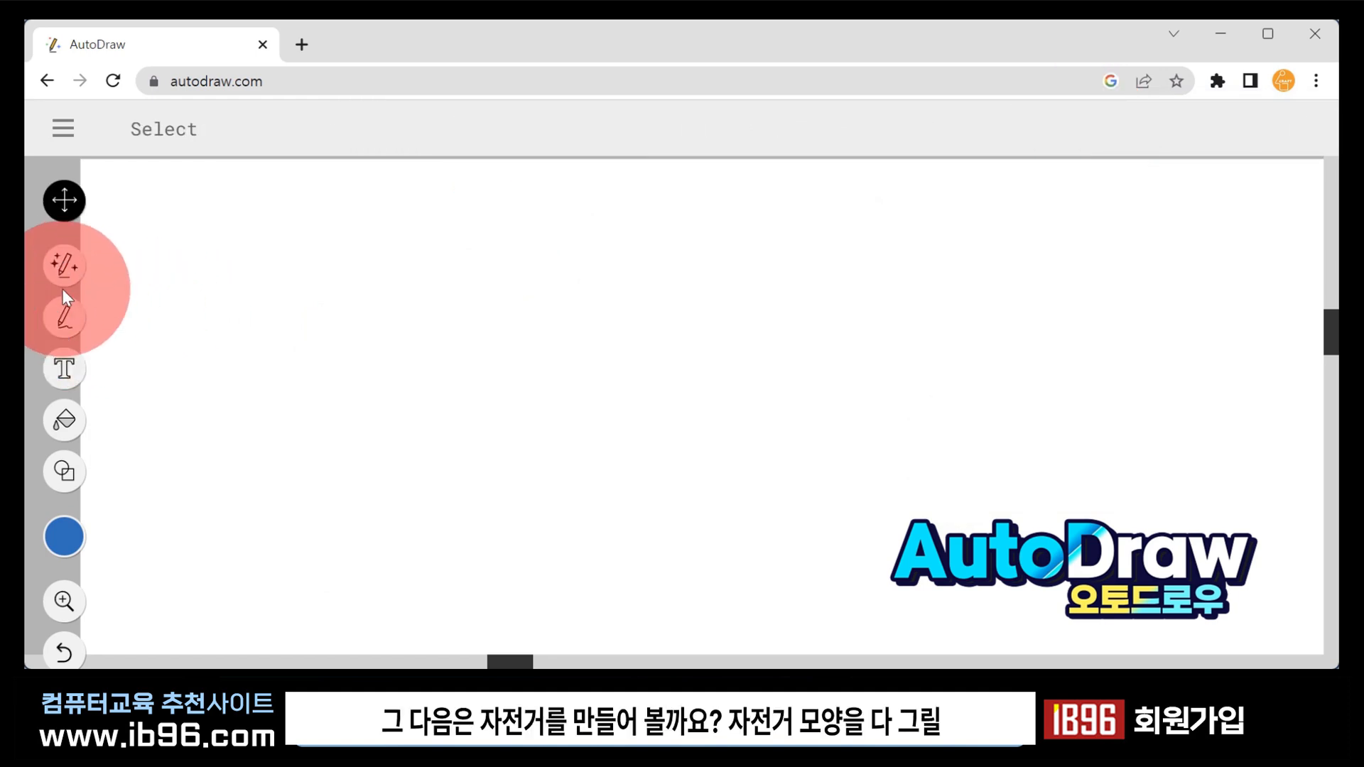
# Sketch a rough bicycle with AutoDraw using two round wheels, a connecting frame and handlebar, and replace it with the first suggested bicycle.
pyautogui.click(63, 267)
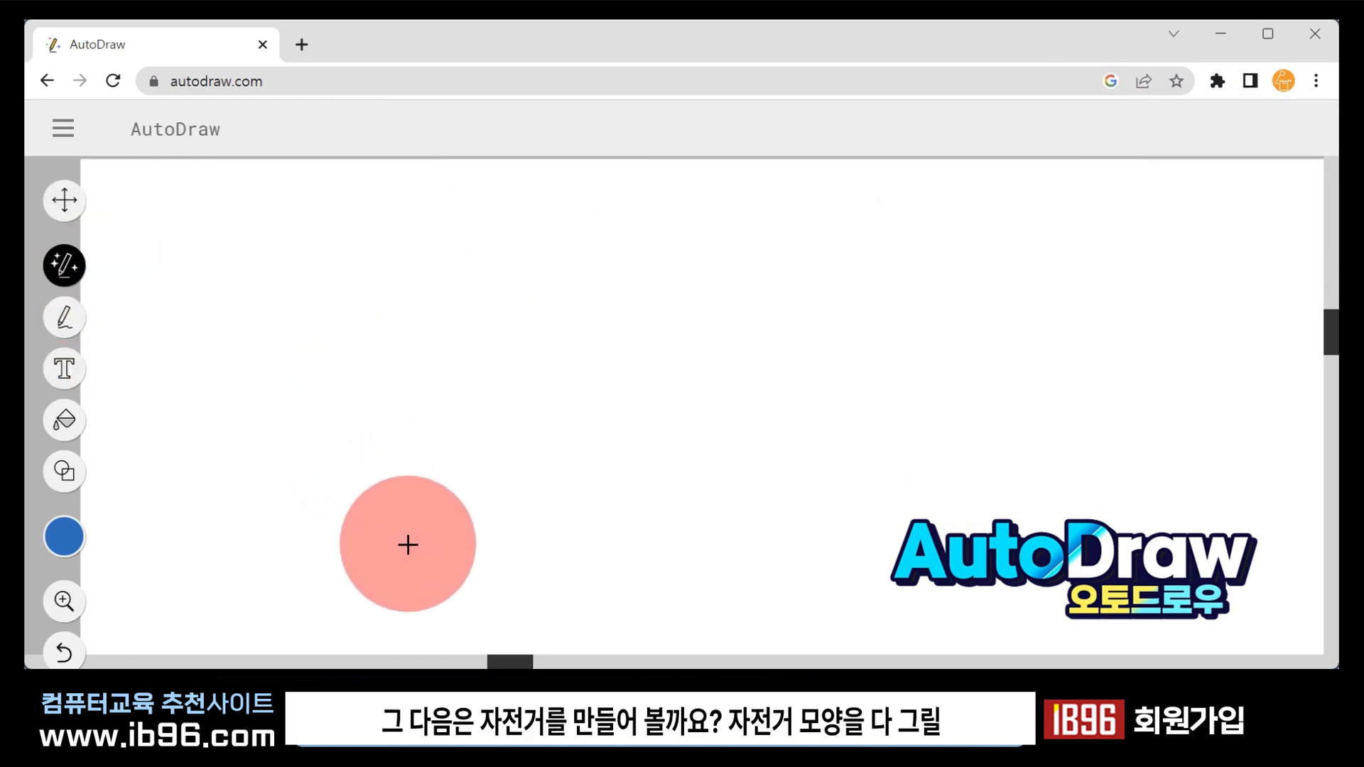
pyautogui.moveTo(403, 545)
pyautogui.mouseDown()
pyautogui.moveTo(396, 408)
pyautogui.moveTo(474, 468)
pyautogui.moveTo(450, 532)
pyautogui.moveTo(411, 542)
pyautogui.mouseUp()
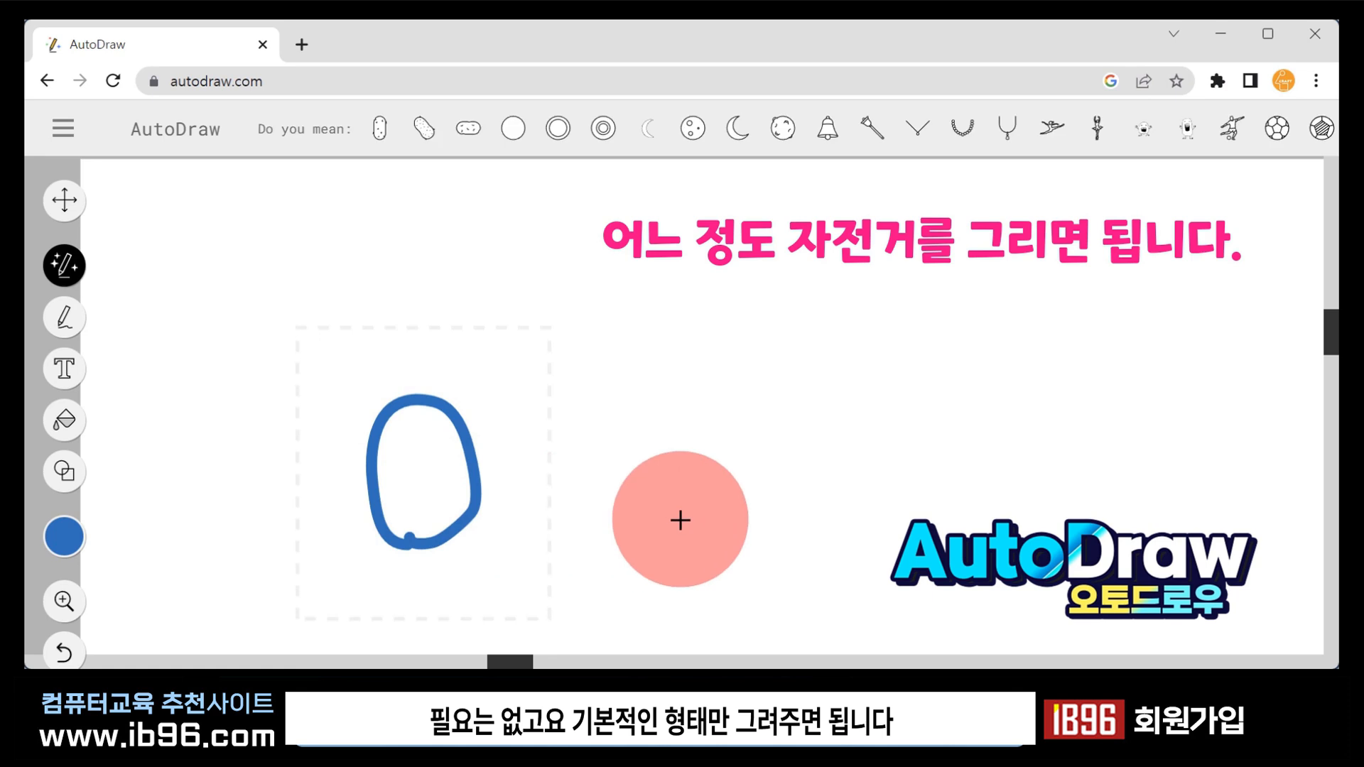
pyautogui.moveTo(638, 499)
pyautogui.mouseDown()
pyautogui.moveTo(740, 474)
pyautogui.moveTo(705, 508)
pyautogui.moveTo(646, 506)
pyautogui.mouseUp()
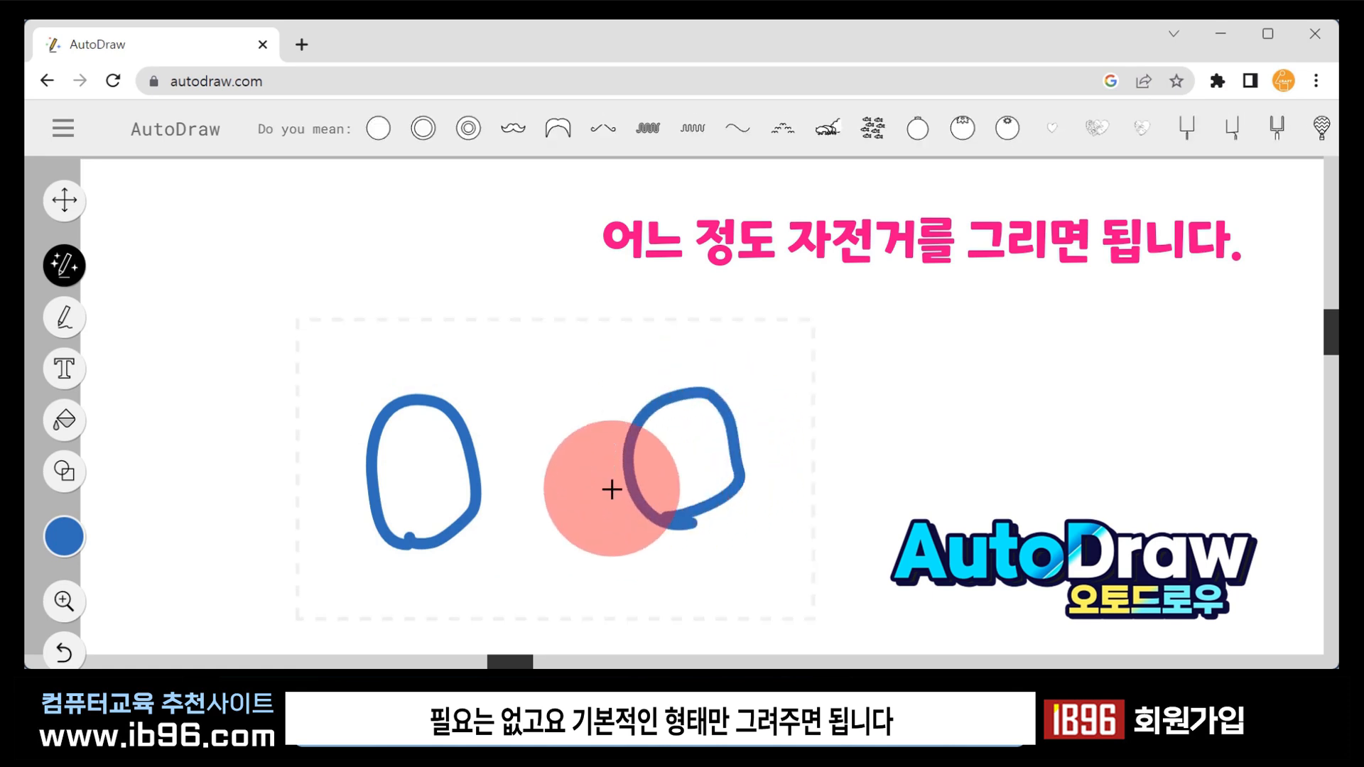
pyautogui.moveTo(422, 402)
pyautogui.mouseDown()
pyautogui.moveTo(518, 355)
pyautogui.moveTo(685, 403)
pyautogui.mouseUp()
pyautogui.moveTo(441, 373)
pyautogui.mouseDown()
pyautogui.moveTo(469, 284)
pyautogui.moveTo(459, 334)
pyautogui.mouseUp()
pyautogui.click(515, 139)
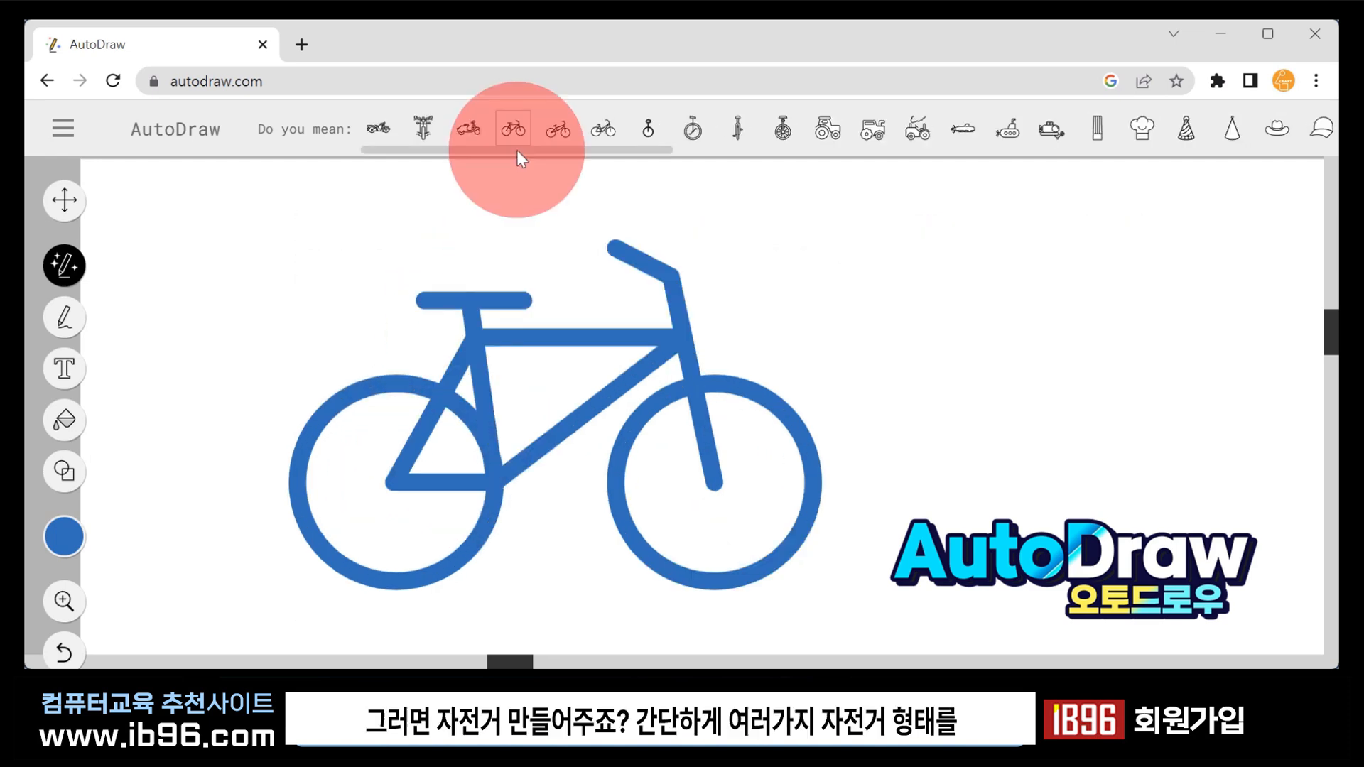
# Try the other two suggested bicycles and the unicycle with pedals in place of the current drawing.
pyautogui.click(550, 134)
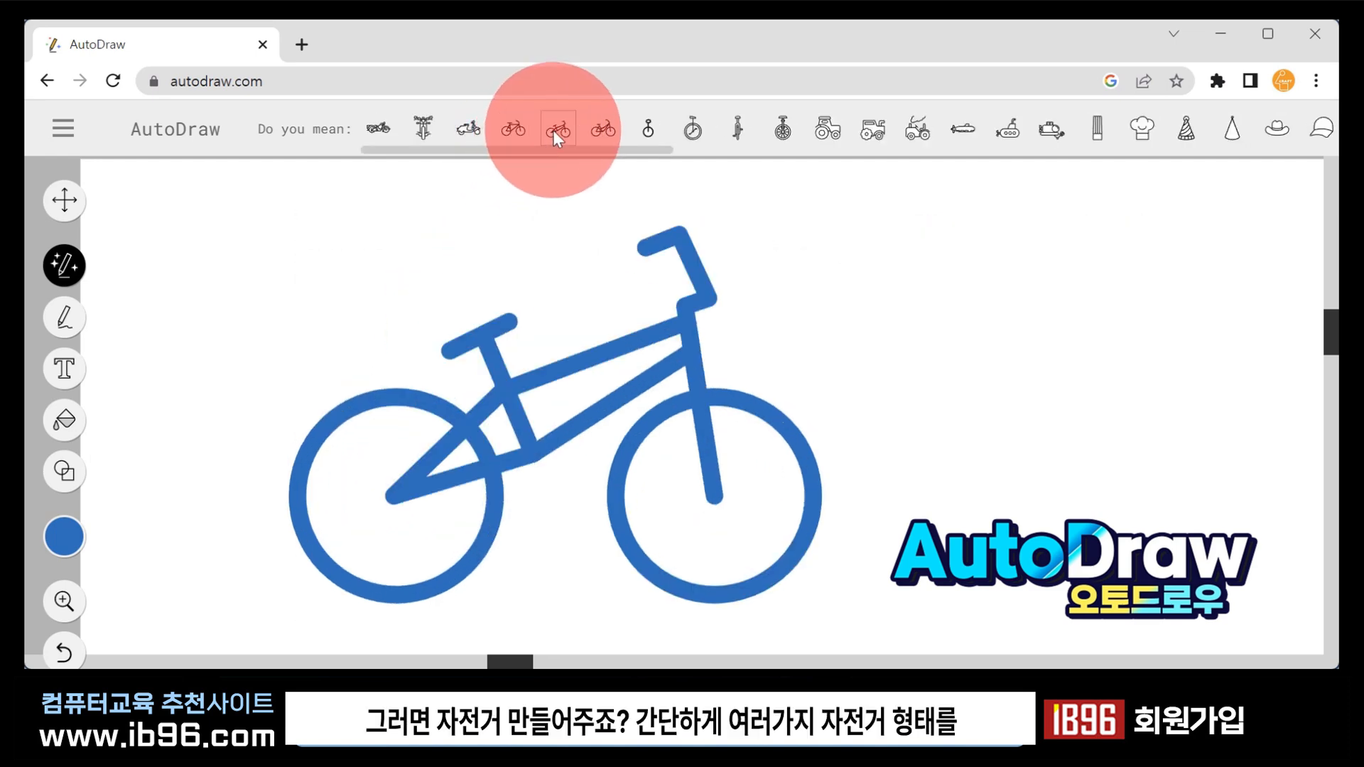
pyautogui.click(609, 128)
pyautogui.click(693, 131)
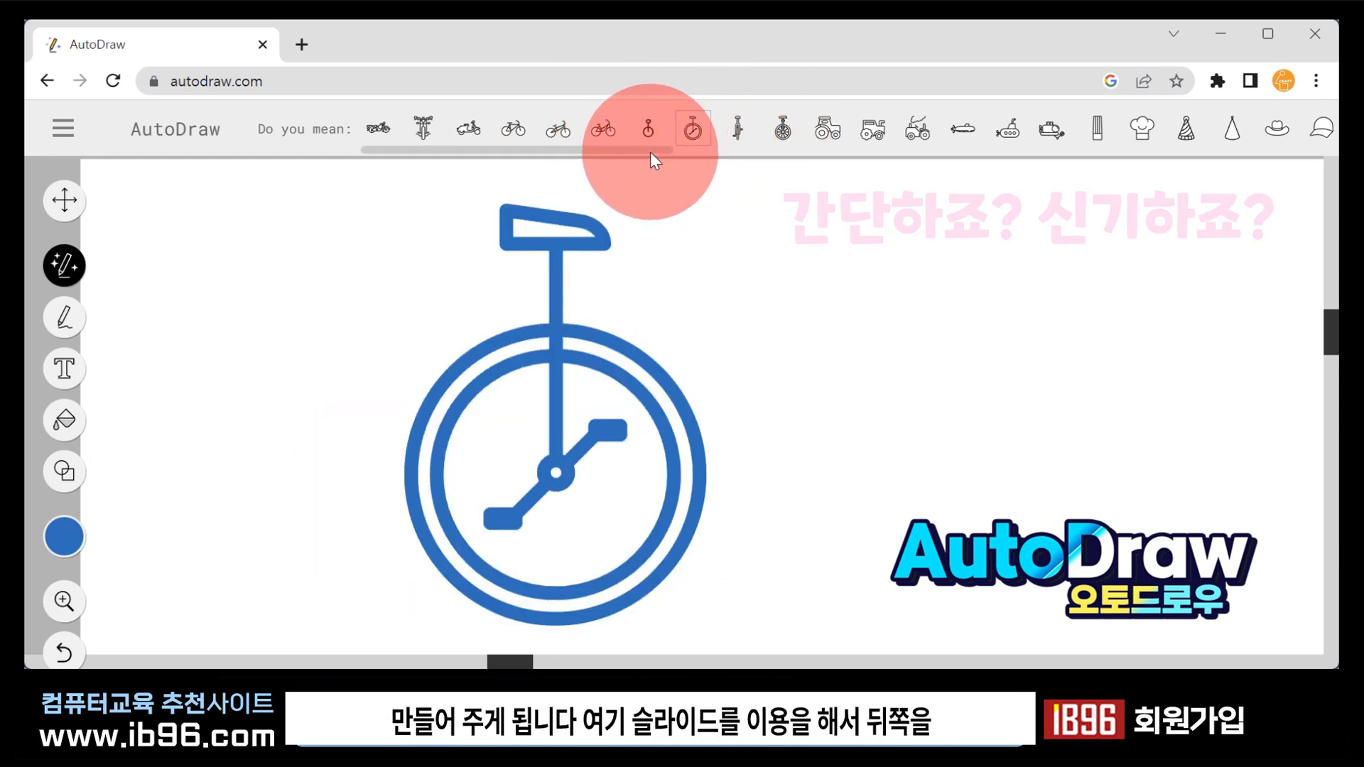
# Browse the further suggestions and replace the unicycle with the kick scooter that has a rear fender.
pyautogui.moveTo(650, 151); pyautogui.dragTo(1099, 174)
pyautogui.click(1076, 131)
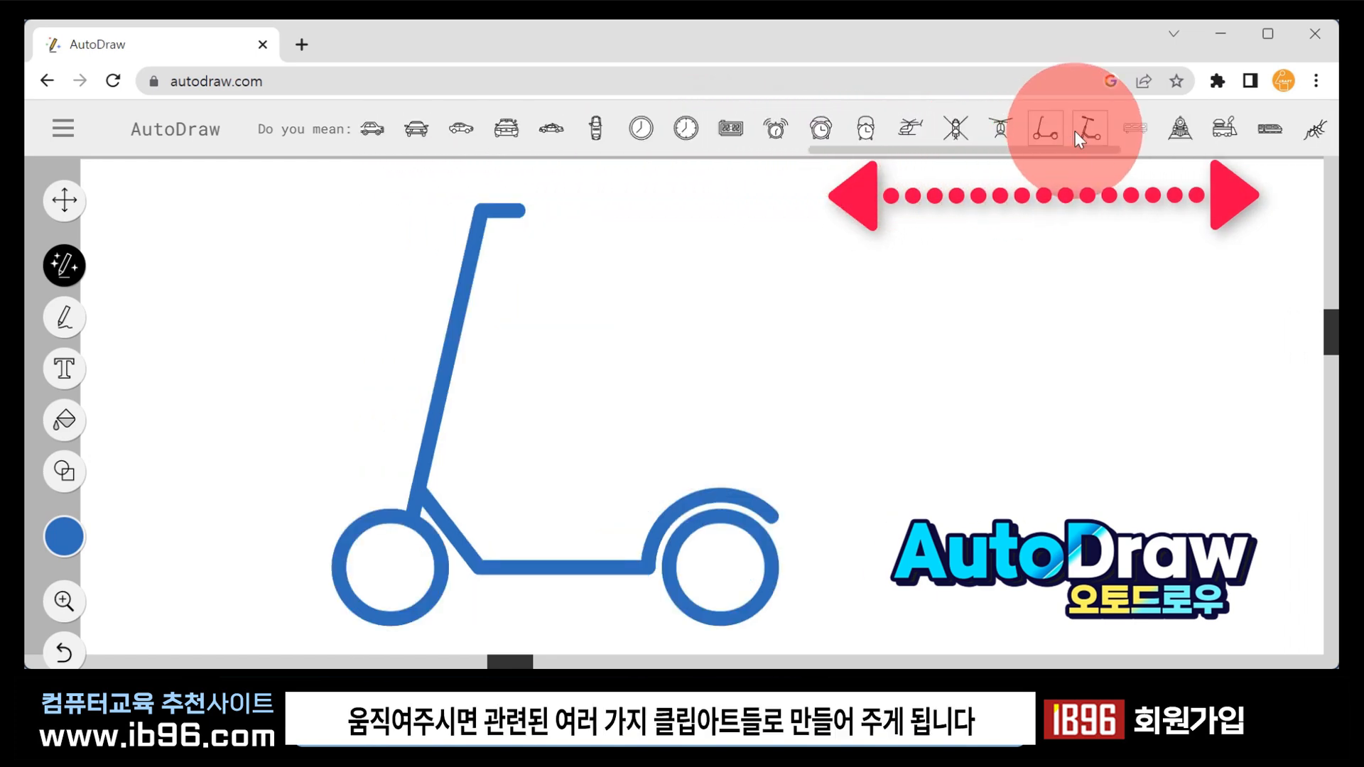
pyautogui.click(1042, 133)
pyautogui.click(1041, 133)
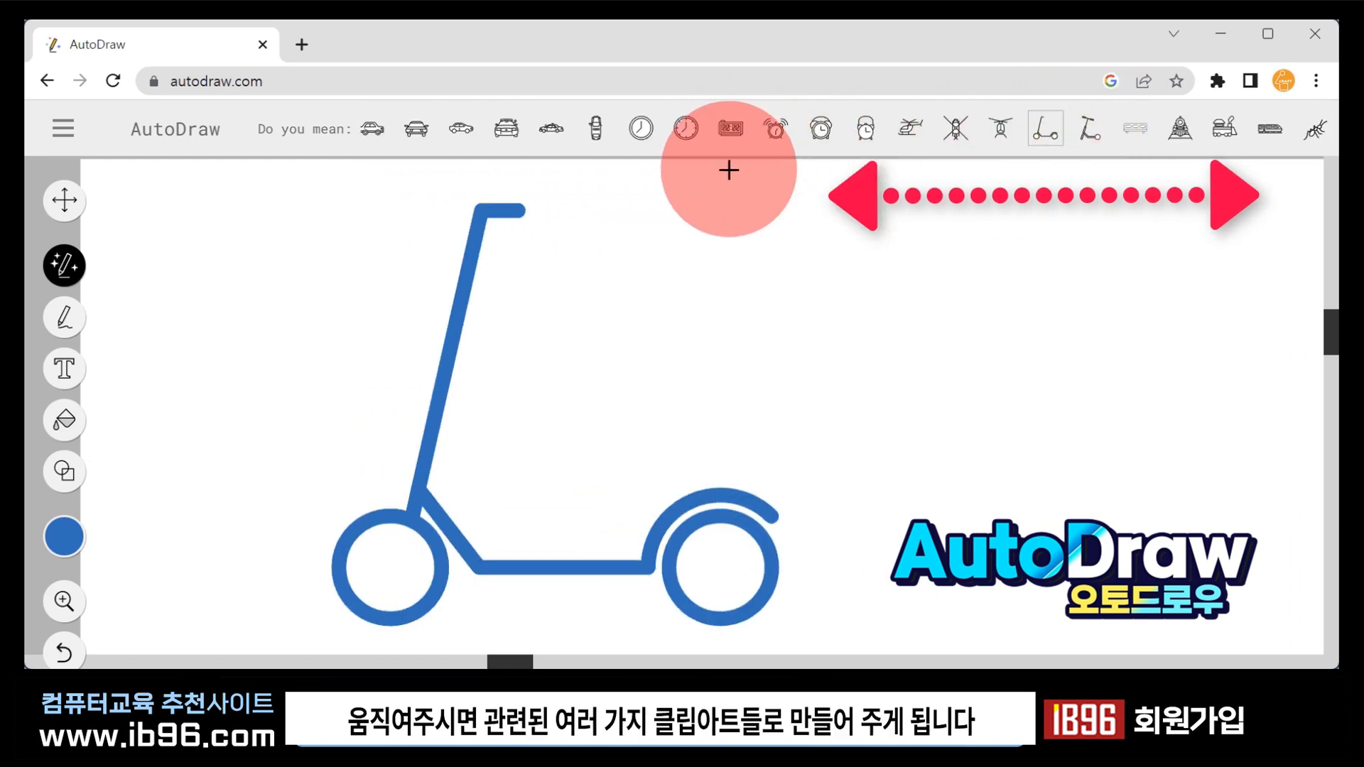
pyautogui.moveTo(961, 148); pyautogui.dragTo(430, 184)
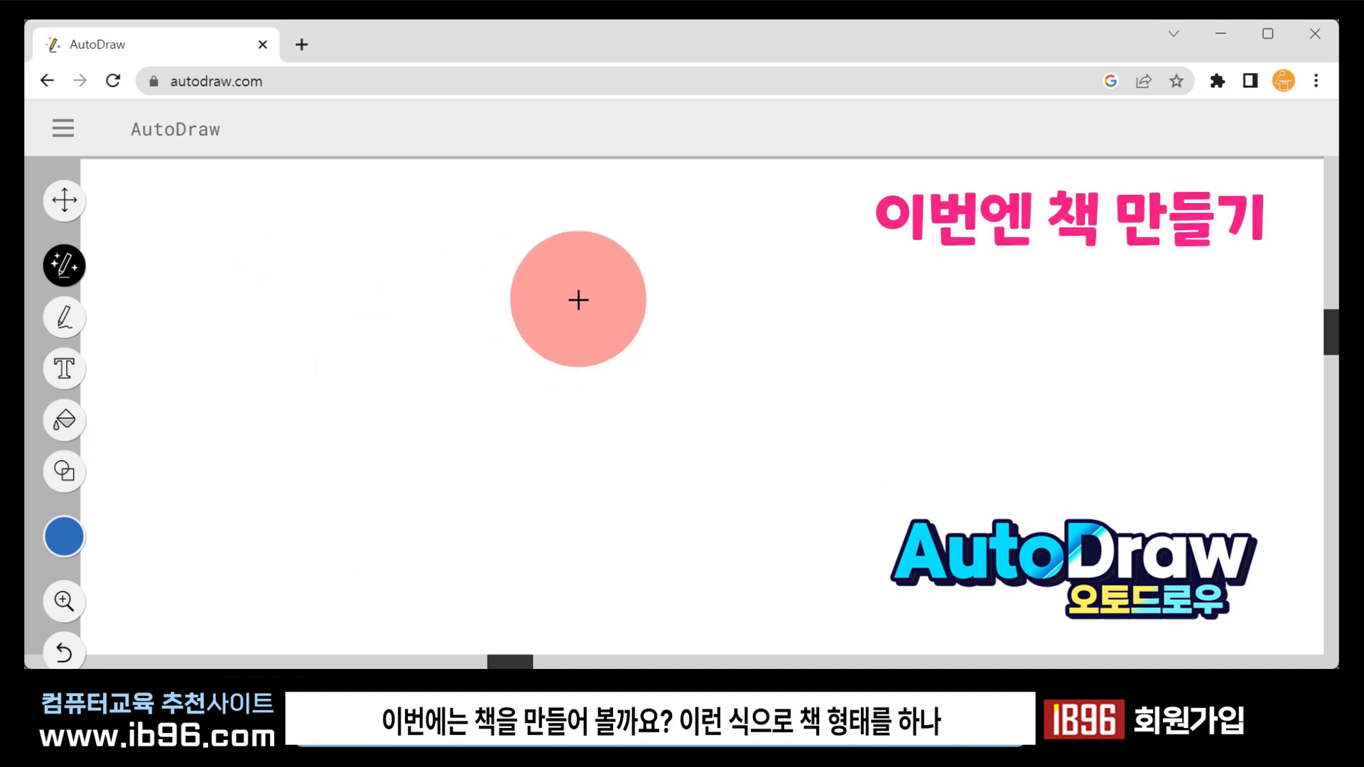
# Sketch a rough open book and swap it through the suggested books, settling on the open book with text lines.
pyautogui.moveTo(577, 306)
pyautogui.mouseDown()
pyautogui.moveTo(514, 268)
pyautogui.moveTo(483, 279)
pyautogui.mouseUp()
pyautogui.moveTo(518, 402)
pyautogui.mouseDown()
pyautogui.moveTo(474, 372)
pyautogui.moveTo(438, 387)
pyautogui.moveTo(510, 411)
pyautogui.moveTo(585, 304)
pyautogui.moveTo(647, 290)
pyautogui.moveTo(675, 324)
pyautogui.moveTo(607, 420)
pyautogui.moveTo(511, 405)
pyautogui.mouseUp()
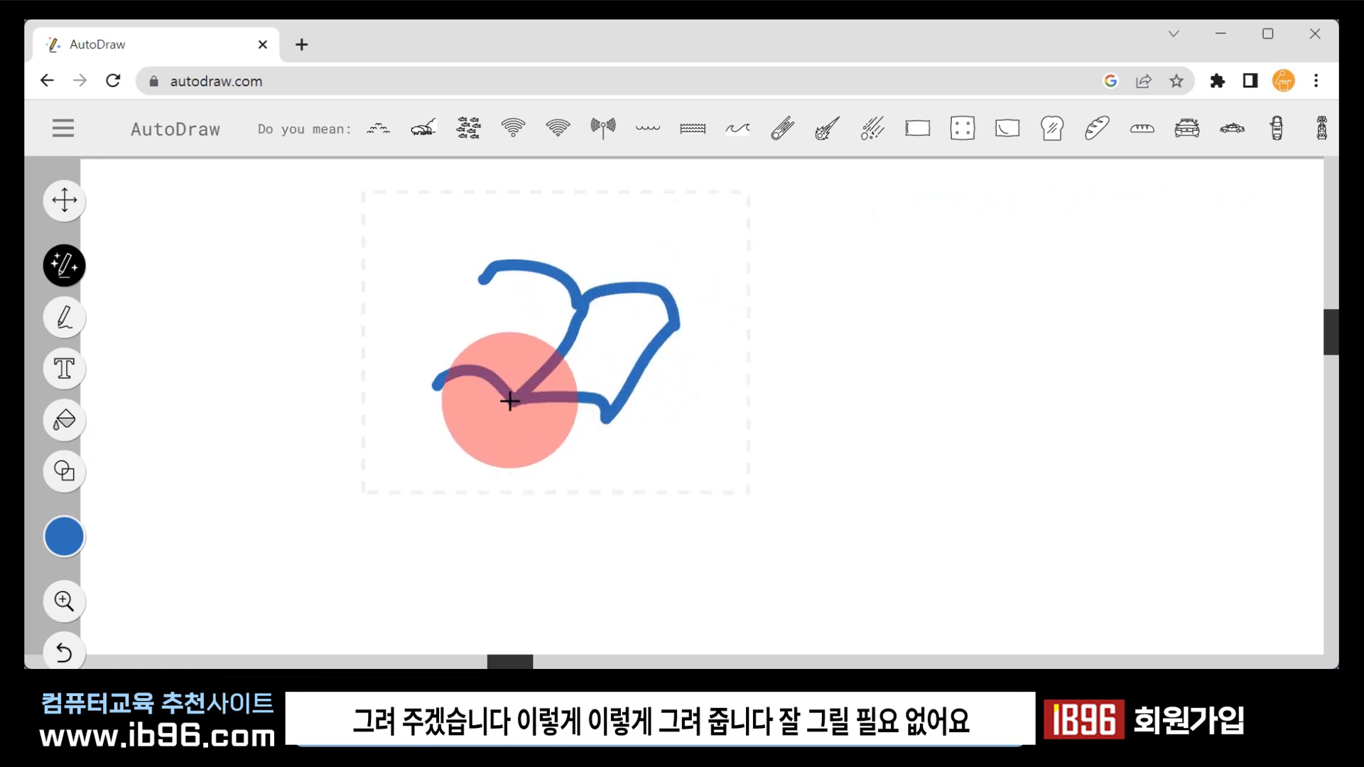
pyautogui.moveTo(434, 384); pyautogui.dragTo(474, 285)
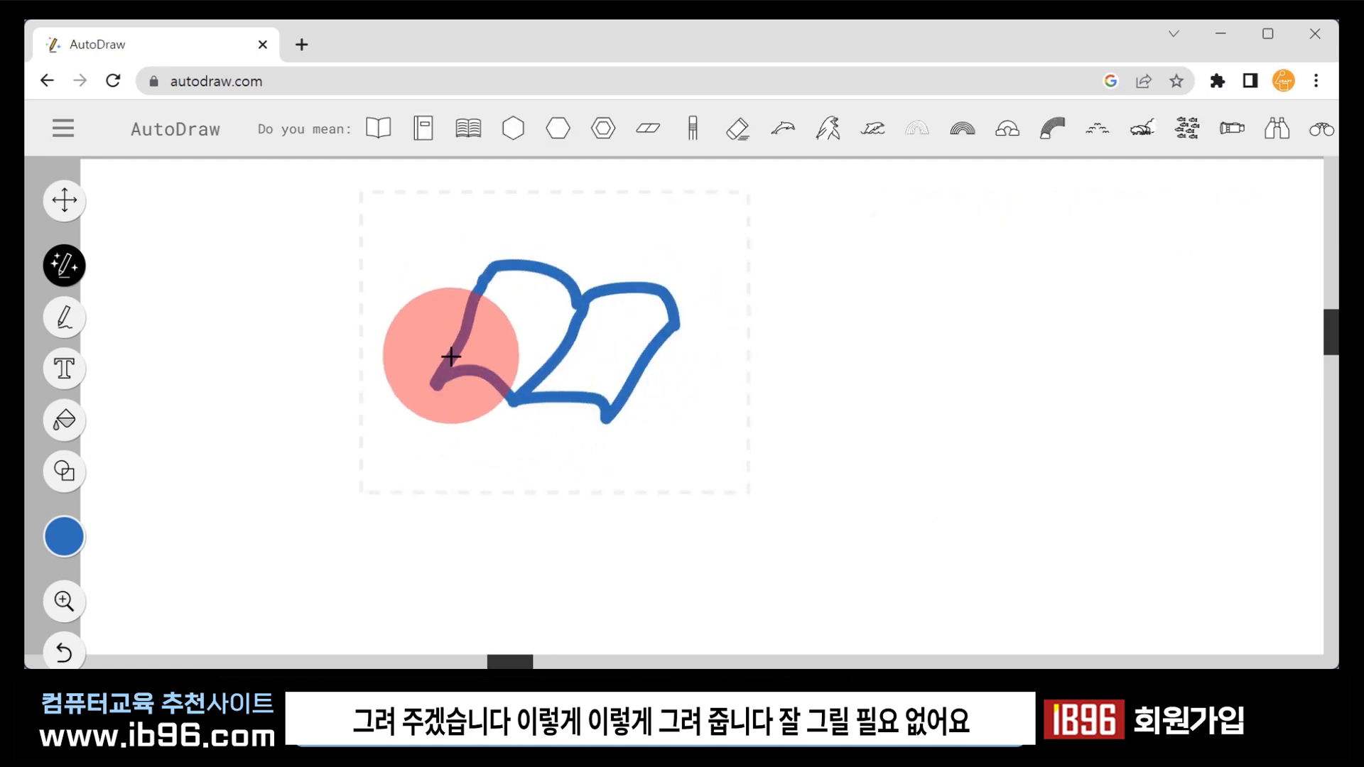
pyautogui.click(423, 135)
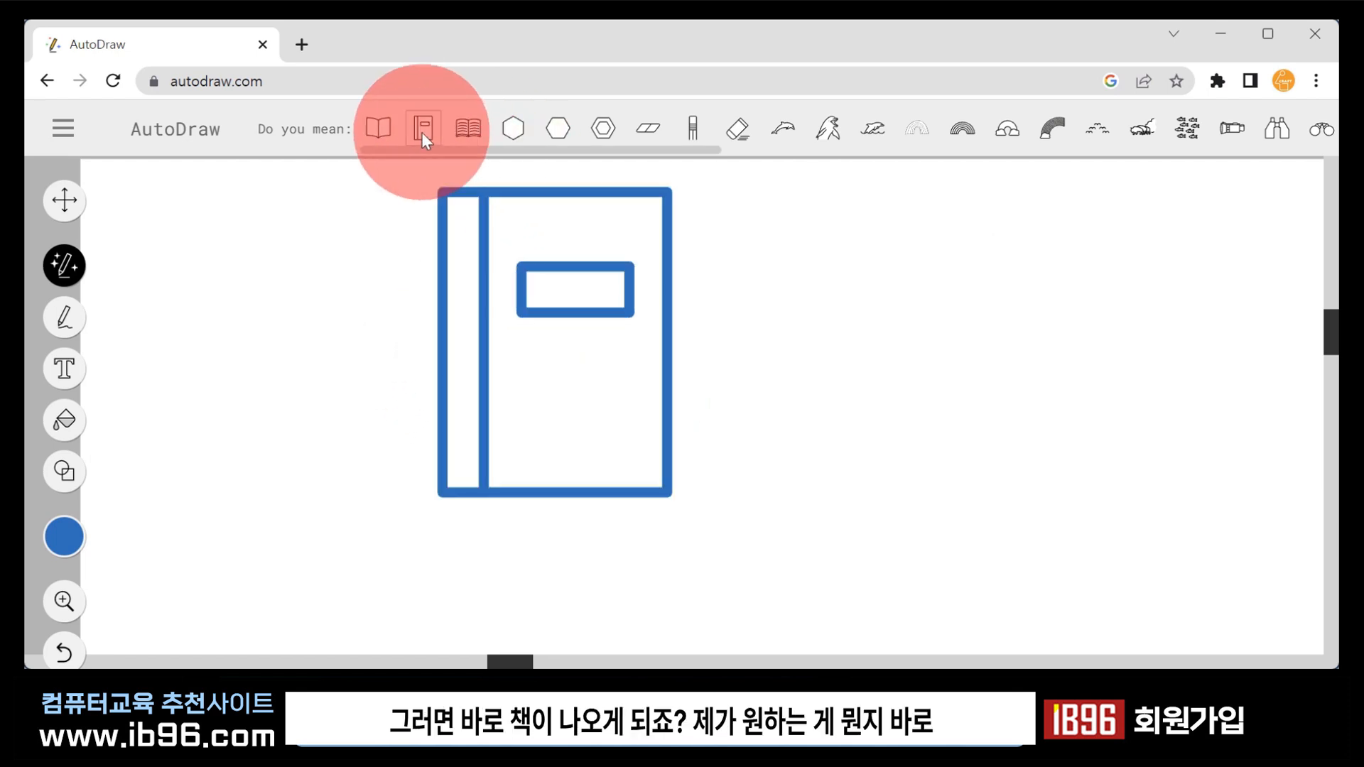
pyautogui.click(465, 129)
pyautogui.click(426, 132)
pyautogui.click(381, 130)
pyautogui.click(475, 132)
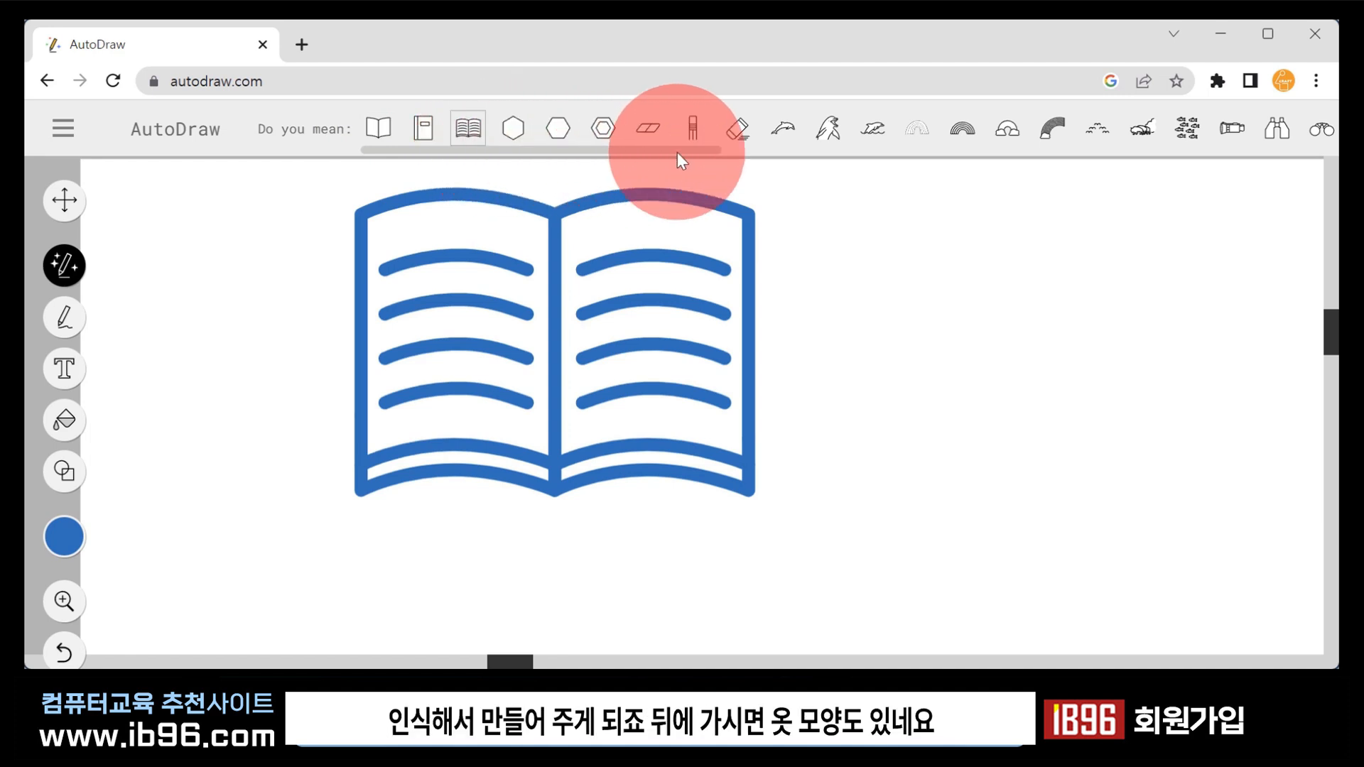
# Browse the further suggestions and replace the book with the blazer, coat and jacket drawings, settling on the long coat.
pyautogui.moveTo(671, 148); pyautogui.dragTo(1022, 156)
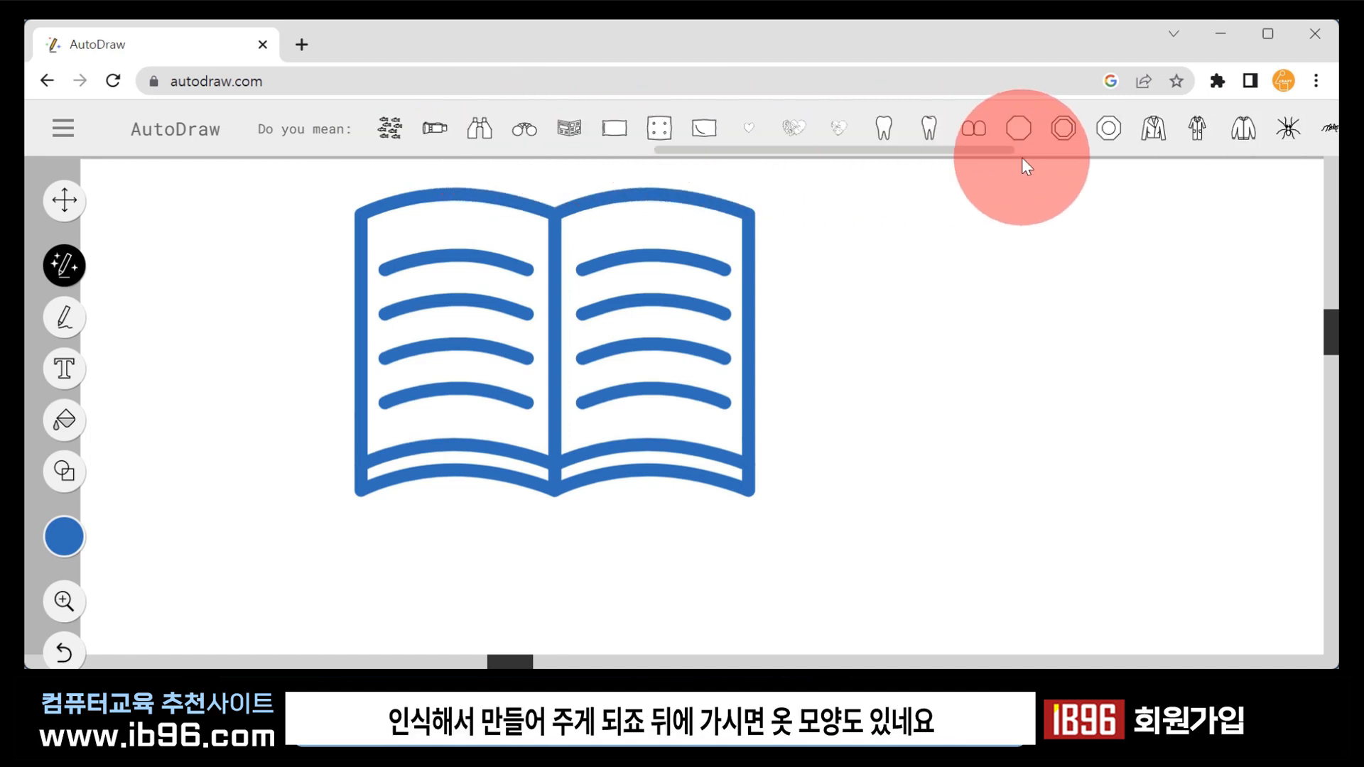
pyautogui.click(992, 132)
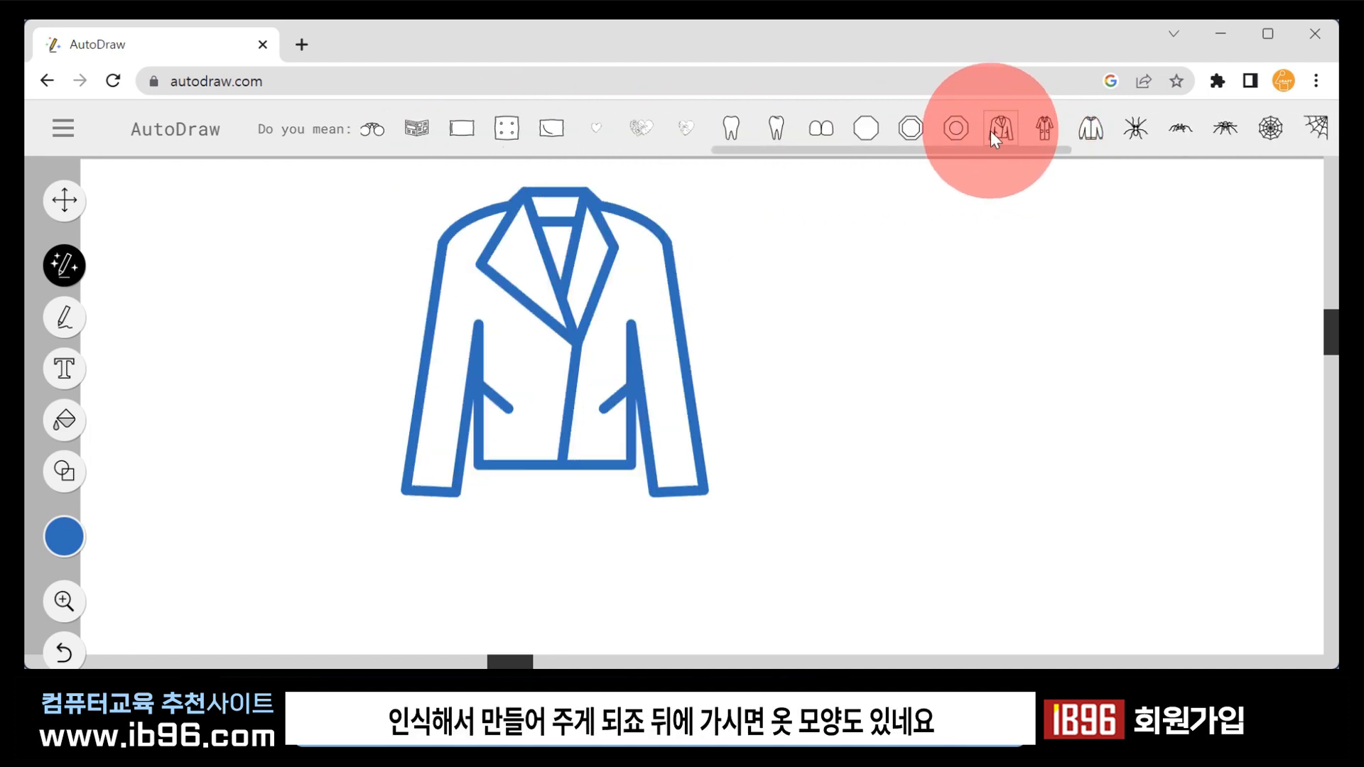
pyautogui.click(1055, 130)
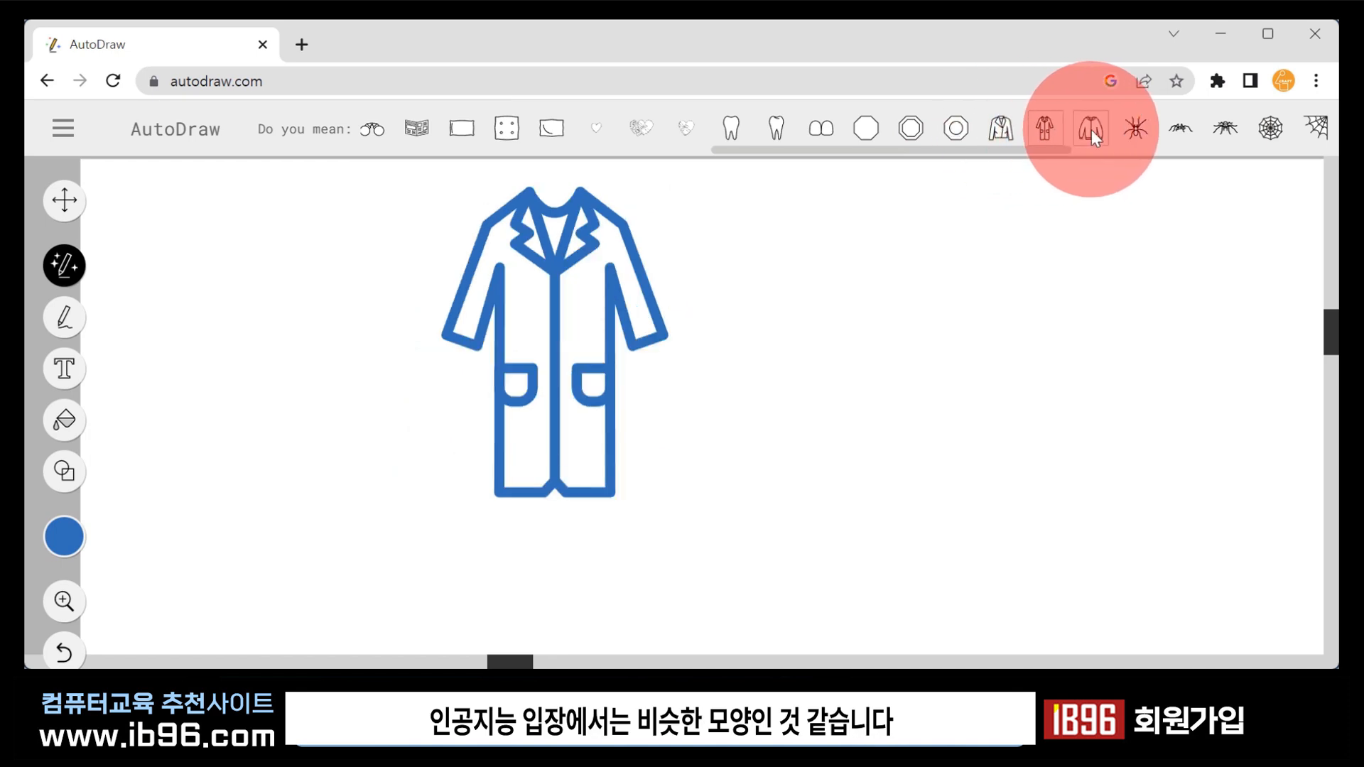
pyautogui.click(1092, 129)
pyautogui.click(1050, 130)
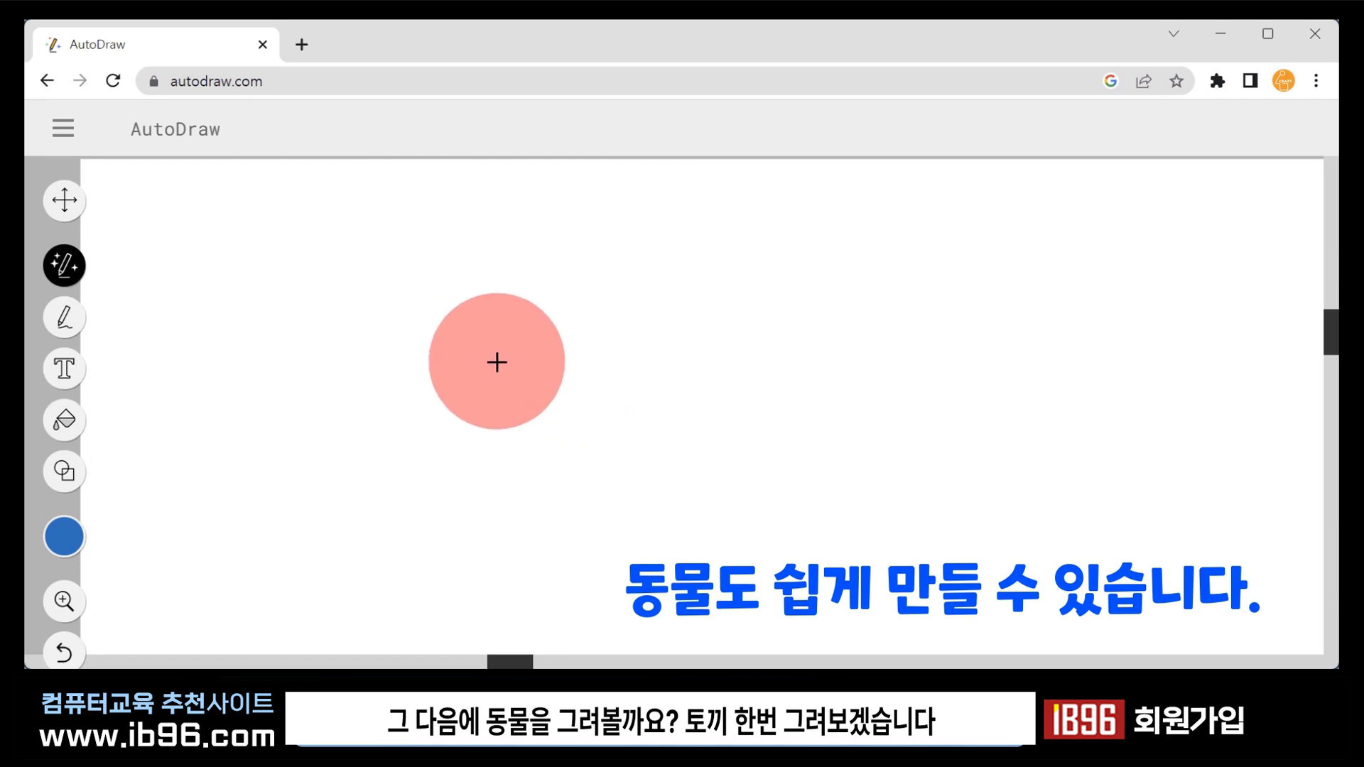
# Sketch a rabbit head with two pointed ears and swap it through the suggested rabbits, ending on the full-body rabbit.
pyautogui.moveTo(495, 361)
pyautogui.mouseDown()
pyautogui.moveTo(486, 238)
pyautogui.moveTo(541, 343)
pyautogui.moveTo(634, 288)
pyautogui.moveTo(679, 230)
pyautogui.moveTo(670, 297)
pyautogui.moveTo(639, 360)
pyautogui.moveTo(623, 340)
pyautogui.moveTo(565, 328)
pyautogui.moveTo(521, 341)
pyautogui.moveTo(493, 372)
pyautogui.moveTo(516, 435)
pyautogui.moveTo(592, 456)
pyautogui.moveTo(654, 406)
pyautogui.moveTo(641, 371)
pyautogui.mouseUp()
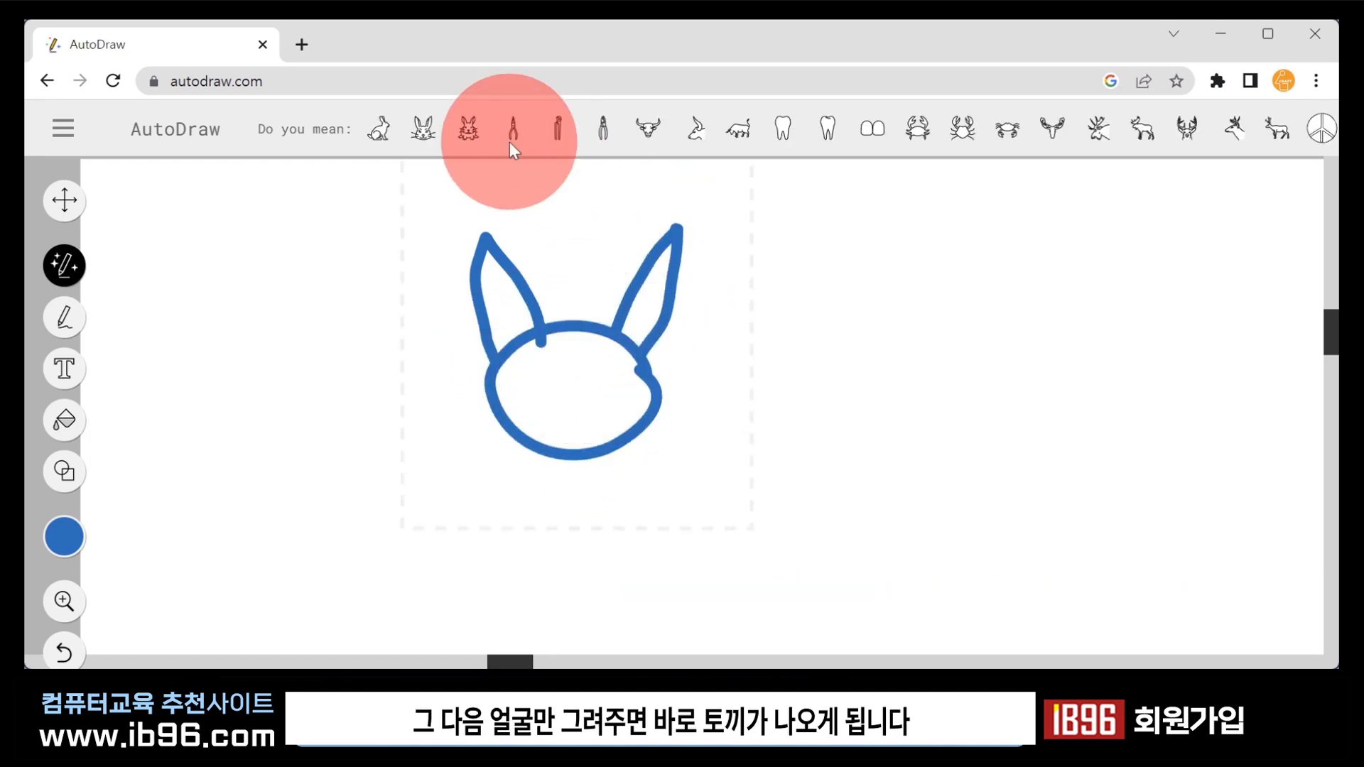
pyautogui.click(419, 132)
pyautogui.click(471, 128)
pyautogui.click(375, 132)
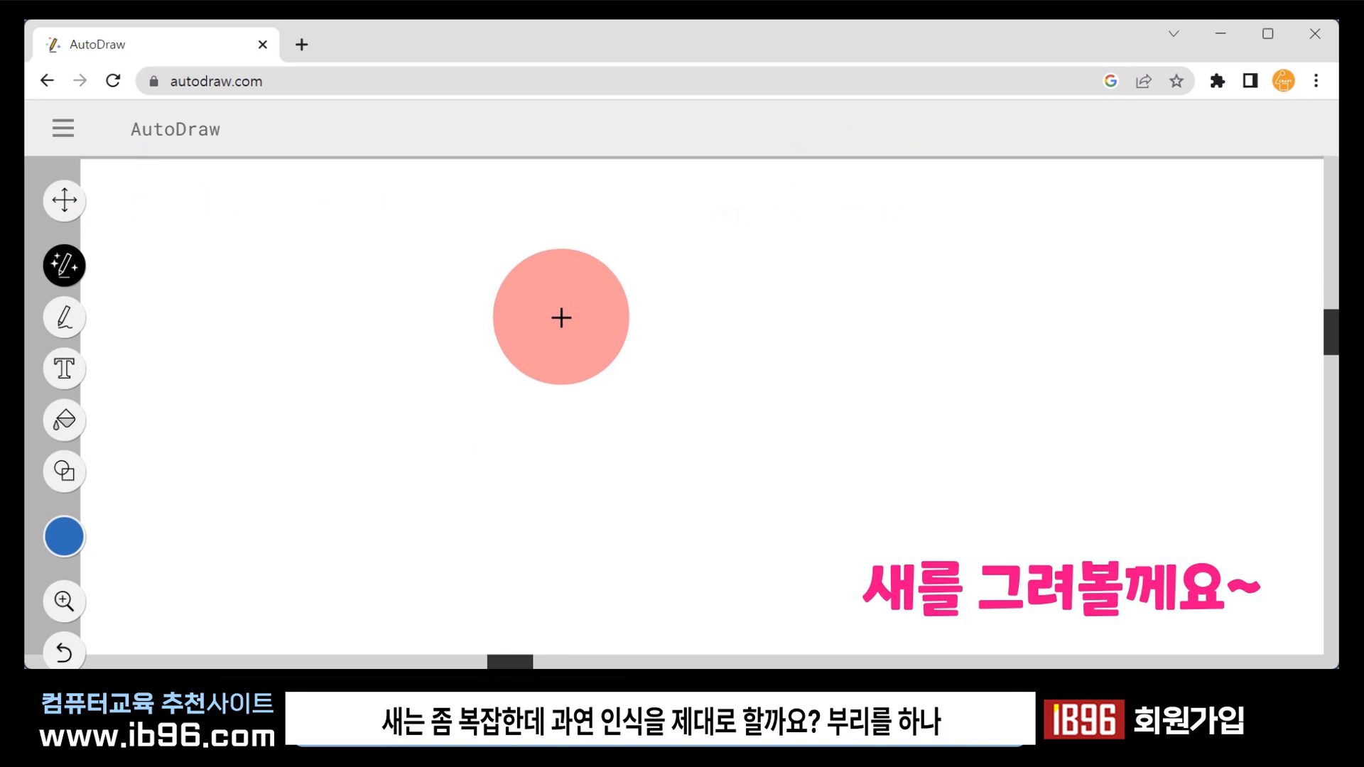
# Sketch a standing bird with beak, body and legs, and swap it through the suggested birds, ending on the duck head.
pyautogui.moveTo(553, 299)
pyautogui.mouseDown()
pyautogui.moveTo(579, 257)
pyautogui.moveTo(598, 273)
pyautogui.moveTo(583, 313)
pyautogui.moveTo(546, 289)
pyautogui.moveTo(515, 300)
pyautogui.moveTo(555, 300)
pyautogui.moveTo(658, 402)
pyautogui.moveTo(698, 405)
pyautogui.moveTo(669, 338)
pyautogui.moveTo(596, 300)
pyautogui.moveTo(651, 401)
pyautogui.moveTo(652, 447)
pyautogui.moveTo(611, 461)
pyautogui.moveTo(646, 451)
pyautogui.moveTo(668, 464)
pyautogui.moveTo(645, 449)
pyautogui.moveTo(633, 474)
pyautogui.mouseUp()
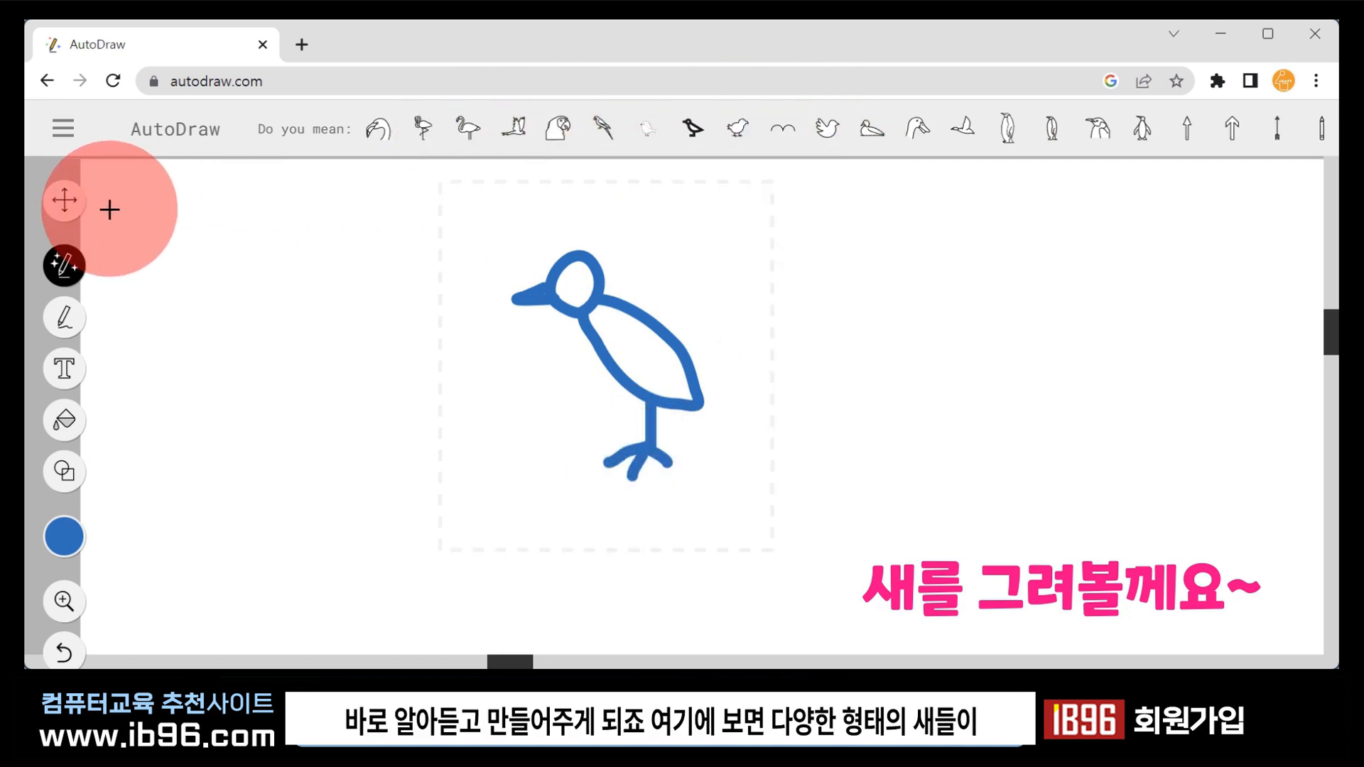
pyautogui.click(429, 133)
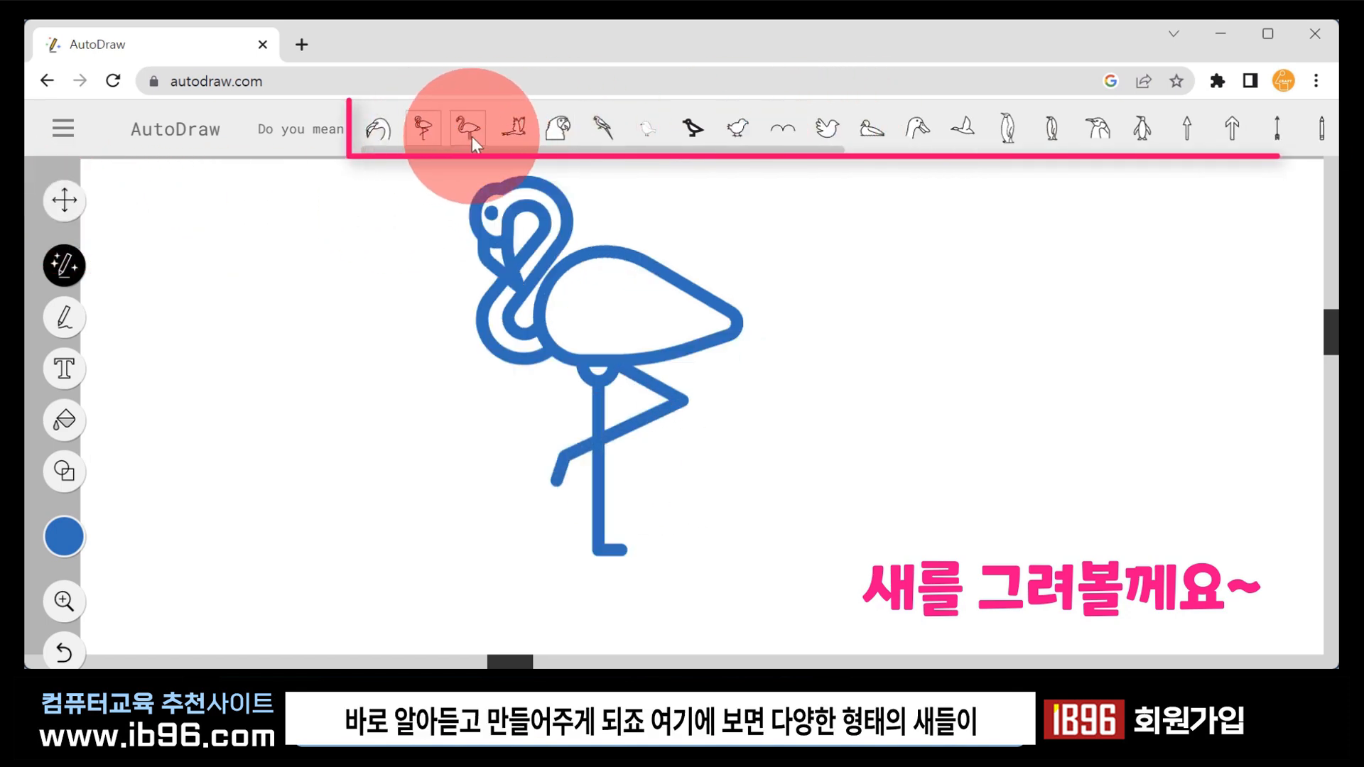
pyautogui.click(475, 135)
pyautogui.click(526, 128)
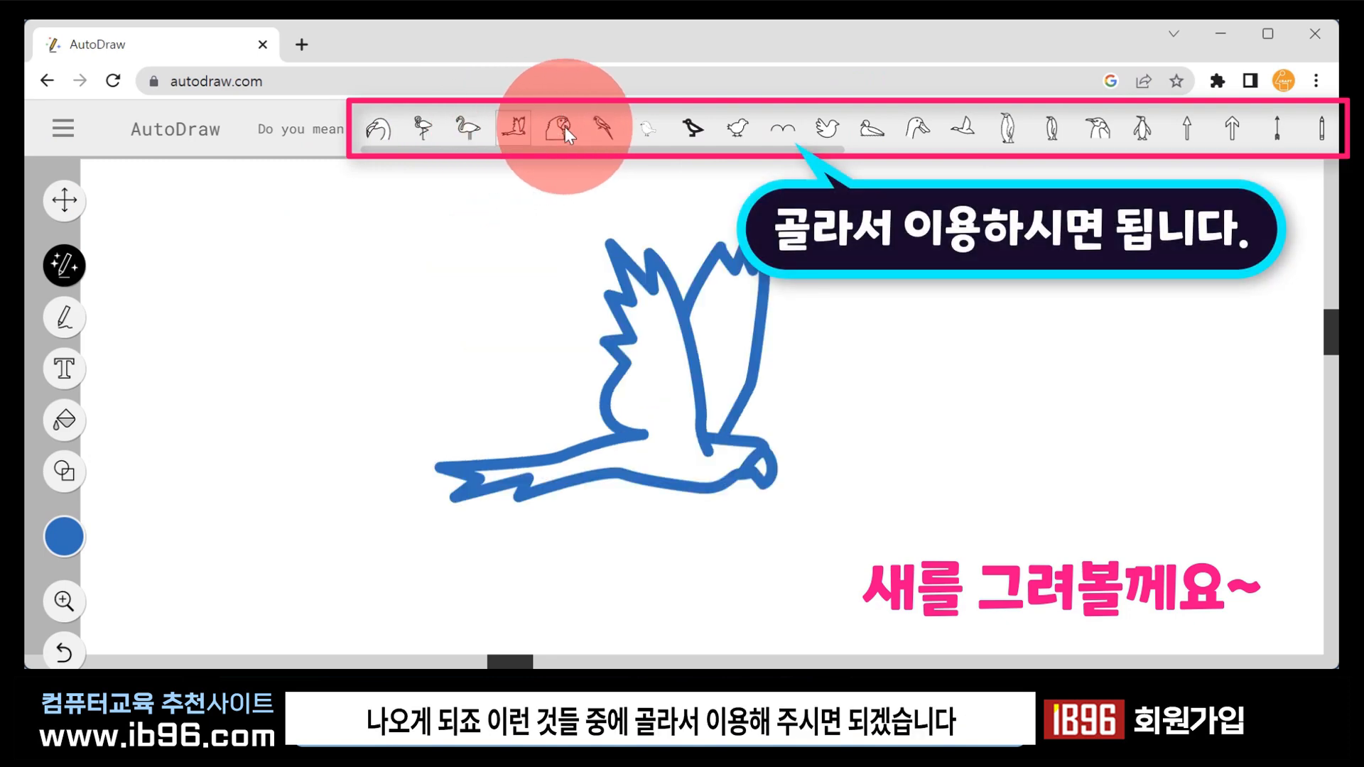
pyautogui.click(605, 127)
pyautogui.click(739, 127)
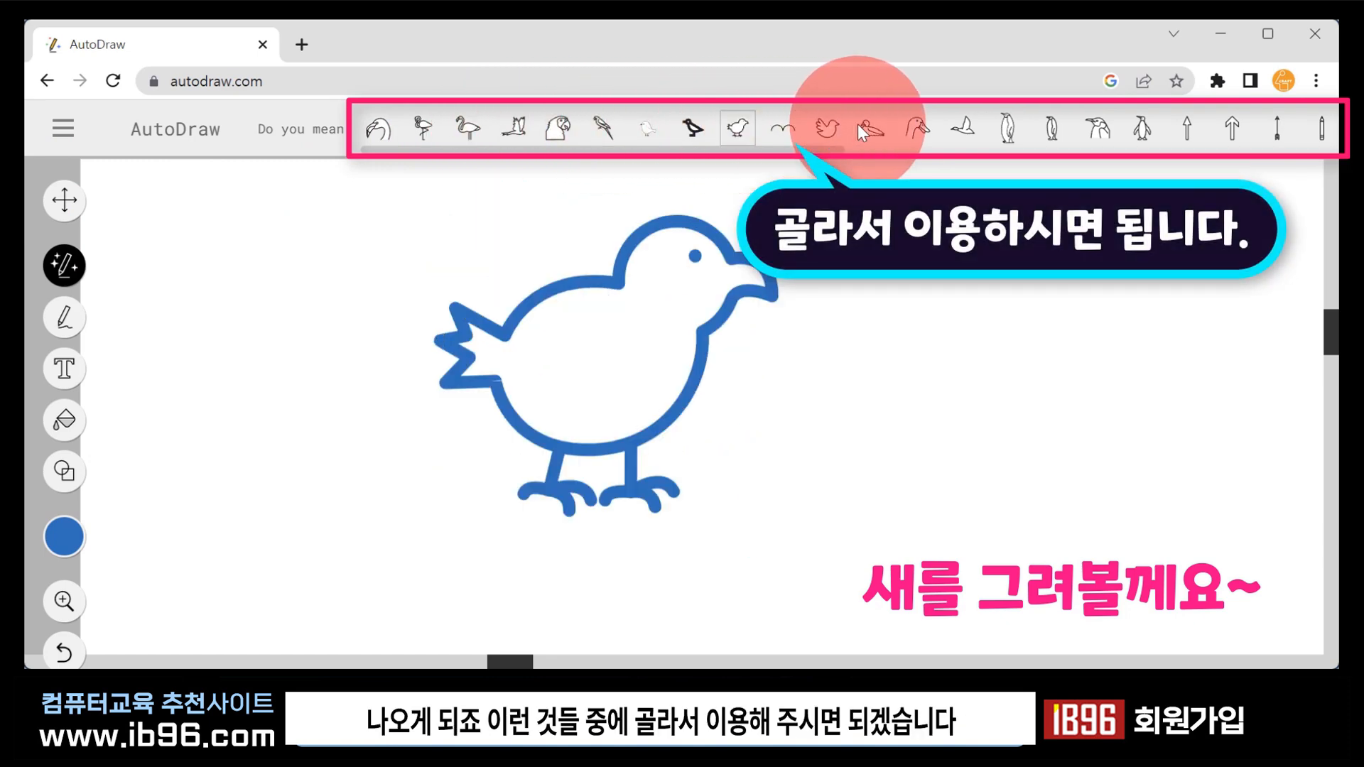
pyautogui.click(829, 127)
pyautogui.click(871, 129)
pyautogui.click(913, 128)
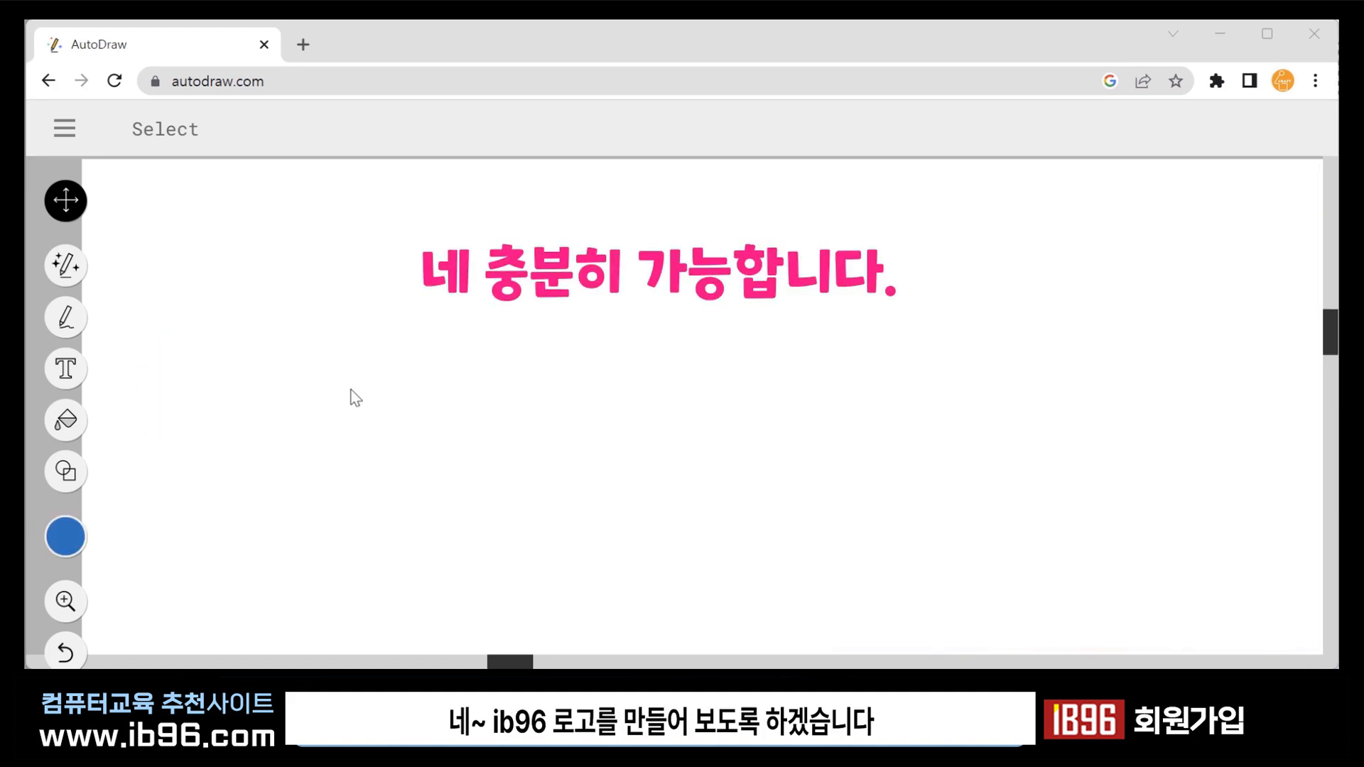
# Sketch a computer with a square screen and a keyboard using AutoDraw, and replace it with the suggested side-view laptop.
pyautogui.click(65, 266)
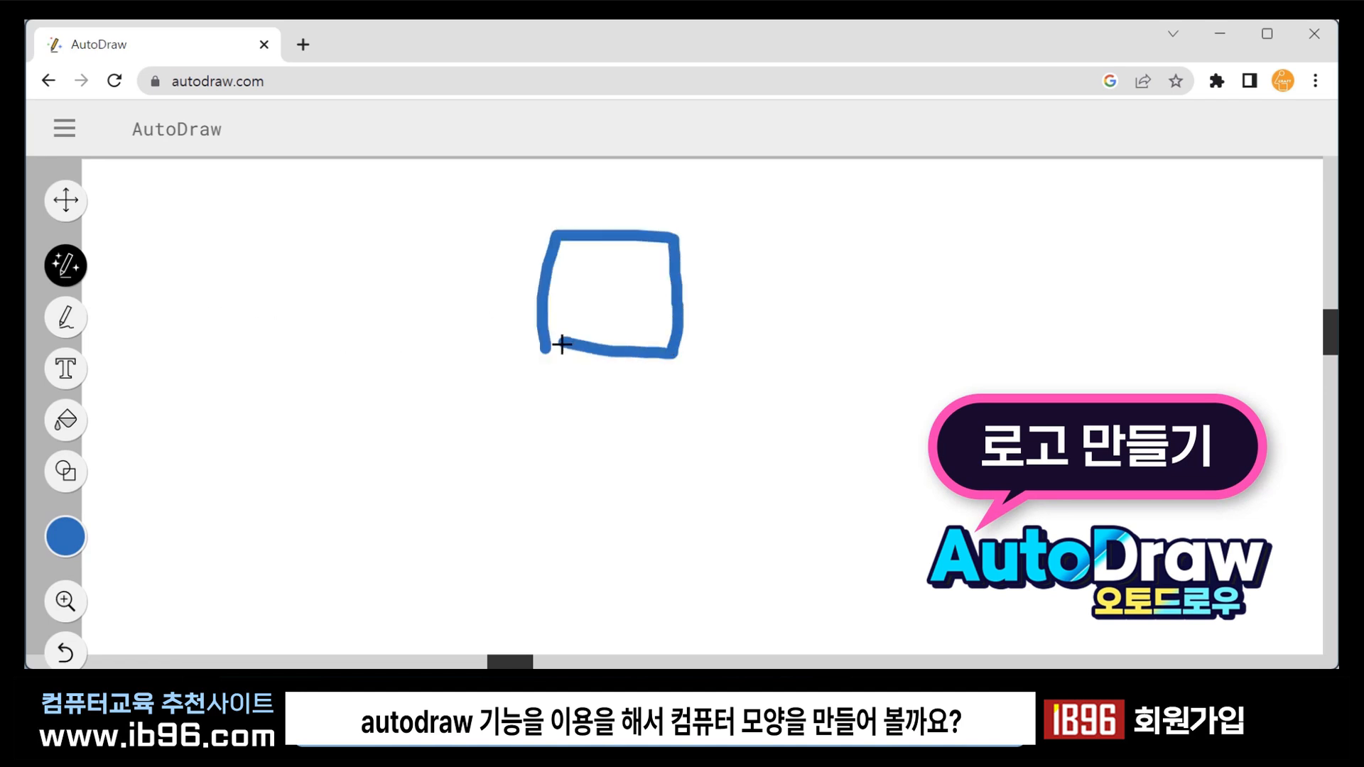
pyautogui.moveTo(552, 390); pyautogui.dragTo(664, 398)
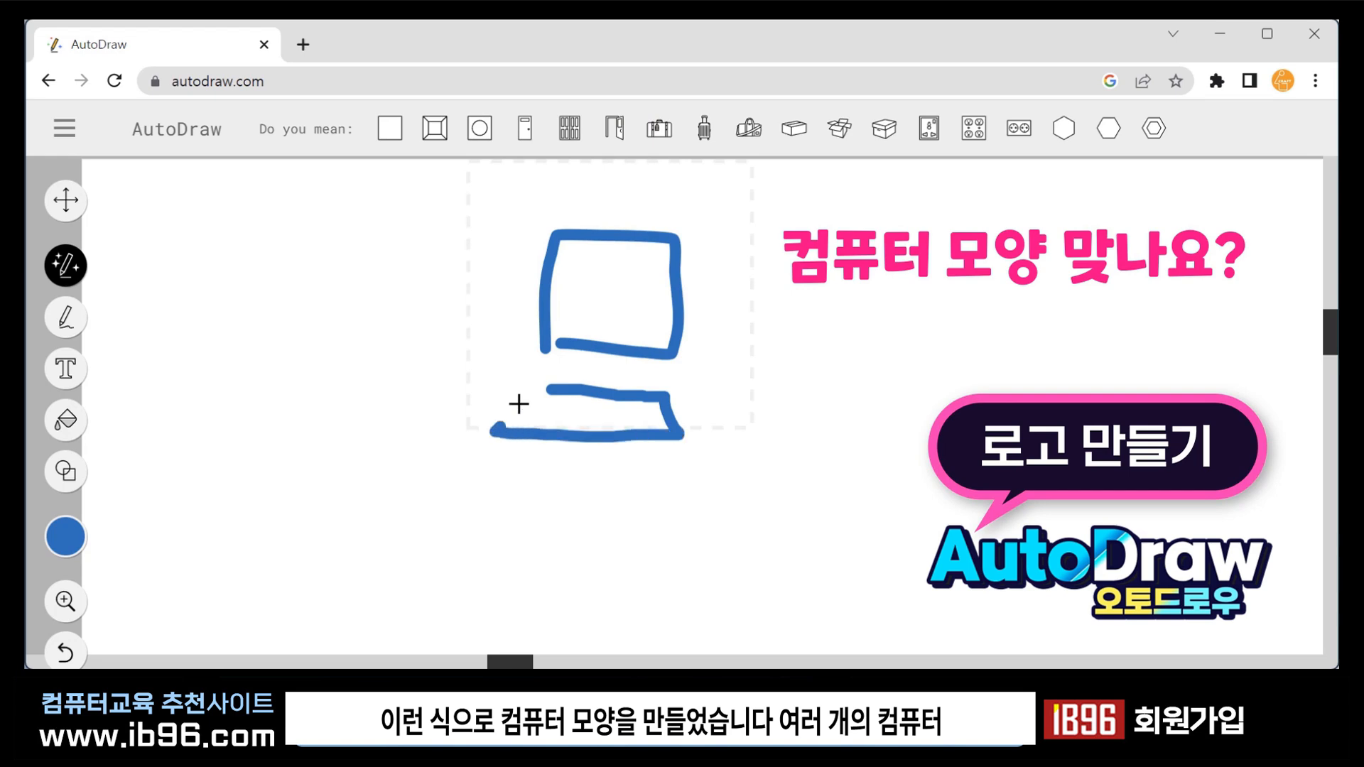
pyautogui.moveTo(565, 388)
pyautogui.mouseDown()
pyautogui.moveTo(556, 418)
pyautogui.moveTo(620, 426)
pyautogui.mouseUp()
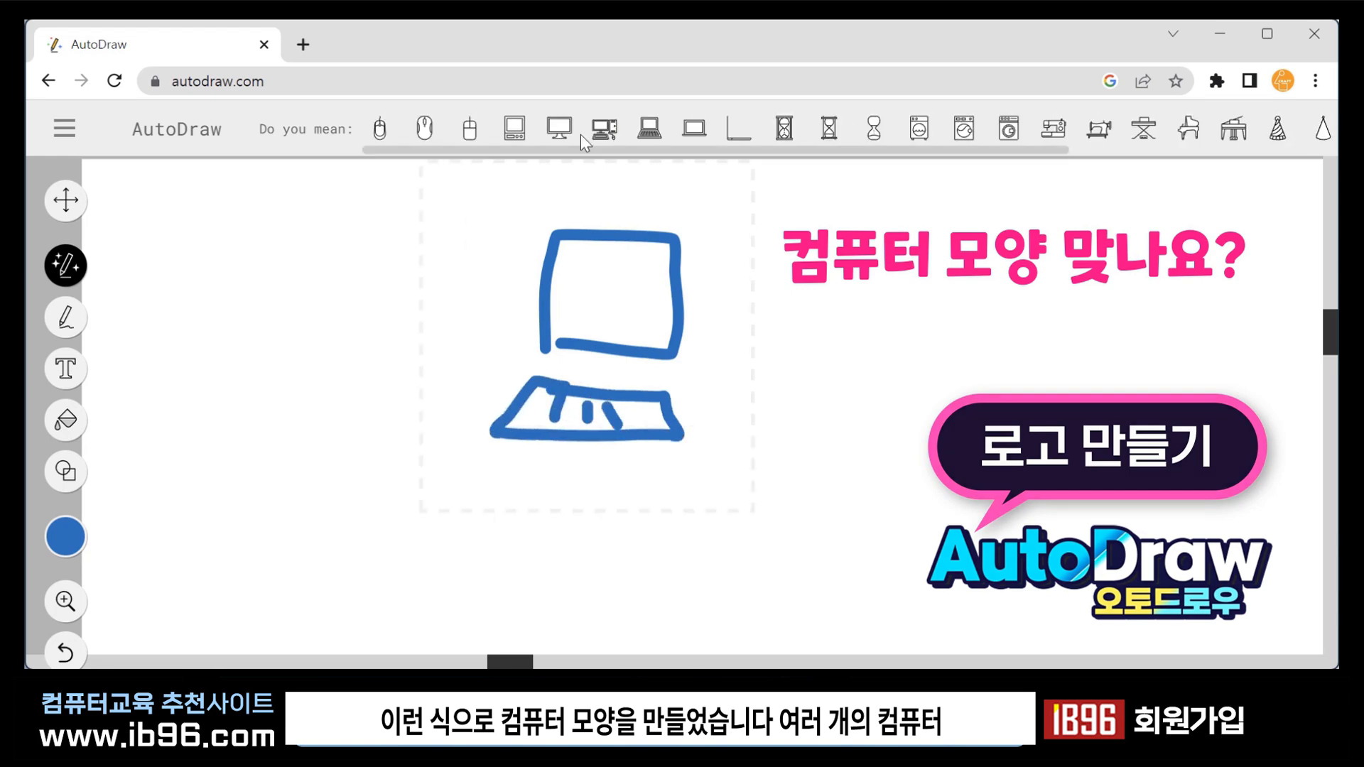
pyautogui.click(747, 135)
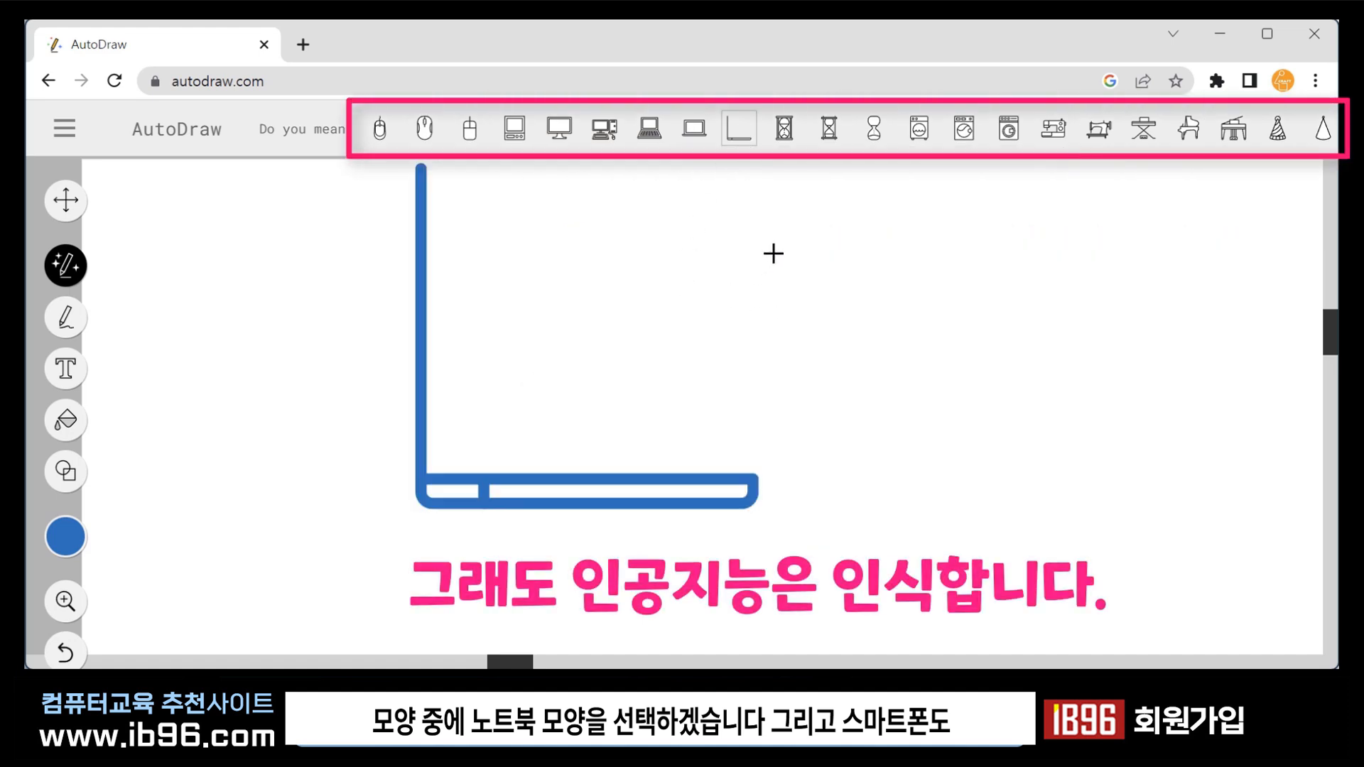
# Add a smartphone by converting a rough sketch into the suggested phone, and place it at a smaller size to the left of the laptop.
pyautogui.click(832, 215)
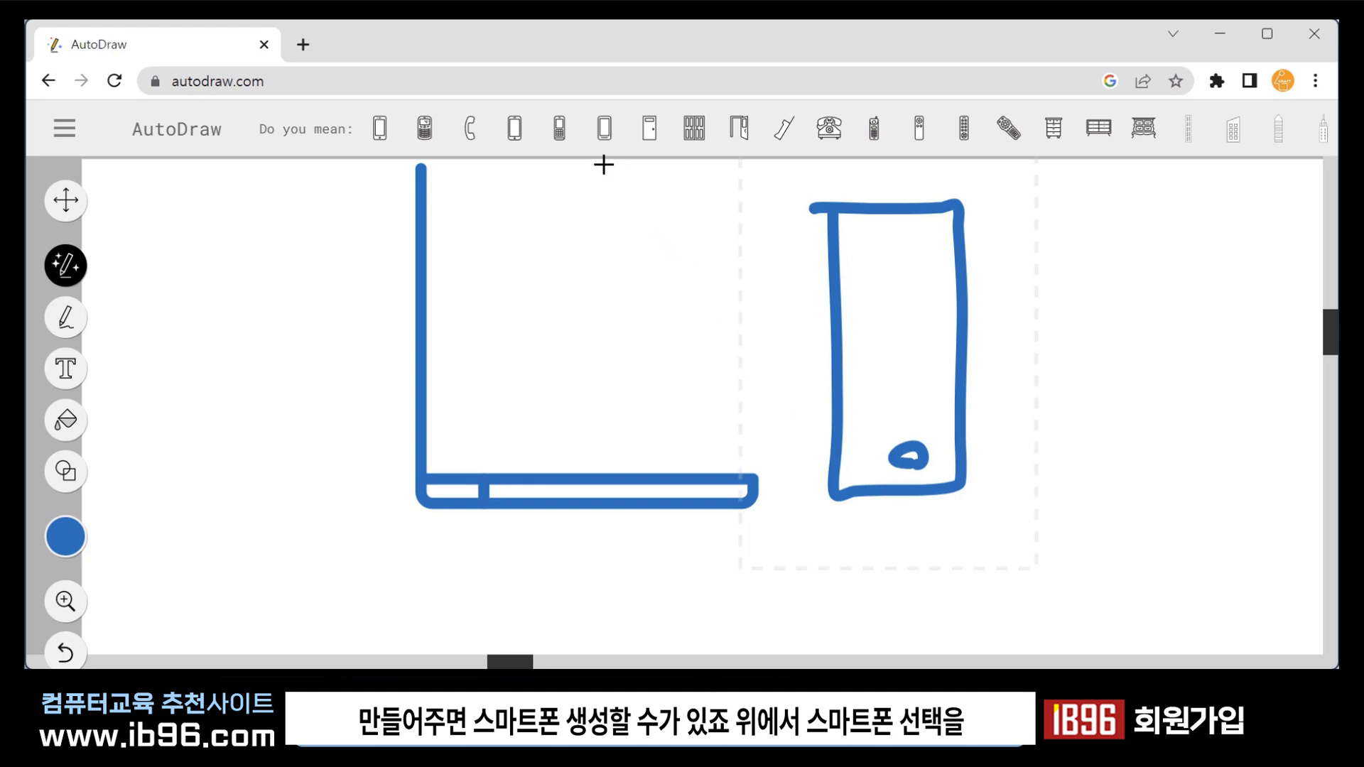
pyautogui.click(604, 127)
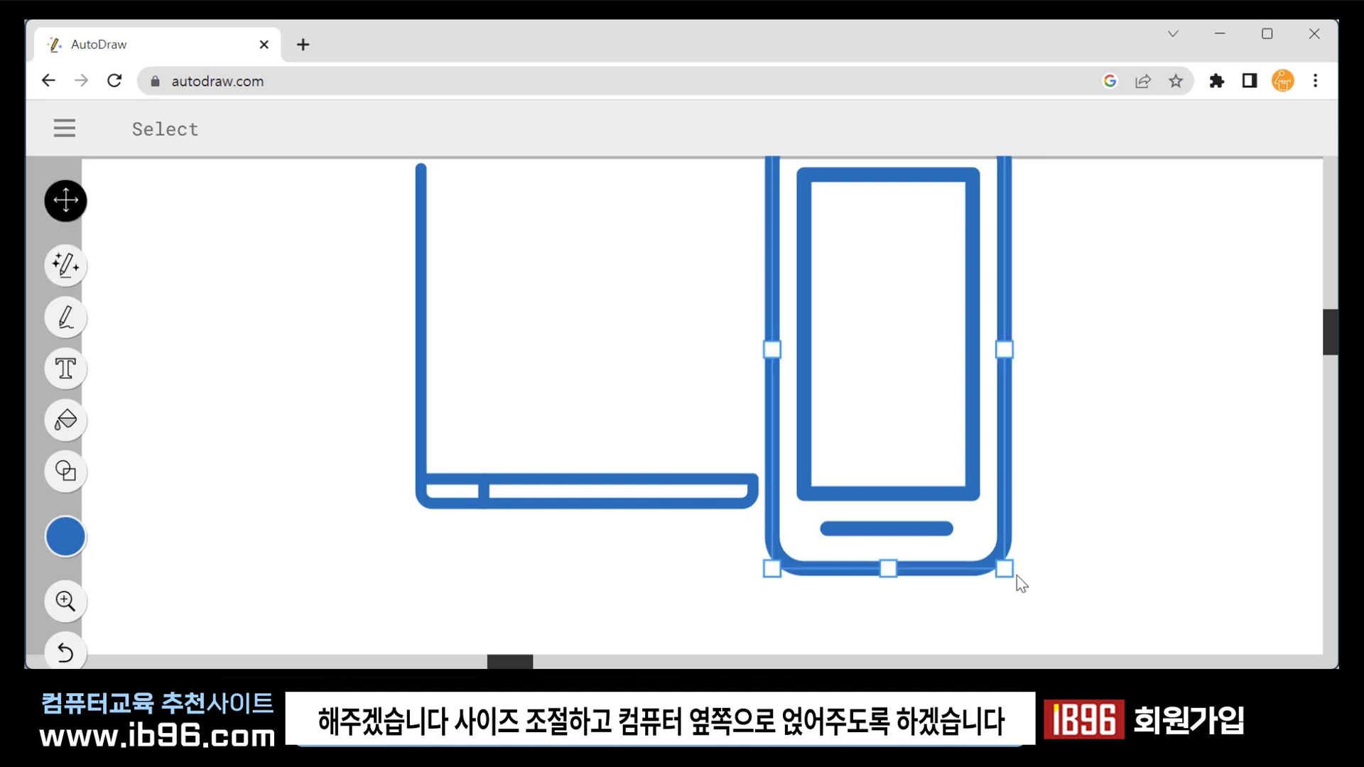
pyautogui.moveTo(1005, 572); pyautogui.dragTo(956, 481)
pyautogui.moveTo(935, 426); pyautogui.dragTo(588, 387)
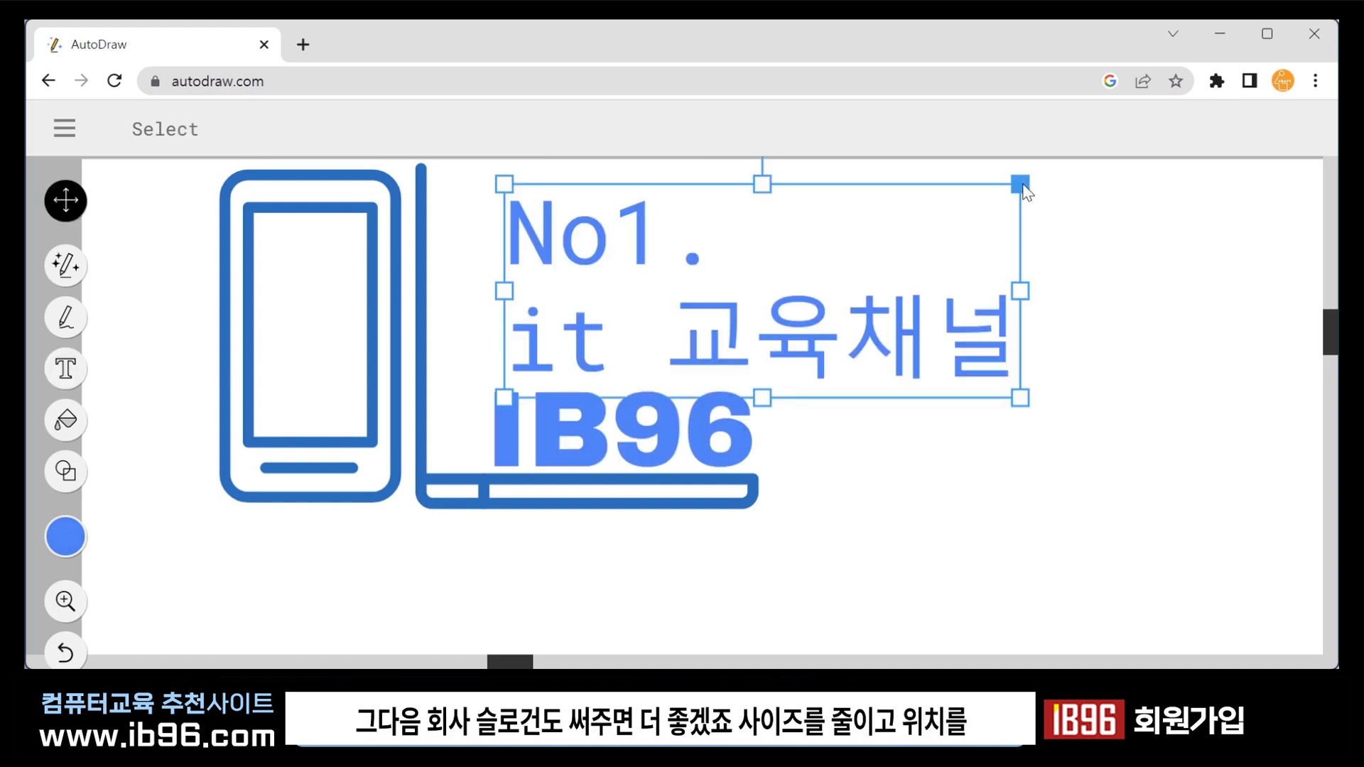
# Shrink the "No1. it 교육채널" slogan text and place it above the IB96 text on the laptop screen.
pyautogui.moveTo(1026, 189); pyautogui.dragTo(948, 213)
pyautogui.moveTo(898, 333); pyautogui.dragTo(721, 293)
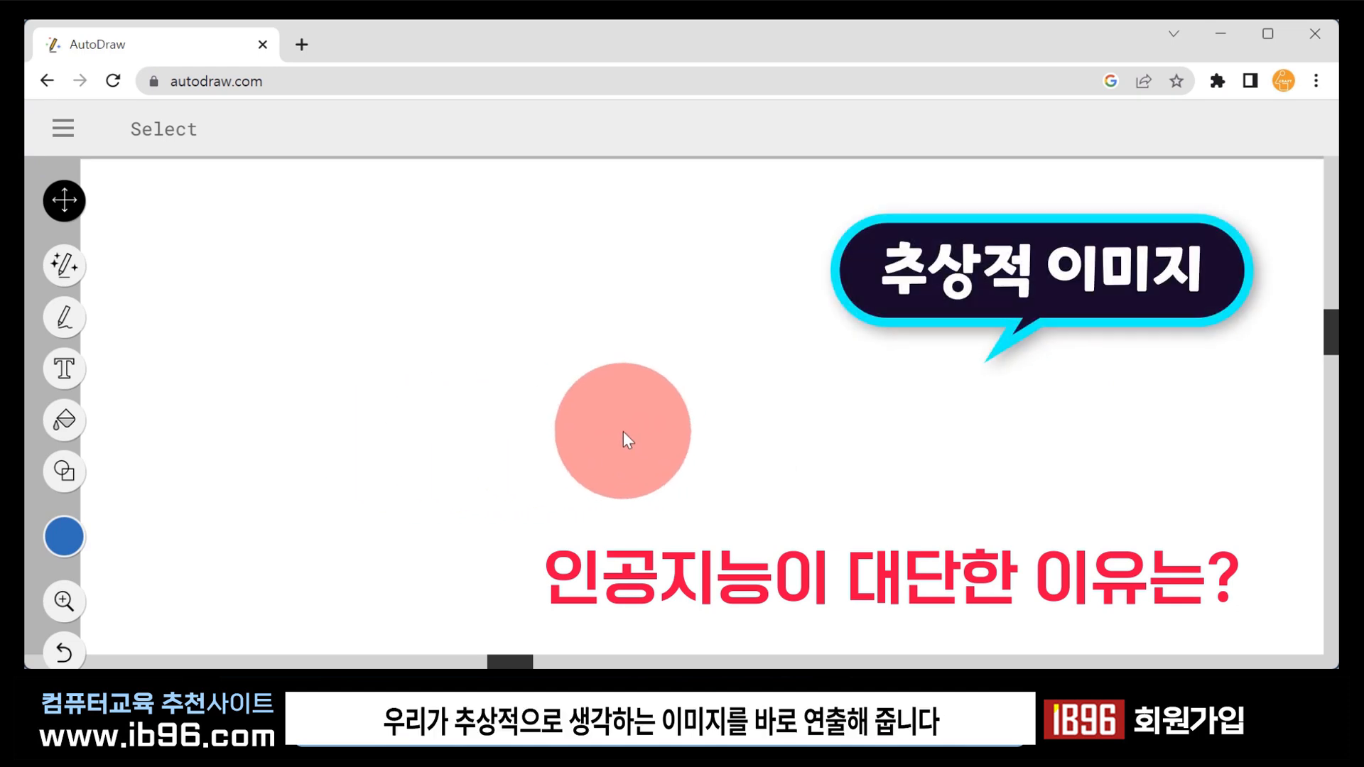
# Sketch a hat with a boxy crown and flat brim using AutoDraw, and swap it through the suggested hats, ending on the wide-brimmed one.
pyautogui.click(63, 266)
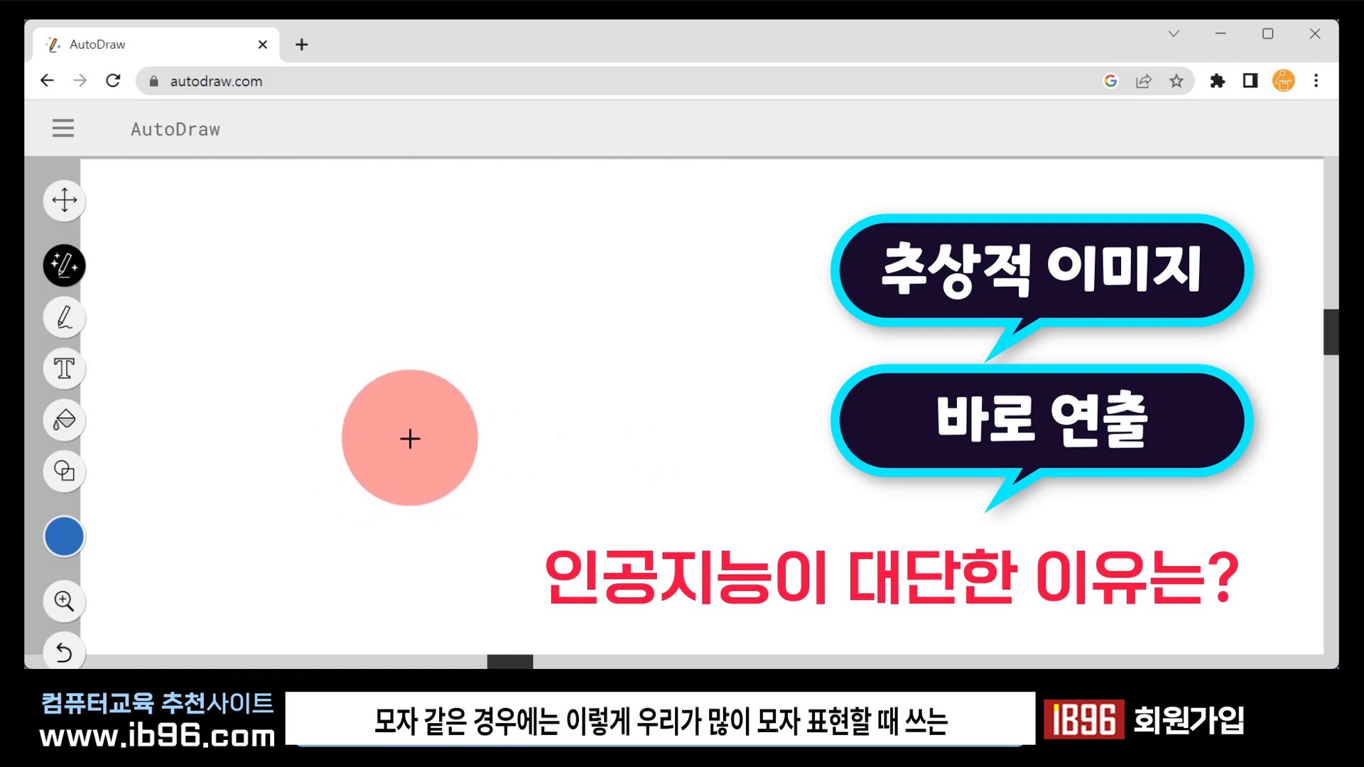
pyautogui.moveTo(441, 430)
pyautogui.mouseDown()
pyautogui.moveTo(435, 306)
pyautogui.moveTo(578, 308)
pyautogui.moveTo(595, 415)
pyautogui.mouseUp()
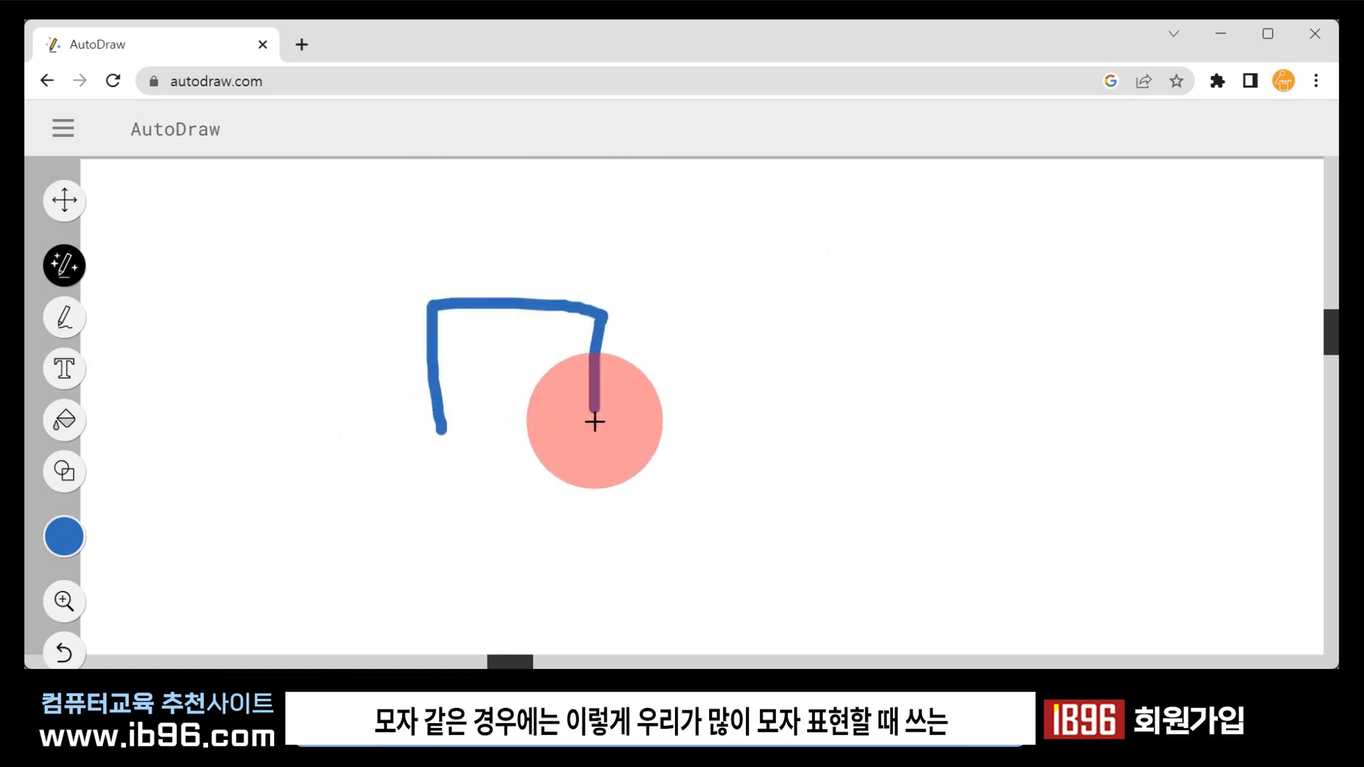
pyautogui.moveTo(365, 436); pyautogui.dragTo(689, 438)
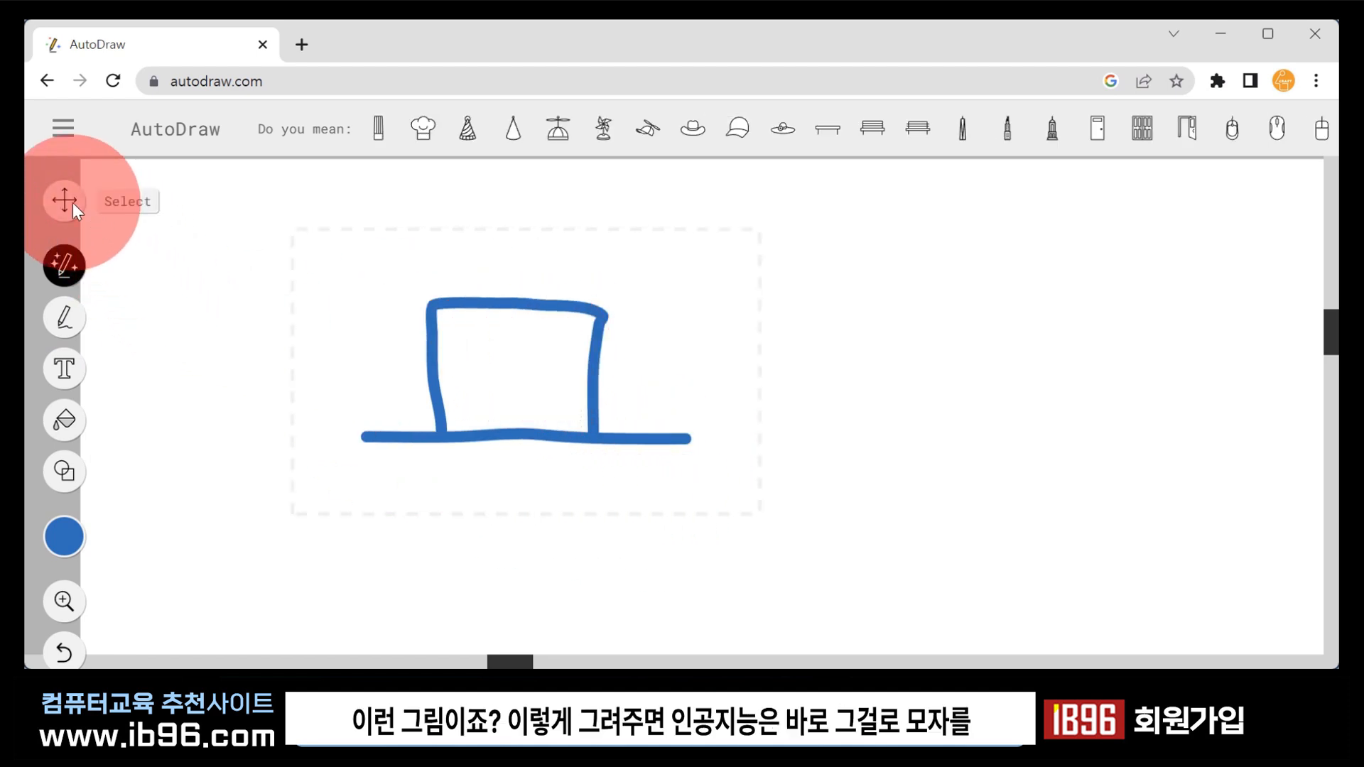
pyautogui.click(699, 127)
pyautogui.click(739, 124)
pyautogui.click(776, 122)
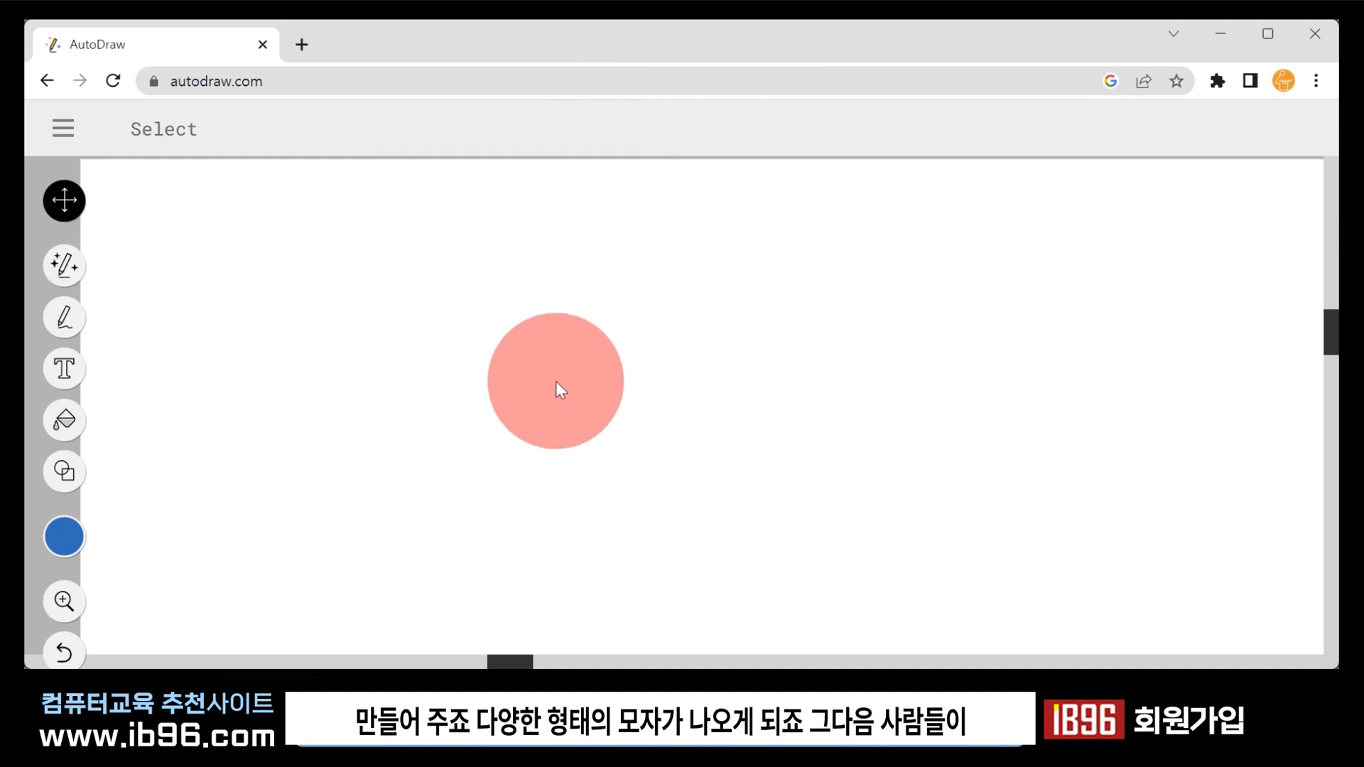
pyautogui.moveTo(556, 382); pyautogui.dragTo(183, 323)
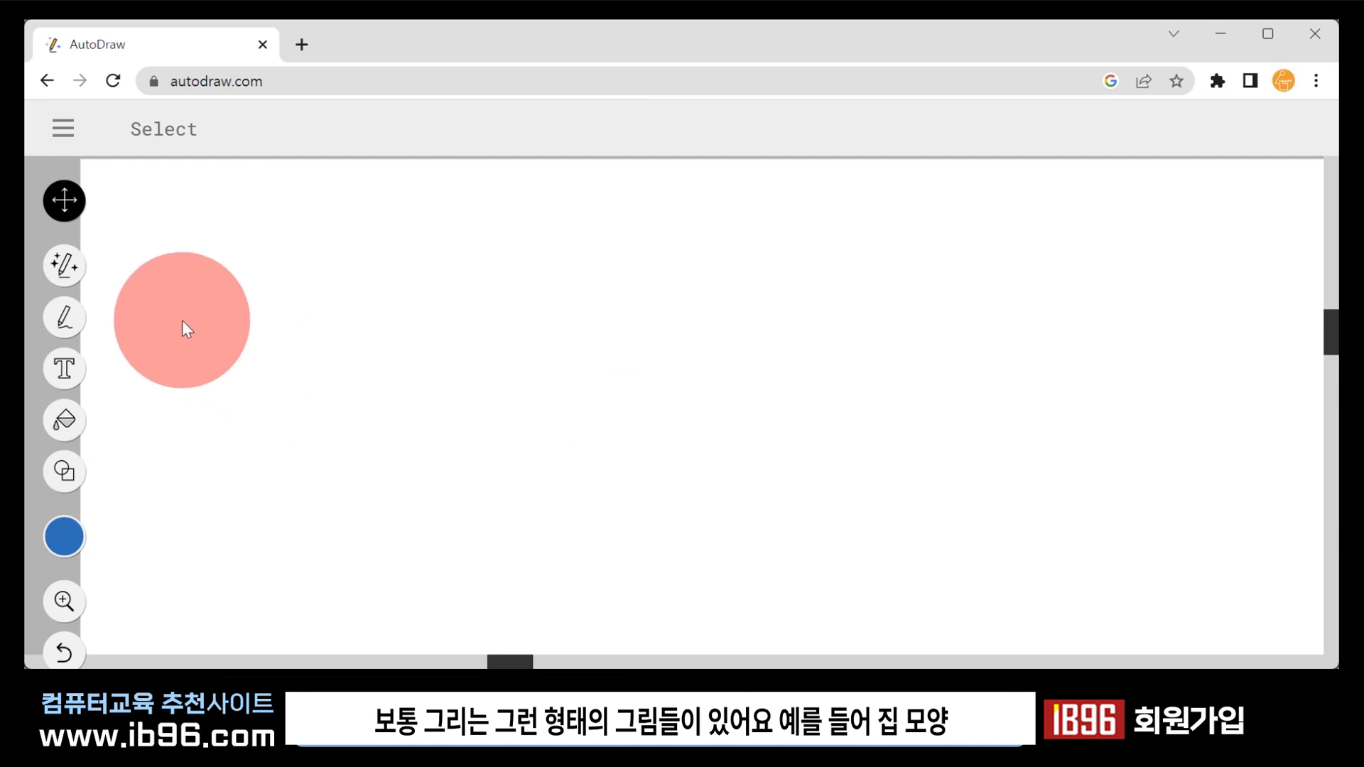
# Sketch a house with a triangular roof and square body using AutoDraw, and swap it through the suggested houses to the front-view one with an arched door.
pyautogui.click(64, 265)
pyautogui.moveTo(433, 382)
pyautogui.mouseDown()
pyautogui.moveTo(523, 246)
pyautogui.moveTo(636, 378)
pyautogui.moveTo(438, 384)
pyautogui.moveTo(480, 494)
pyautogui.moveTo(604, 484)
pyautogui.moveTo(599, 384)
pyautogui.mouseUp()
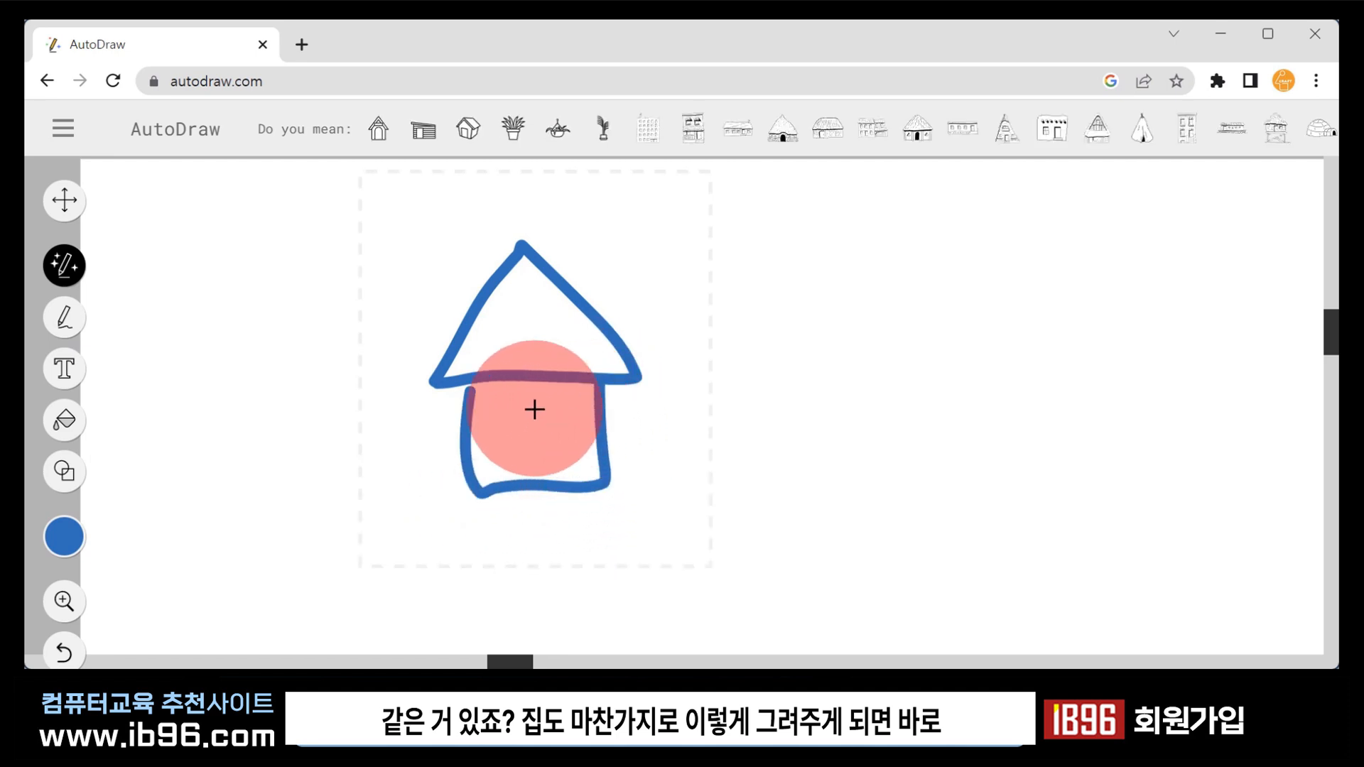
pyautogui.click(459, 121)
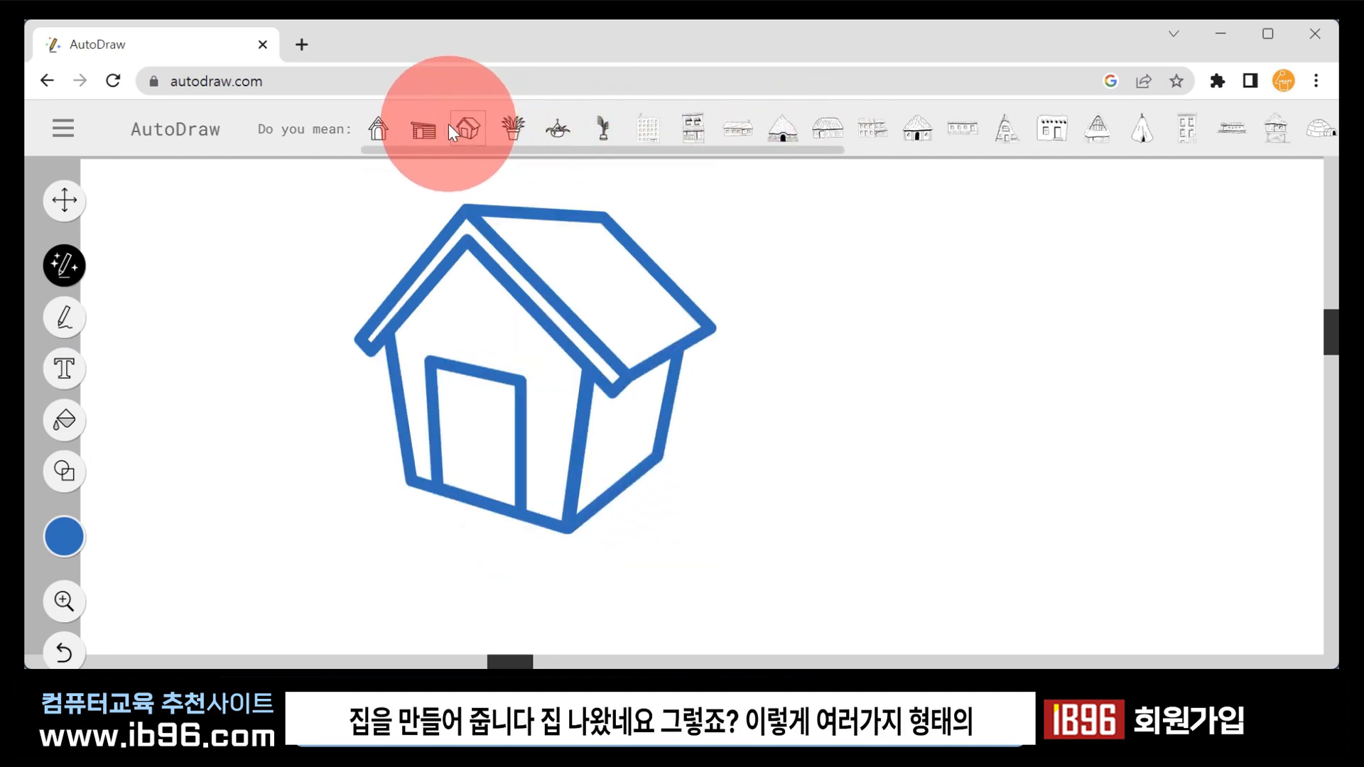
pyautogui.click(427, 127)
pyautogui.click(377, 126)
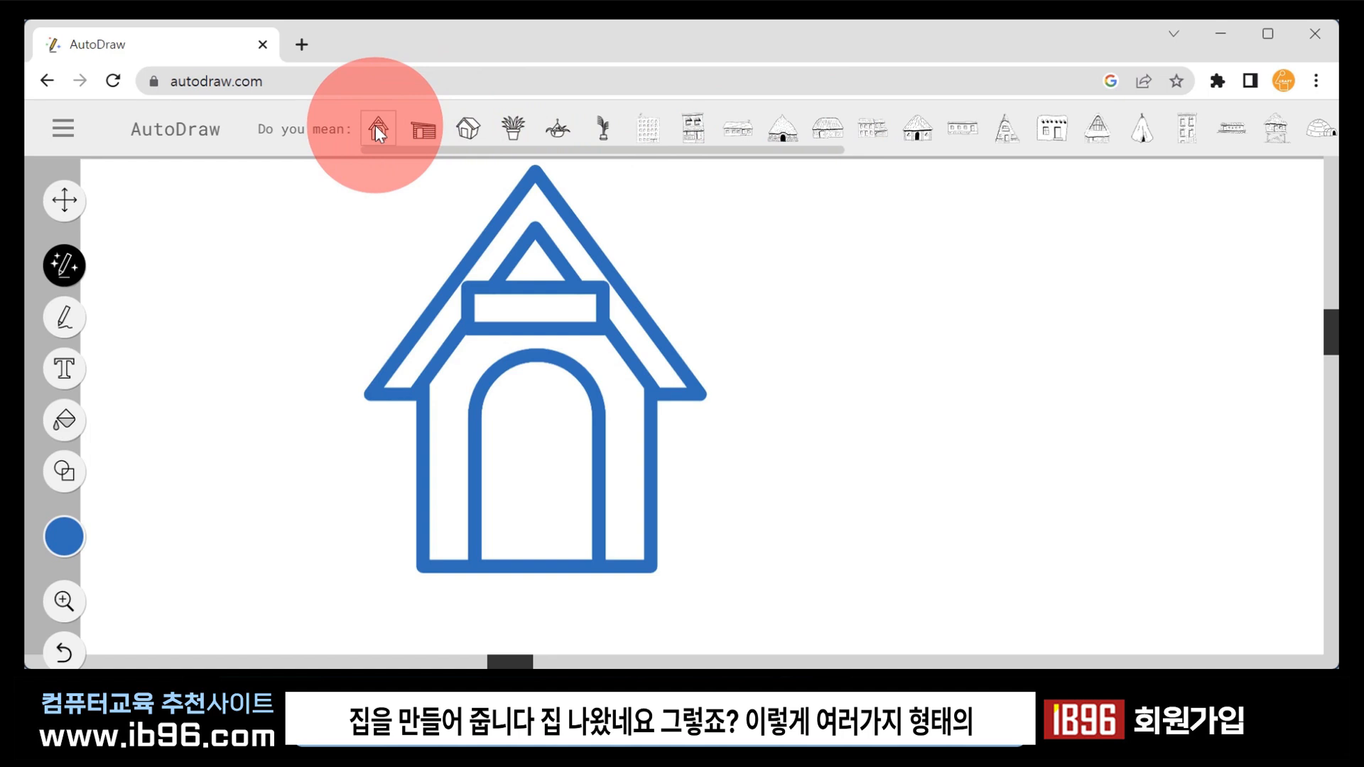
# Swap the house through the suggested thatched hut, tepee, igloo and barn, ending on the tall barn with a crossed door.
pyautogui.click(874, 130)
pyautogui.click(919, 128)
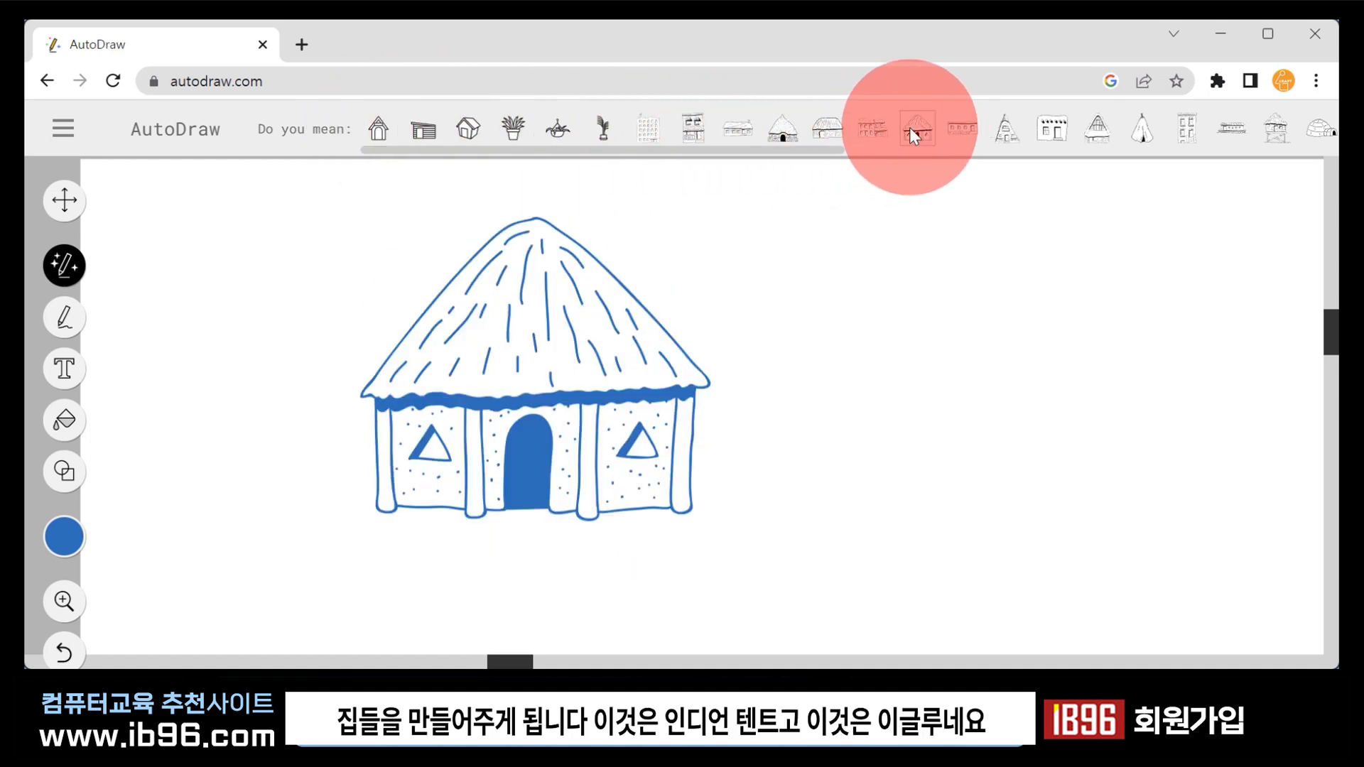
pyautogui.click(962, 128)
pyautogui.click(1142, 132)
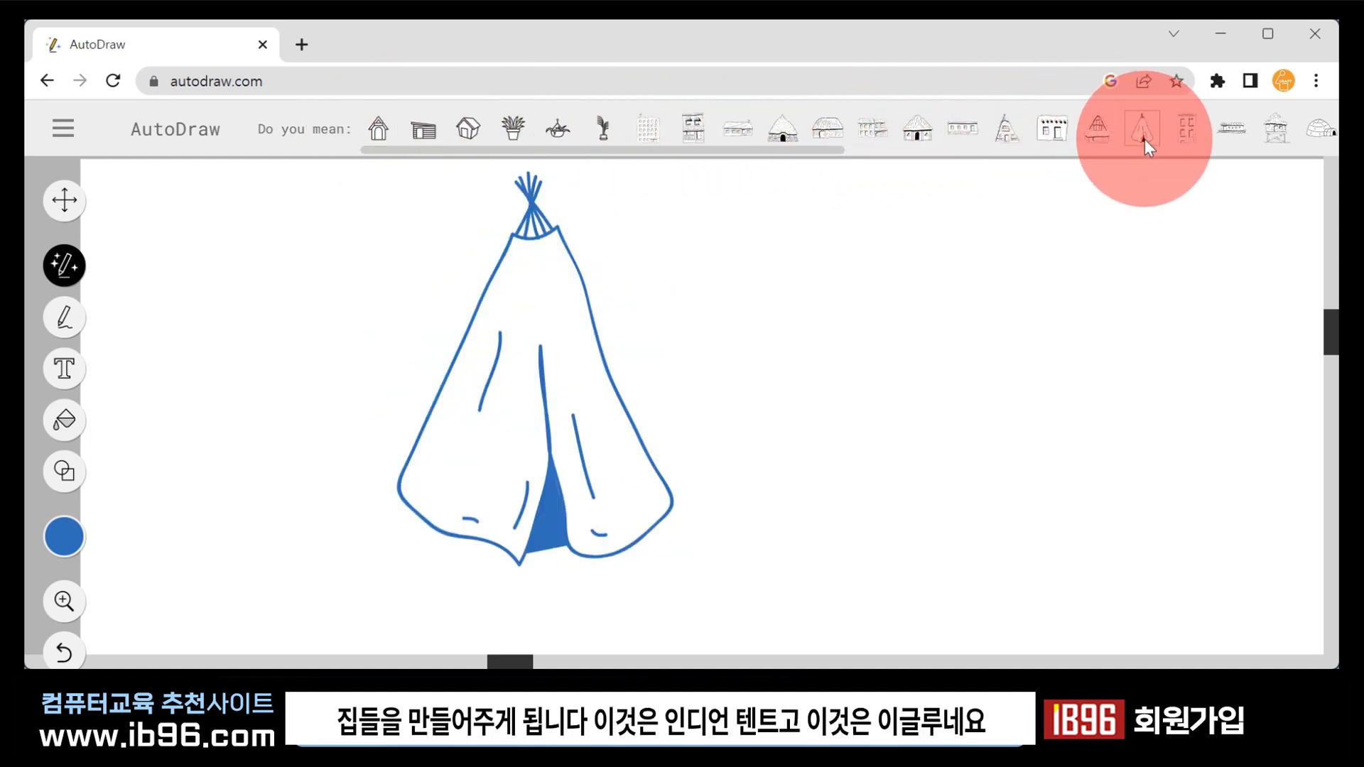
pyautogui.click(1312, 133)
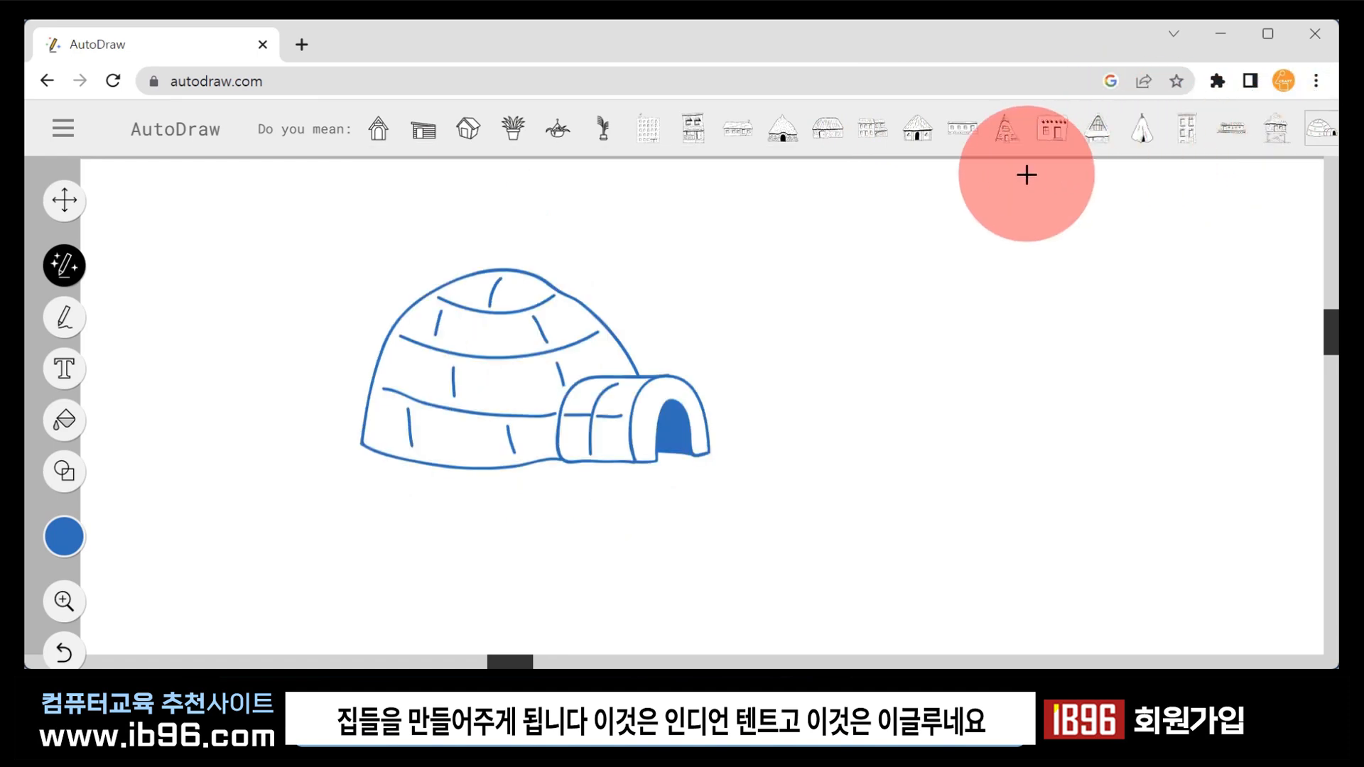
pyautogui.moveTo(786, 146); pyautogui.dragTo(1005, 152)
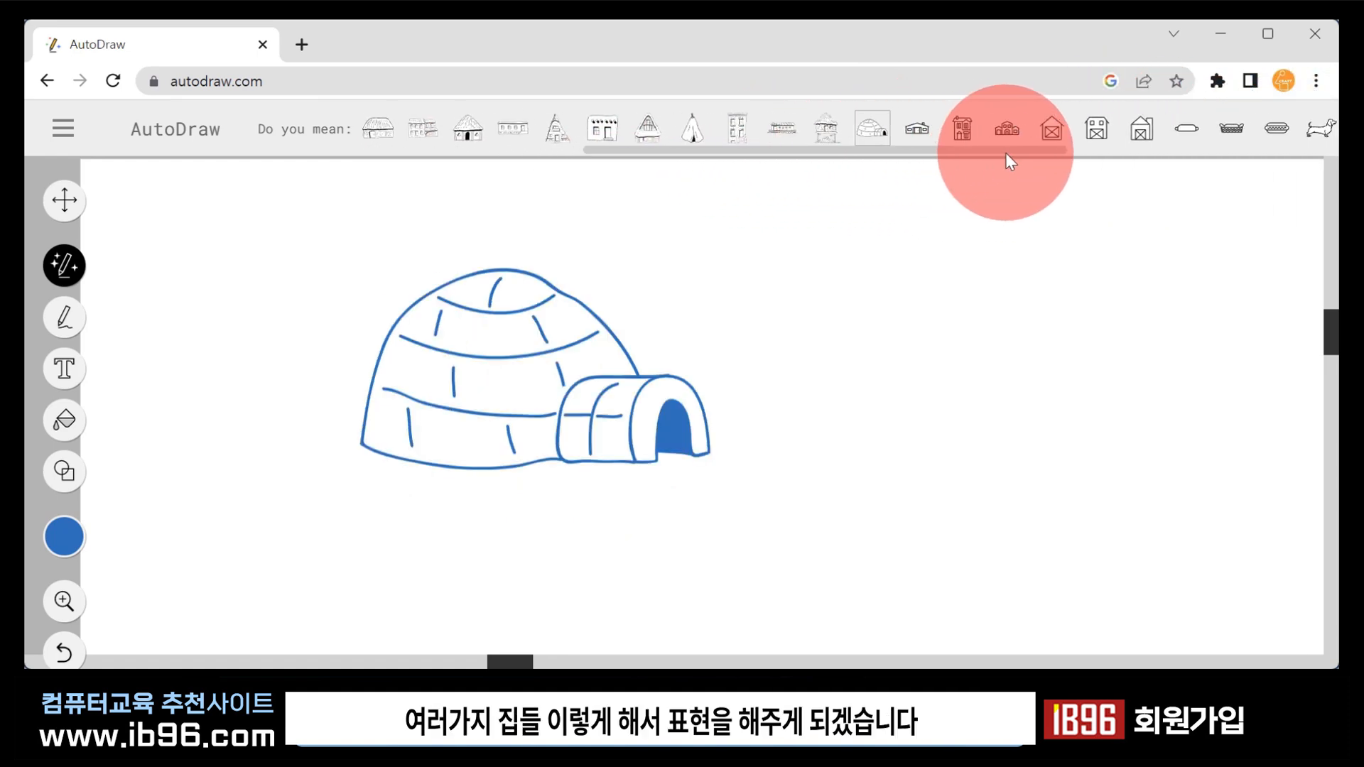
pyautogui.click(1053, 126)
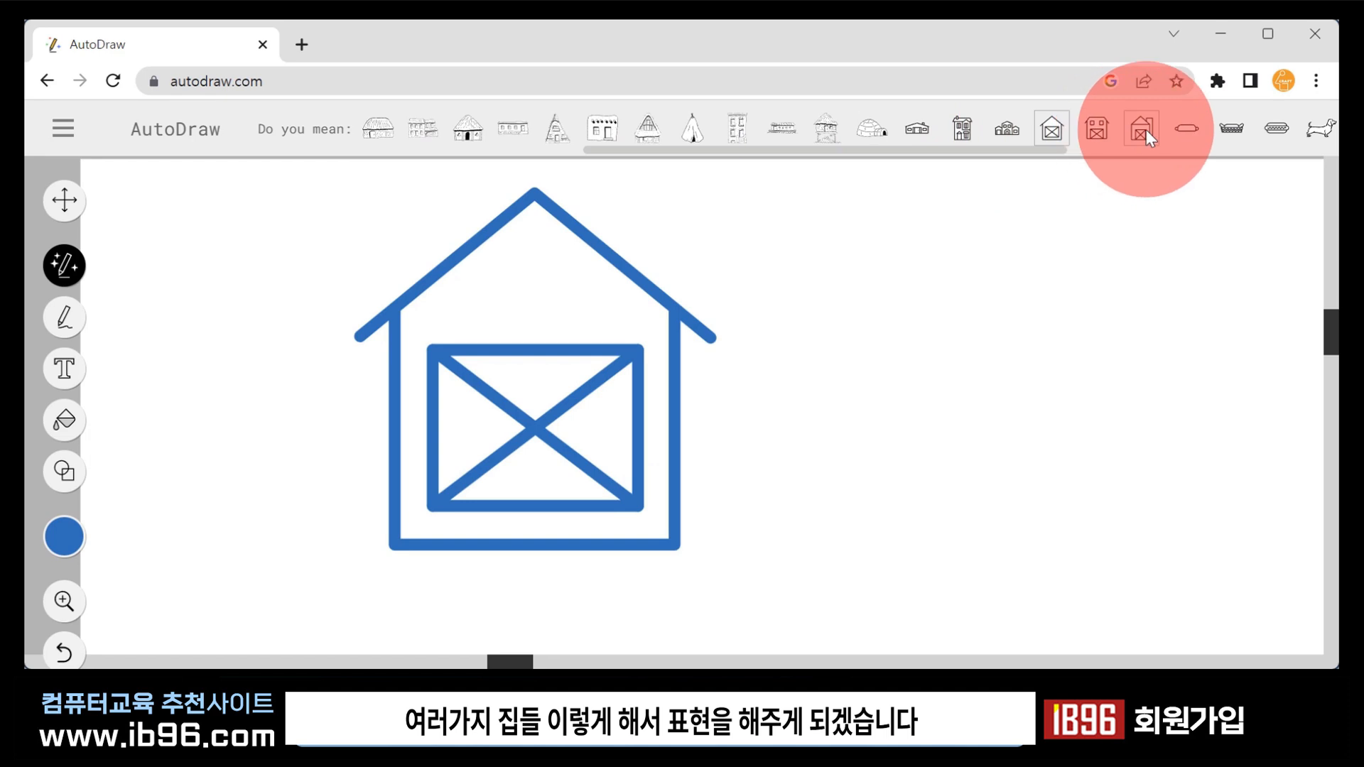
pyautogui.click(1143, 130)
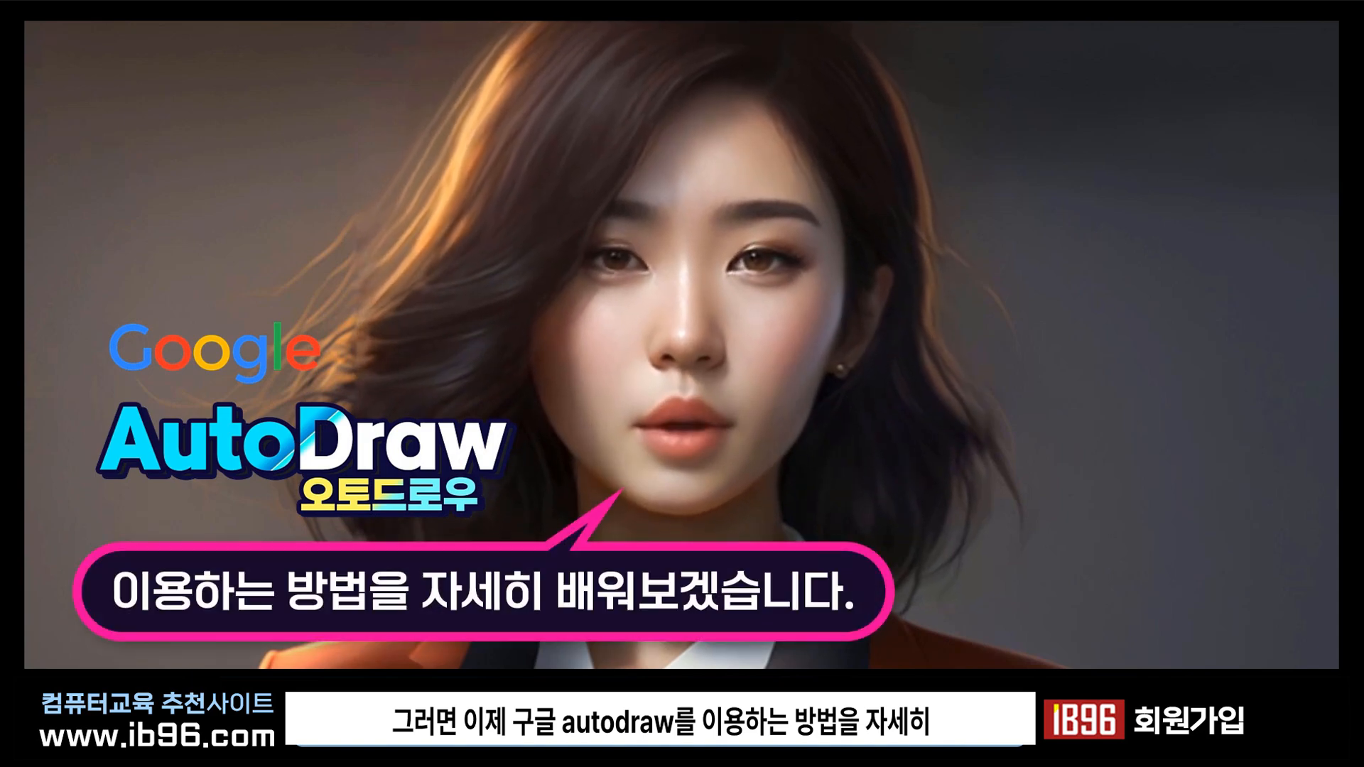
# Search Google for autodraw, and open the AutoDraw site from the results to start a blank drawing.
pyautogui.click(650, 491)
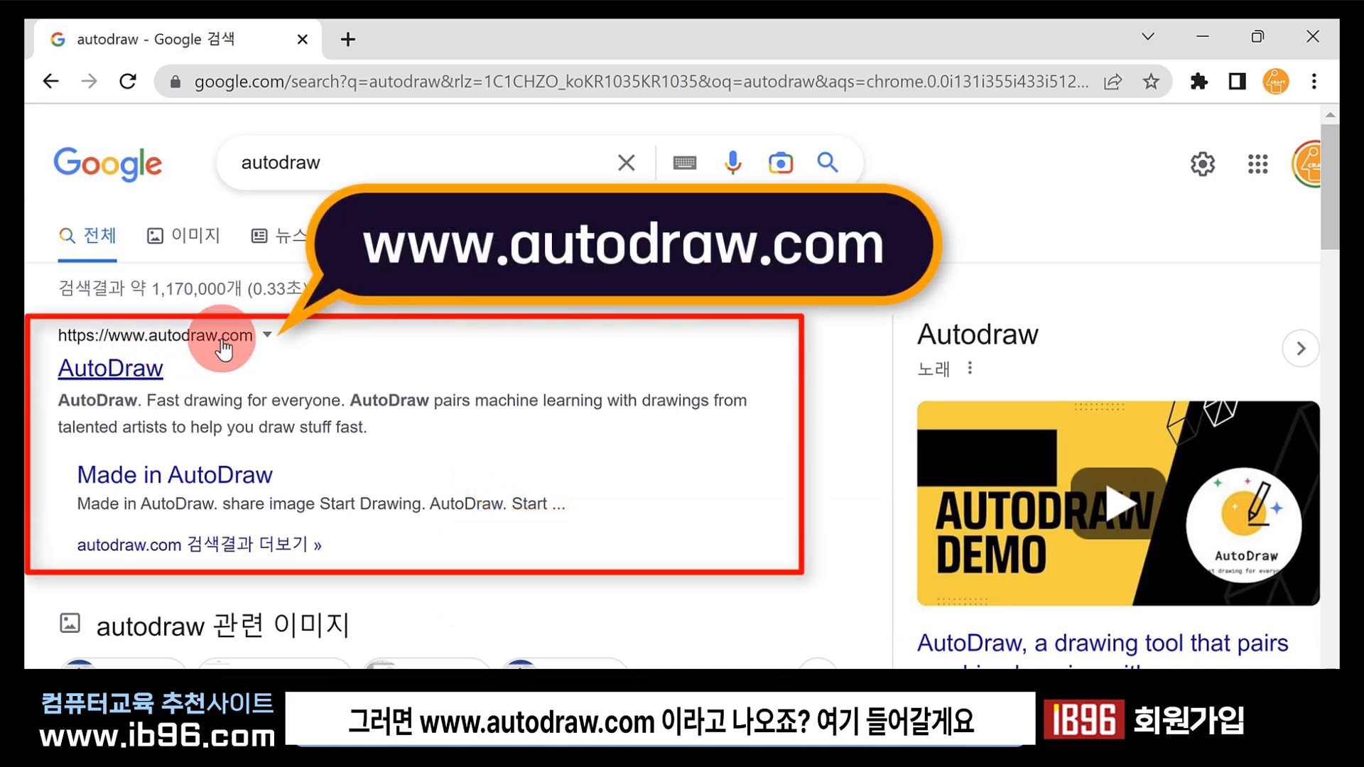
pyautogui.click(150, 366)
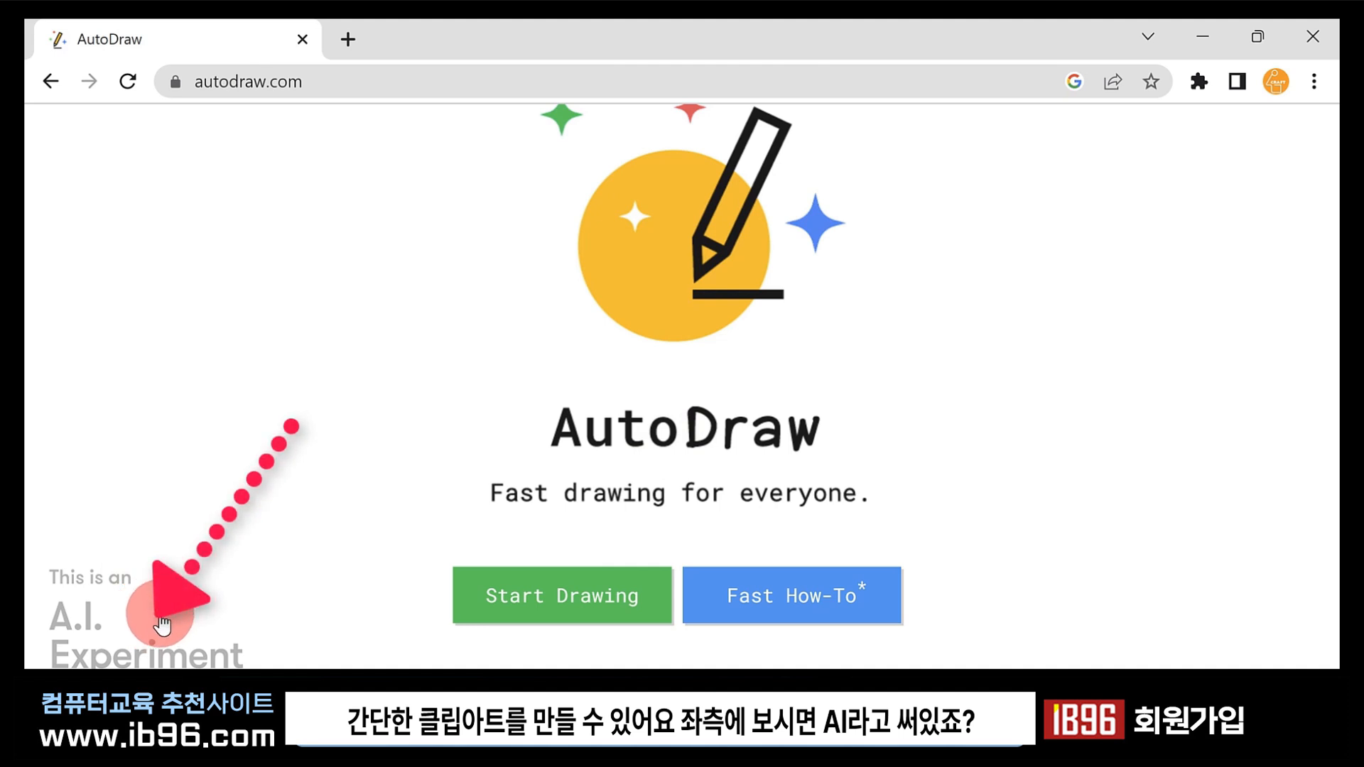
pyautogui.click(565, 594)
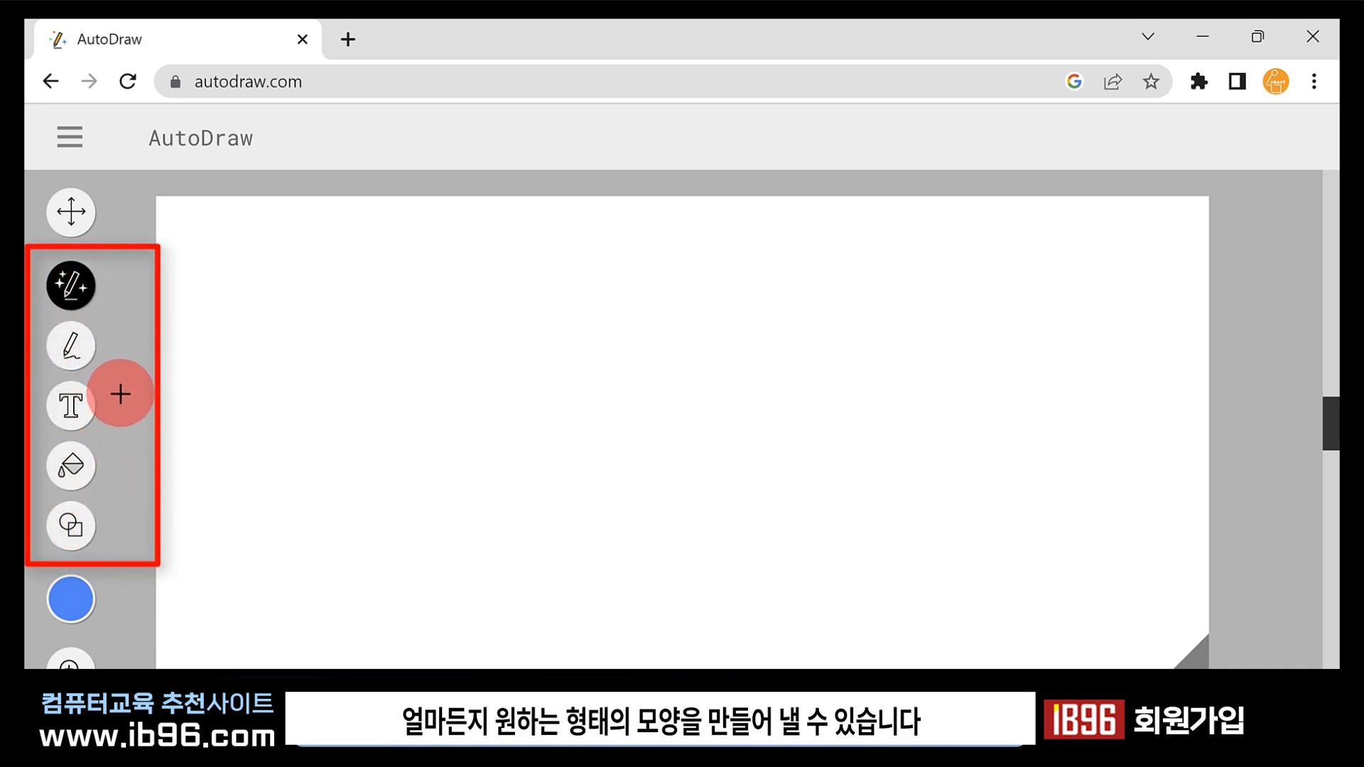
# Draw a large zigzag wave and two thin wavy lines freehand with the Draw tool, plus a curved stroke at a greater thickness.
pyautogui.click(71, 348)
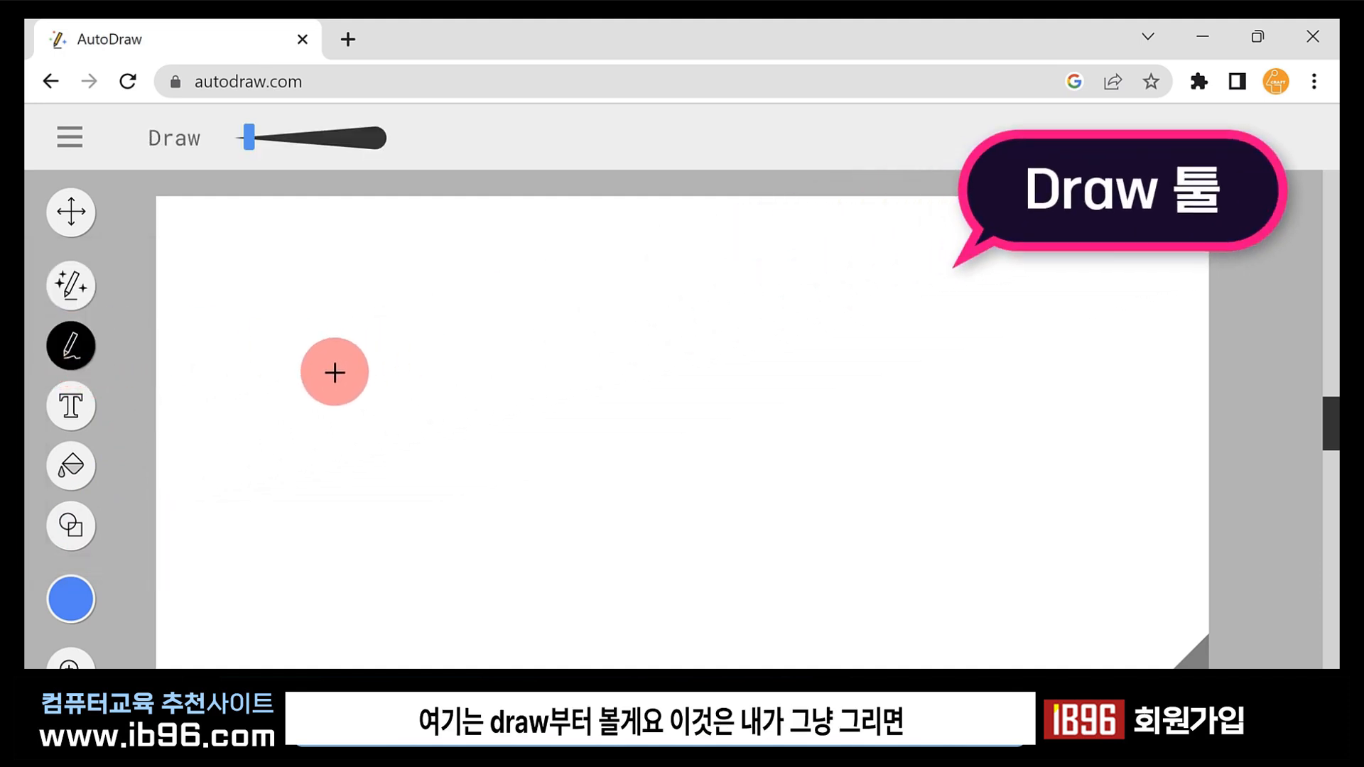
pyautogui.moveTo(296, 407)
pyautogui.mouseDown()
pyautogui.moveTo(469, 301)
pyautogui.moveTo(552, 343)
pyautogui.moveTo(587, 408)
pyautogui.moveTo(988, 455)
pyautogui.mouseUp()
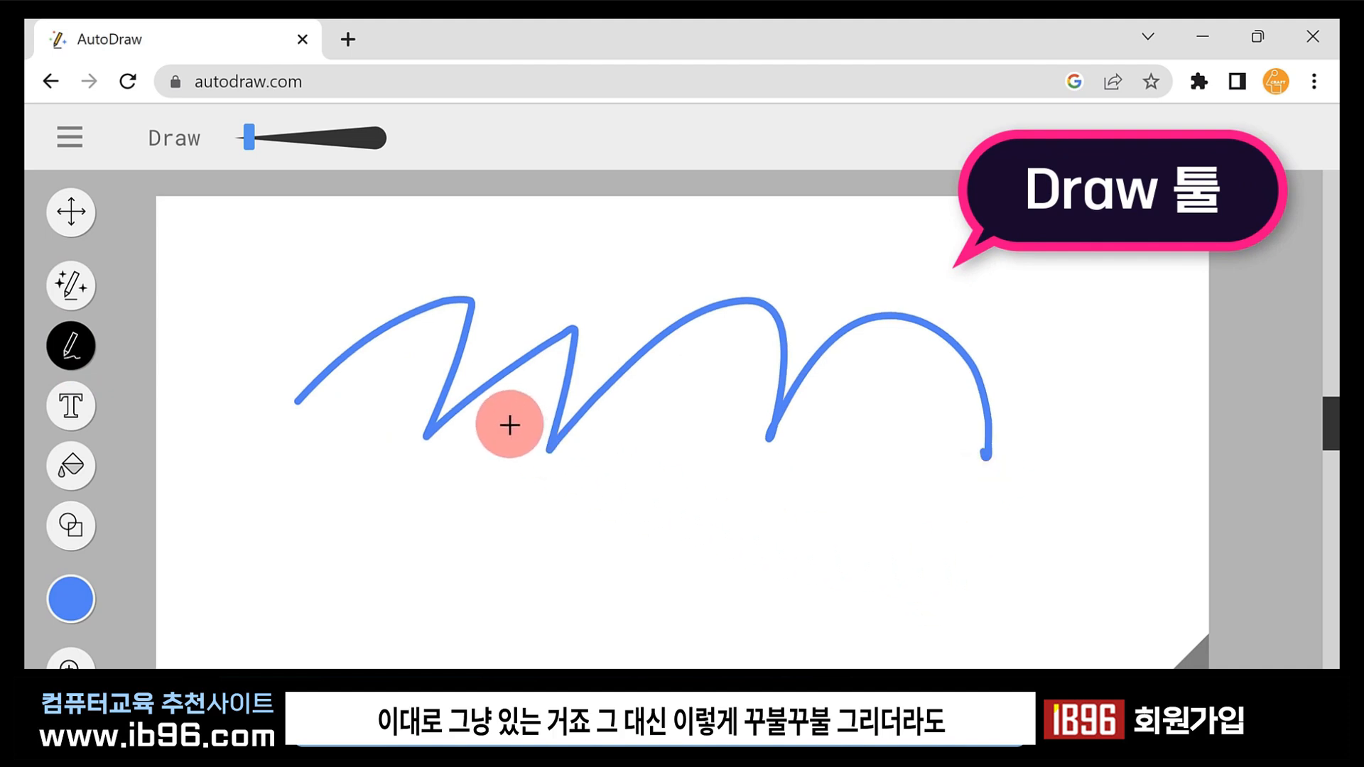
pyautogui.moveTo(380, 564)
pyautogui.mouseDown()
pyautogui.moveTo(420, 539)
pyautogui.moveTo(746, 495)
pyautogui.mouseUp()
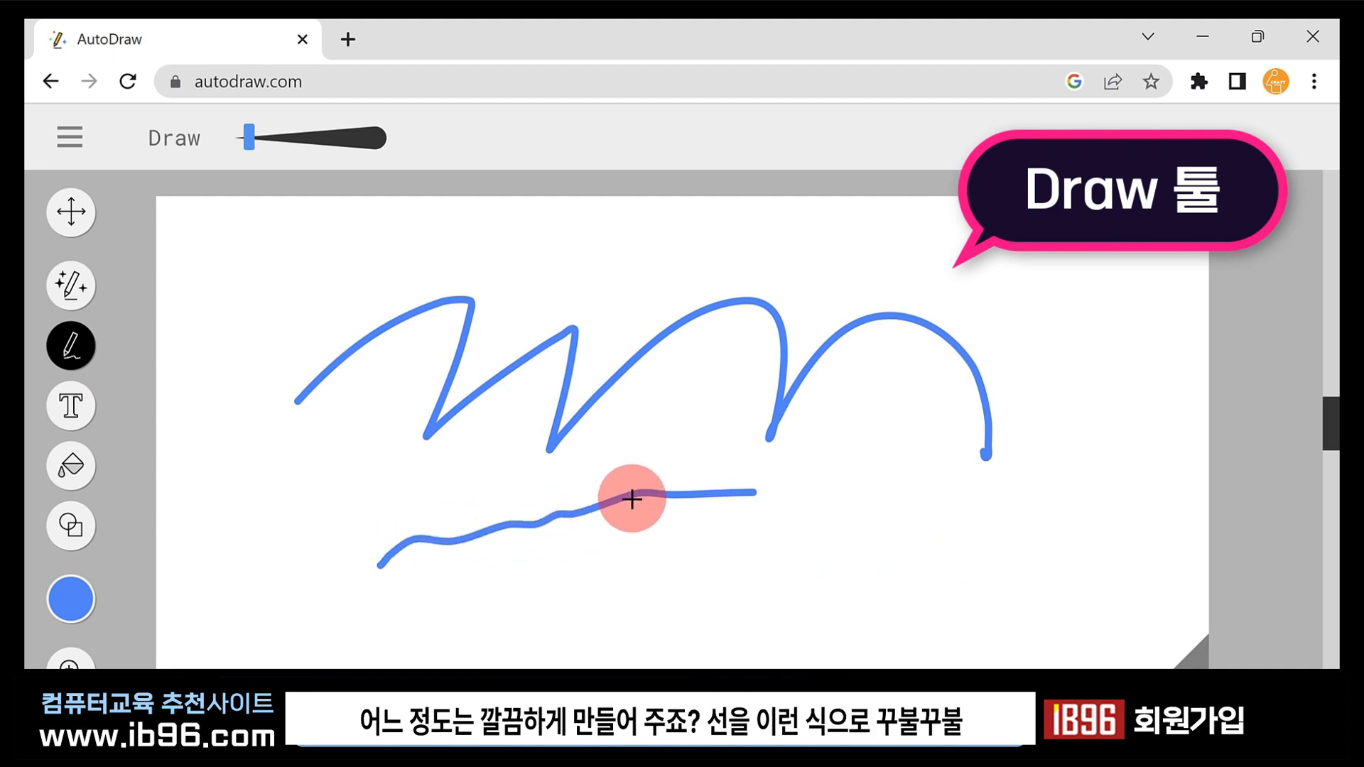
pyautogui.moveTo(919, 491); pyautogui.dragTo(247, 487)
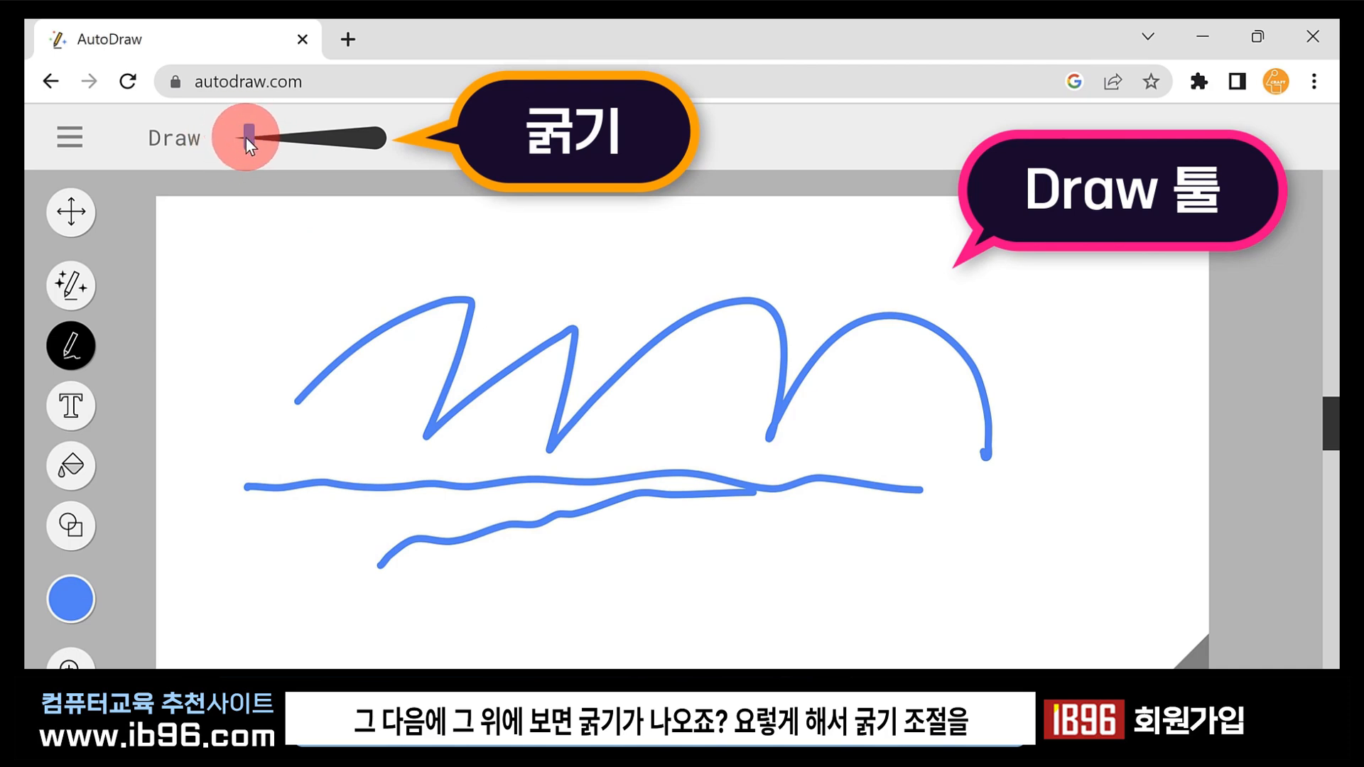
pyautogui.moveTo(266, 142); pyautogui.dragTo(270, 142)
pyautogui.moveTo(757, 593)
pyautogui.mouseDown()
pyautogui.moveTo(1011, 554)
pyautogui.moveTo(1094, 432)
pyautogui.mouseUp()
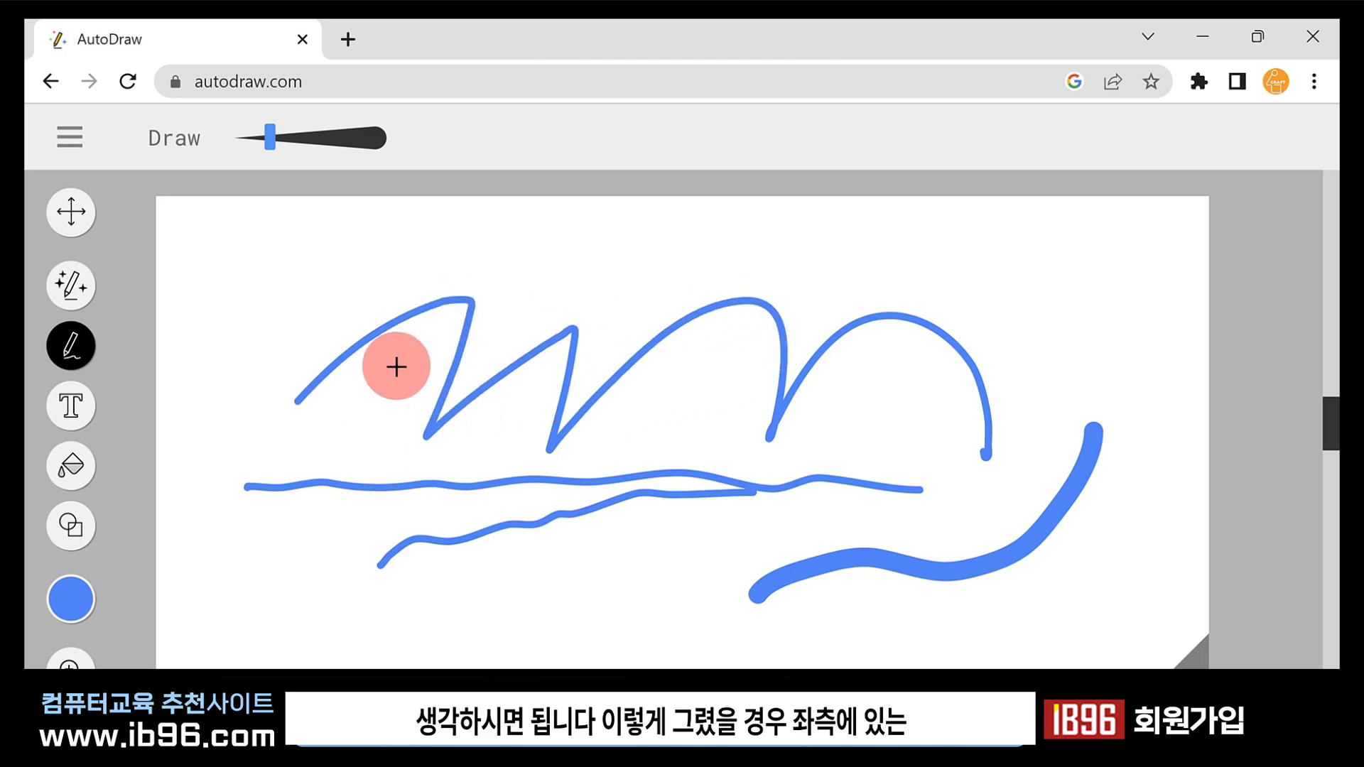
# Reposition the four strokes individually, raising the zigzag wave and making the thin wavy lines and the thick curve overlap below it.
pyautogui.click(67, 211)
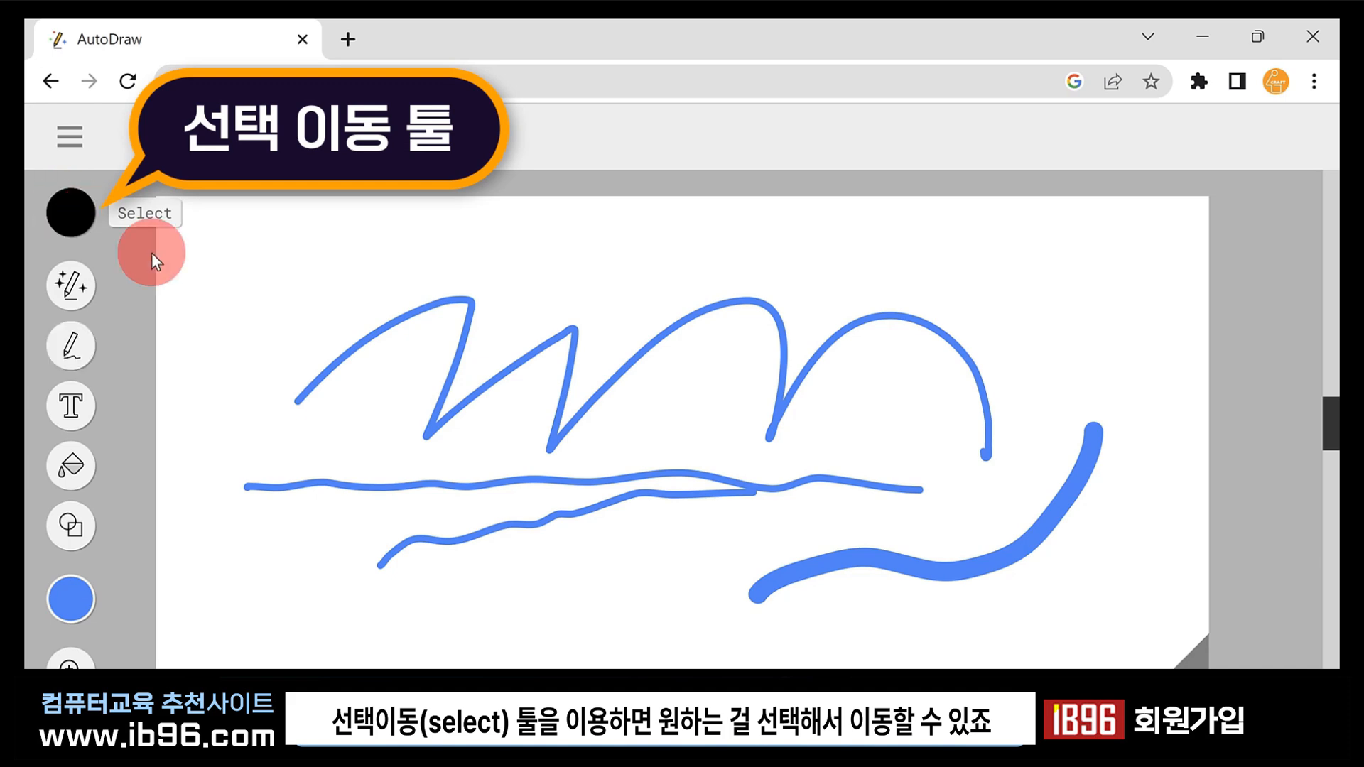
pyautogui.click(467, 313)
pyautogui.moveTo(467, 322)
pyautogui.mouseDown()
pyautogui.moveTo(505, 258)
pyautogui.moveTo(497, 350)
pyautogui.moveTo(451, 433)
pyautogui.moveTo(496, 275)
pyautogui.mouseUp()
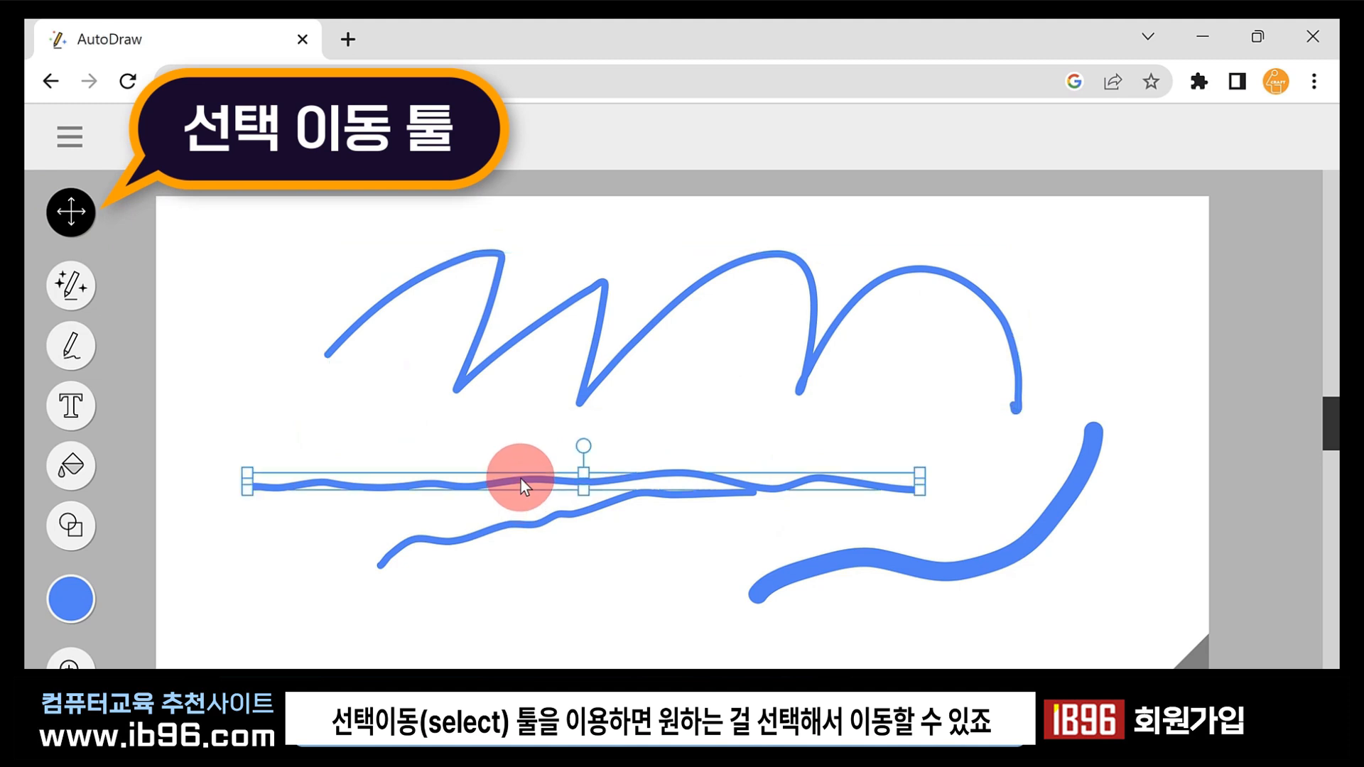
pyautogui.moveTo(521, 480); pyautogui.dragTo(609, 420)
pyautogui.moveTo(593, 498); pyautogui.dragTo(510, 465)
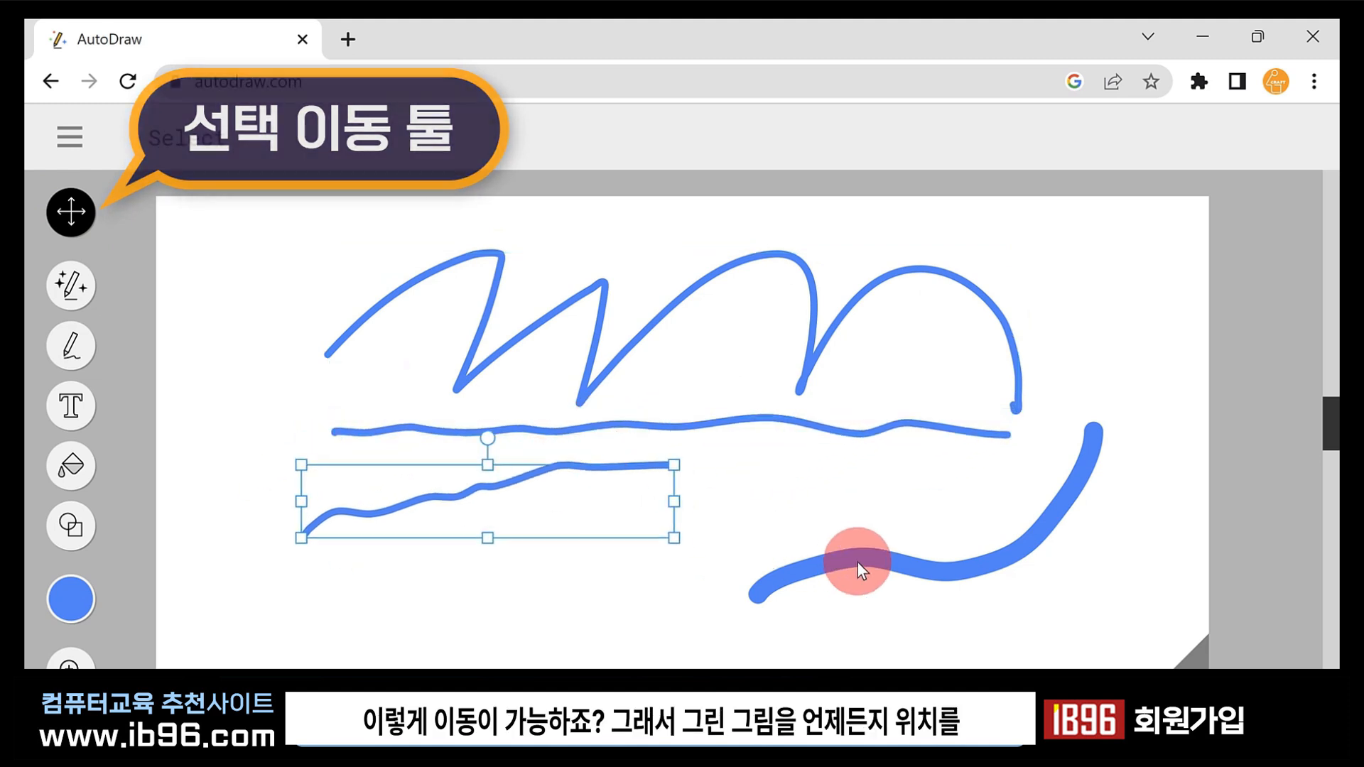
pyautogui.click(854, 561)
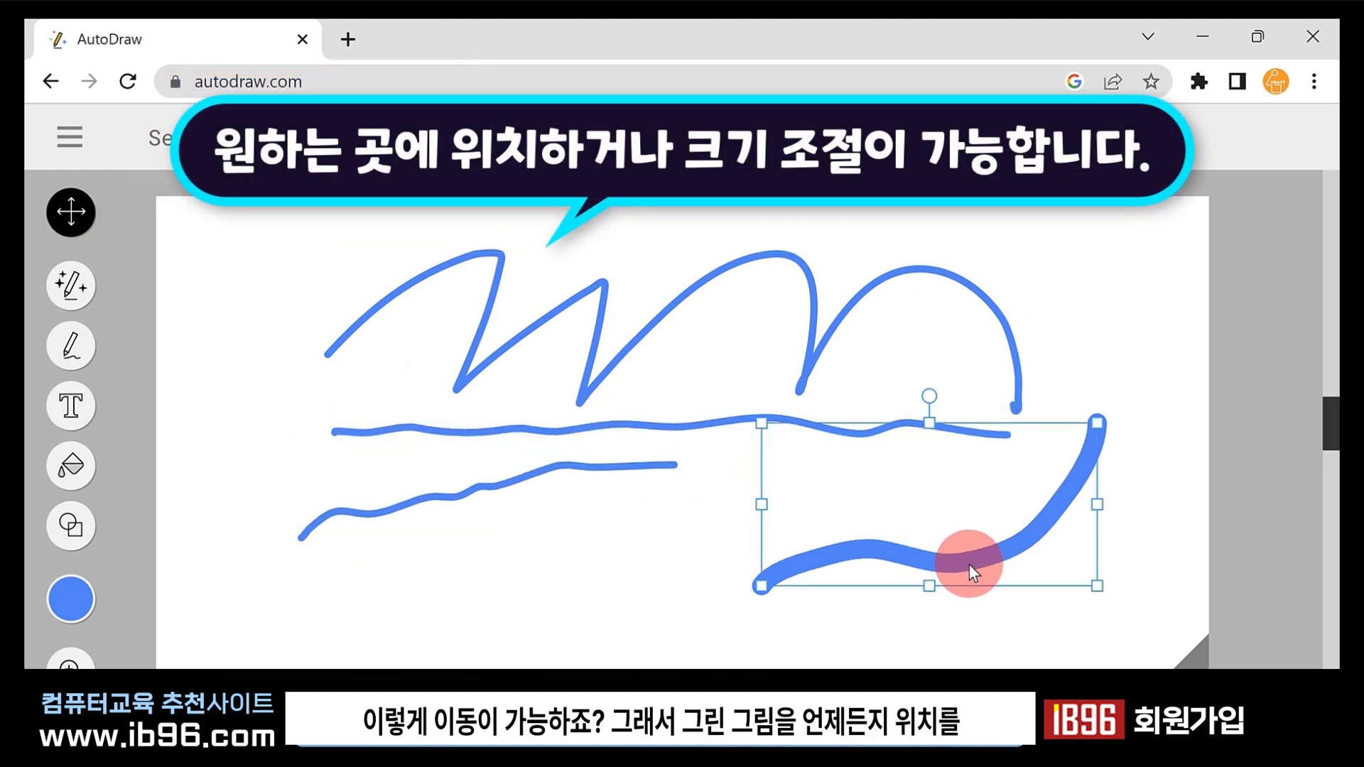
pyautogui.moveTo(969, 565); pyautogui.dragTo(915, 550)
pyautogui.moveTo(786, 425); pyautogui.dragTo(727, 526)
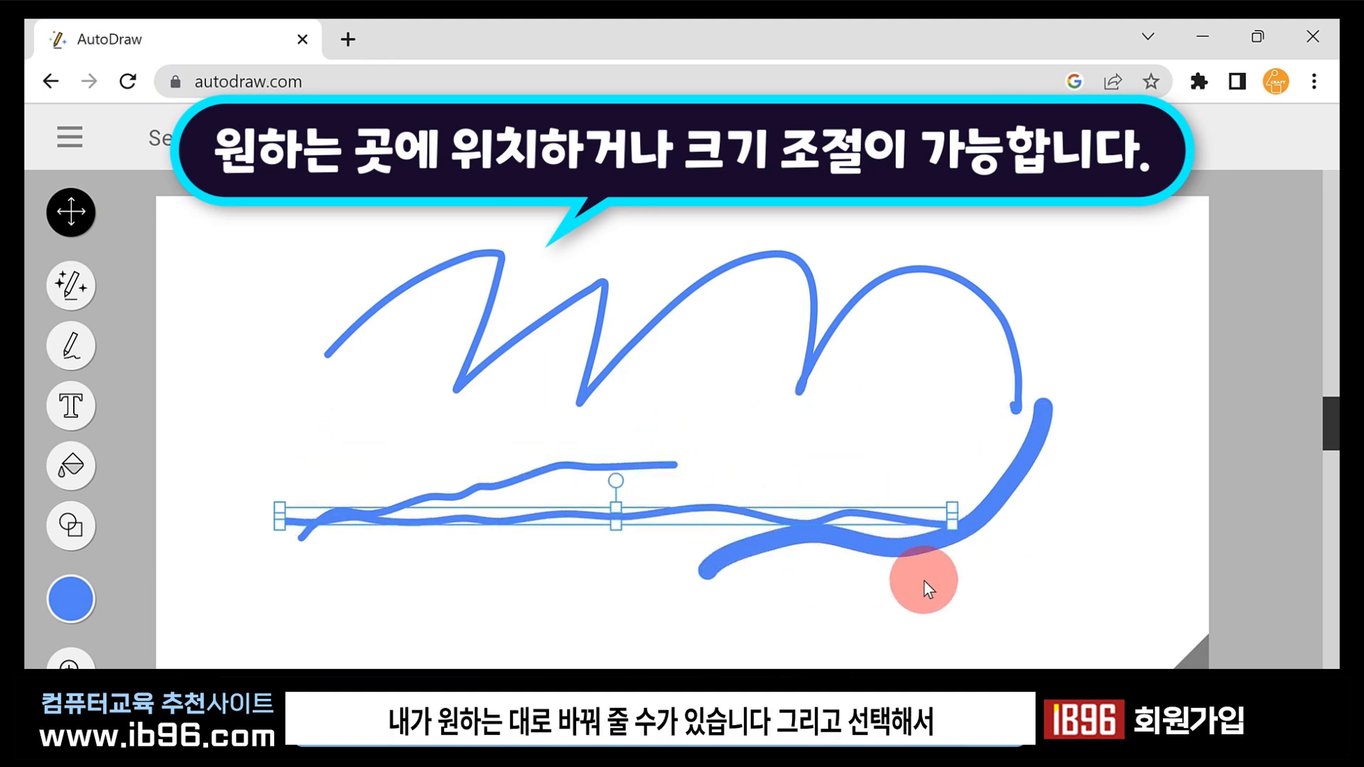
# Delete the large zigzag wave from the top of the canvas.
pyautogui.click(1007, 321)
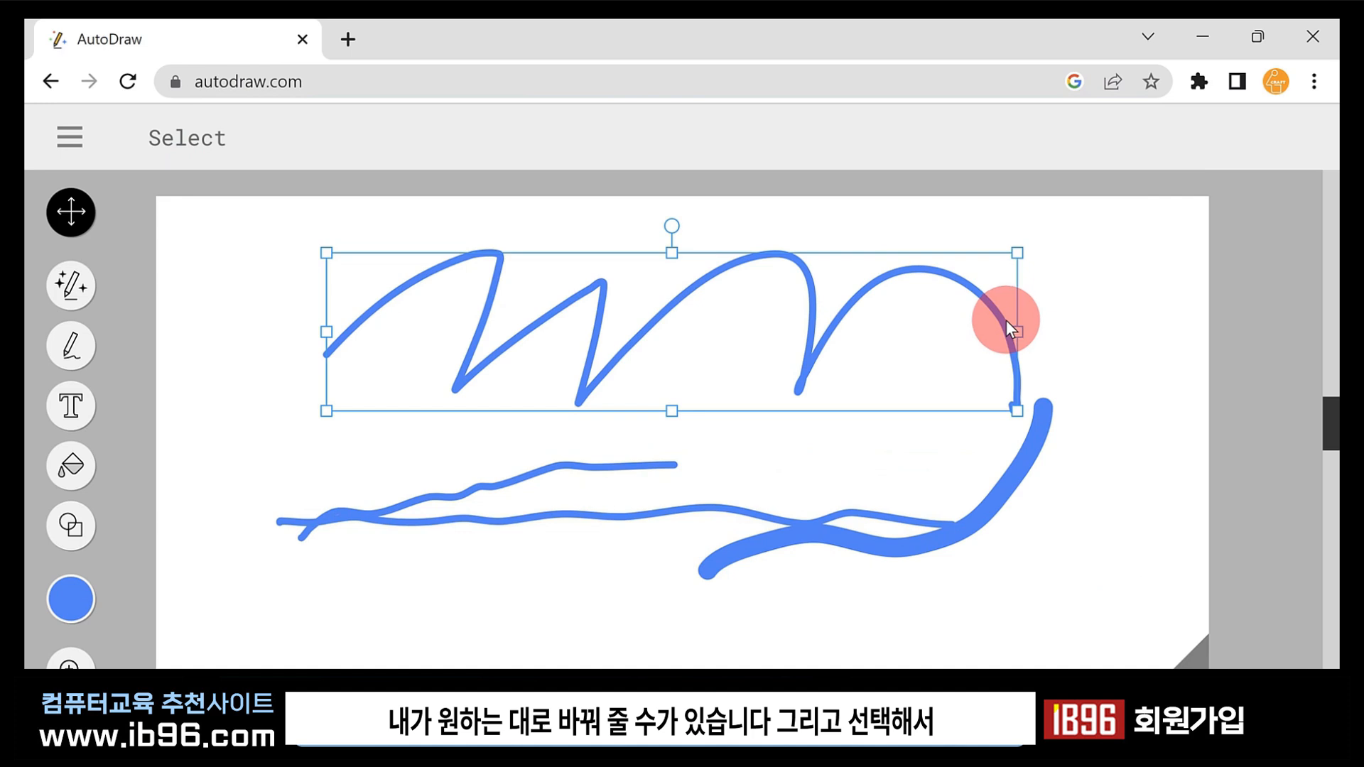
pyautogui.press('Delete')
pyautogui.click(1026, 452)
pyautogui.click(1081, 513)
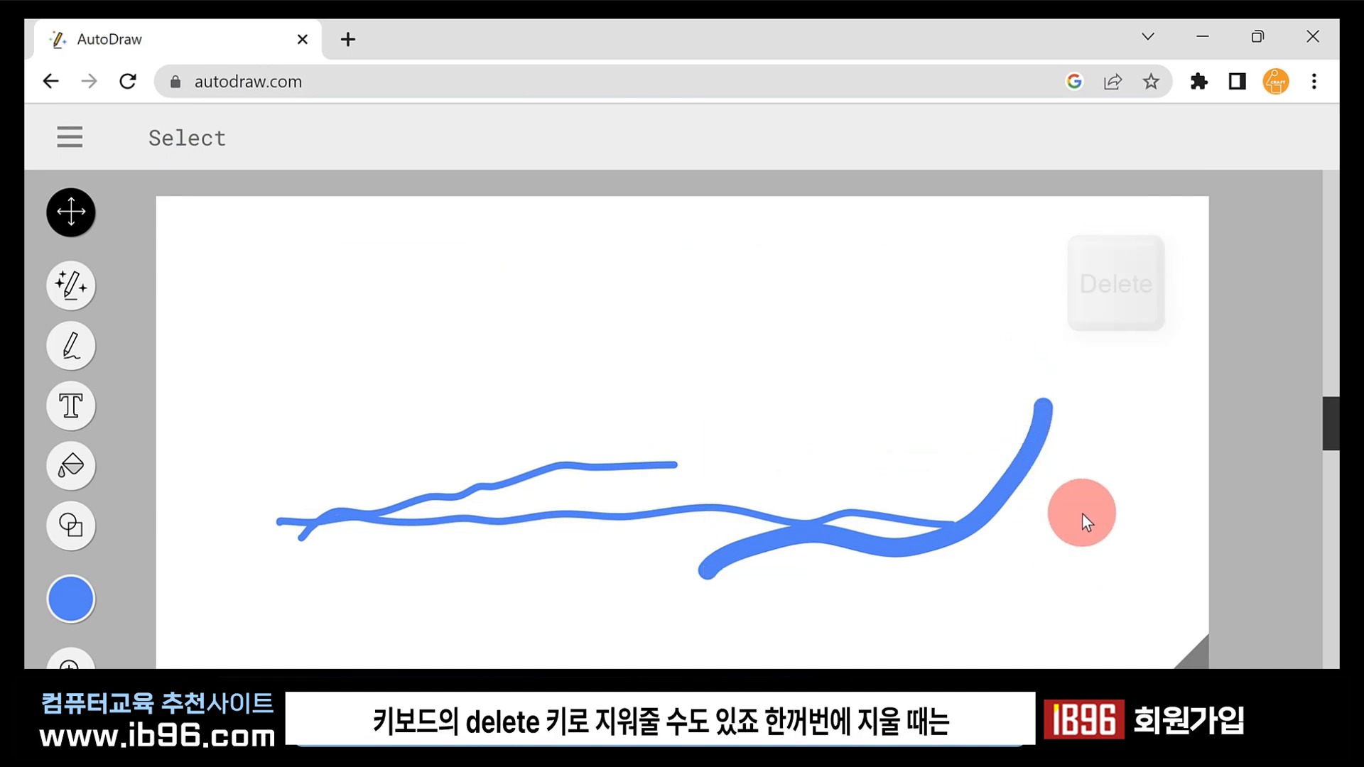
# Delete the three remaining strokes together as one selection, and undo the deletion.
pyautogui.moveTo(1152, 276); pyautogui.dragTo(991, 343)
pyautogui.moveTo(808, 346); pyautogui.dragTo(777, 355)
pyautogui.moveTo(775, 345)
pyautogui.mouseDown()
pyautogui.moveTo(801, 356)
pyautogui.moveTo(694, 436)
pyautogui.moveTo(580, 506)
pyautogui.moveTo(495, 534)
pyautogui.mouseUp()
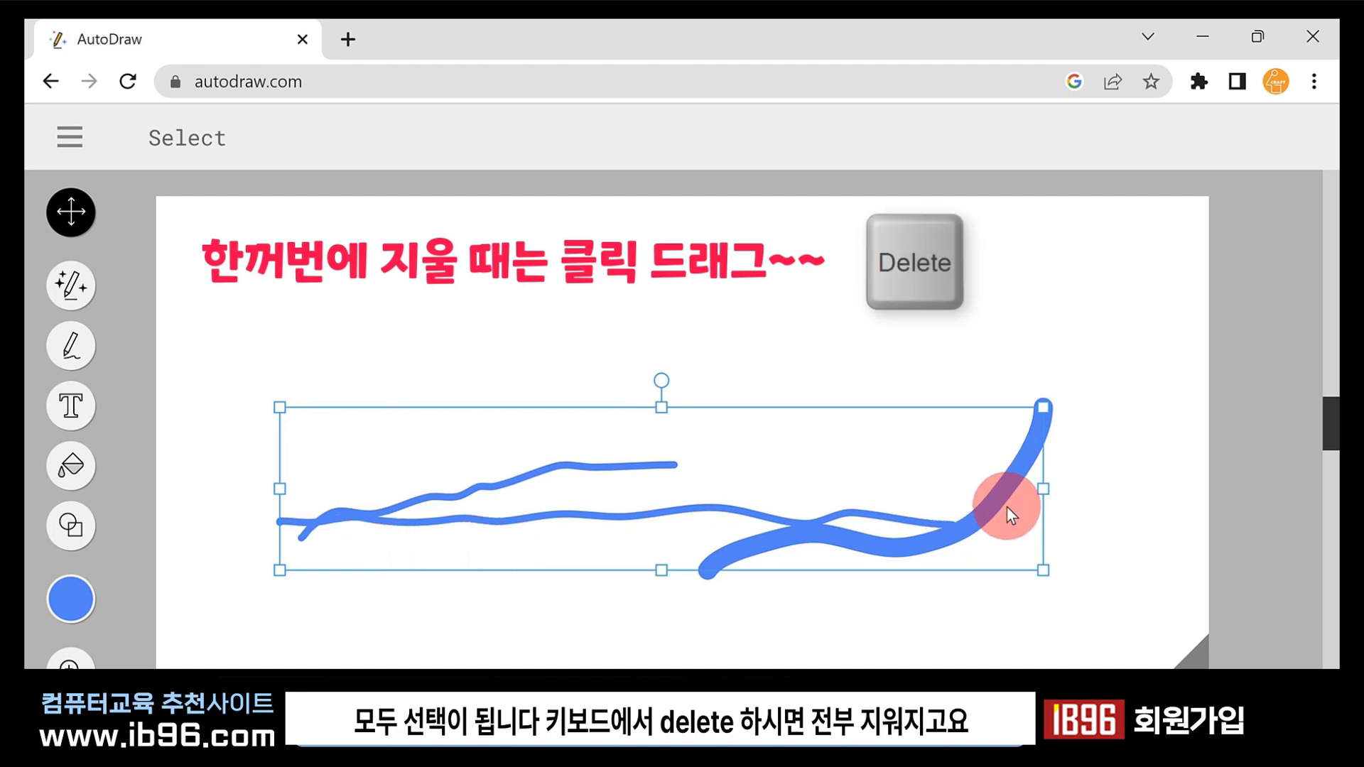
pyautogui.press('Delete')
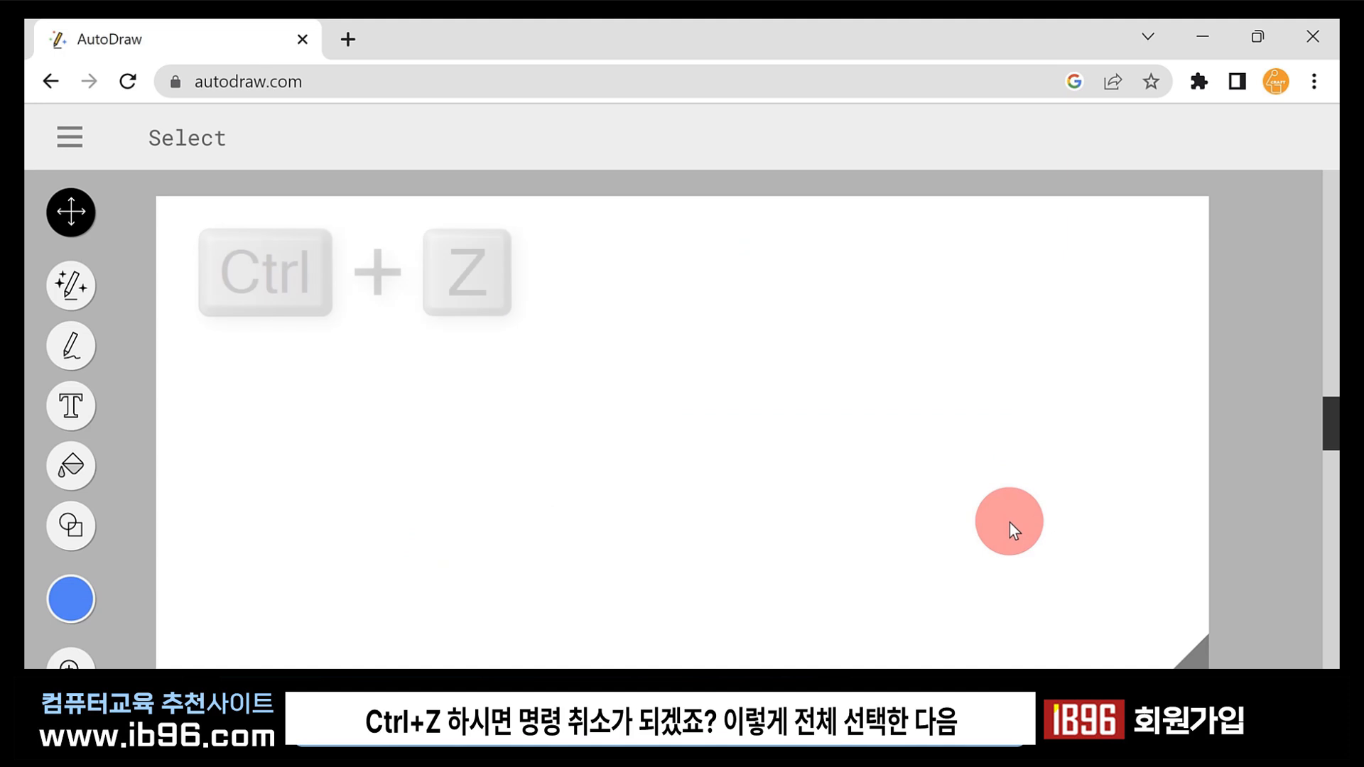
pyautogui.hotkey('ctrl', 'z')
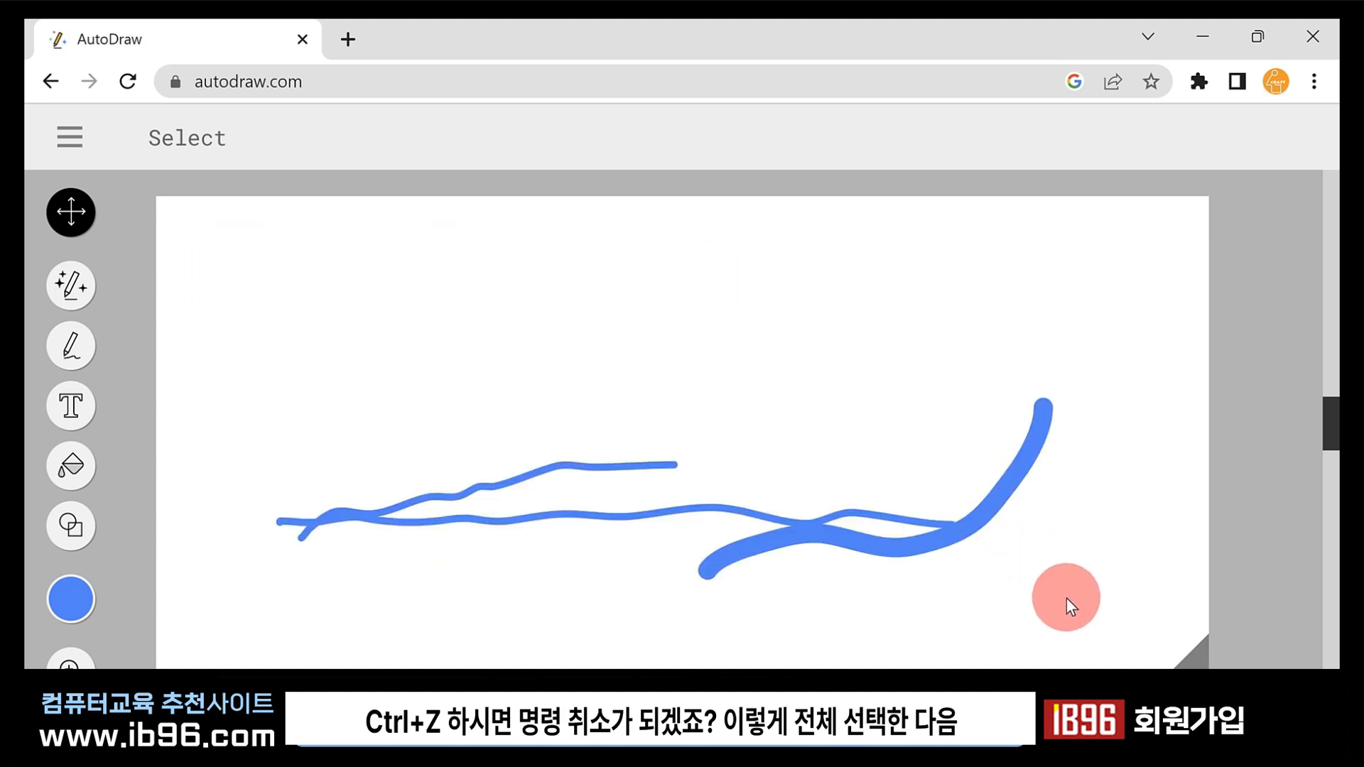
# Select the two thin lines and the thick curve together and move them slightly left and down.
pyautogui.moveTo(1067, 596)
pyautogui.mouseDown()
pyautogui.moveTo(735, 518)
pyautogui.moveTo(444, 381)
pyautogui.mouseUp()
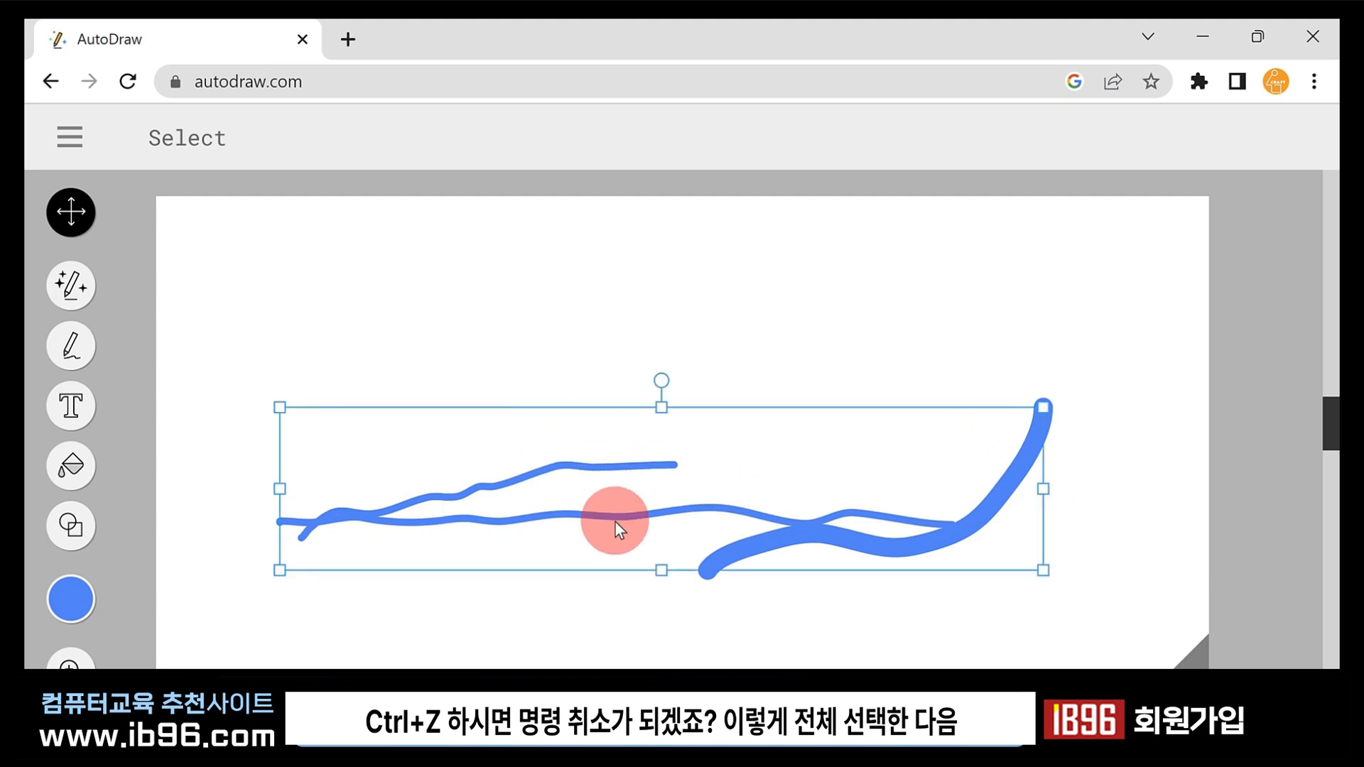
pyautogui.moveTo(775, 557)
pyautogui.mouseDown()
pyautogui.moveTo(801, 531)
pyautogui.moveTo(725, 491)
pyautogui.moveTo(774, 338)
pyautogui.moveTo(942, 350)
pyautogui.moveTo(908, 543)
pyautogui.moveTo(811, 572)
pyautogui.moveTo(753, 539)
pyautogui.mouseUp()
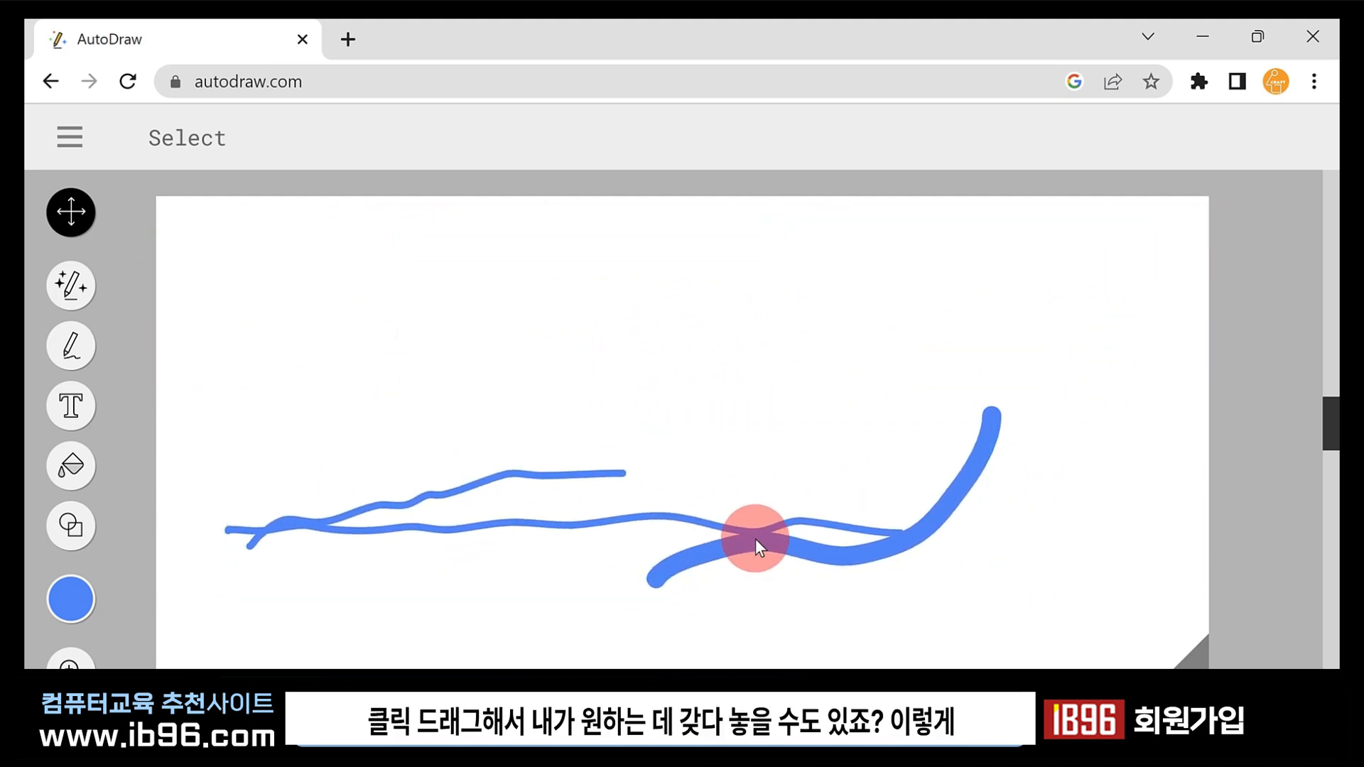
# Select the two thin lines and the thick curve together, move them up and to the right, and delete them.
pyautogui.moveTo(959, 619)
pyautogui.mouseDown()
pyautogui.moveTo(711, 551)
pyautogui.moveTo(378, 388)
pyautogui.mouseUp()
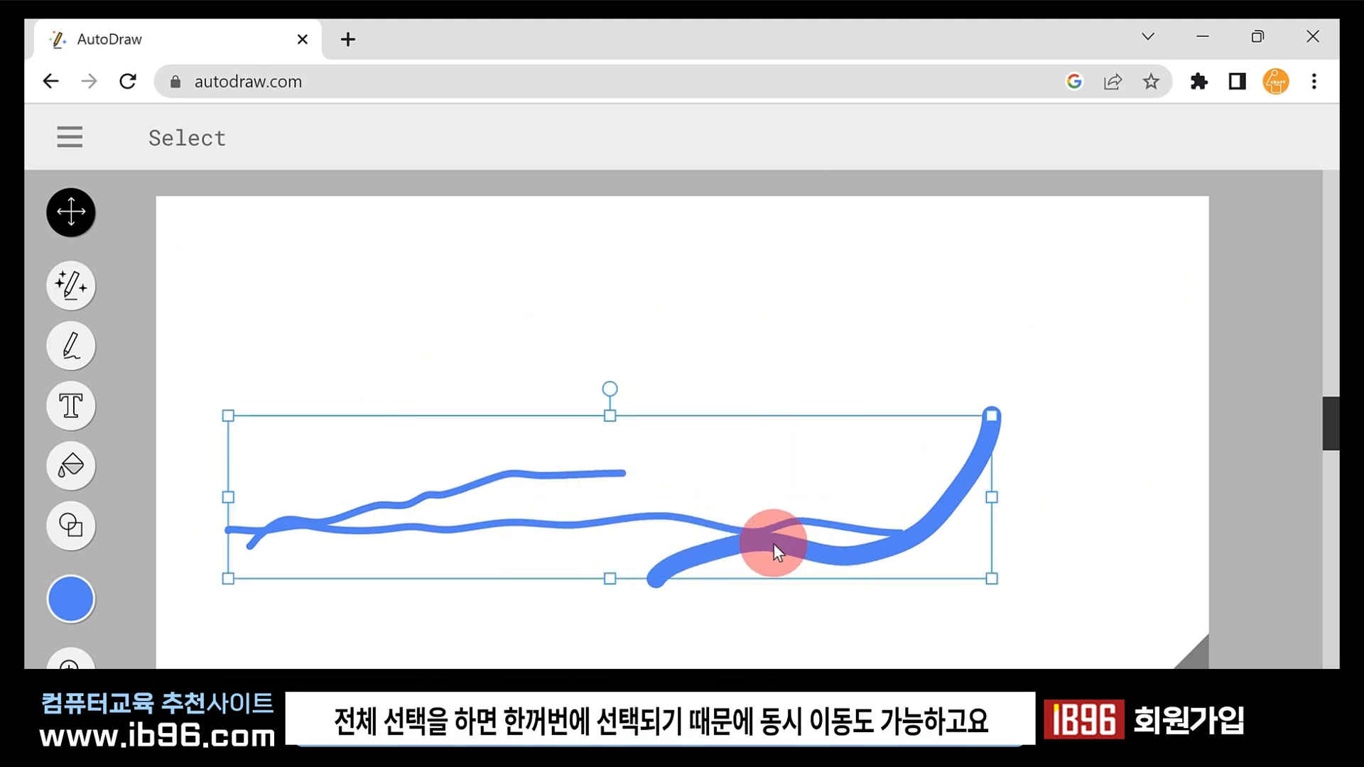
pyautogui.moveTo(773, 544)
pyautogui.mouseDown()
pyautogui.moveTo(894, 403)
pyautogui.moveTo(767, 526)
pyautogui.moveTo(923, 373)
pyautogui.mouseUp()
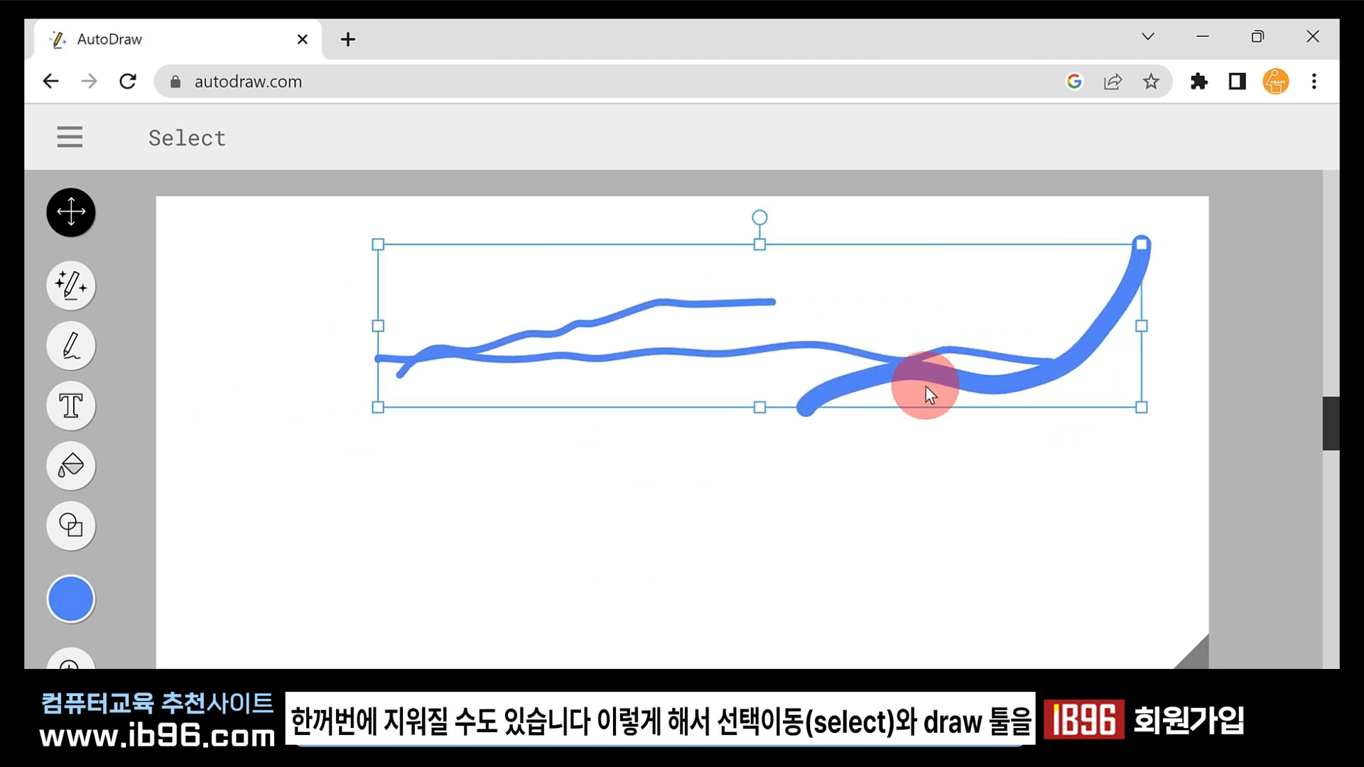
pyautogui.press('Delete')
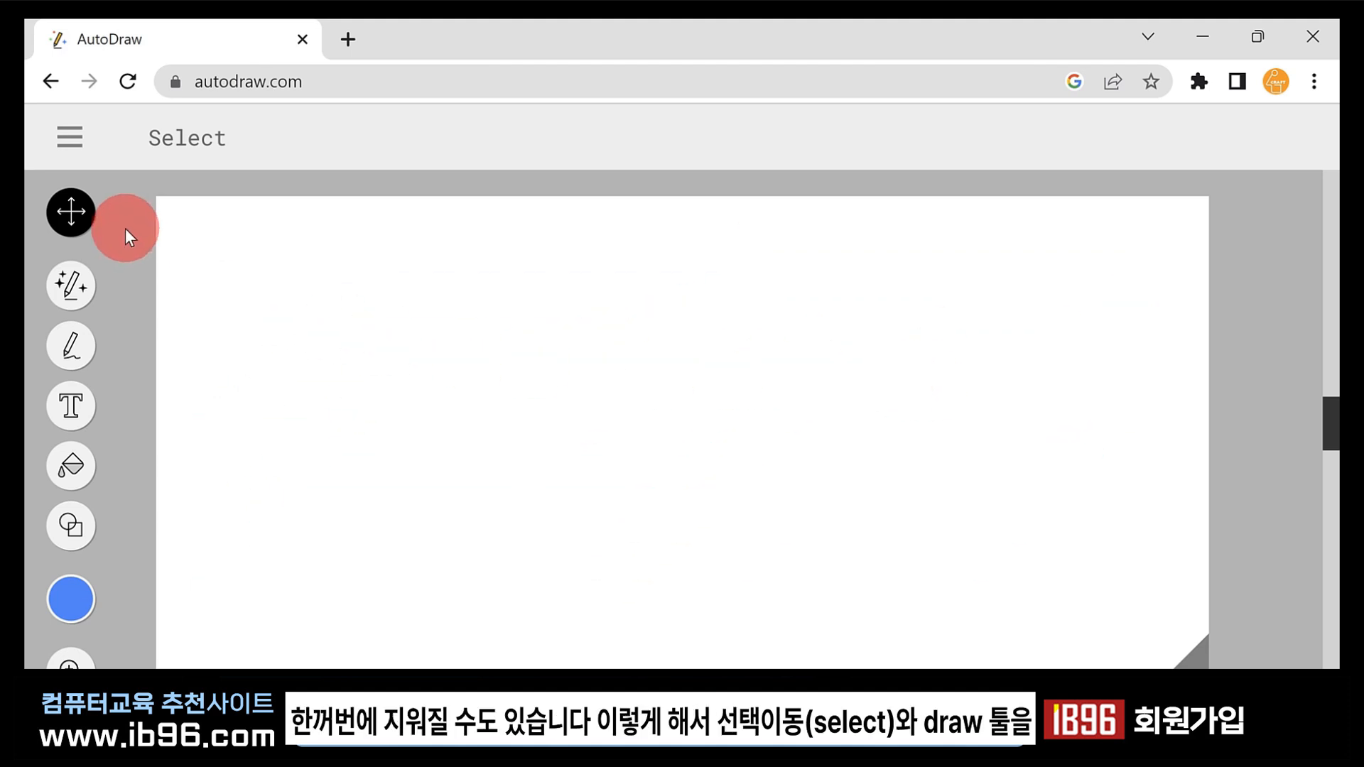
# Sketch a two-peaked mountain outline across the empty canvas with the AutoDraw tool.
pyautogui.click(81, 360)
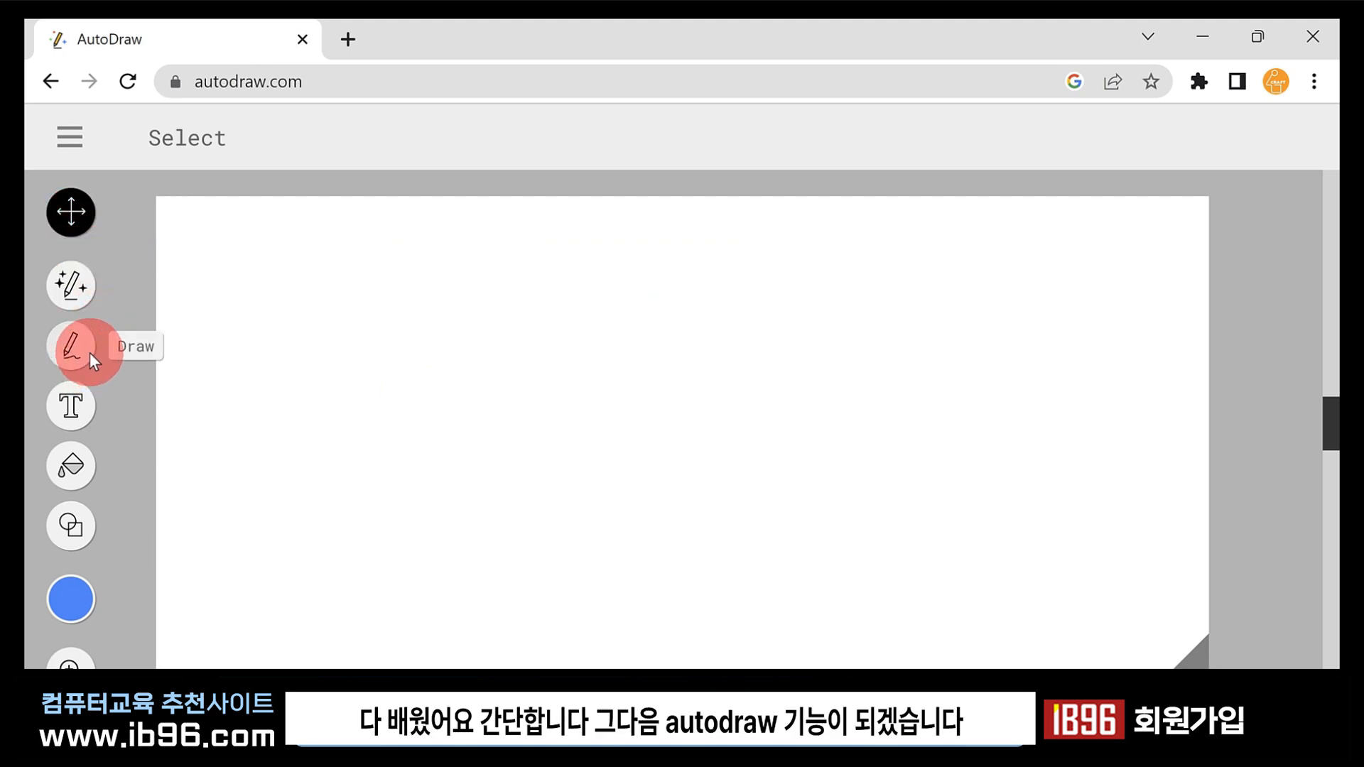
pyautogui.click(80, 277)
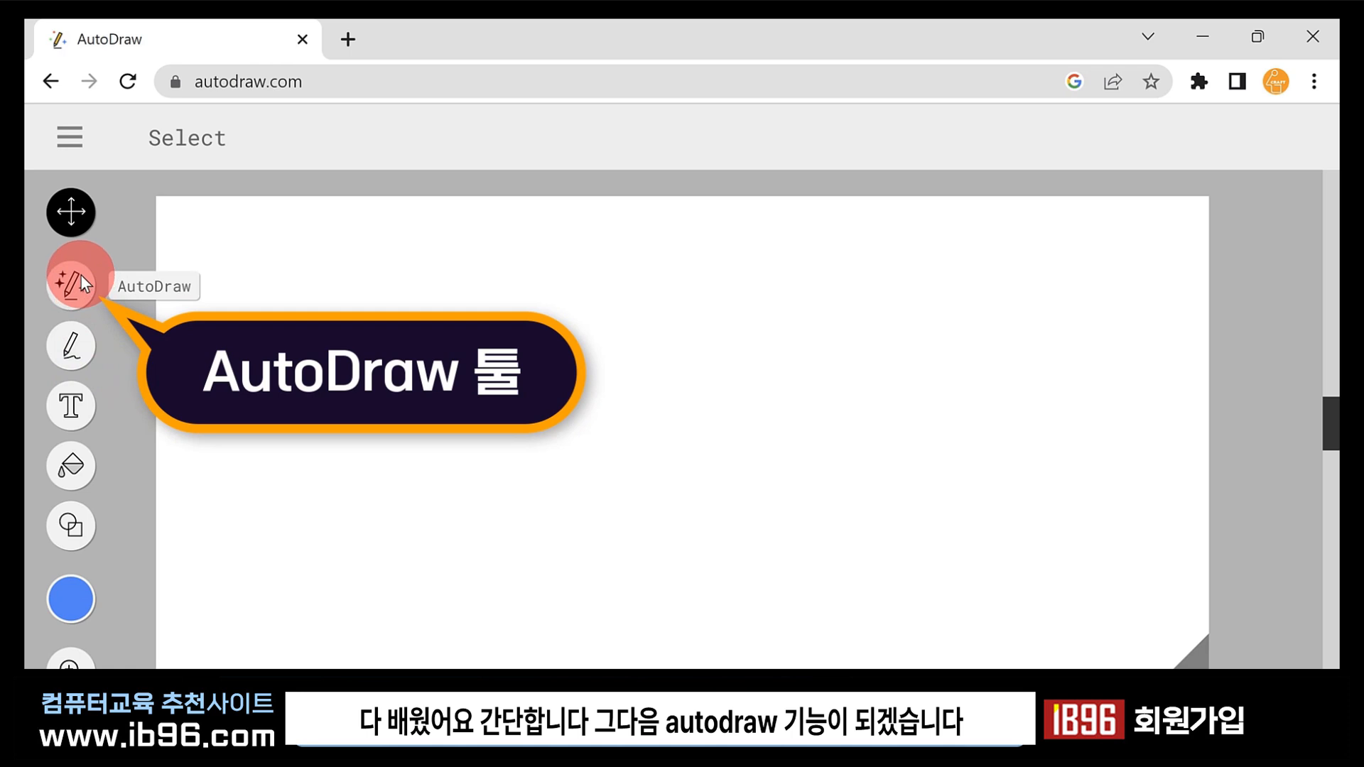
pyautogui.click(74, 284)
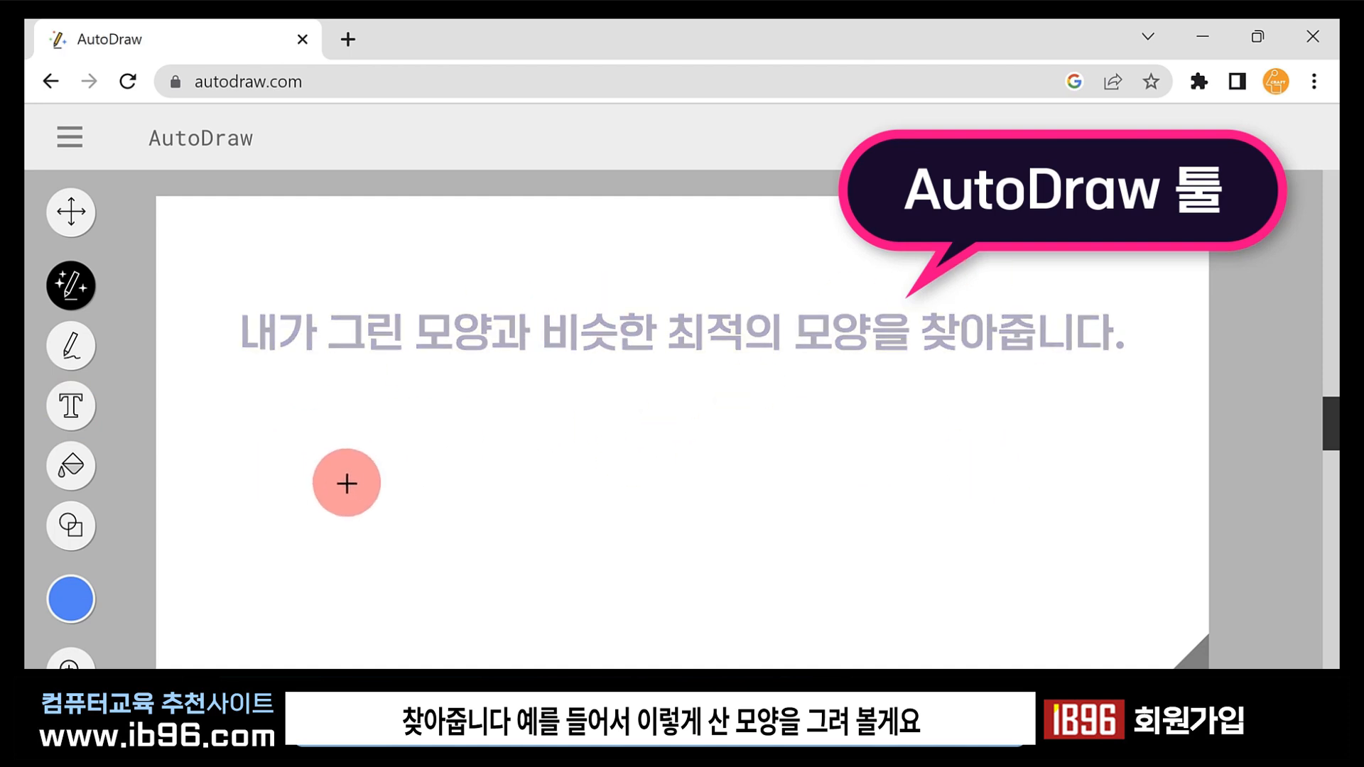
pyautogui.moveTo(342, 486)
pyautogui.mouseDown()
pyautogui.moveTo(541, 286)
pyautogui.moveTo(688, 475)
pyautogui.moveTo(899, 244)
pyautogui.moveTo(1113, 513)
pyautogui.mouseUp()
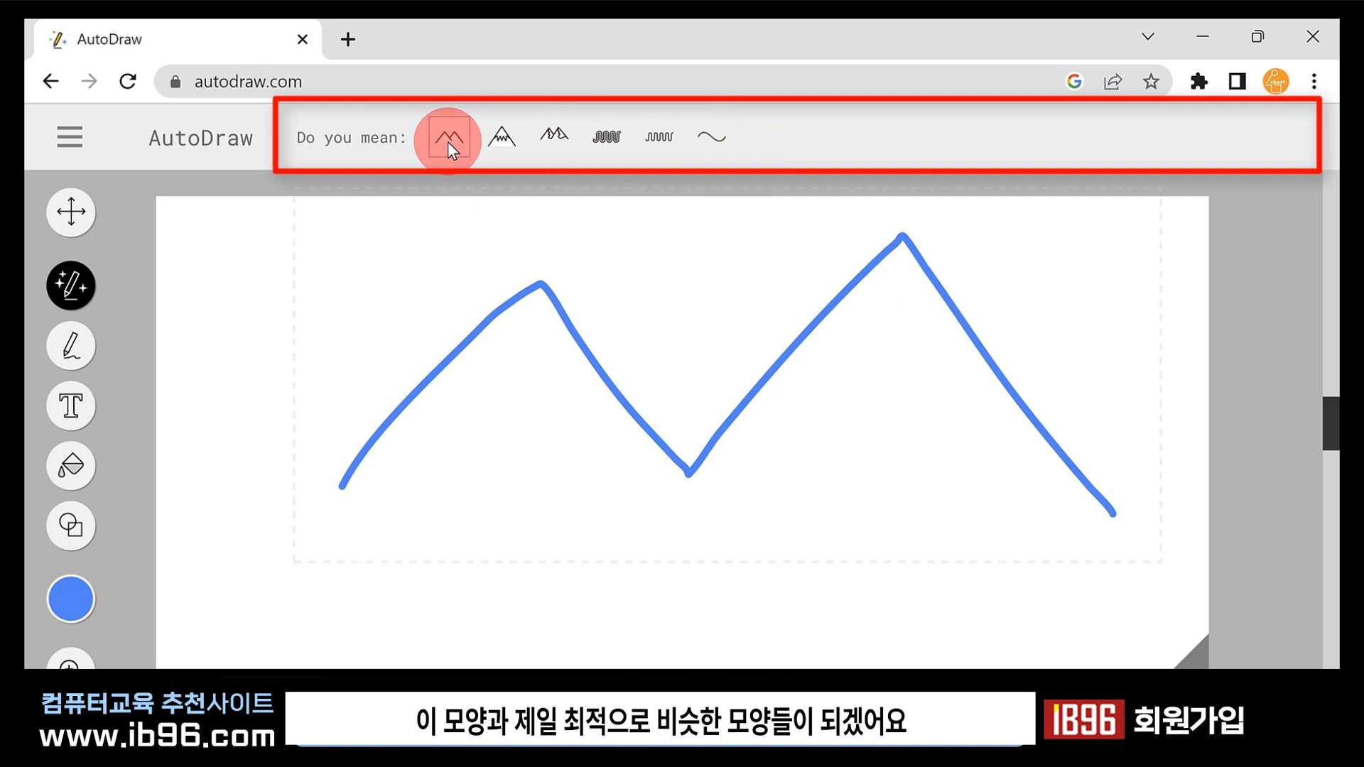
# Try the suggested curve, wave and mountain shapes for the sketch, finishing with the plain two-peak mountain outline.
pyautogui.click(725, 139)
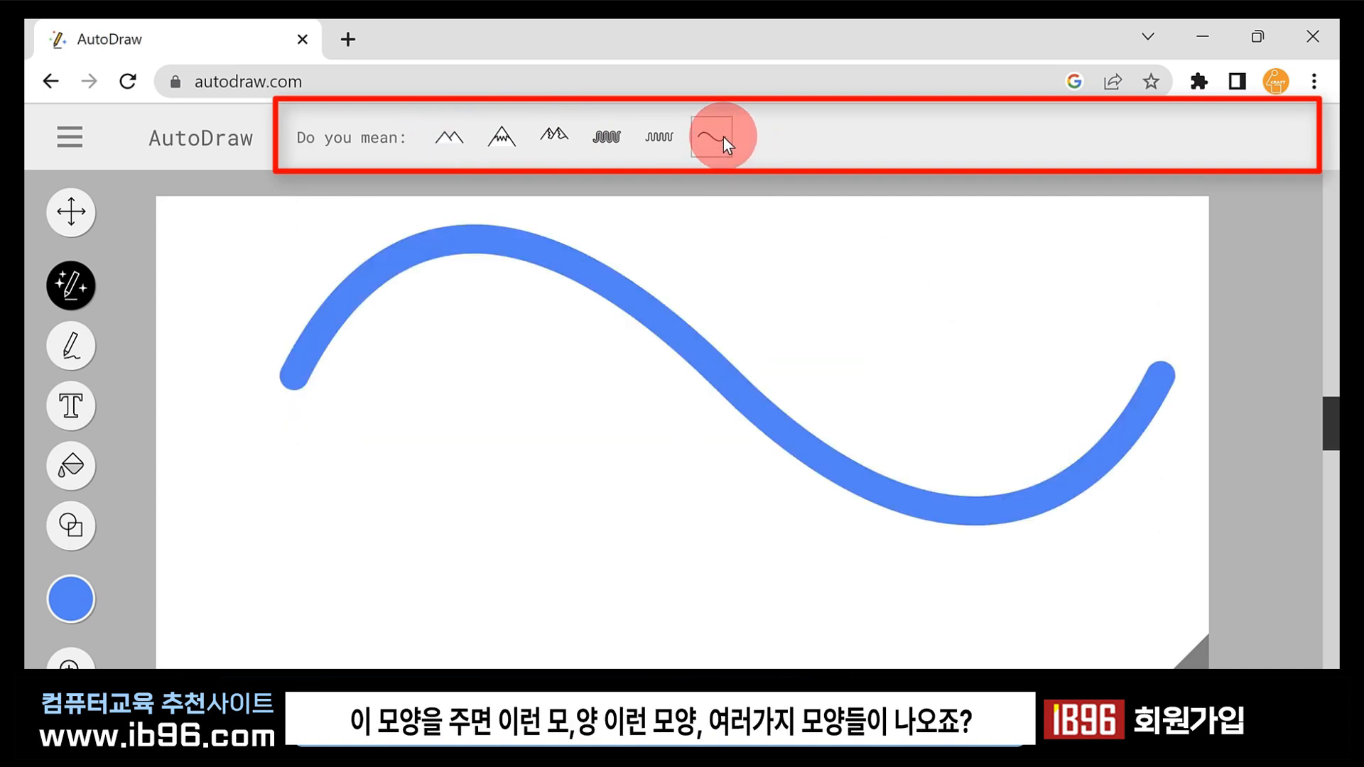
pyautogui.click(648, 139)
pyautogui.click(591, 135)
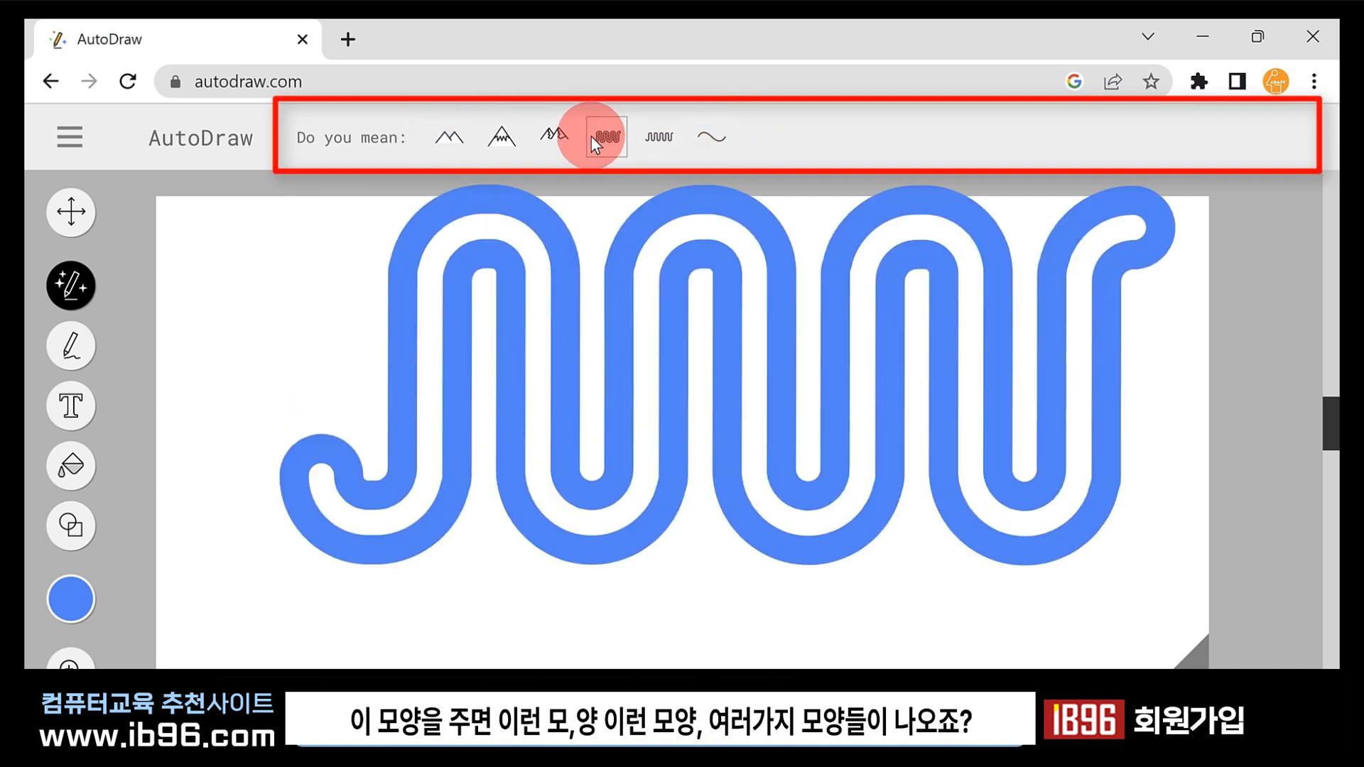
pyautogui.click(555, 137)
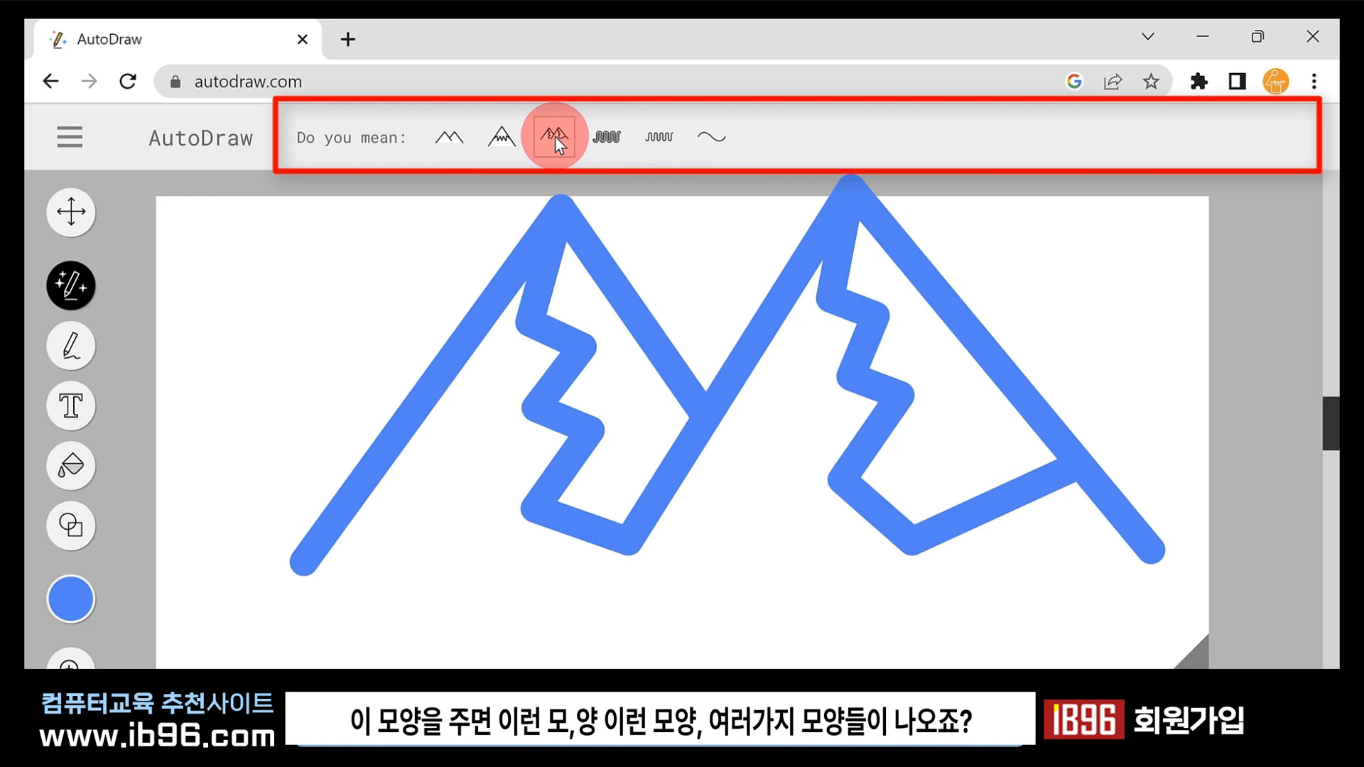
pyautogui.click(500, 139)
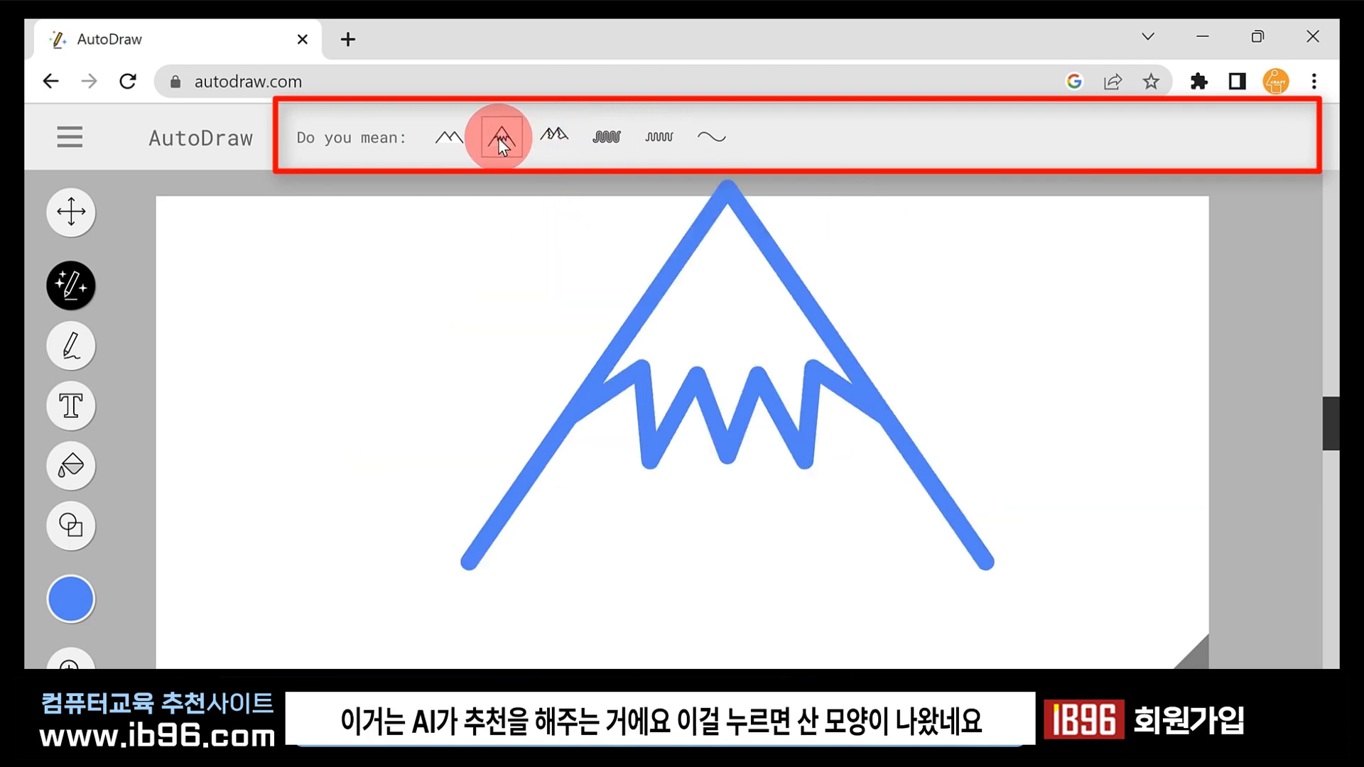
pyautogui.click(449, 139)
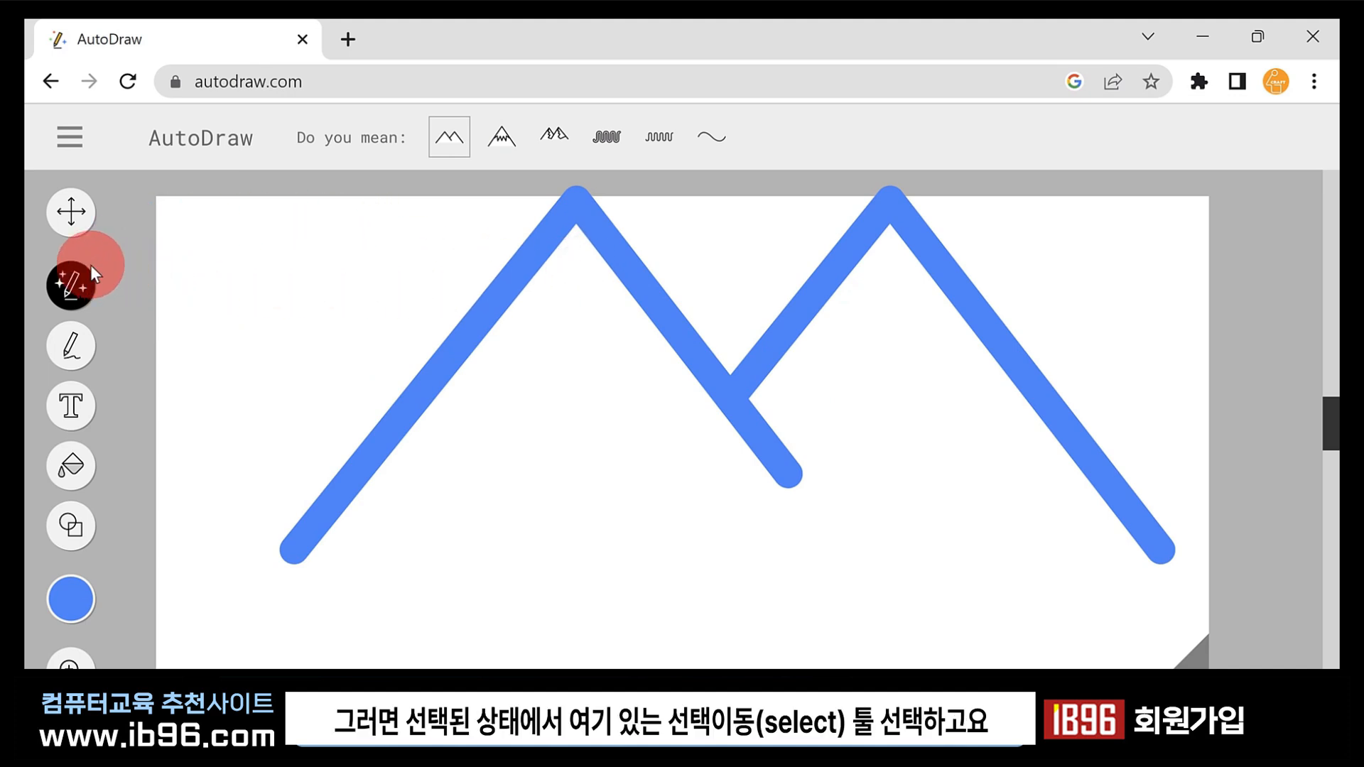
# Select the mountain drawing, move it slightly down and left, and scale it down proportionally within the canvas.
pyautogui.click(72, 212)
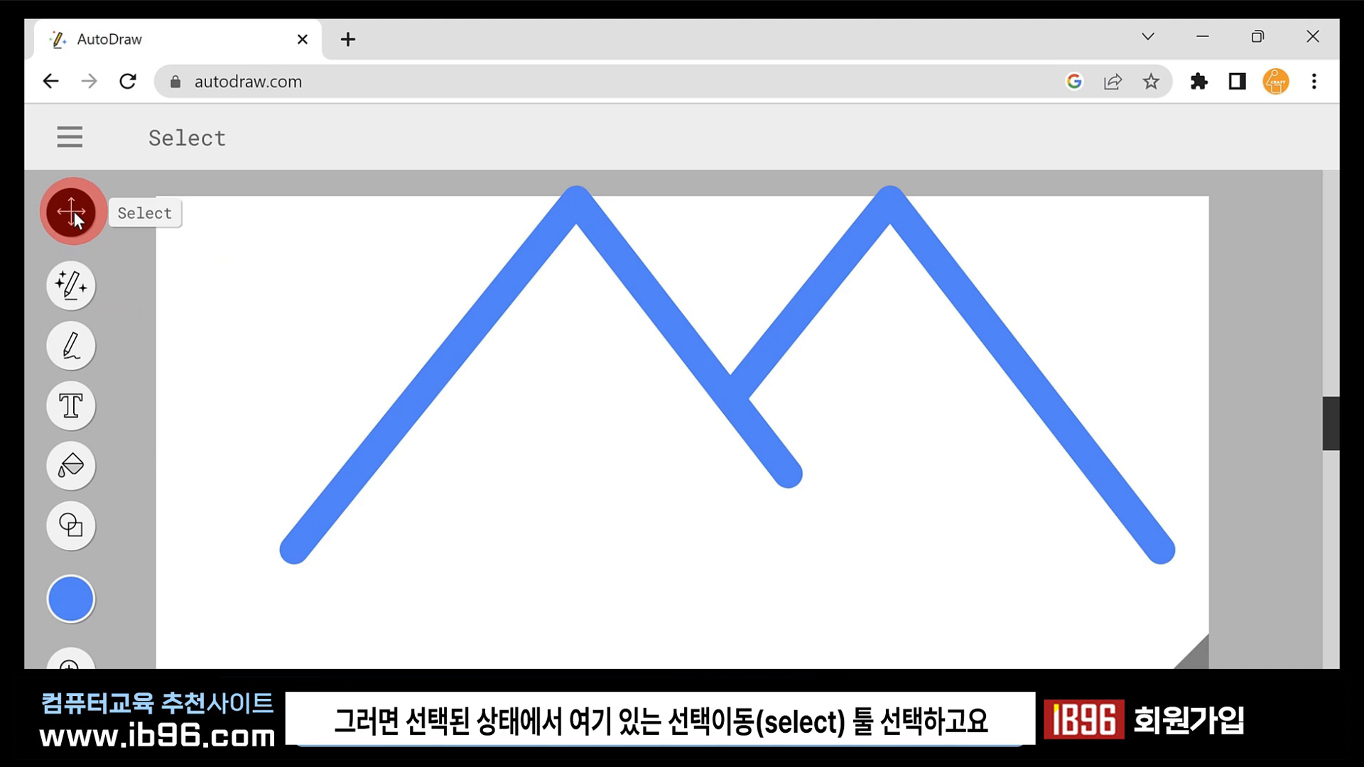
pyautogui.click(901, 218)
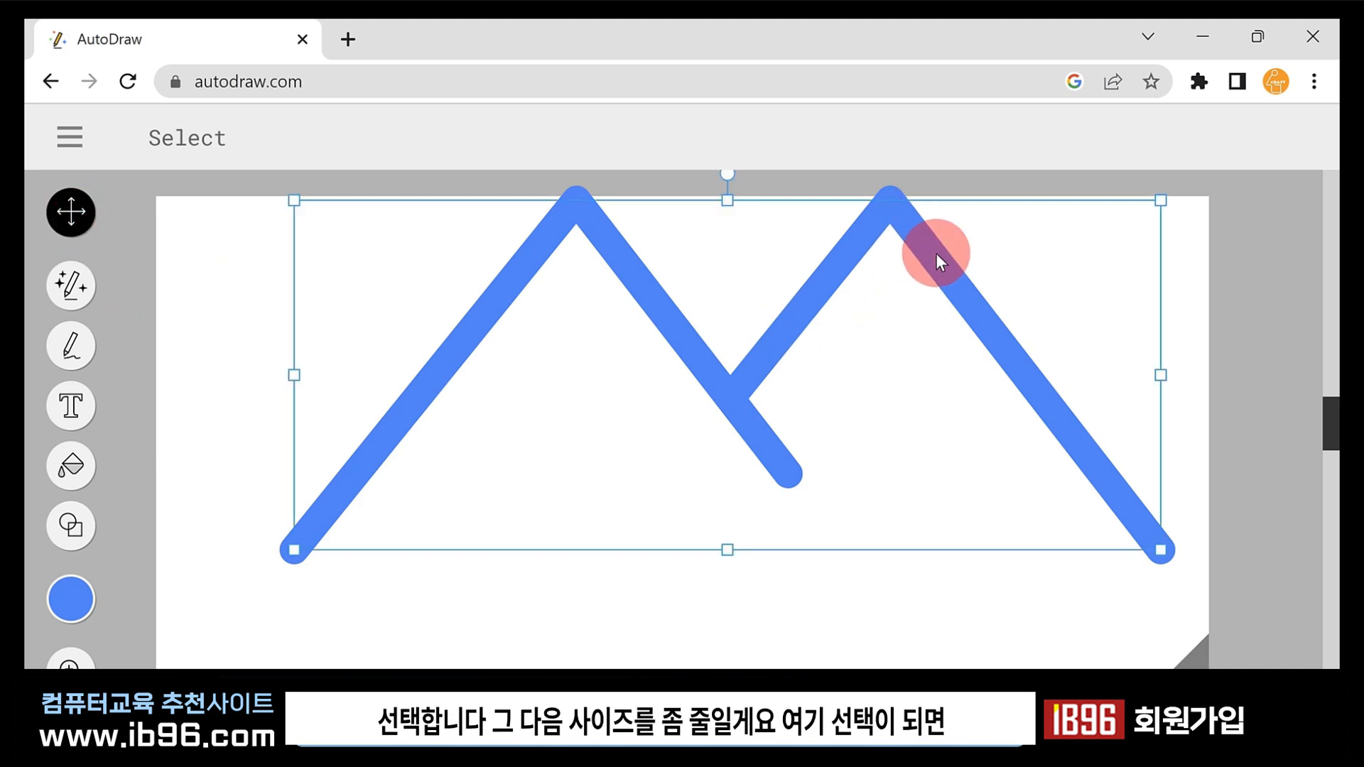
pyautogui.moveTo(935, 256); pyautogui.dragTo(895, 284)
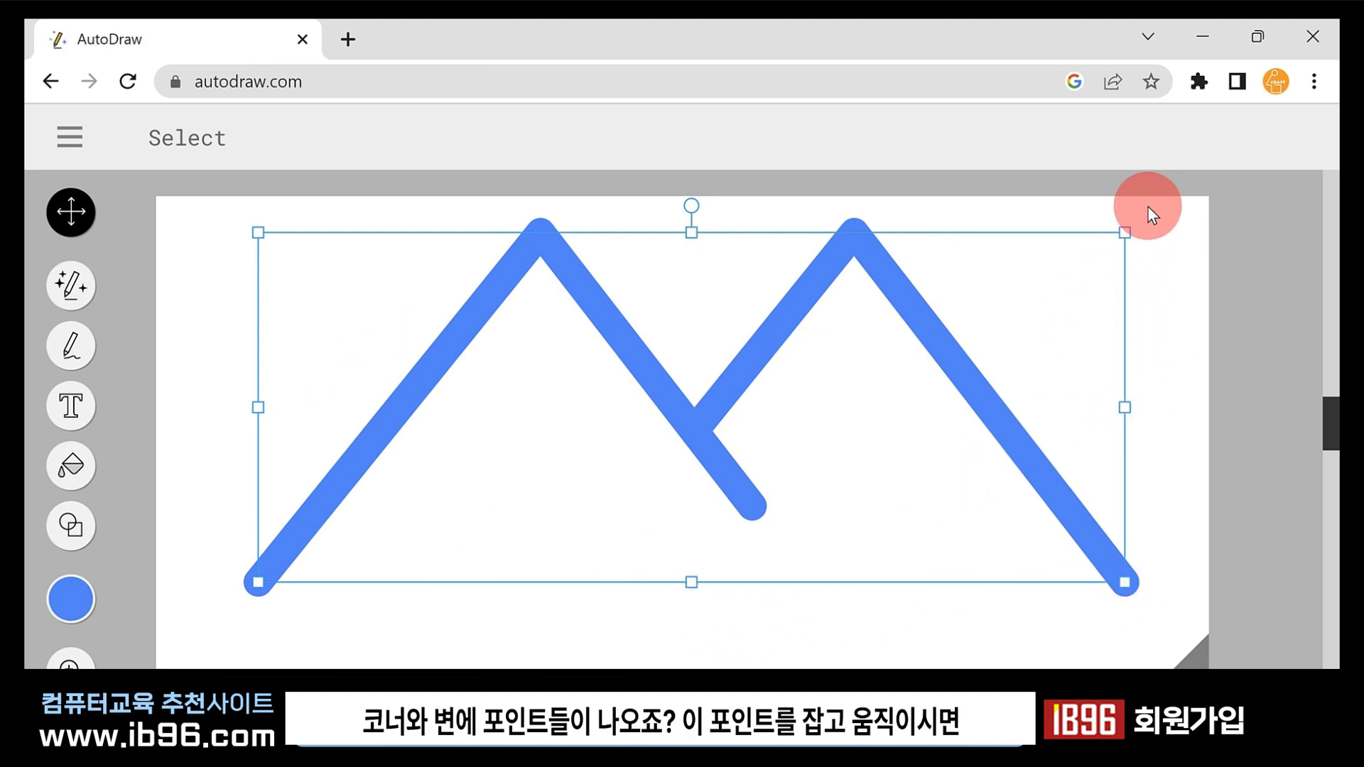
pyautogui.moveTo(1127, 231)
pyautogui.mouseDown()
pyautogui.moveTo(1016, 271)
pyautogui.moveTo(912, 339)
pyautogui.moveTo(1100, 238)
pyautogui.moveTo(962, 328)
pyautogui.moveTo(1021, 274)
pyautogui.mouseUp()
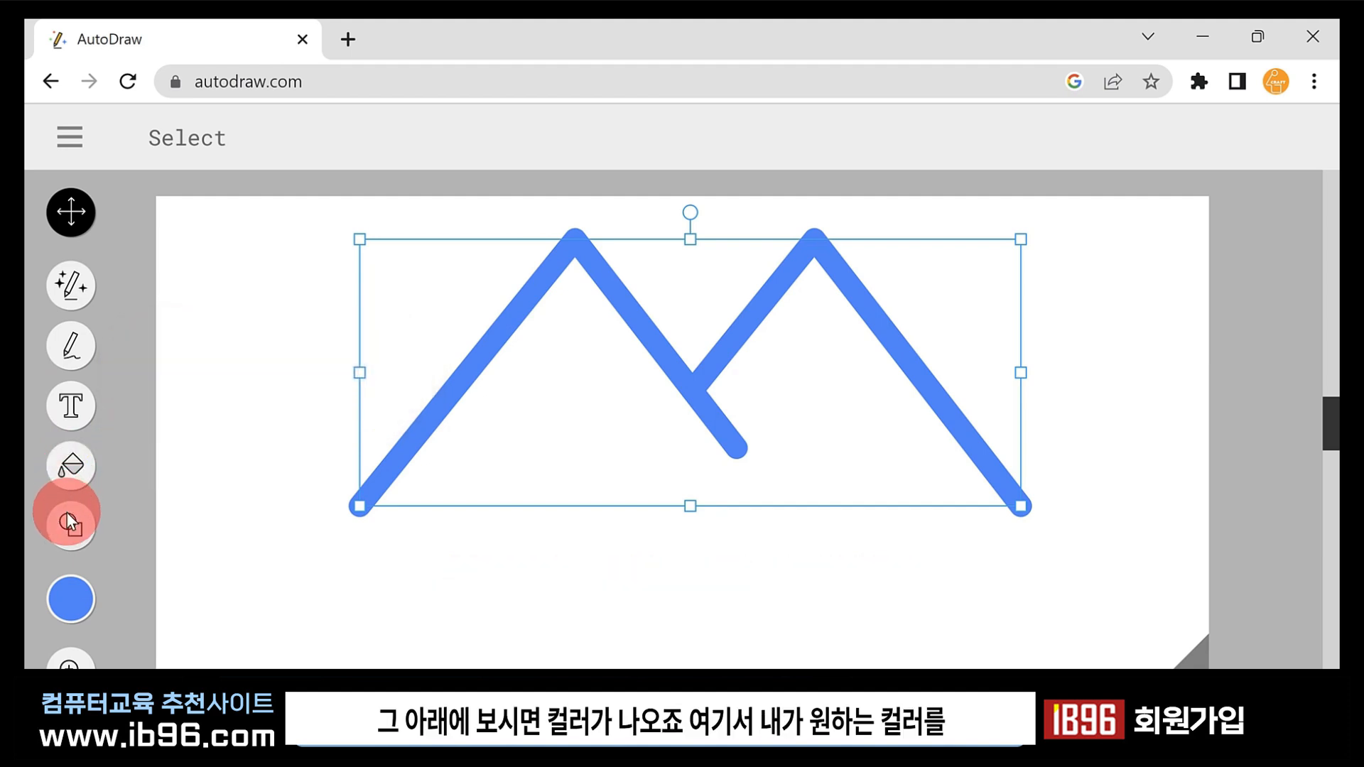
# Browse the colour palette, recolour the selected mountain dark green, and deselect it.
pyautogui.click(74, 601)
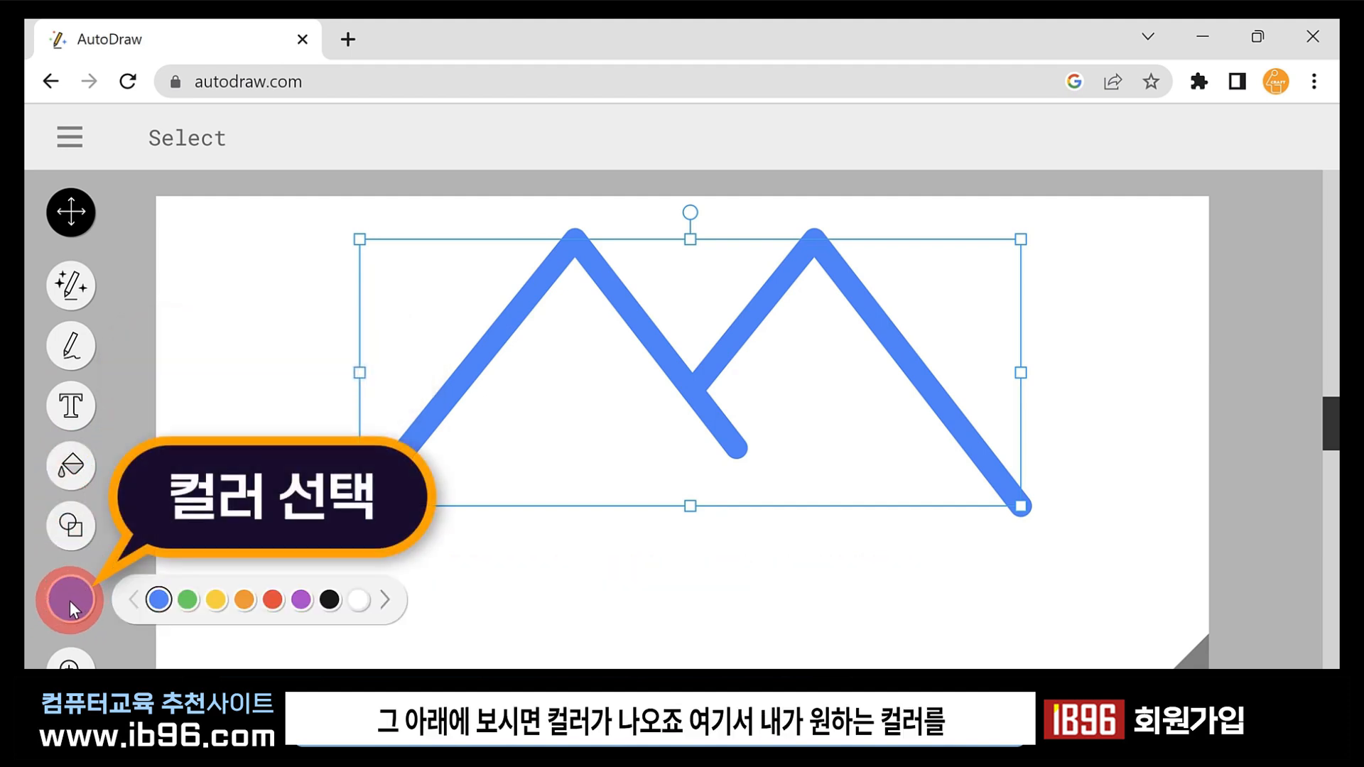
pyautogui.click(383, 598)
pyautogui.click(382, 598)
pyautogui.click(382, 598)
pyautogui.click(382, 598)
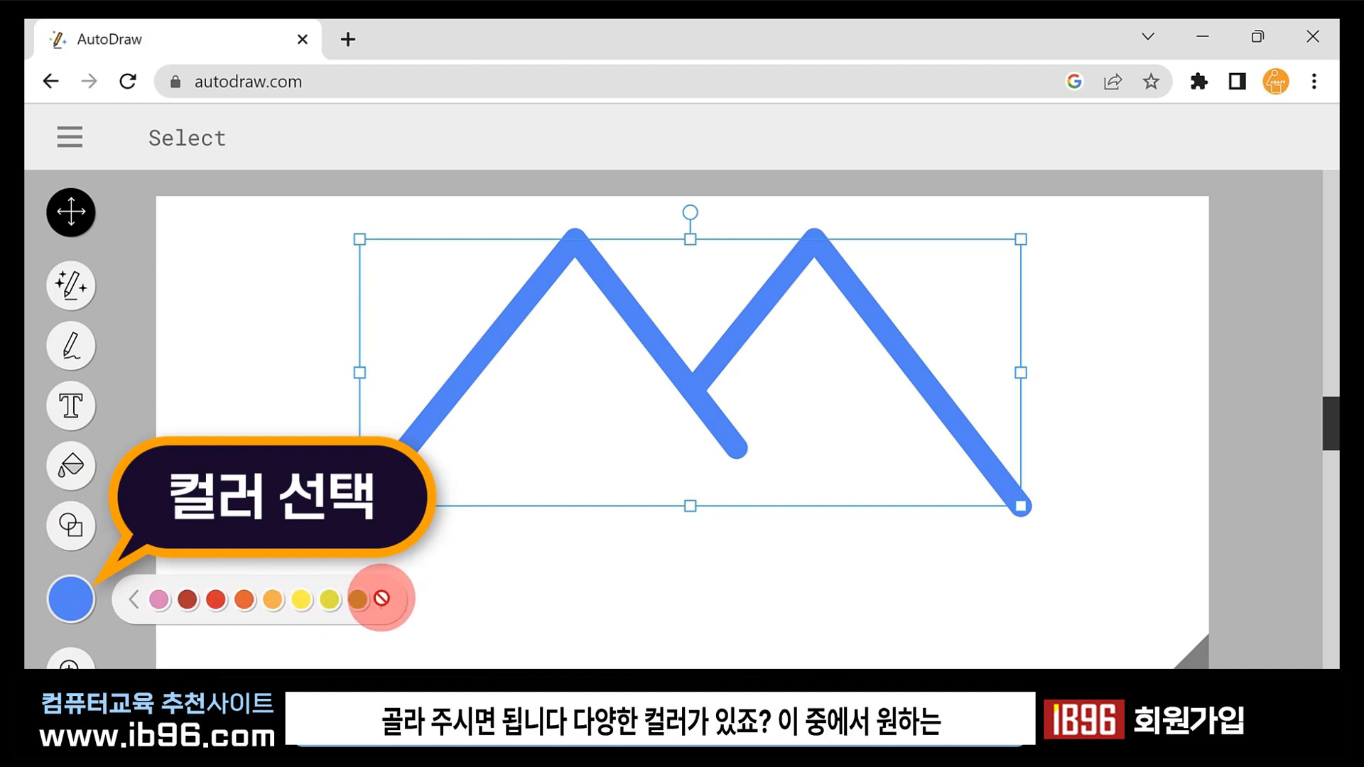
pyautogui.click(132, 599)
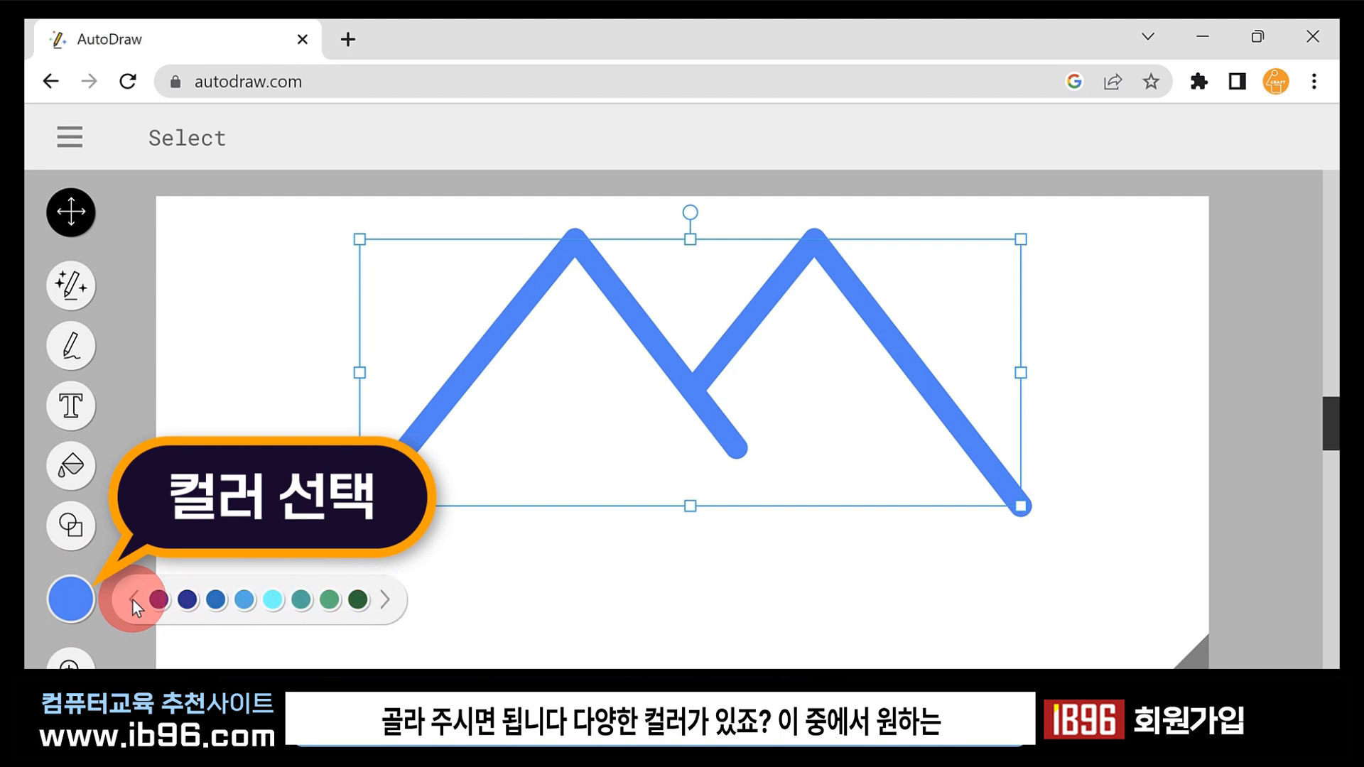
pyautogui.click(357, 600)
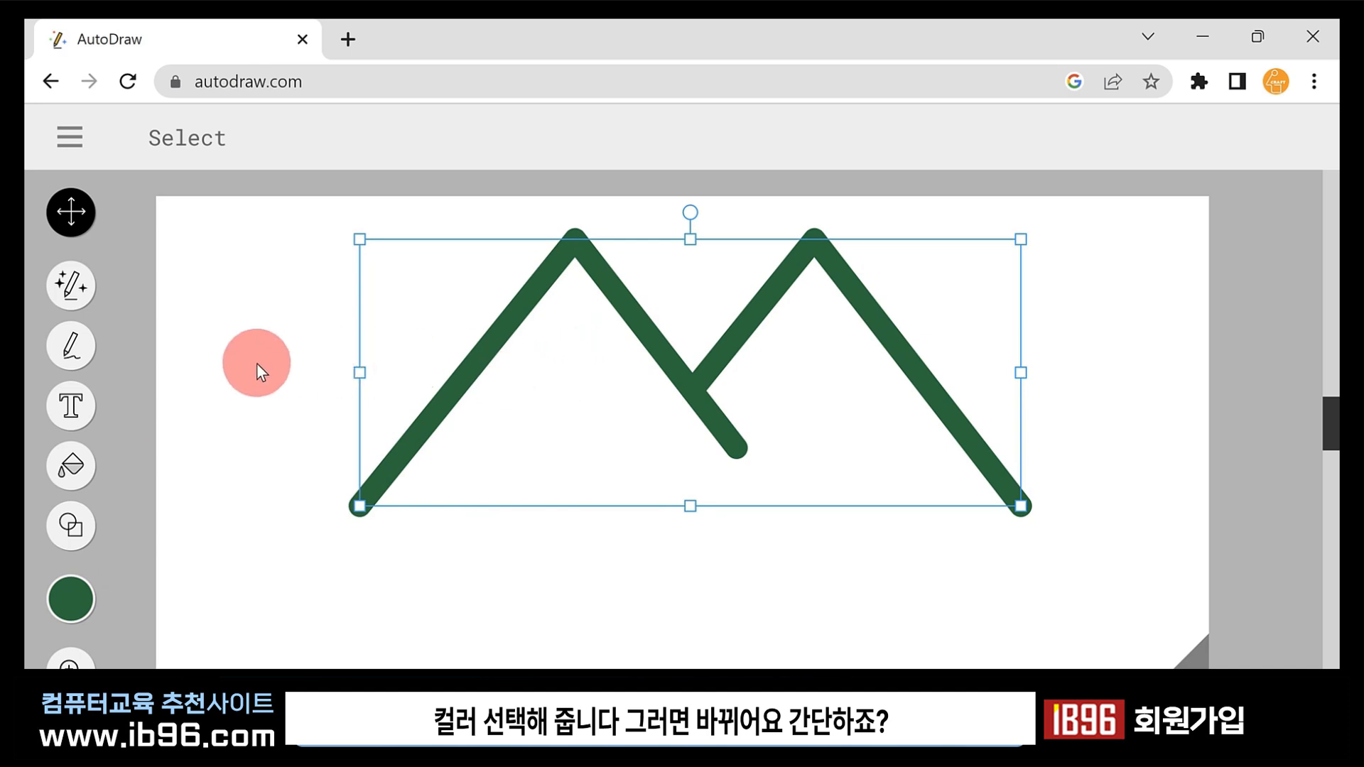
pyautogui.click(198, 363)
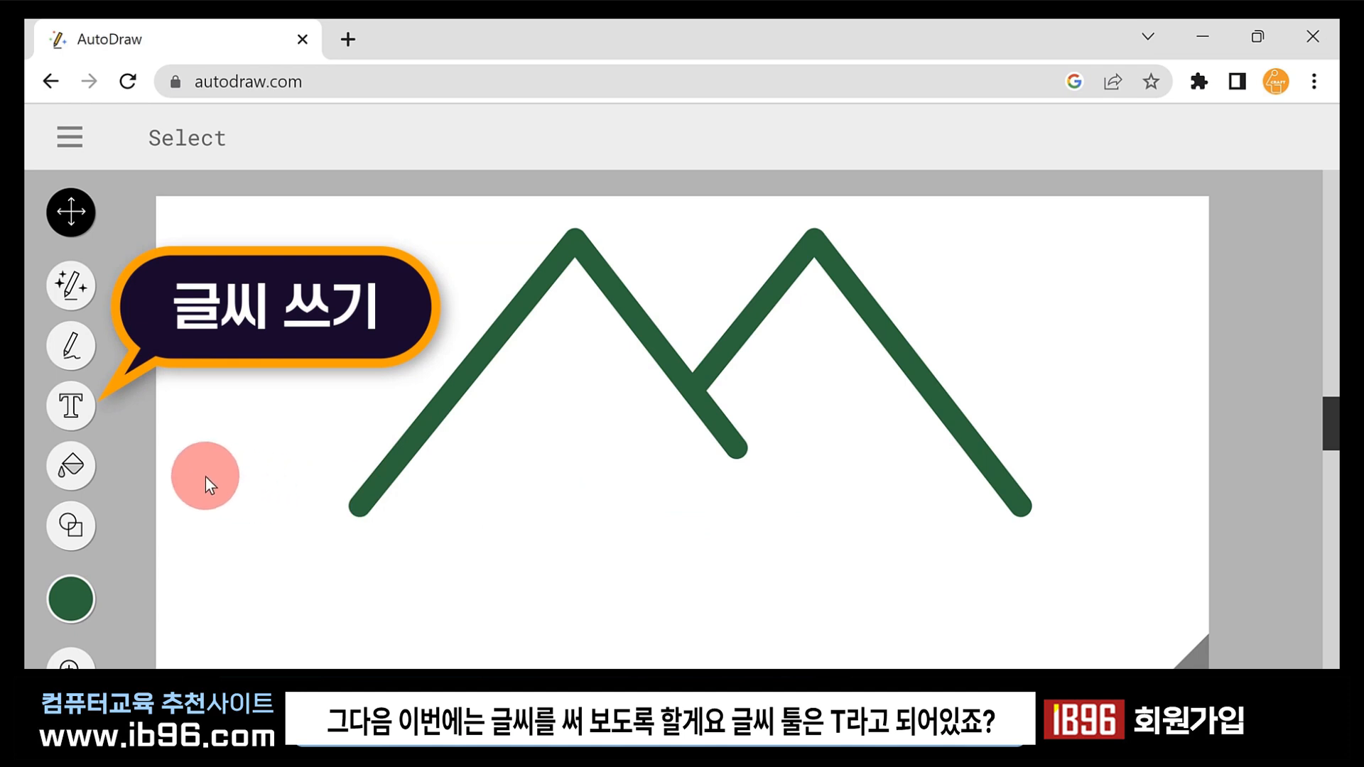
# Add the text "mountain" near the base of the mountain in blue Roboto Mono, size 48.
pyautogui.click(75, 409)
pyautogui.click(473, 512)
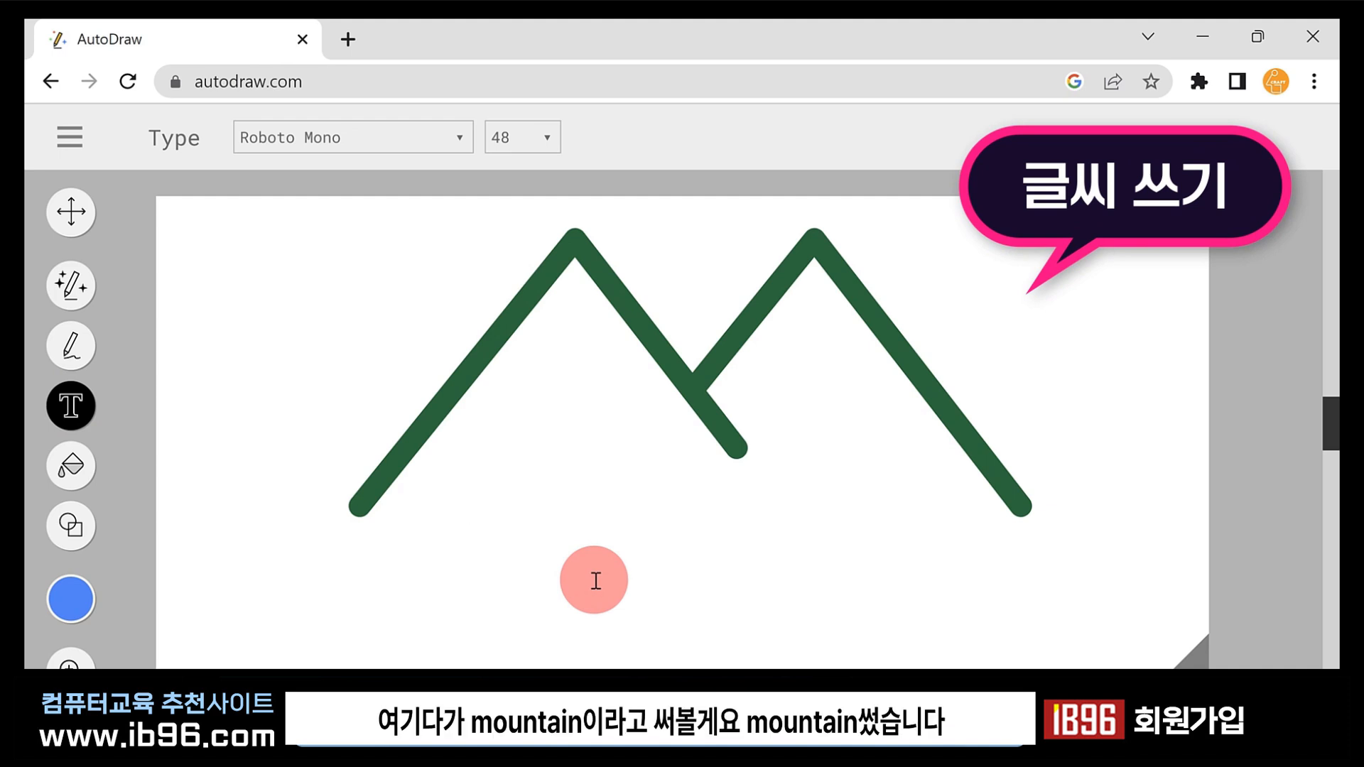
pyautogui.write('mountain')
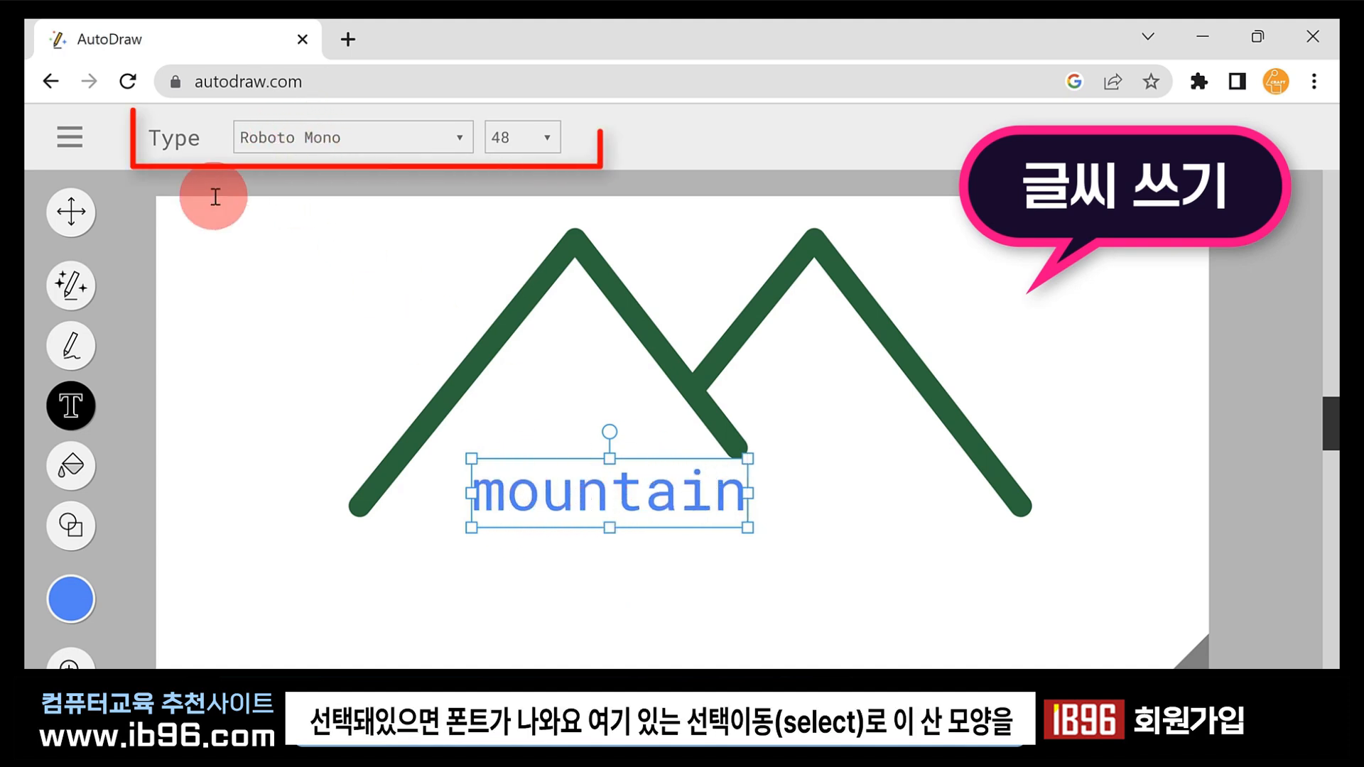
# Select the "mountain" text for type editing, and set its font size first to 28 and finally to 60.
pyautogui.click(69, 206)
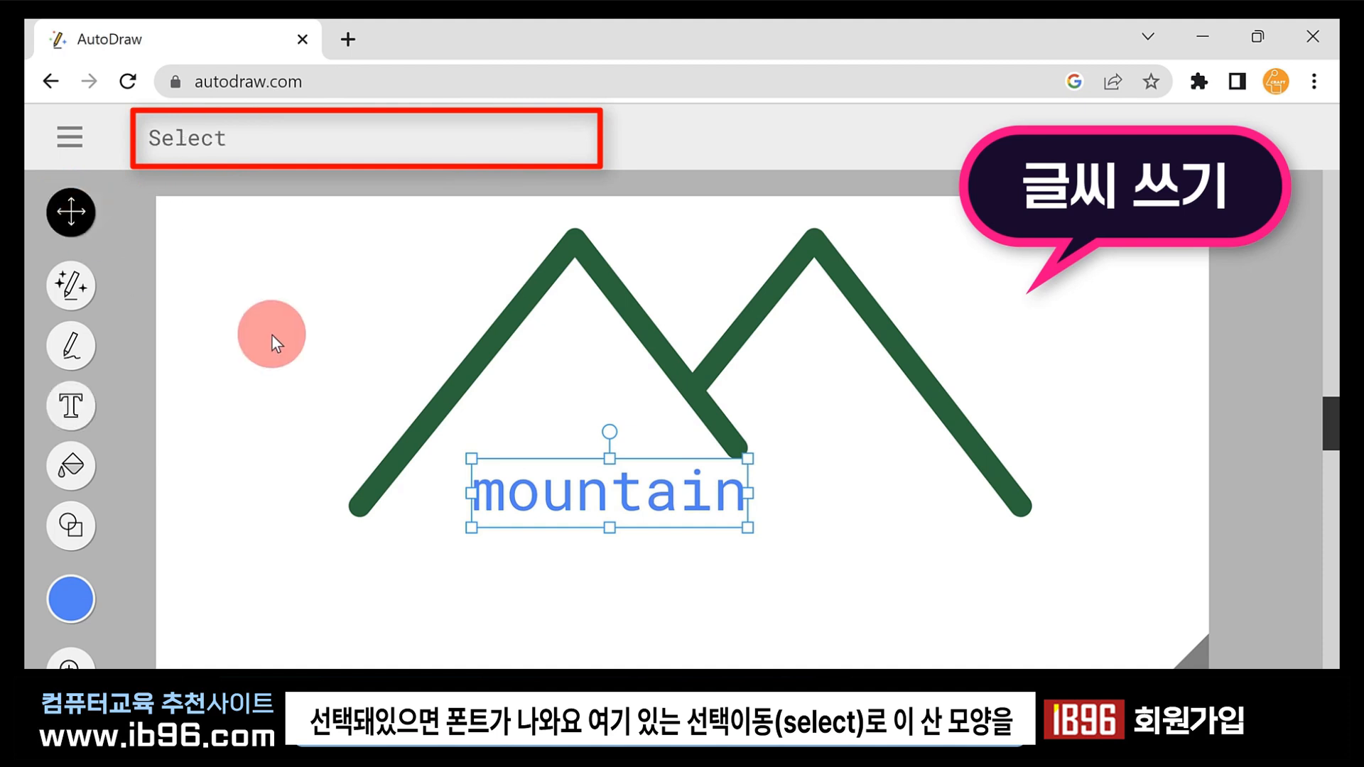
pyautogui.click(473, 368)
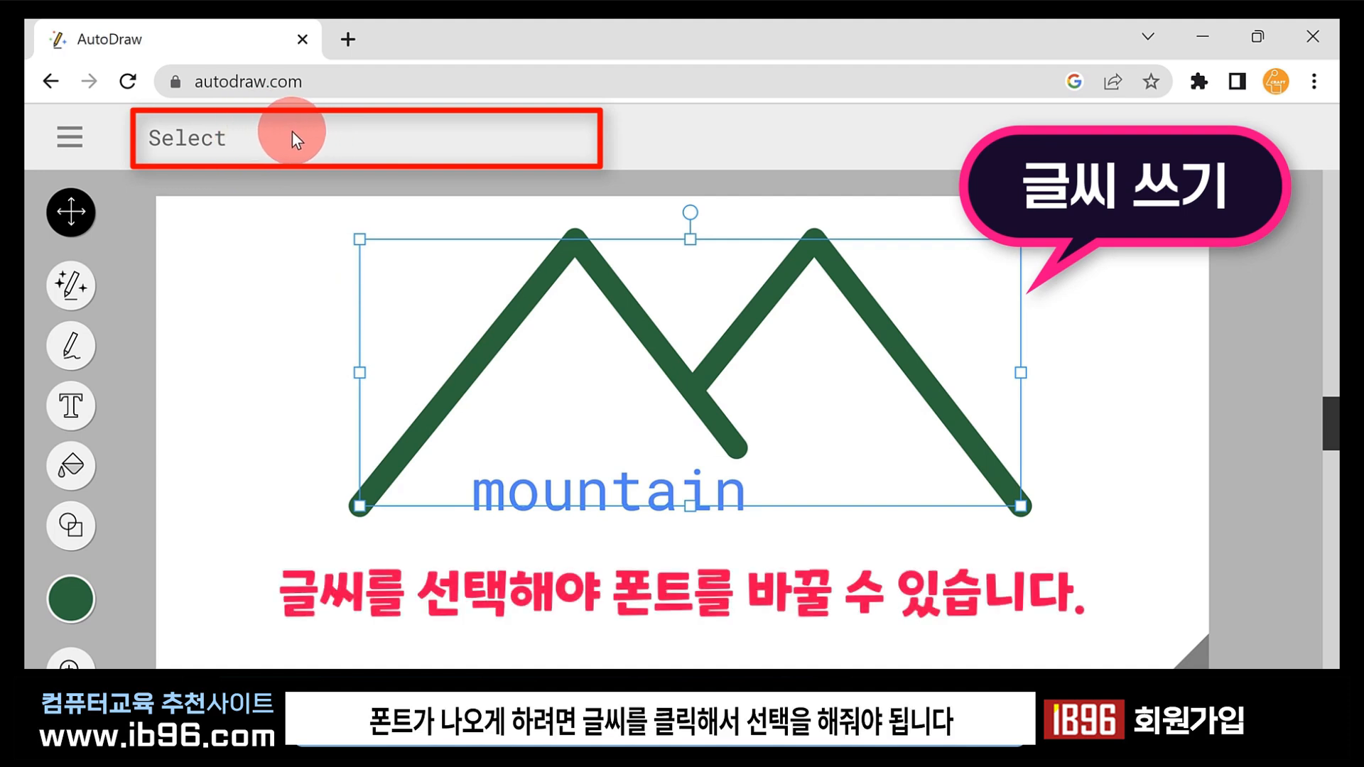
pyautogui.click(657, 497)
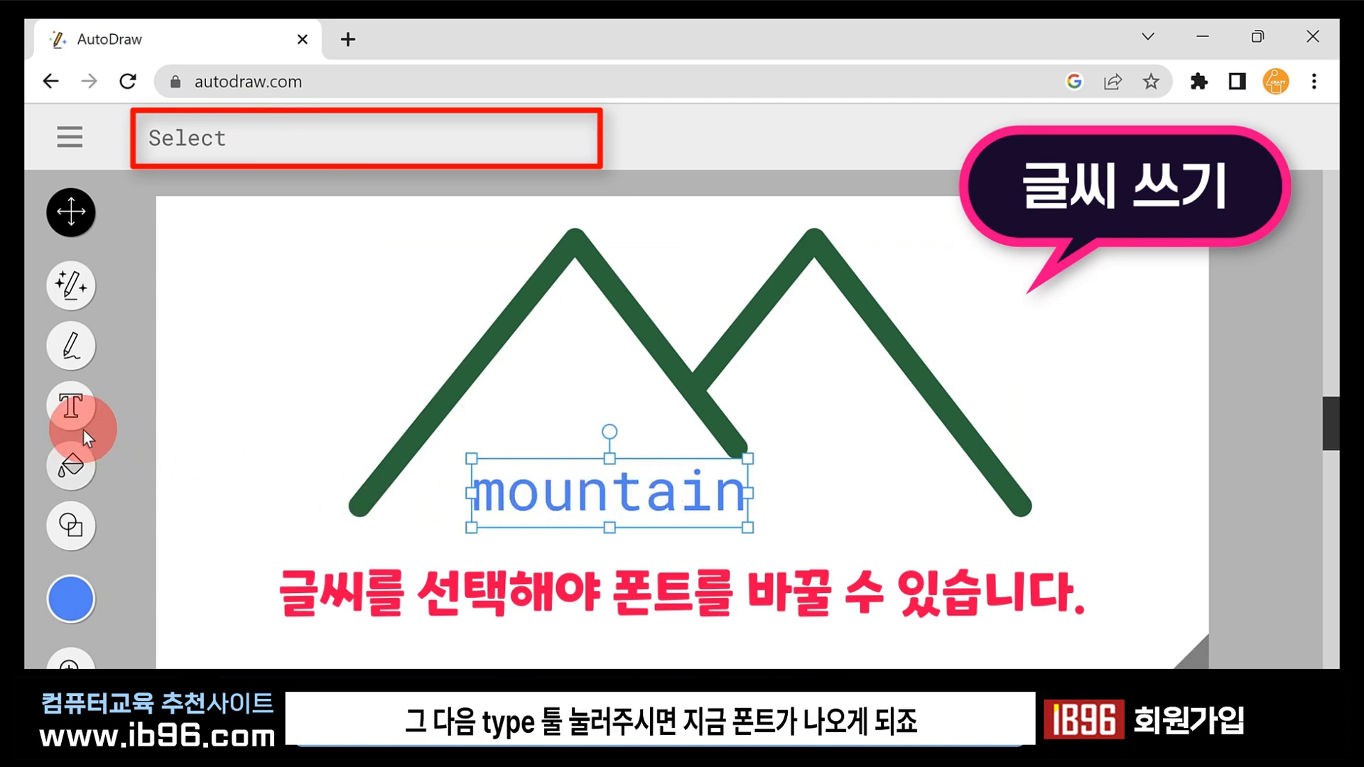
pyautogui.click(72, 410)
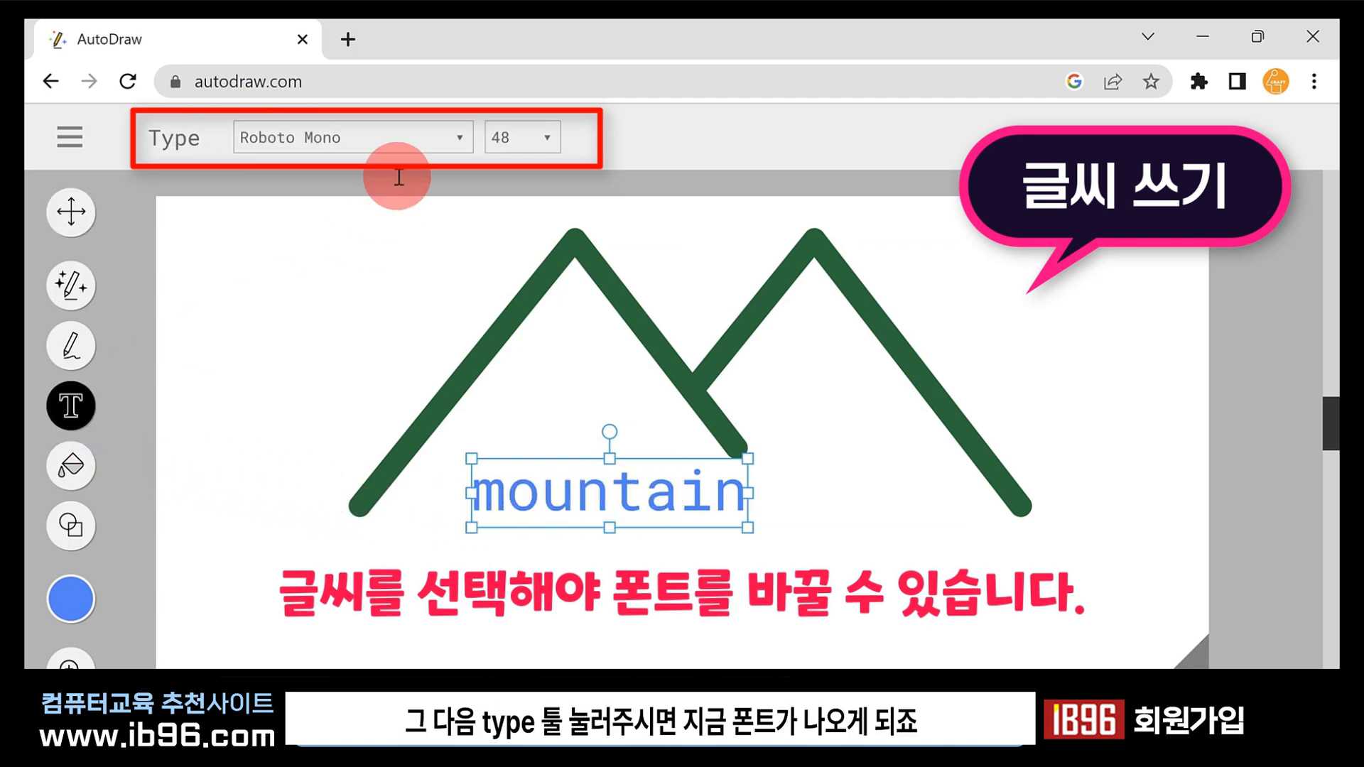
pyautogui.click(549, 137)
pyautogui.click(509, 328)
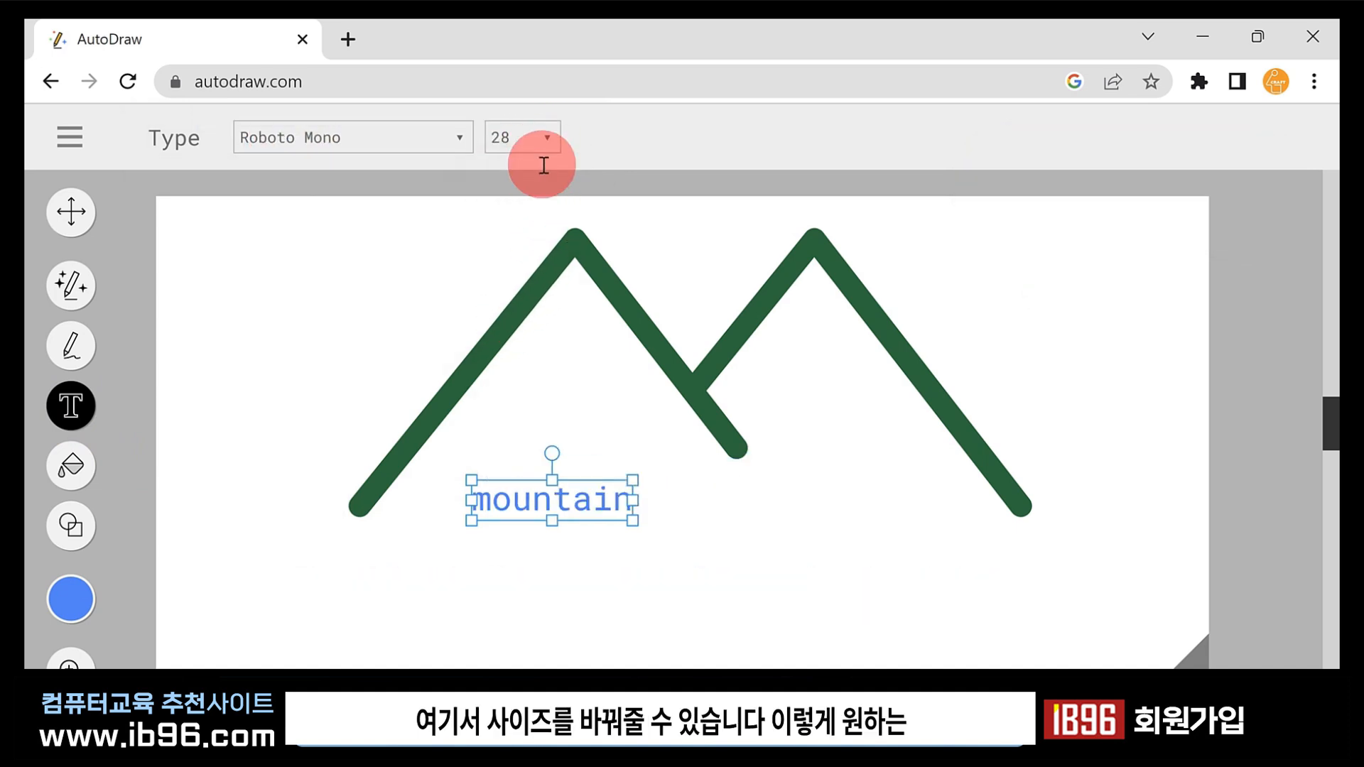
pyautogui.click(544, 135)
pyautogui.click(540, 410)
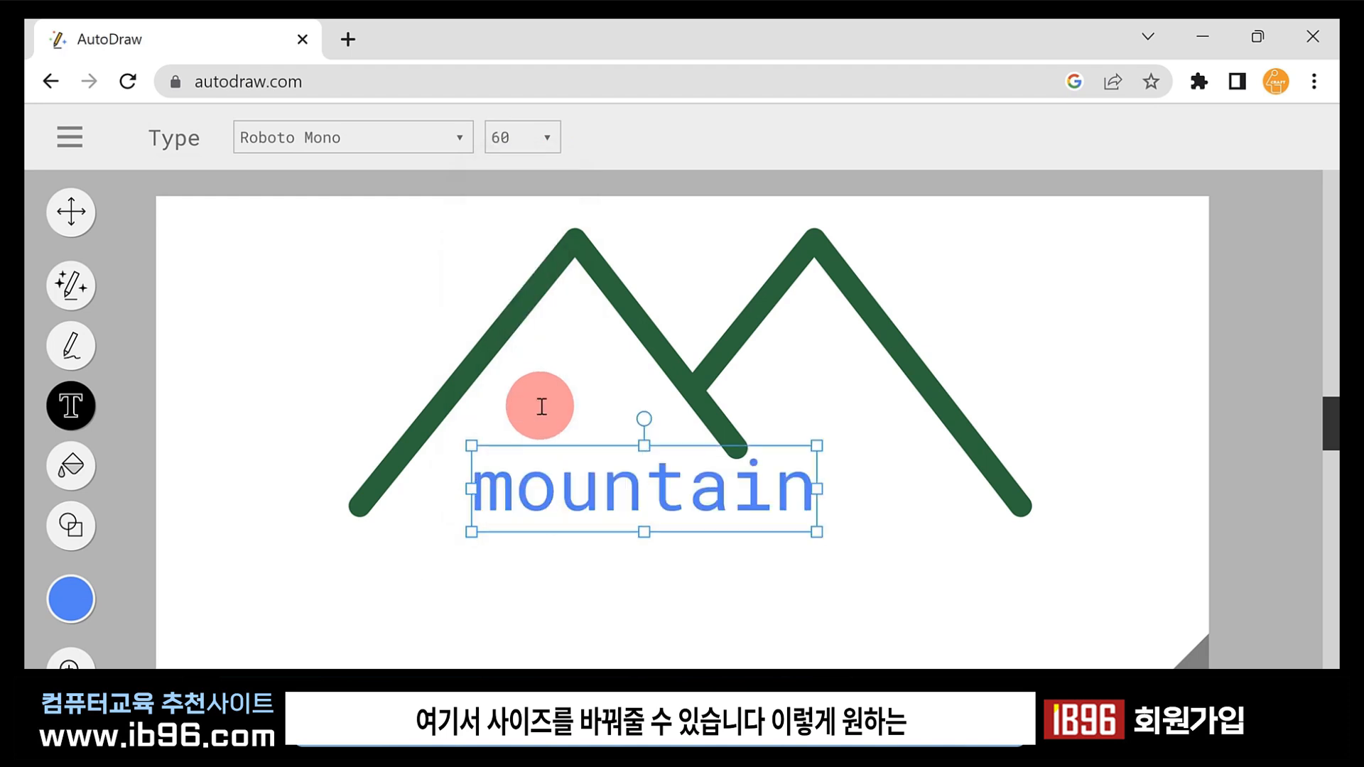
pyautogui.click(460, 138)
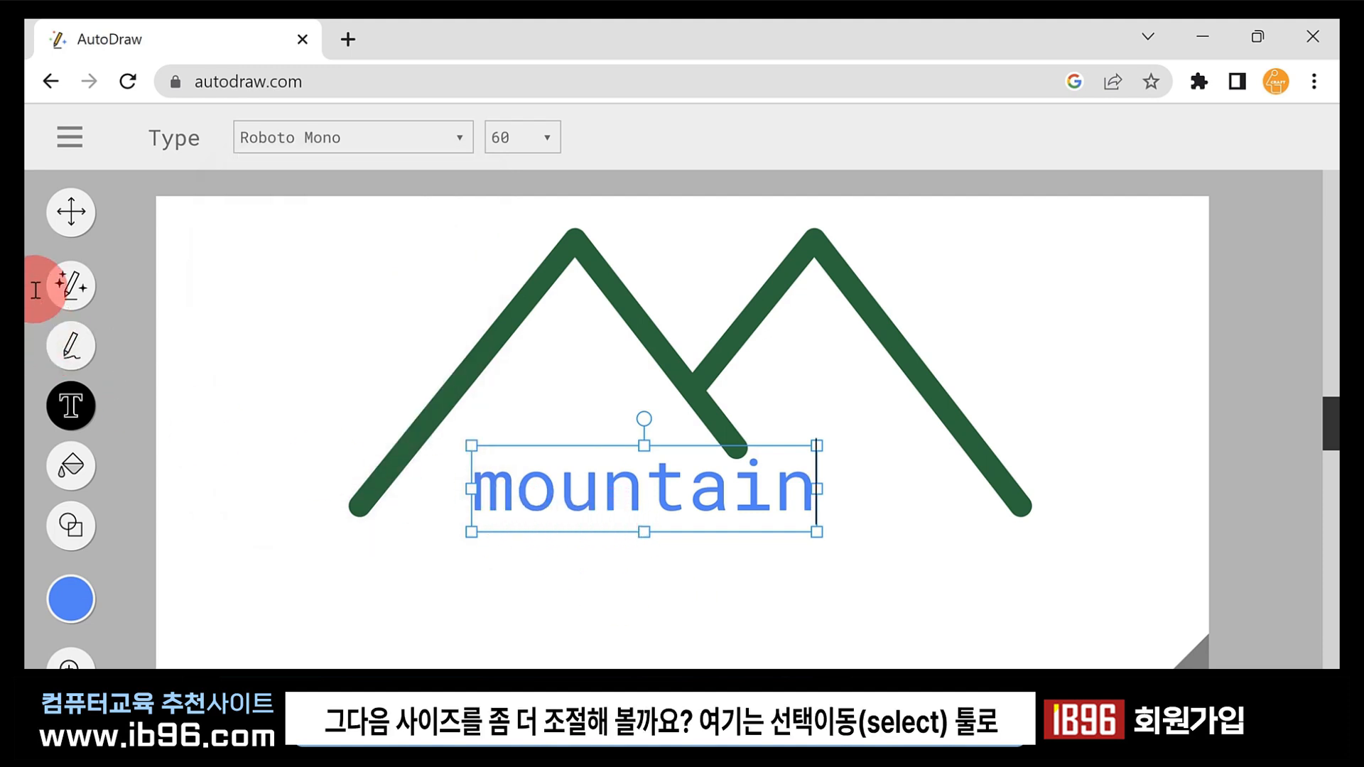
# Enlarge the "mountain" text with the Select tool and place it centred between the mountain's two feet.
pyautogui.click(73, 215)
pyautogui.moveTo(817, 531); pyautogui.dragTo(863, 526)
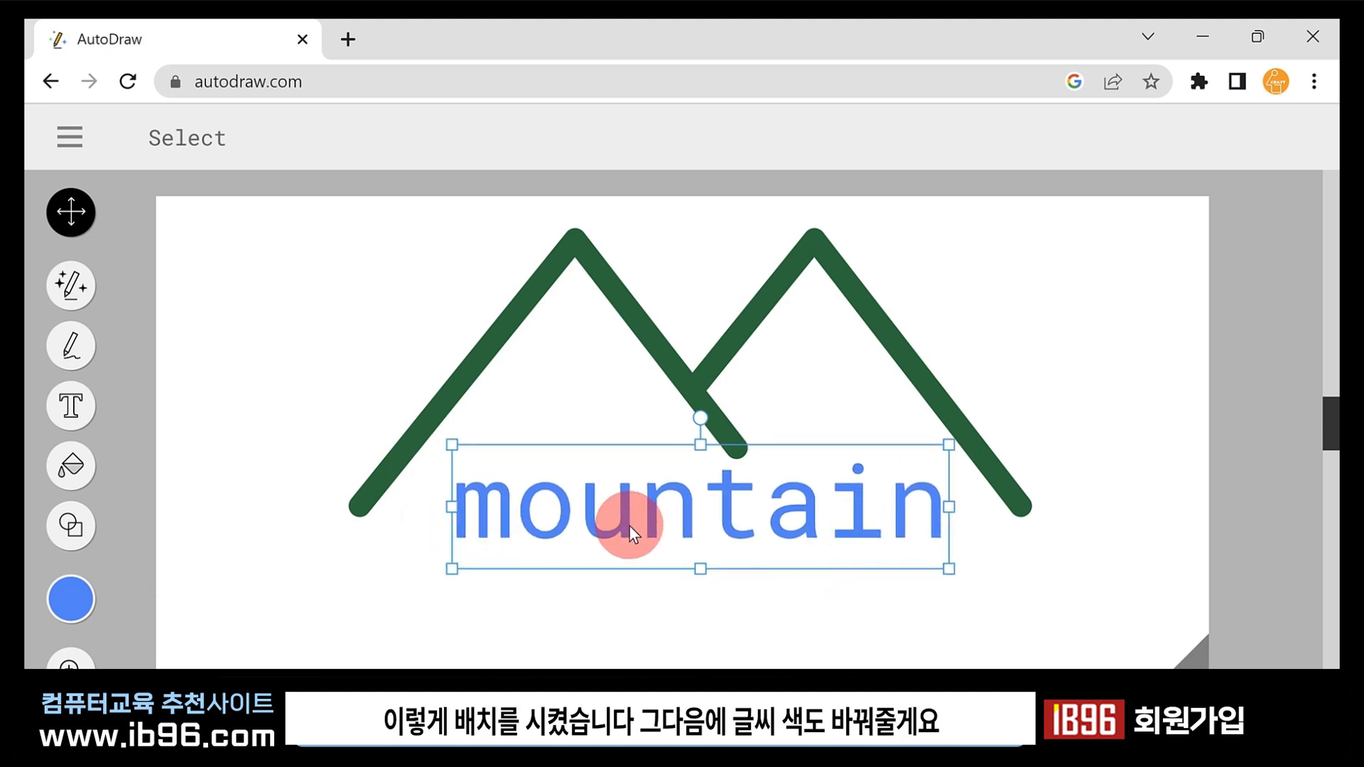
# Recolour the "mountain" text light olive green and stretch it slightly wider.
pyautogui.click(69, 596)
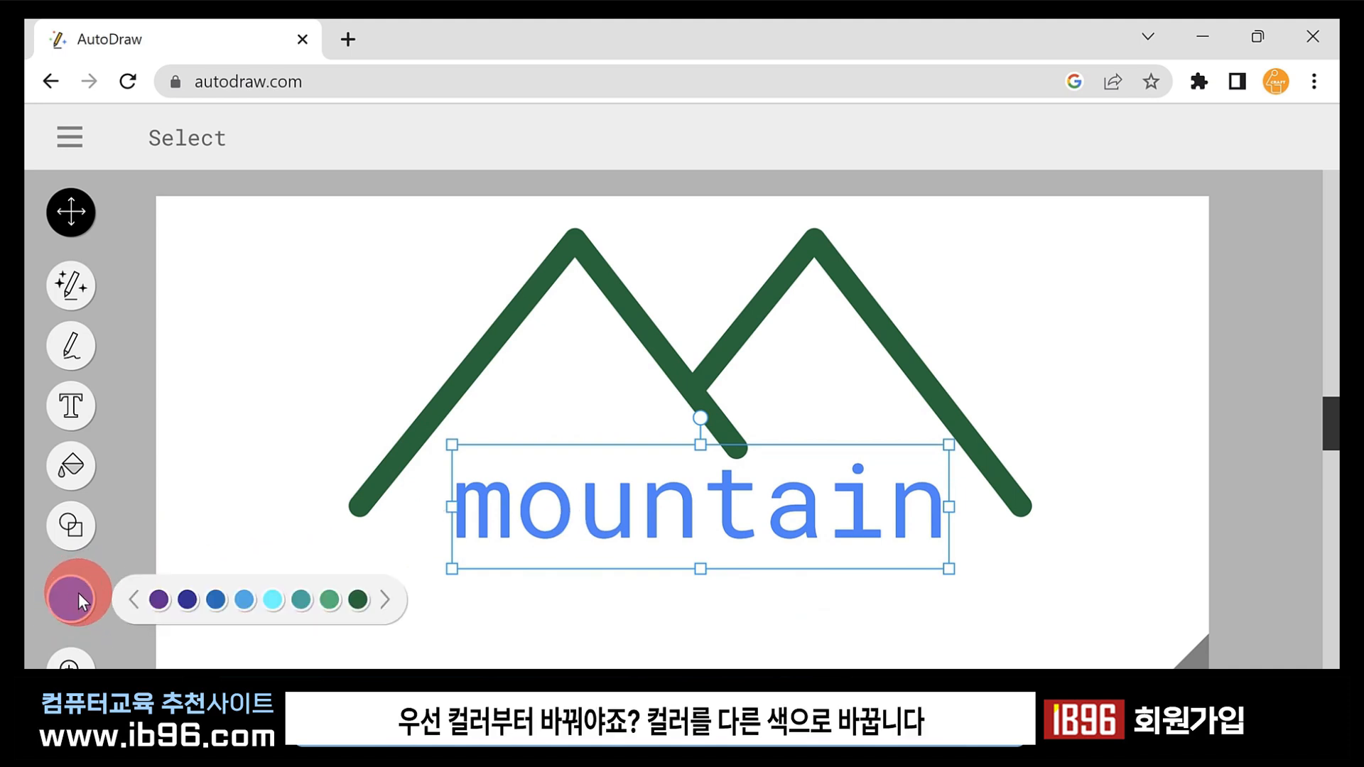
pyautogui.click(388, 603)
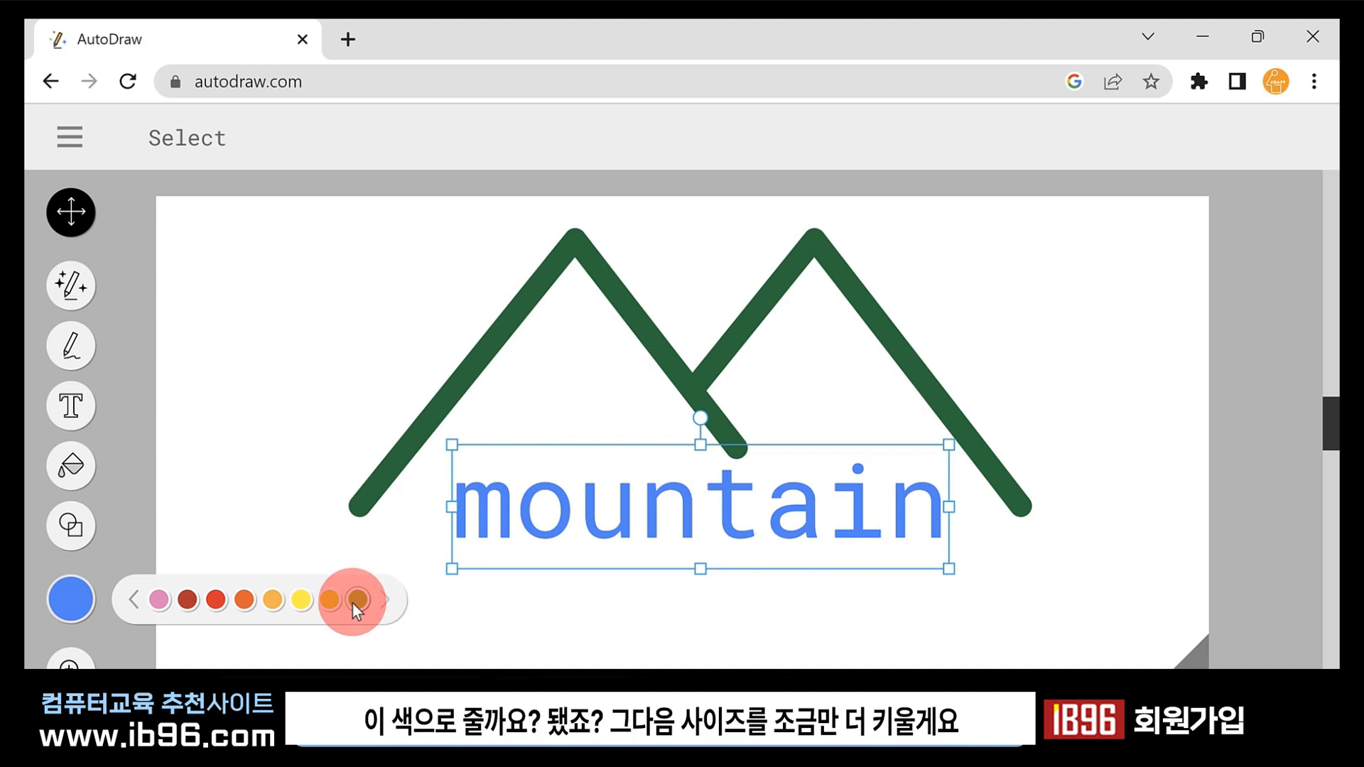
pyautogui.click(354, 602)
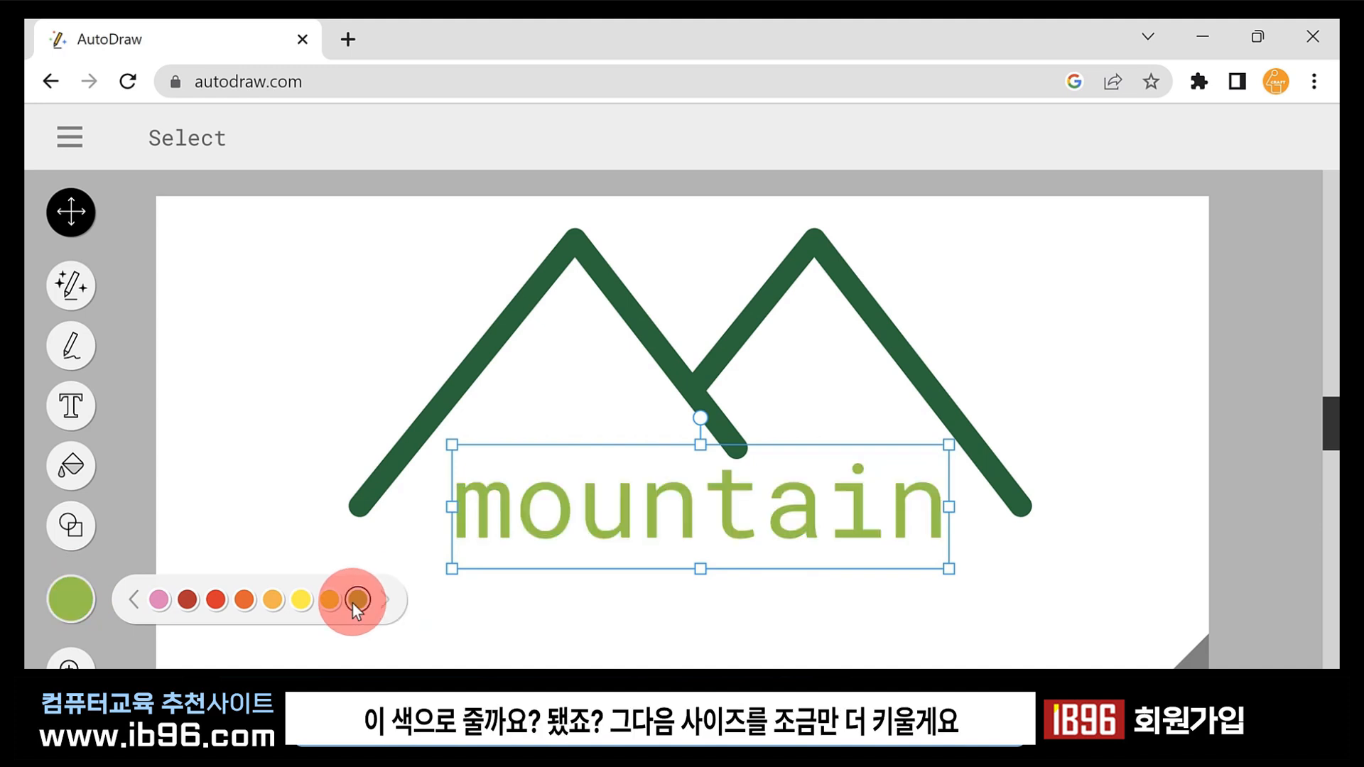
pyautogui.moveTo(453, 506)
pyautogui.mouseDown()
pyautogui.moveTo(411, 514)
pyautogui.moveTo(581, 526)
pyautogui.moveTo(446, 530)
pyautogui.mouseUp()
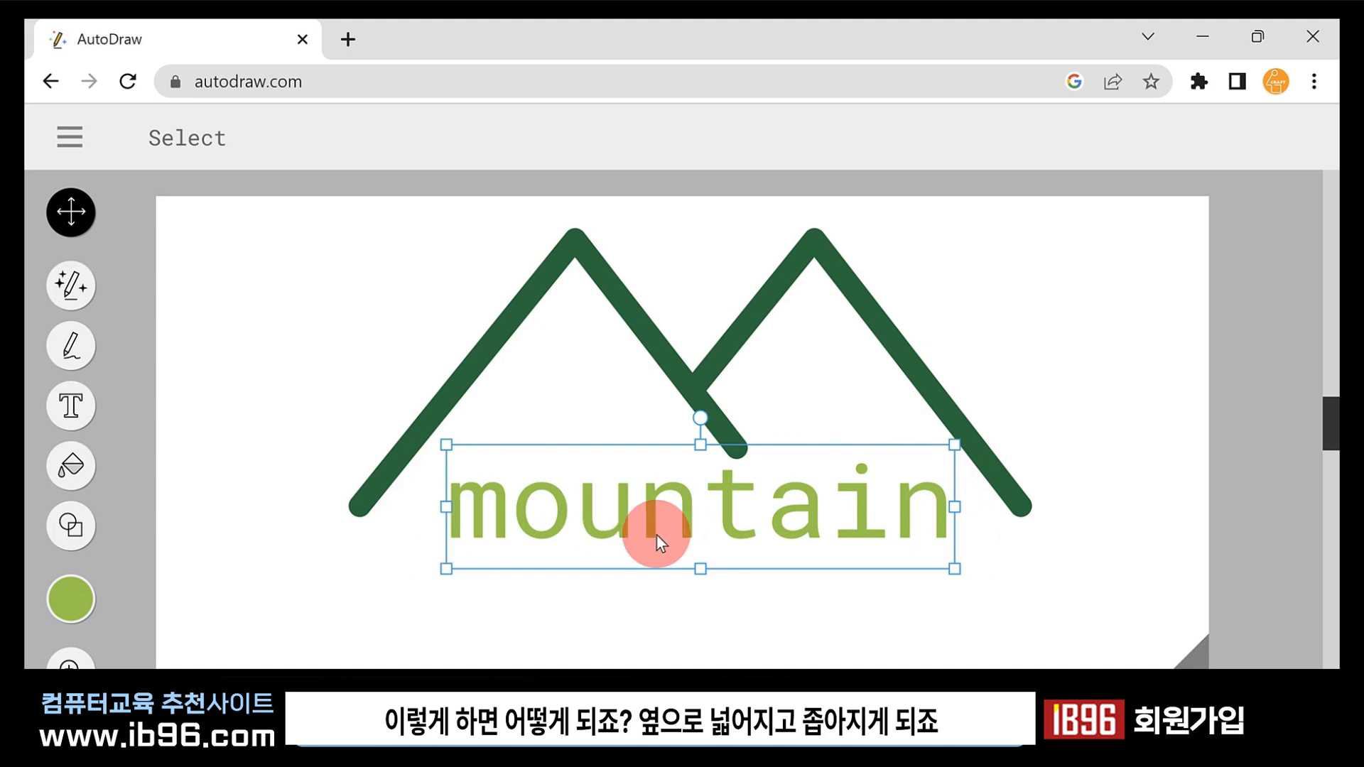
# Resize the "mountain" caption proportionally, widen it slightly, and nudge it into place between the mountain's feet.
pyautogui.moveTo(701, 565)
pyautogui.mouseDown()
pyautogui.moveTo(712, 633)
pyautogui.moveTo(710, 560)
pyautogui.moveTo(709, 598)
pyautogui.moveTo(711, 573)
pyautogui.mouseUp()
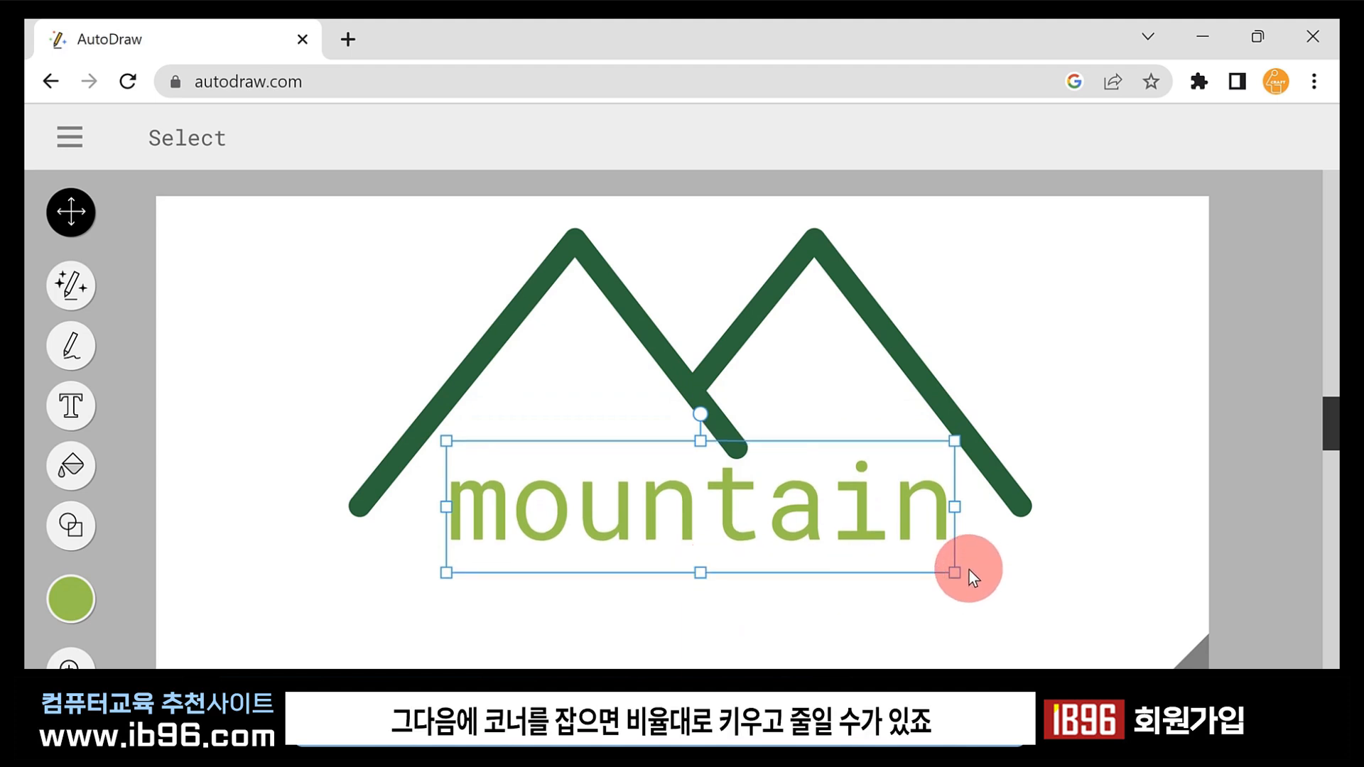
pyautogui.moveTo(953, 570)
pyautogui.mouseDown()
pyautogui.moveTo(863, 540)
pyautogui.moveTo(941, 567)
pyautogui.mouseUp()
pyautogui.moveTo(937, 505); pyautogui.dragTo(952, 504)
pyautogui.moveTo(843, 513); pyautogui.dragTo(846, 506)
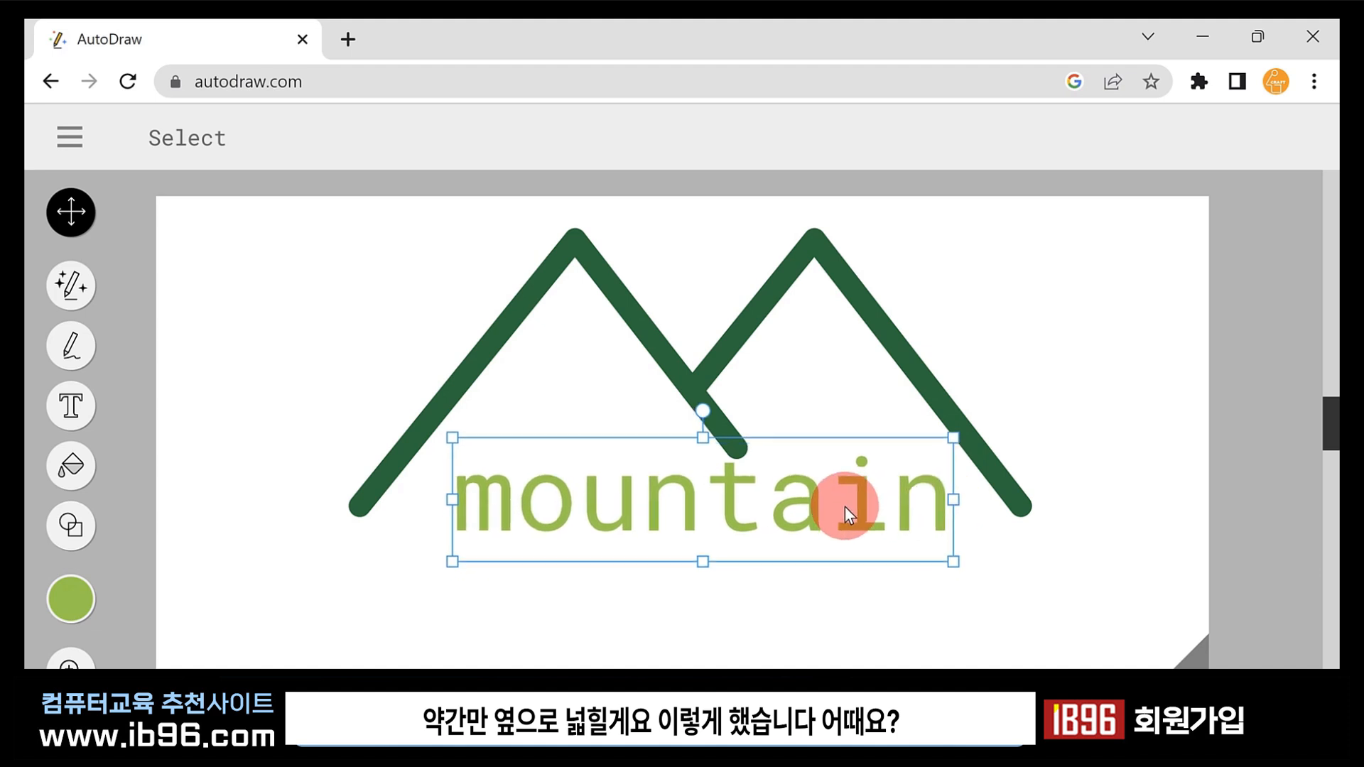
# Deselect the caption and download the finished mountain drawing.
pyautogui.click(1120, 563)
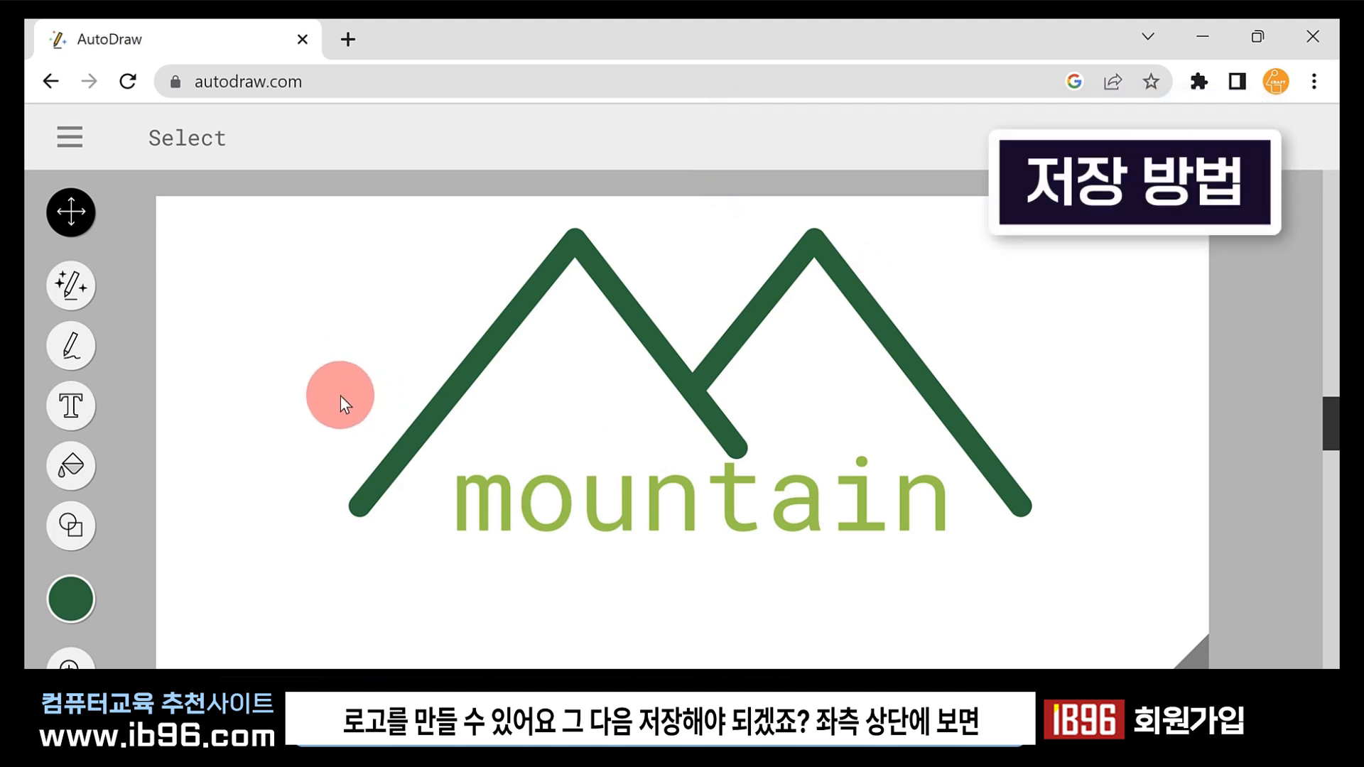
pyautogui.click(64, 138)
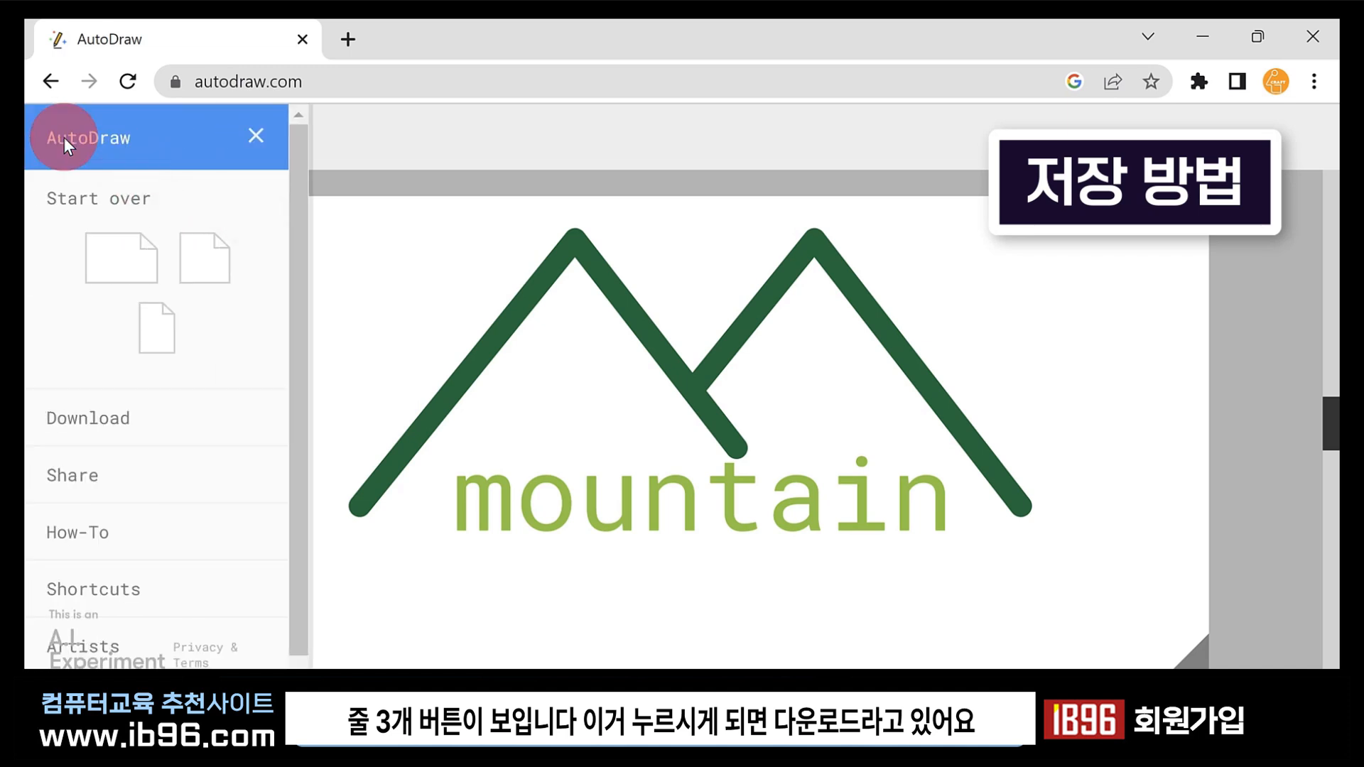
pyautogui.click(128, 417)
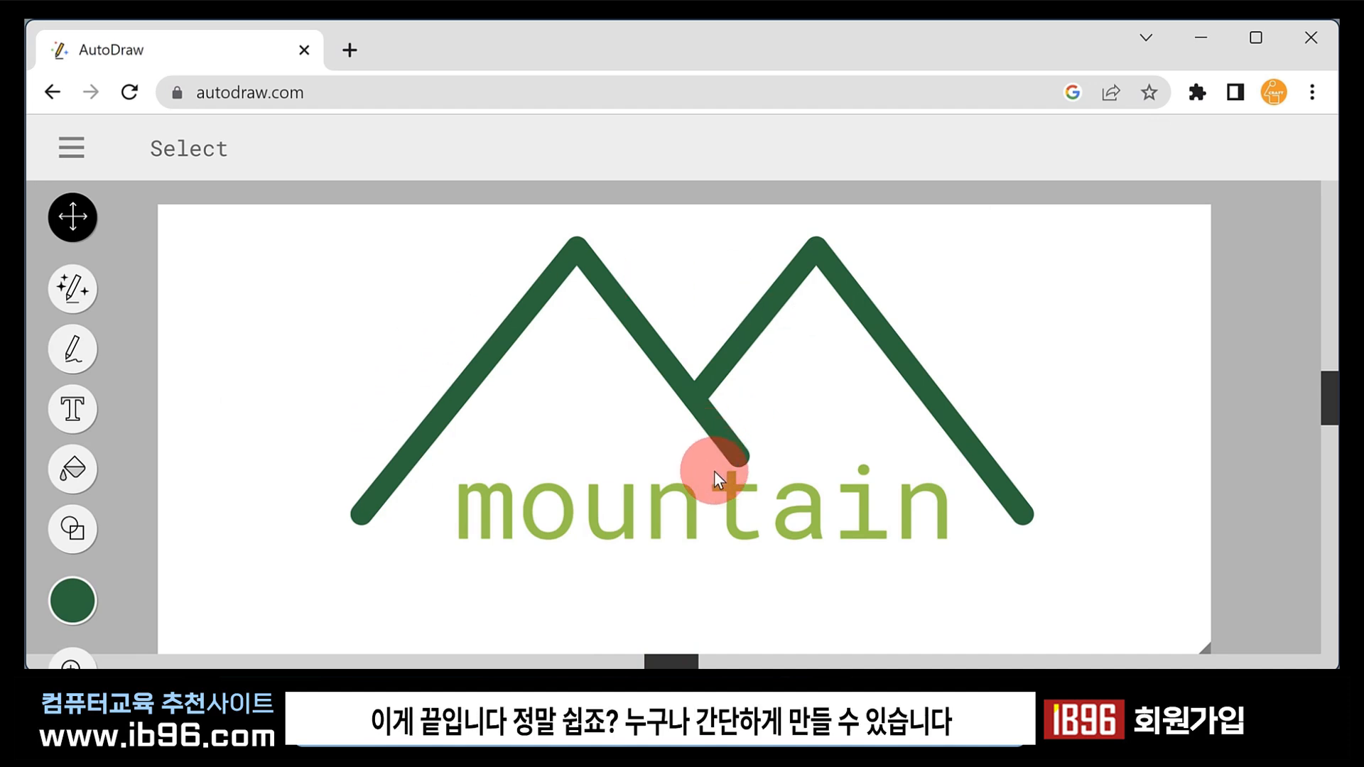
# Delete the "mountain" caption and the mountain drawing from the canvas.
pyautogui.click(743, 522)
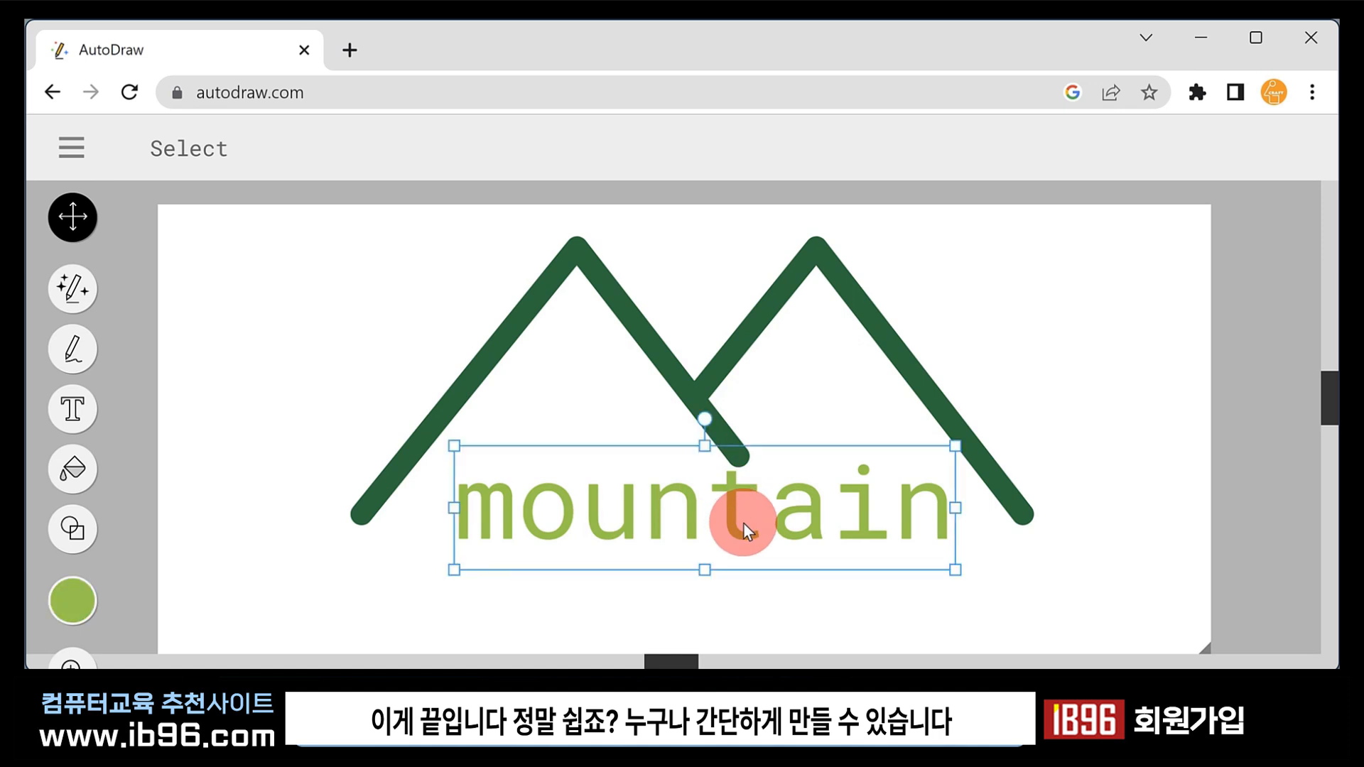
pyautogui.press('Delete')
pyautogui.click(727, 434)
pyautogui.press('Delete')
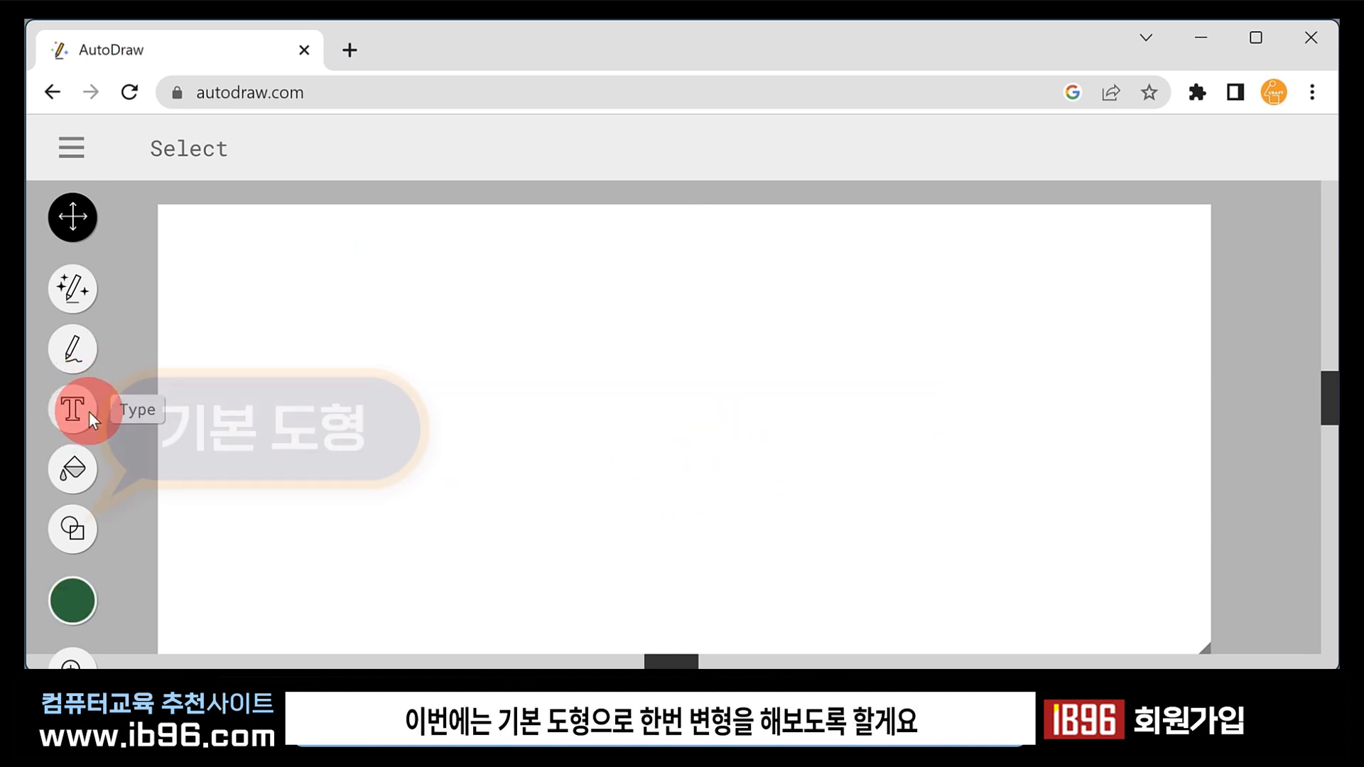
# Draw three overlapping dark green circles with the Shape tool in the upper-left part of the canvas.
pyautogui.click(74, 527)
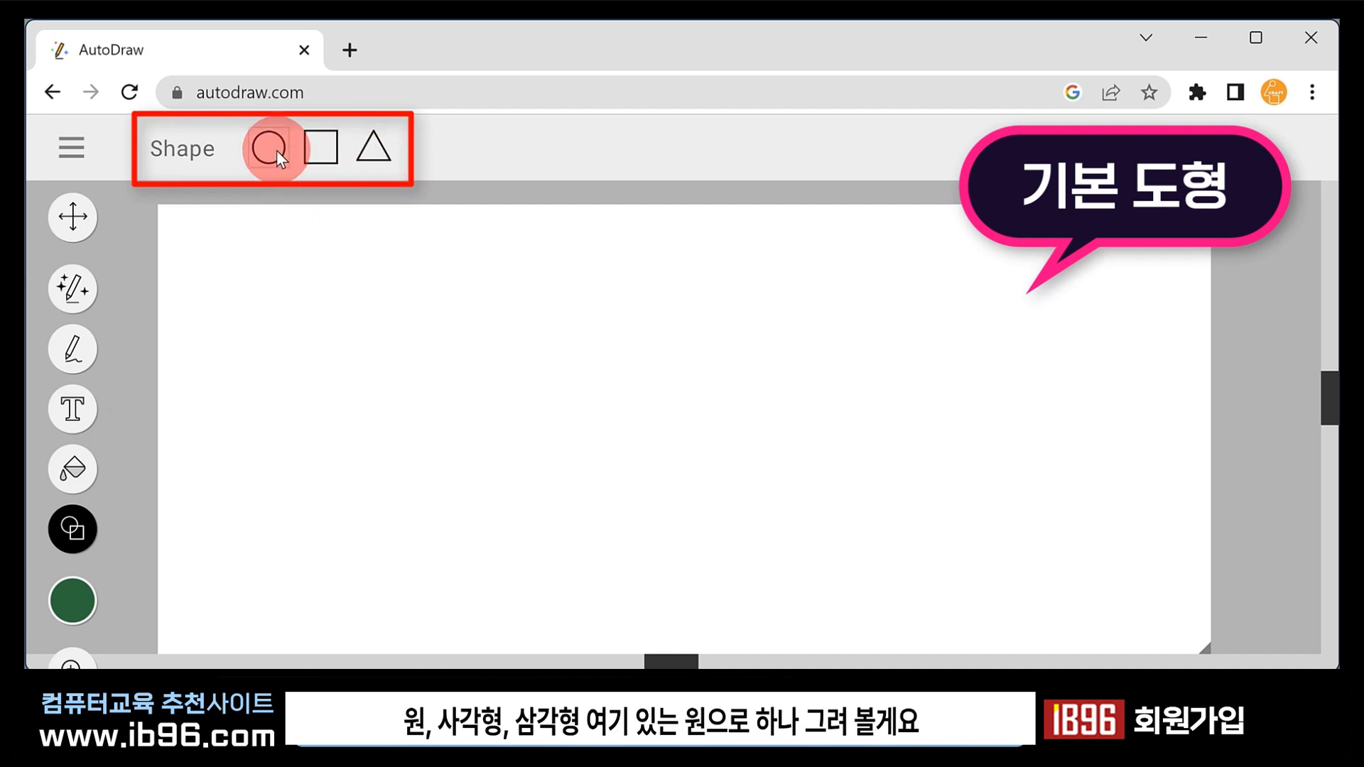
pyautogui.moveTo(375, 325); pyautogui.dragTo(432, 384)
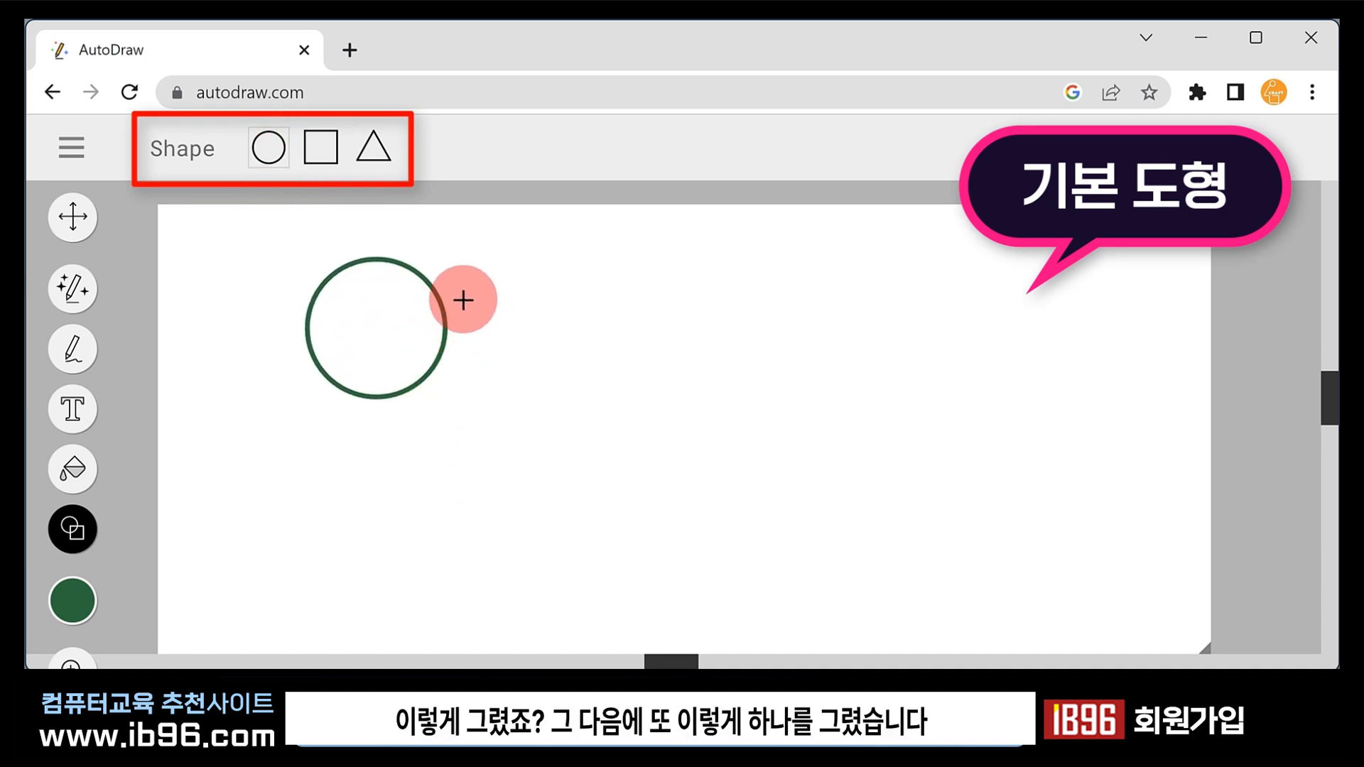
pyautogui.moveTo(408, 283); pyautogui.dragTo(472, 335)
# Draw a rectangle beside the overlapping circles and a smaller triangle to the right of the rectangle.
pyautogui.click(326, 158)
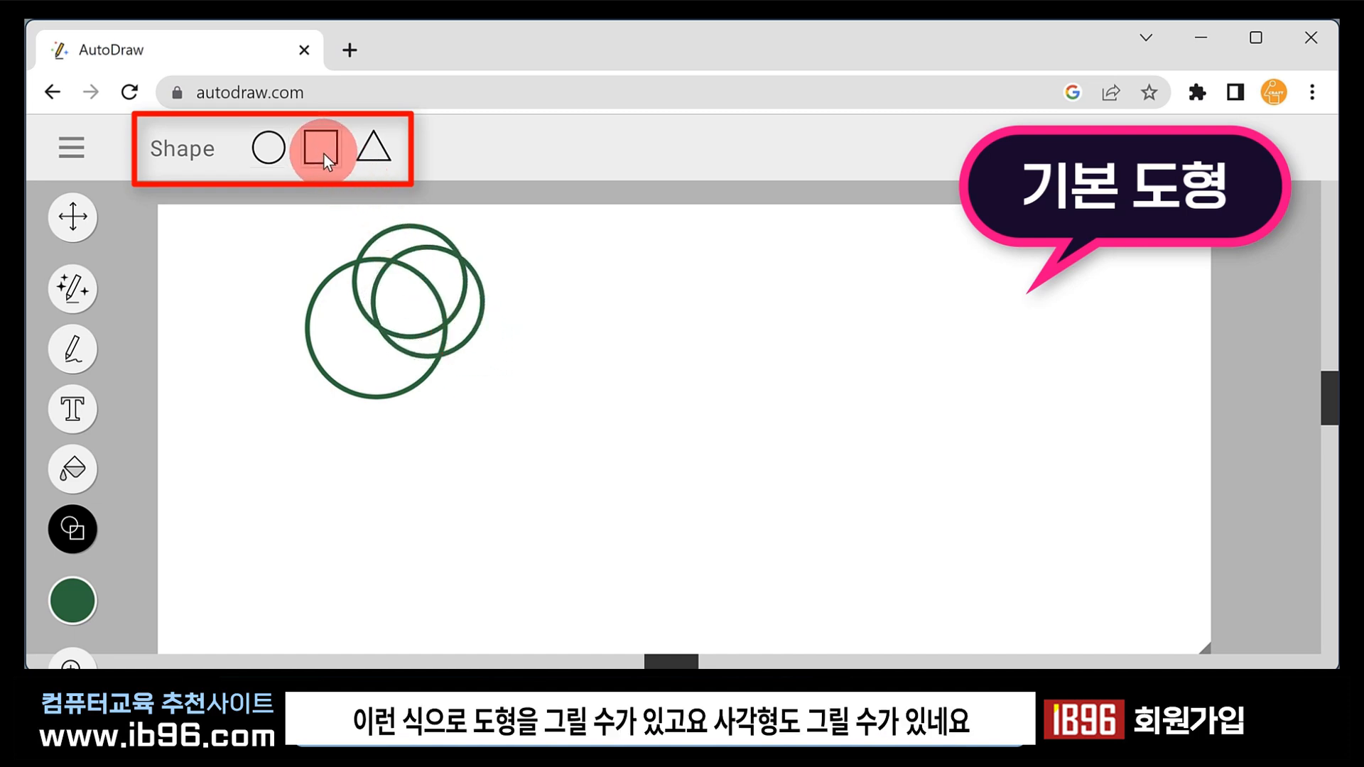
pyautogui.moveTo(528, 250); pyautogui.dragTo(675, 414)
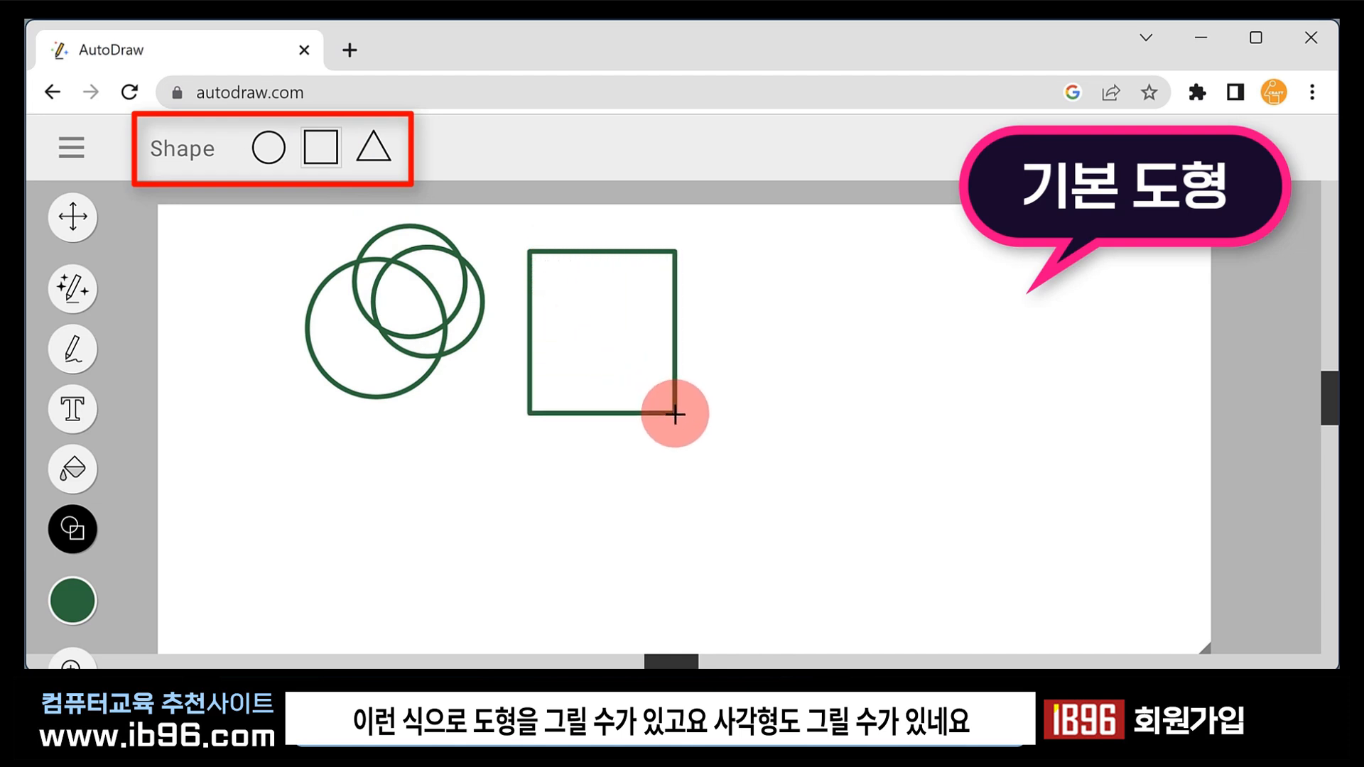
pyautogui.click(372, 145)
pyautogui.moveTo(756, 263); pyautogui.dragTo(838, 337)
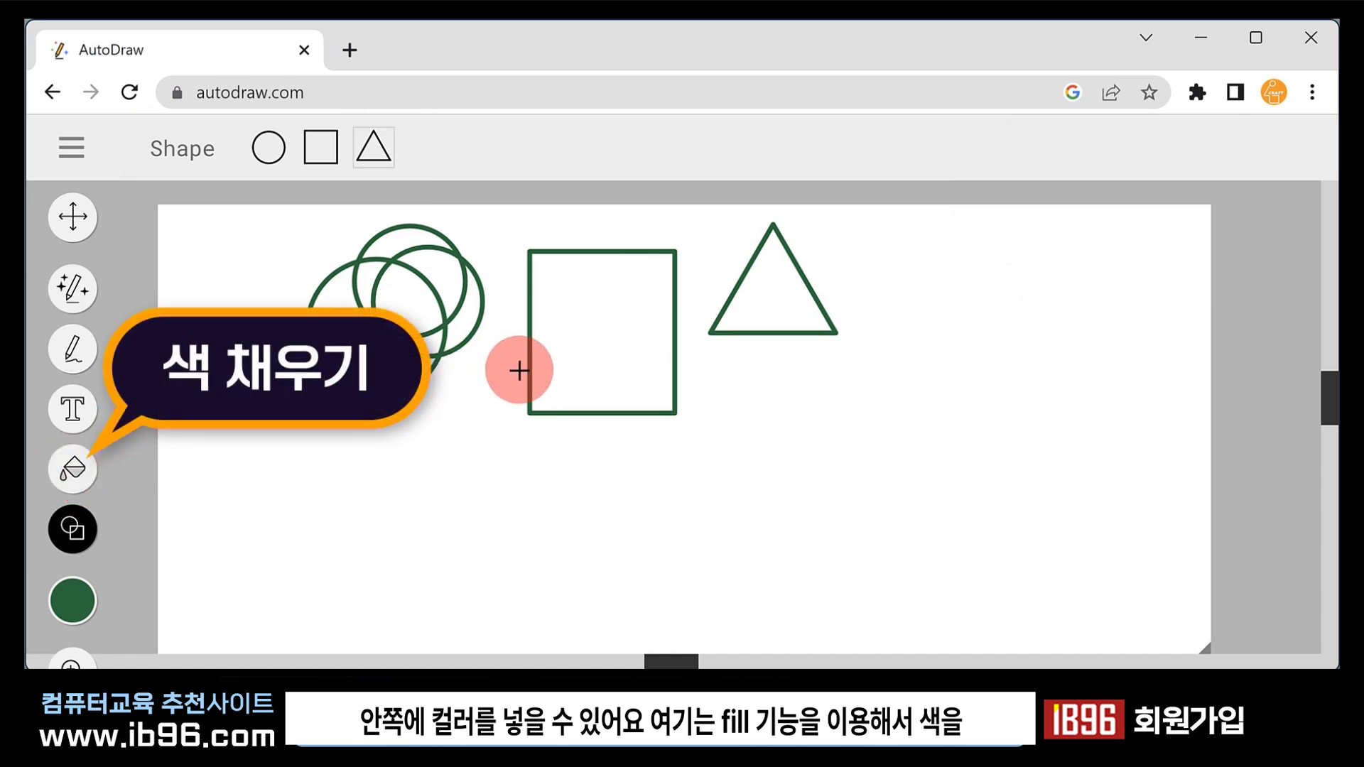
# Fill the rectangle and the frontmost circle with light orange.
pyautogui.click(78, 611)
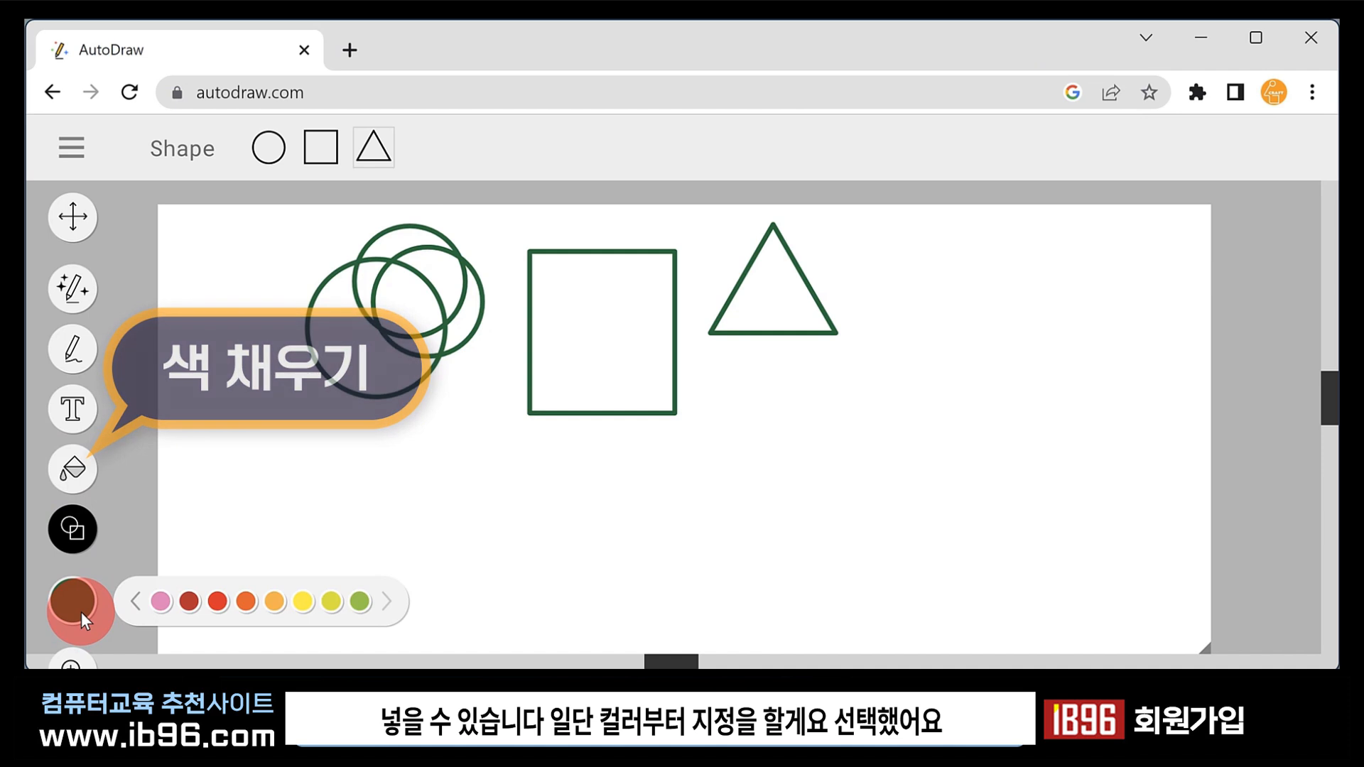
pyautogui.click(277, 602)
pyautogui.click(78, 472)
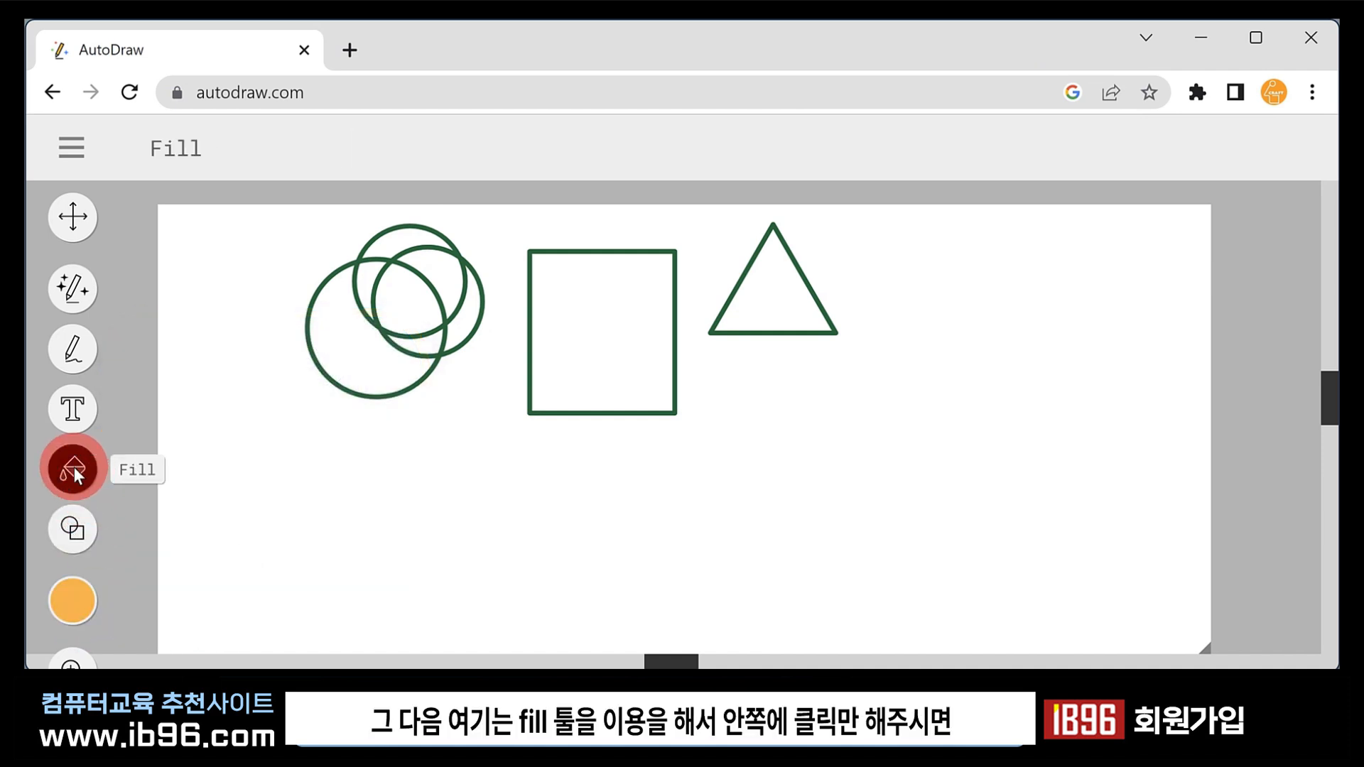
pyautogui.click(618, 311)
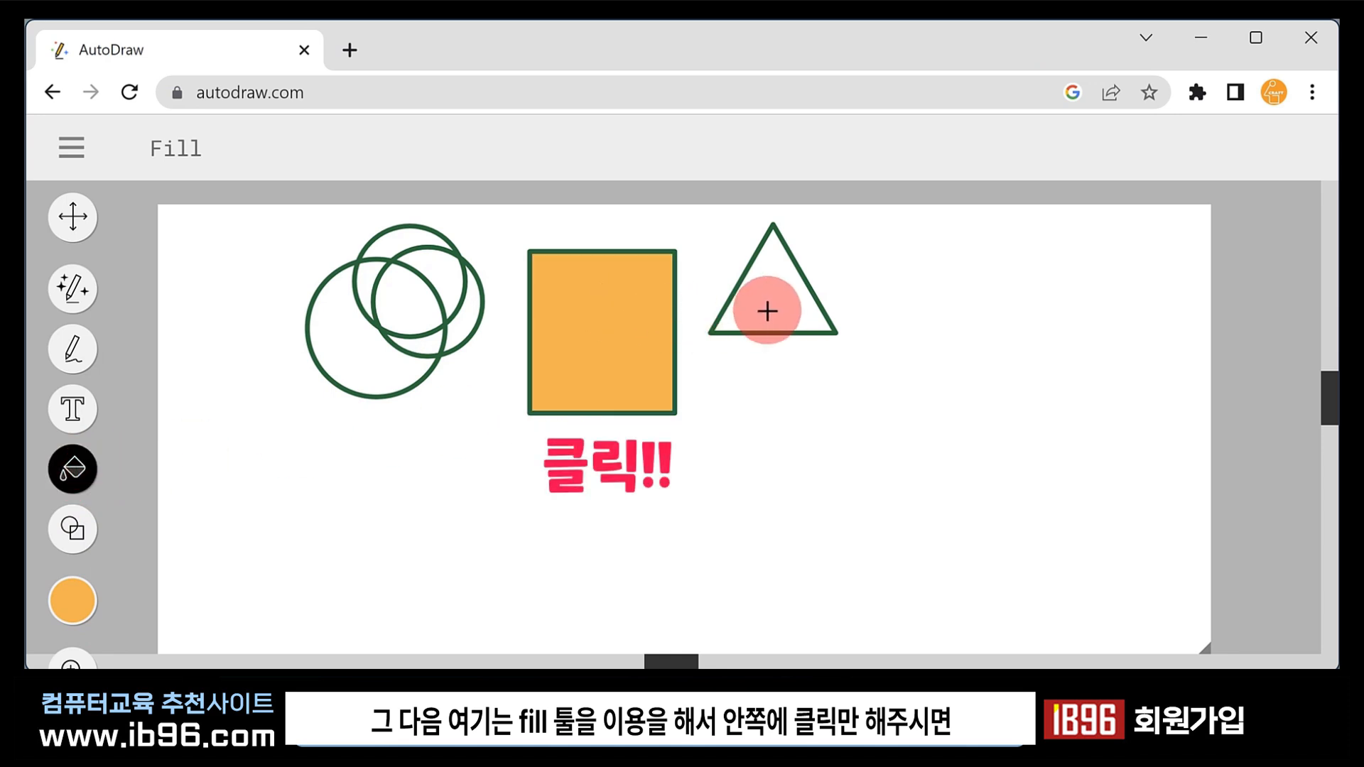
pyautogui.click(438, 281)
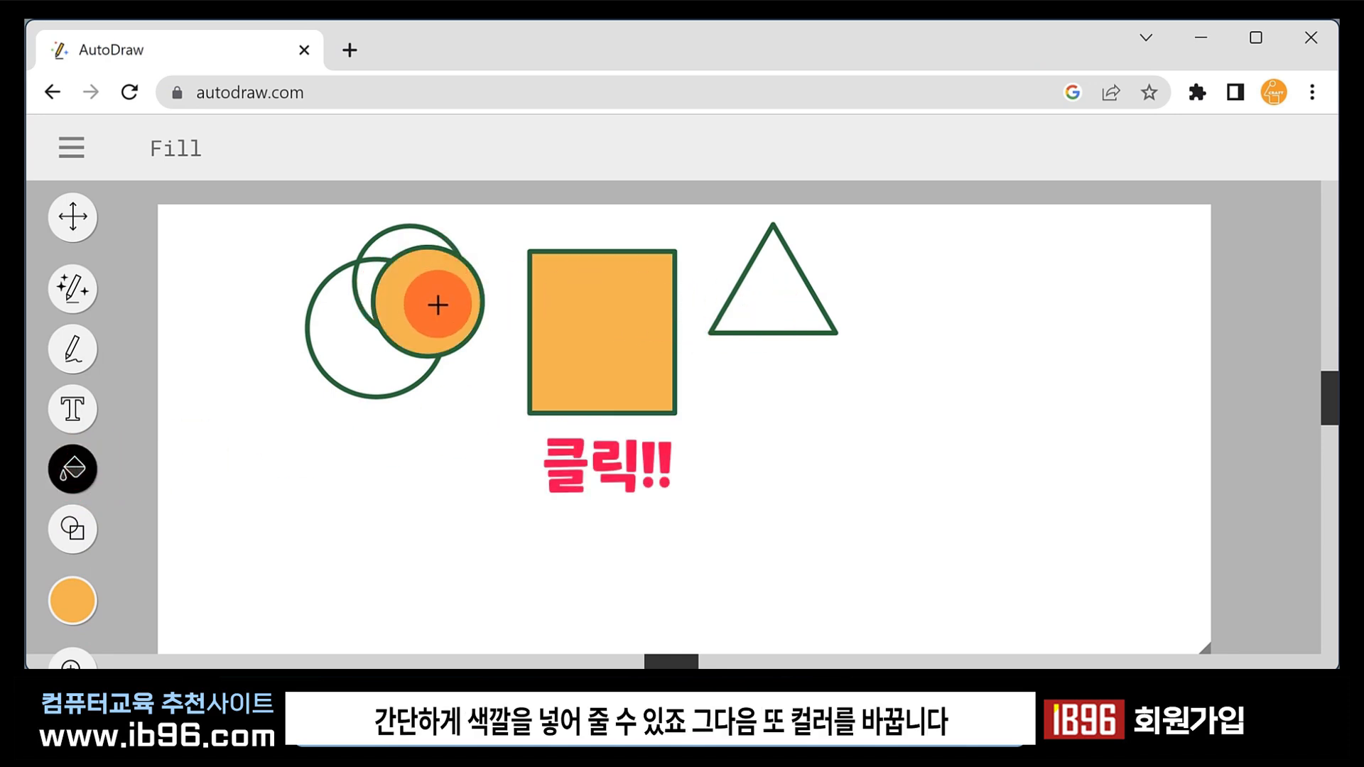
# Fill the largest circle with red and the uppermost circle with yellow-green.
pyautogui.click(72, 600)
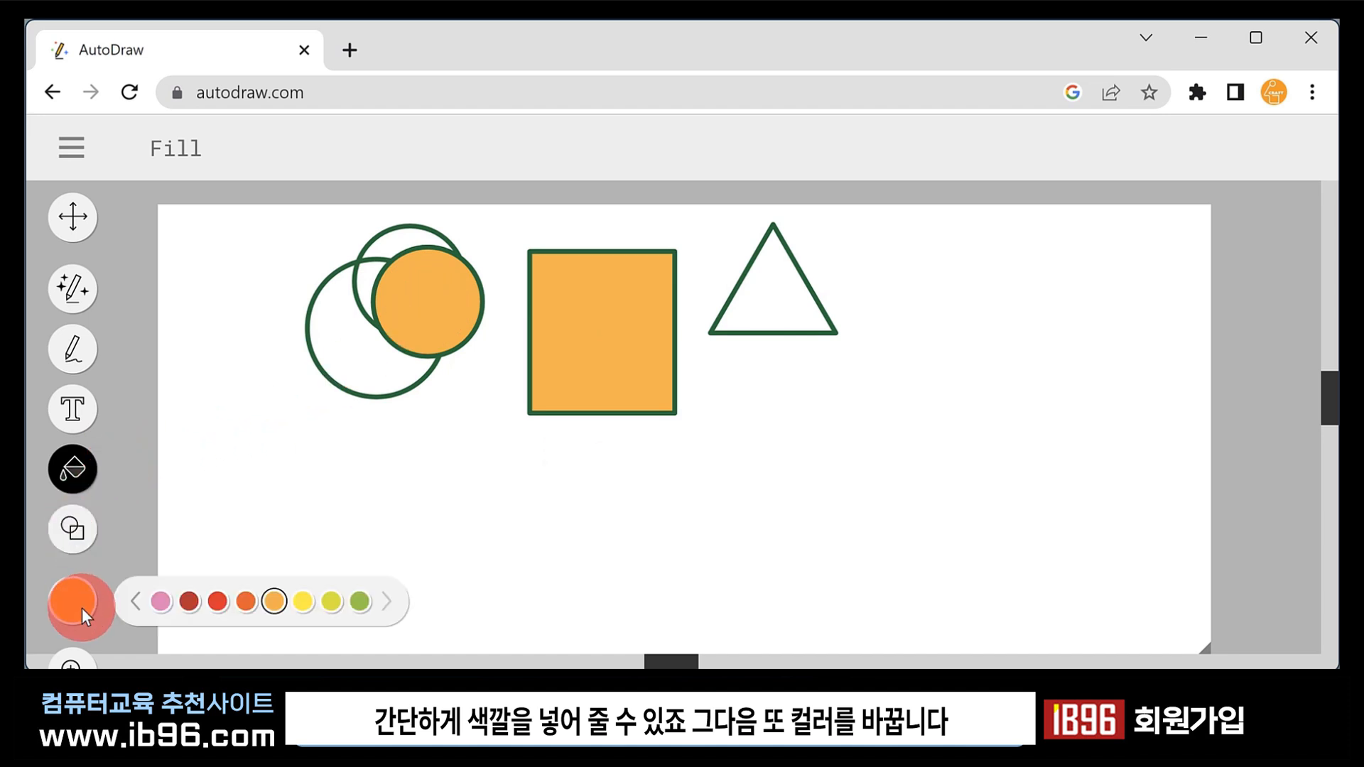
pyautogui.click(217, 602)
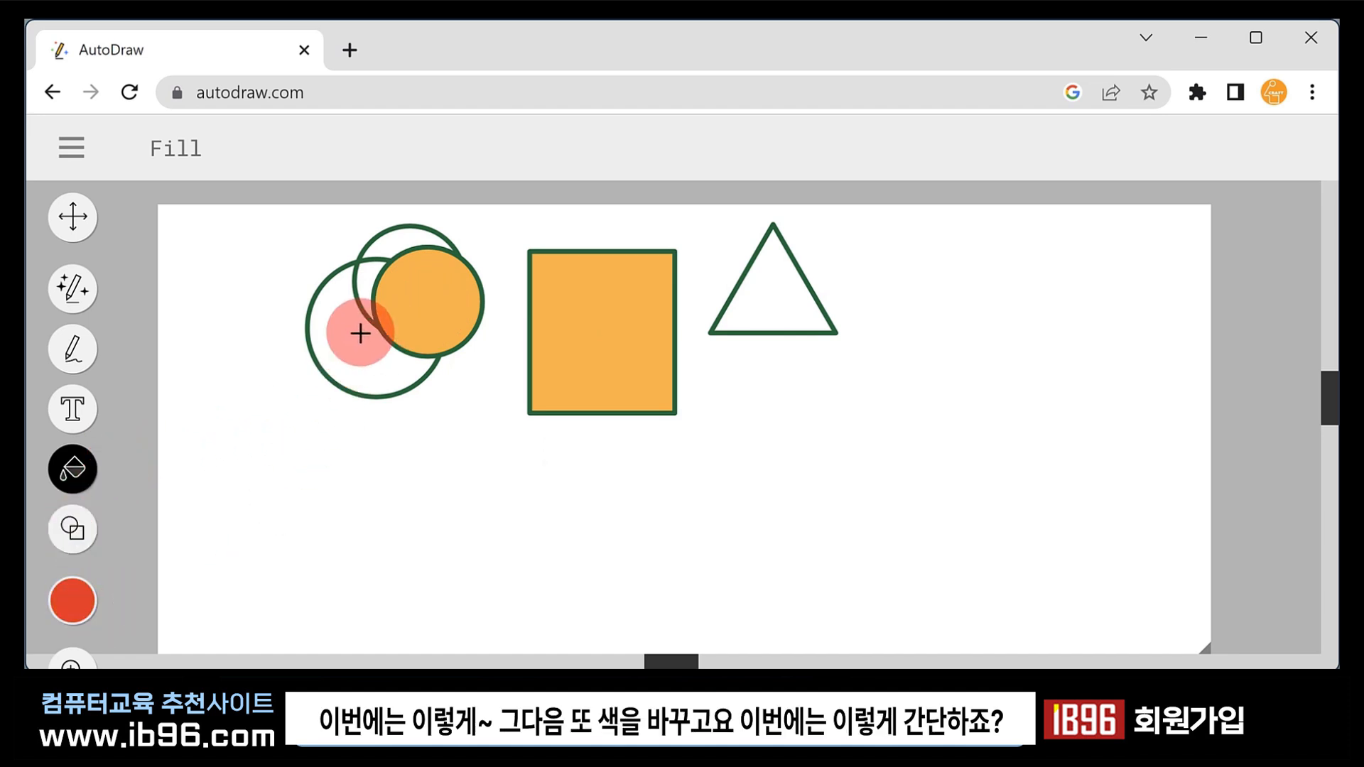
pyautogui.click(350, 335)
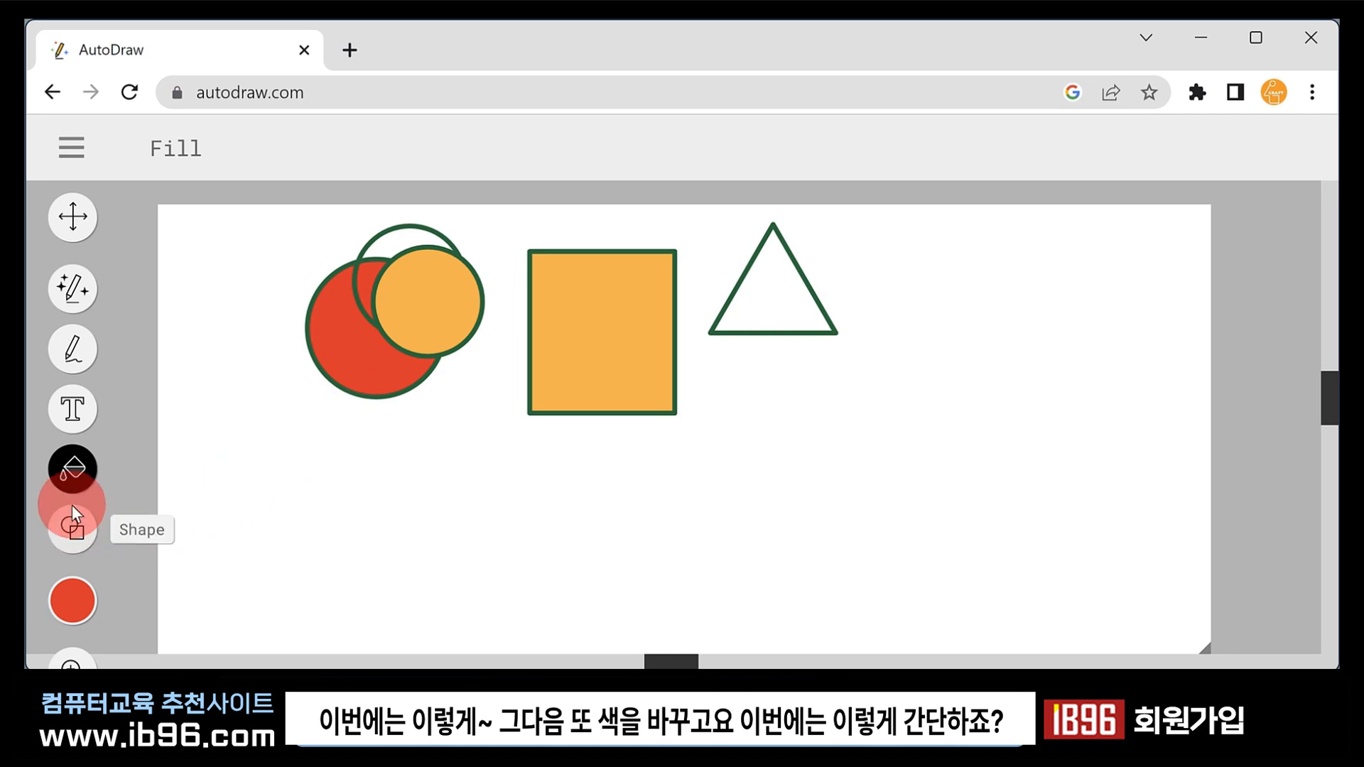
pyautogui.click(71, 601)
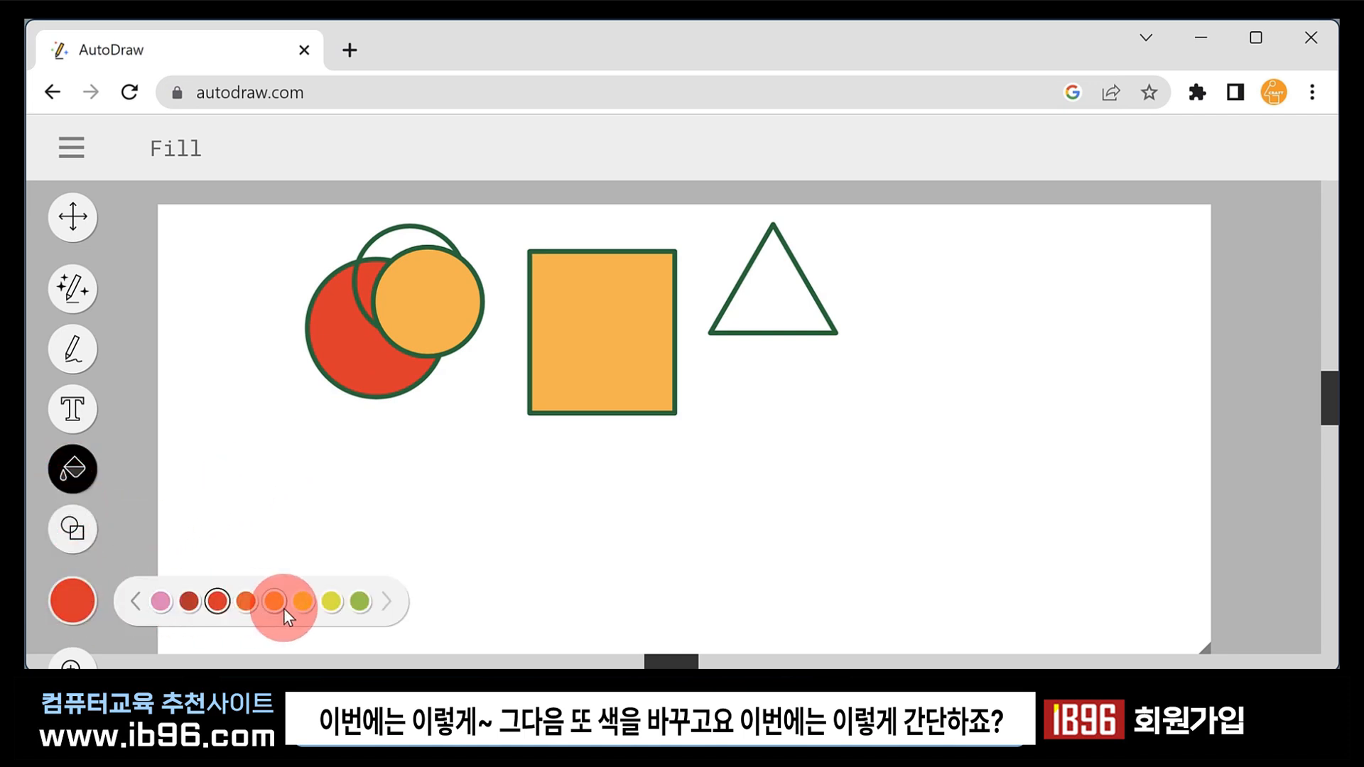
pyautogui.click(328, 604)
pyautogui.click(405, 244)
pyautogui.click(440, 328)
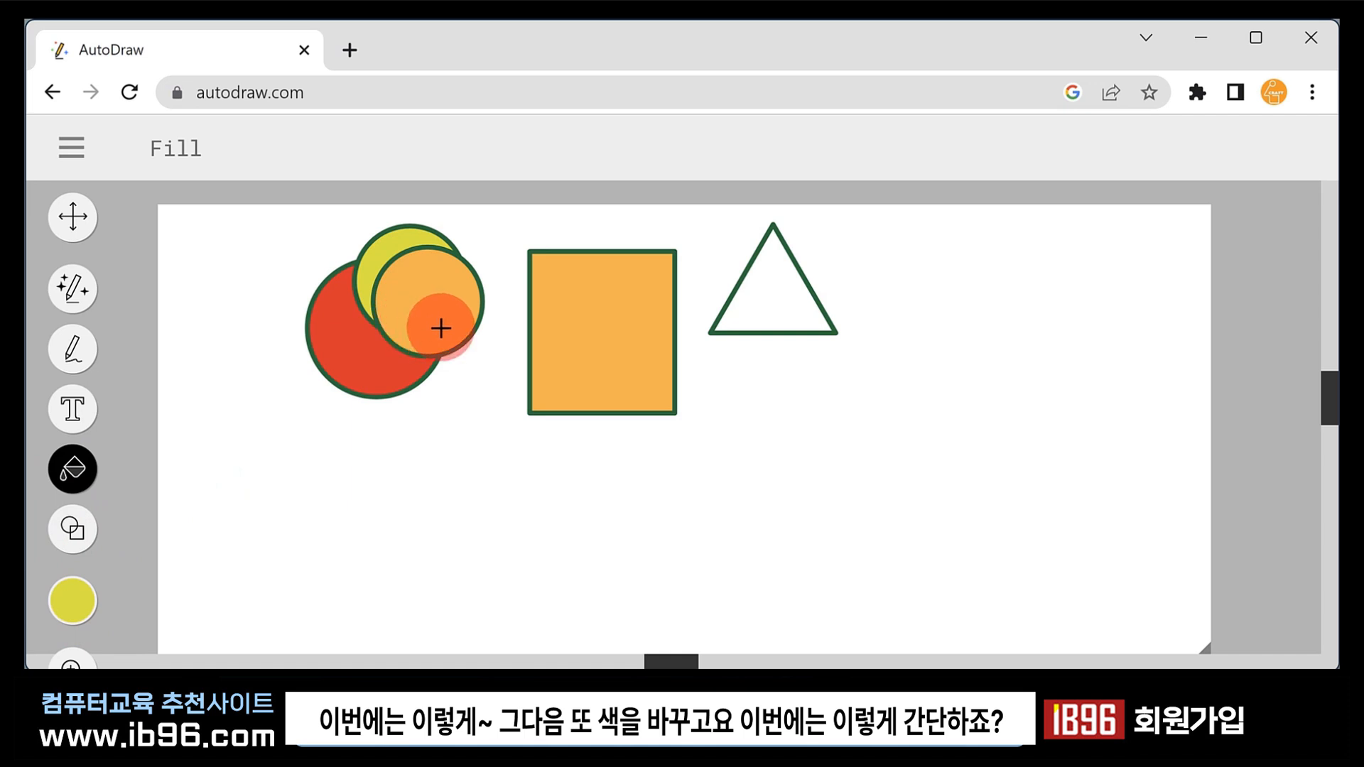
# Move the orange and yellow-green circles to new positions around the red circle with the Select tool.
pyautogui.click(79, 221)
pyautogui.moveTo(443, 308); pyautogui.dragTo(442, 422)
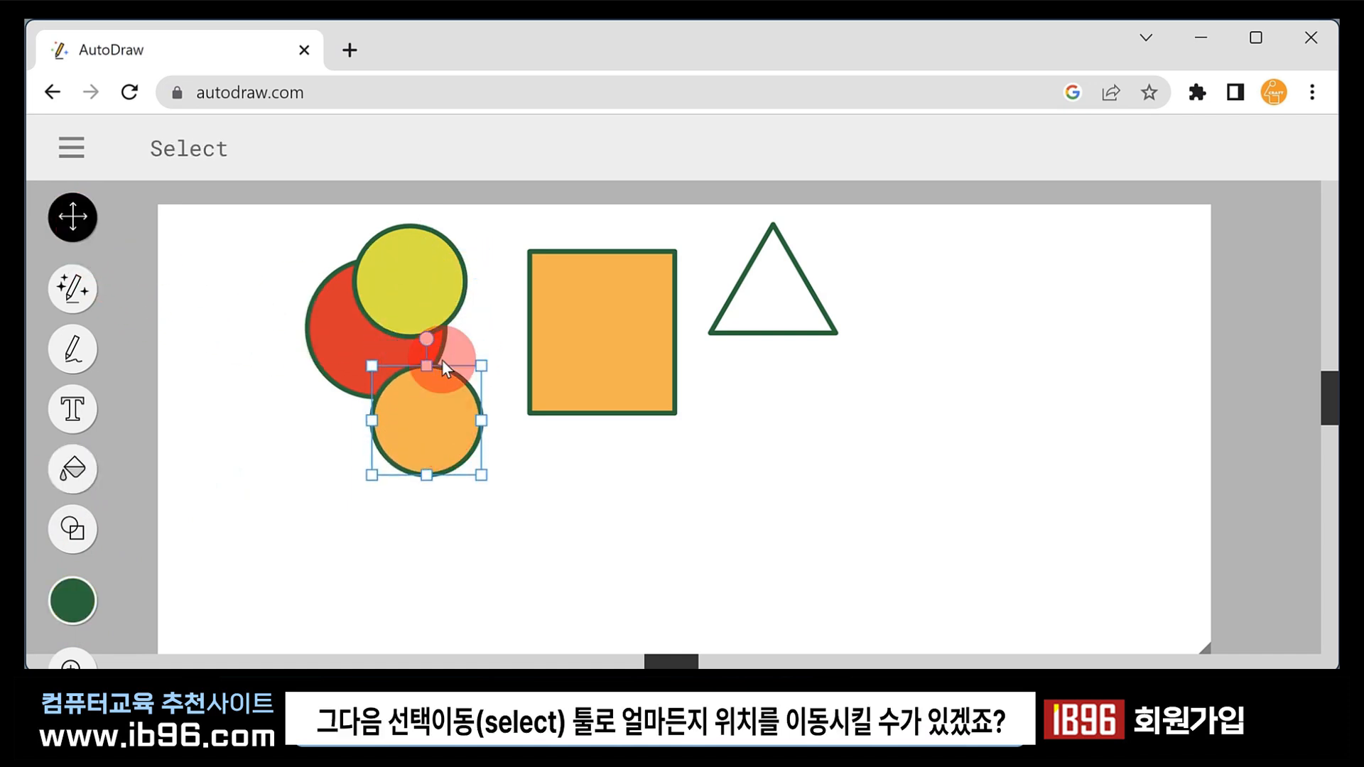
pyautogui.moveTo(415, 262); pyautogui.dragTo(292, 287)
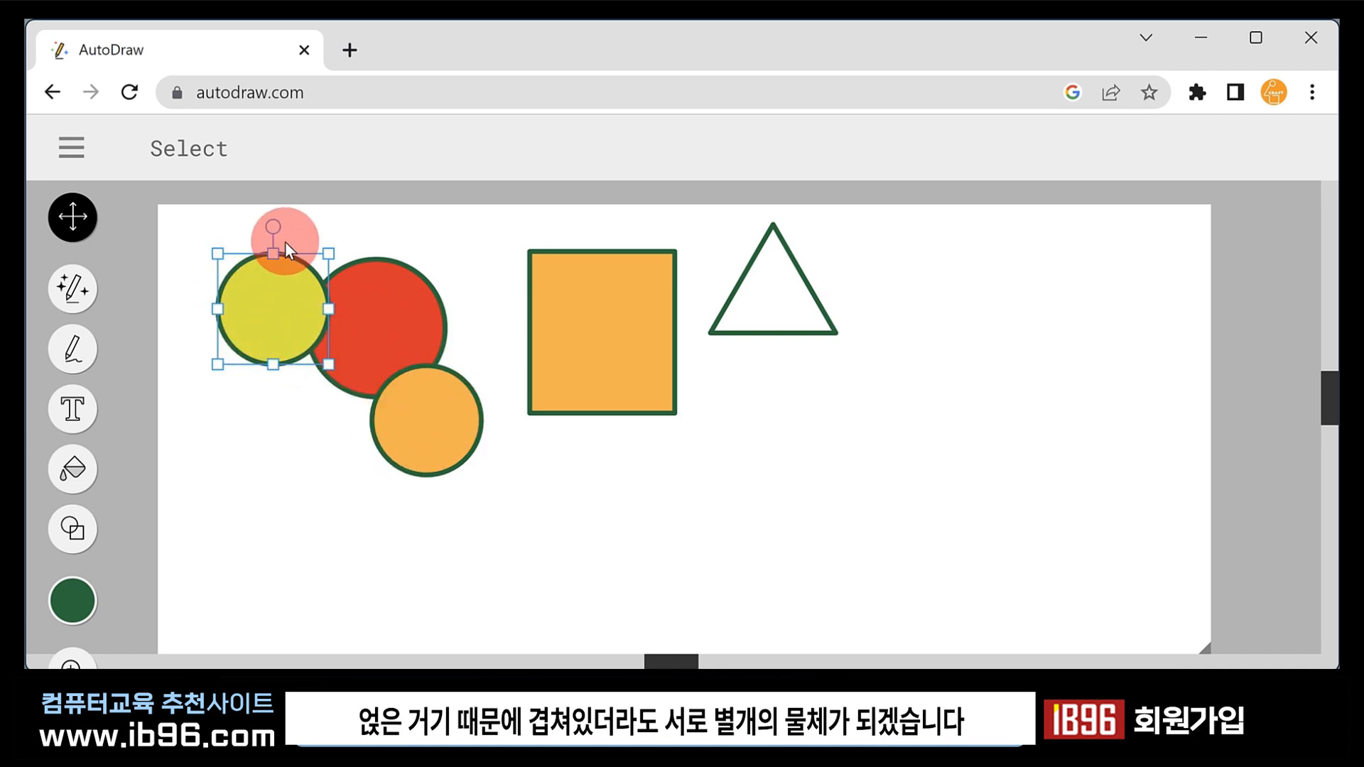
pyautogui.moveTo(447, 439); pyautogui.dragTo(420, 395)
pyautogui.moveTo(277, 312); pyautogui.dragTo(329, 391)
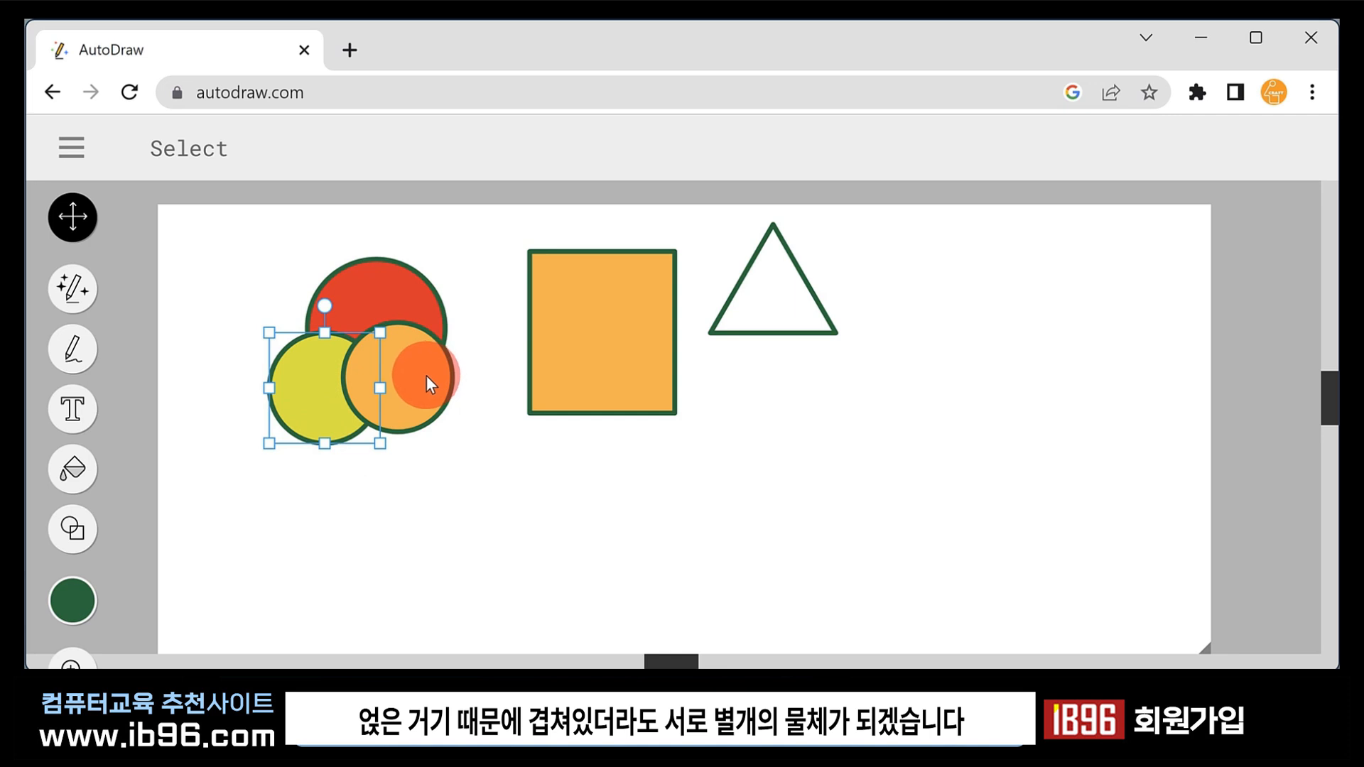
pyautogui.moveTo(425, 375); pyautogui.dragTo(415, 450)
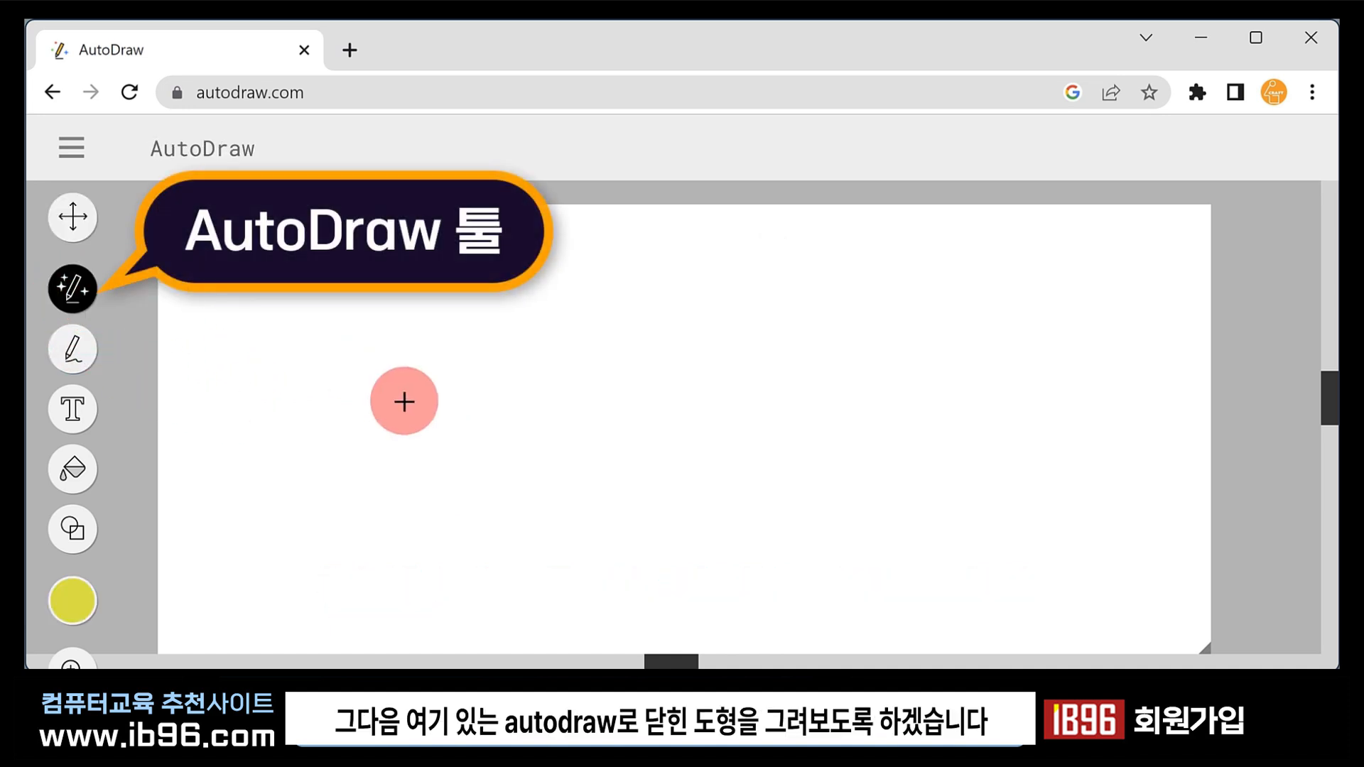
# Set the drawing colour to dark blue for the AutoDraw tool.
pyautogui.click(85, 606)
pyautogui.click(217, 602)
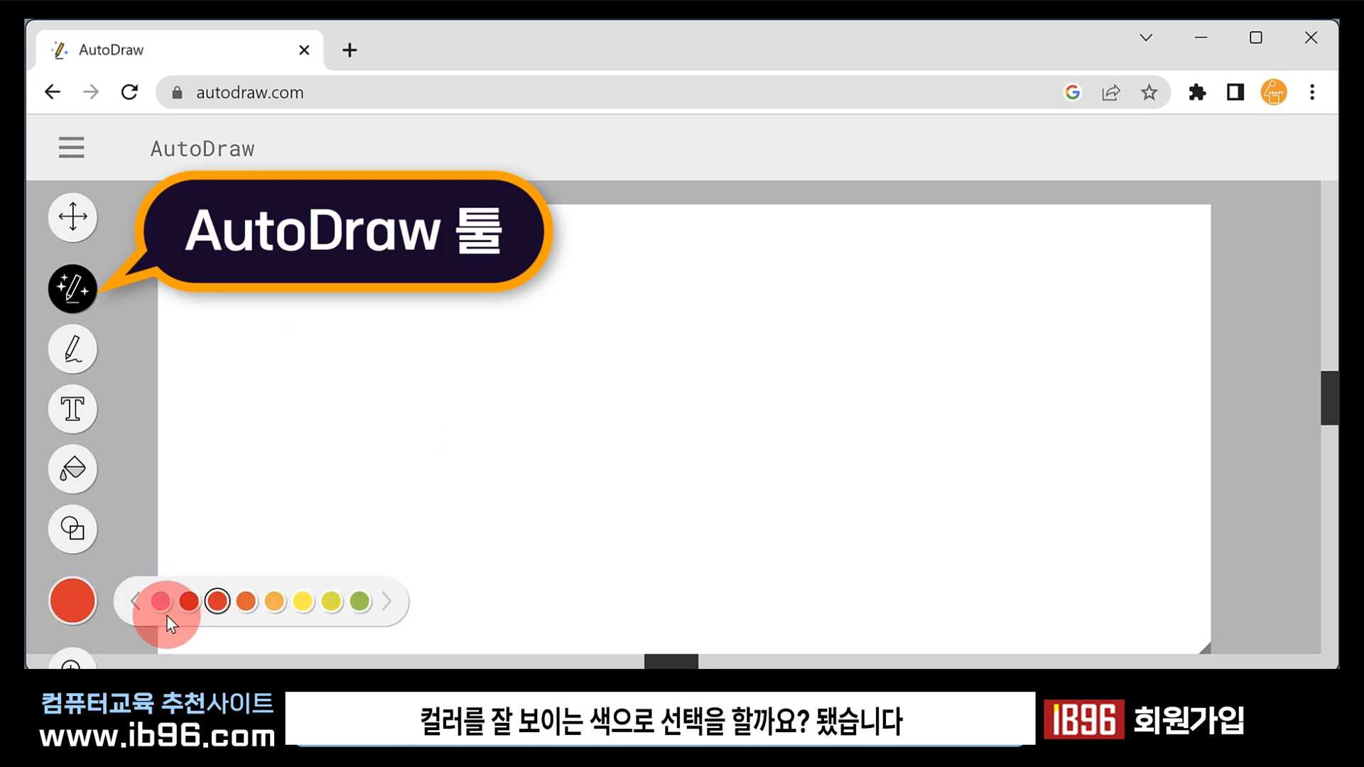
pyautogui.click(135, 602)
pyautogui.click(189, 602)
pyautogui.click(86, 294)
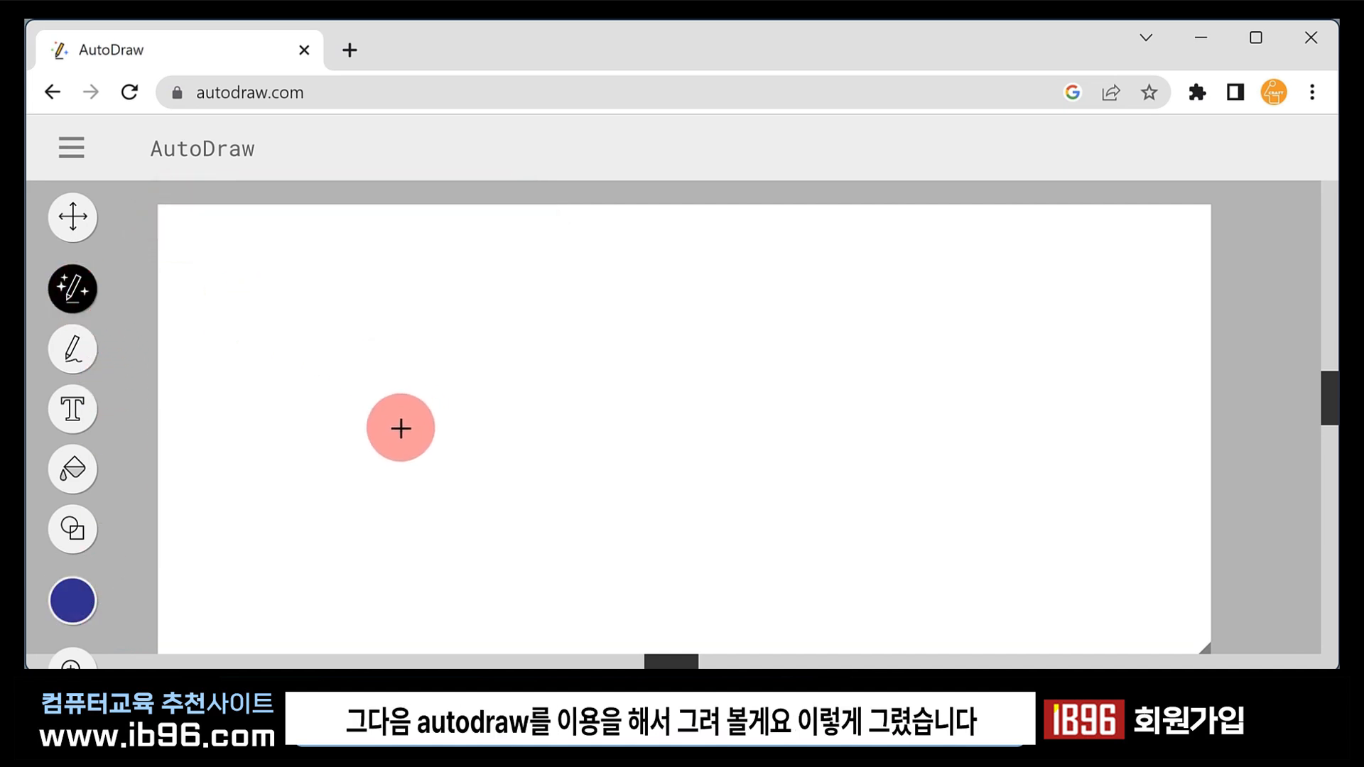
# Sketch two rough closed loops side by side with AutoDraw and replace them with the baseball batter suggestion.
pyautogui.moveTo(387, 442)
pyautogui.mouseDown()
pyautogui.moveTo(339, 437)
pyautogui.moveTo(312, 285)
pyautogui.moveTo(453, 289)
pyautogui.moveTo(451, 378)
pyautogui.moveTo(382, 441)
pyautogui.mouseUp()
pyautogui.moveTo(599, 434)
pyautogui.mouseDown()
pyautogui.moveTo(704, 277)
pyautogui.moveTo(725, 426)
pyautogui.moveTo(638, 459)
pyautogui.moveTo(603, 436)
pyautogui.mouseUp()
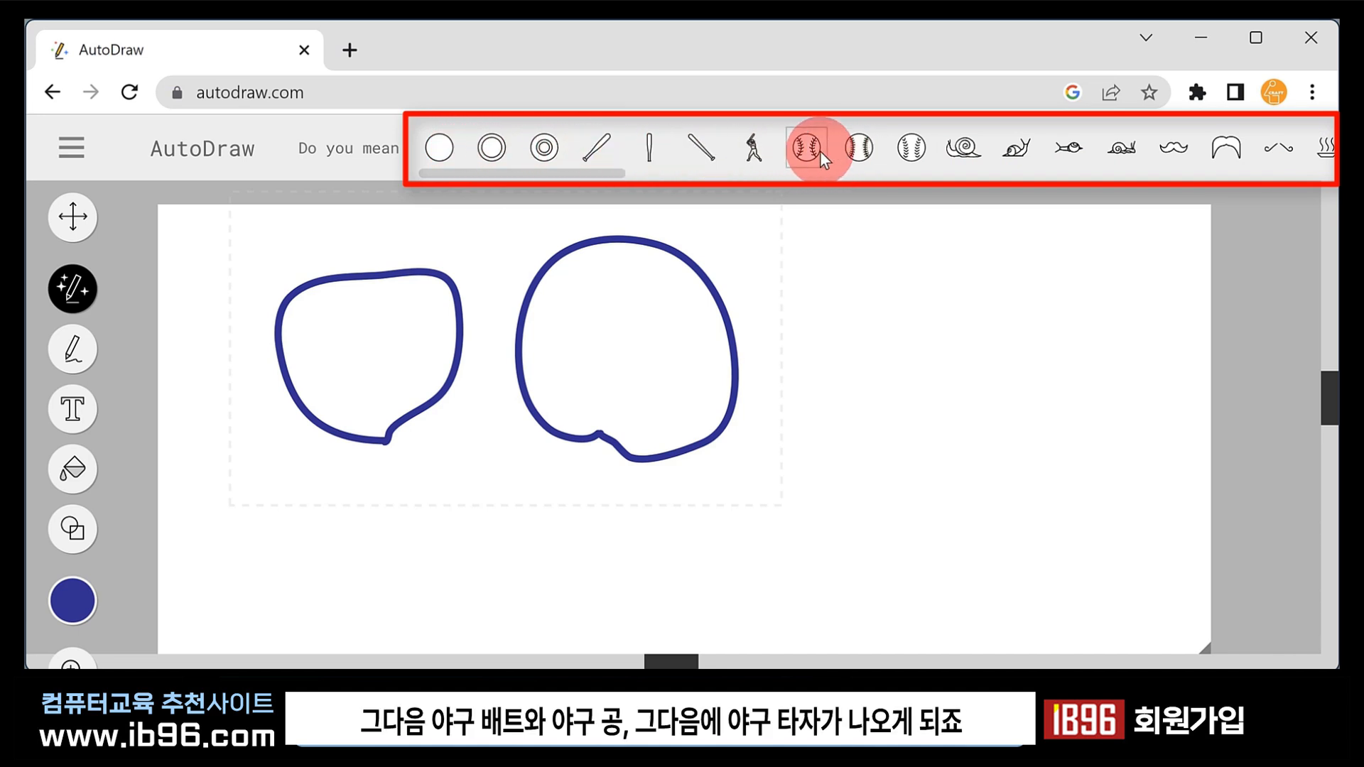
pyautogui.click(753, 147)
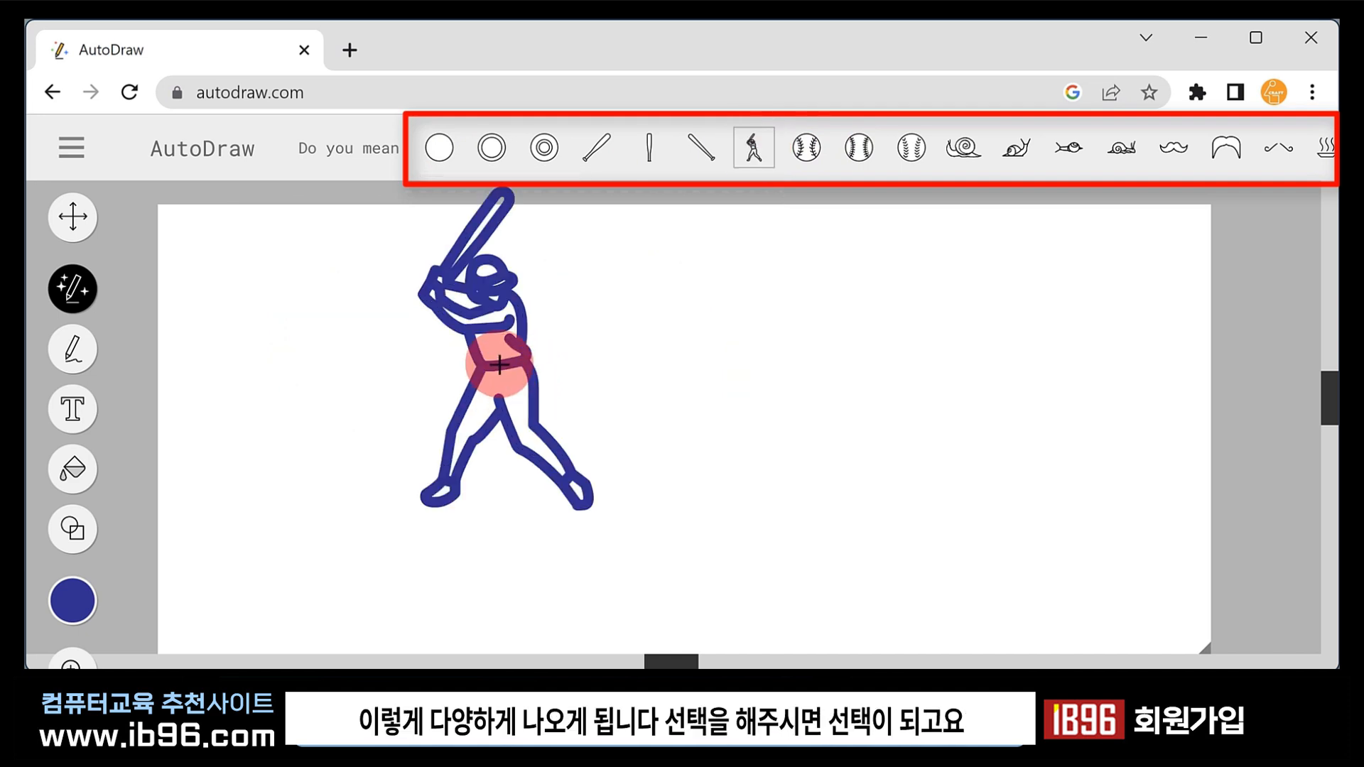
# Move the batter down and slightly right, and draw a thin freehand signature beside its feet with the Draw tool.
pyautogui.click(483, 318)
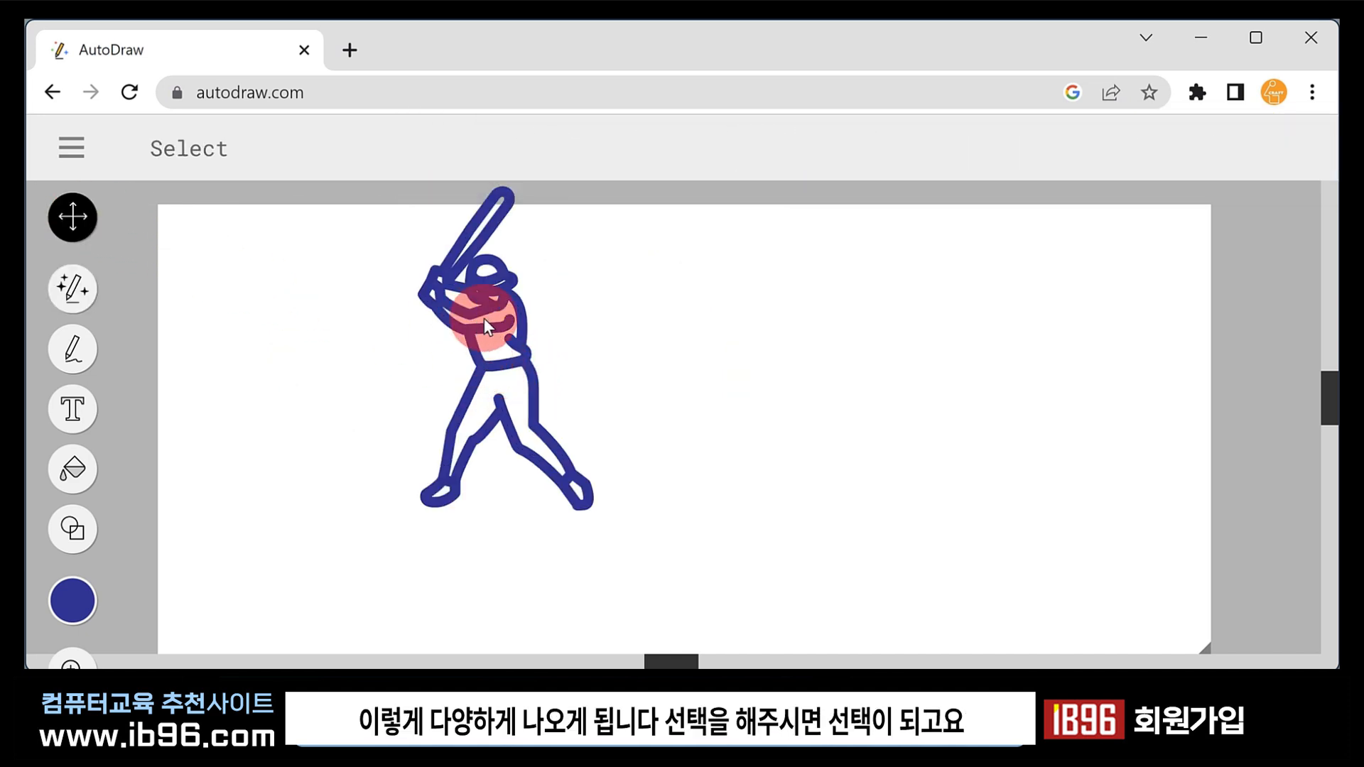
pyautogui.moveTo(496, 330)
pyautogui.mouseDown()
pyautogui.moveTo(564, 438)
pyautogui.moveTo(529, 415)
pyautogui.mouseUp()
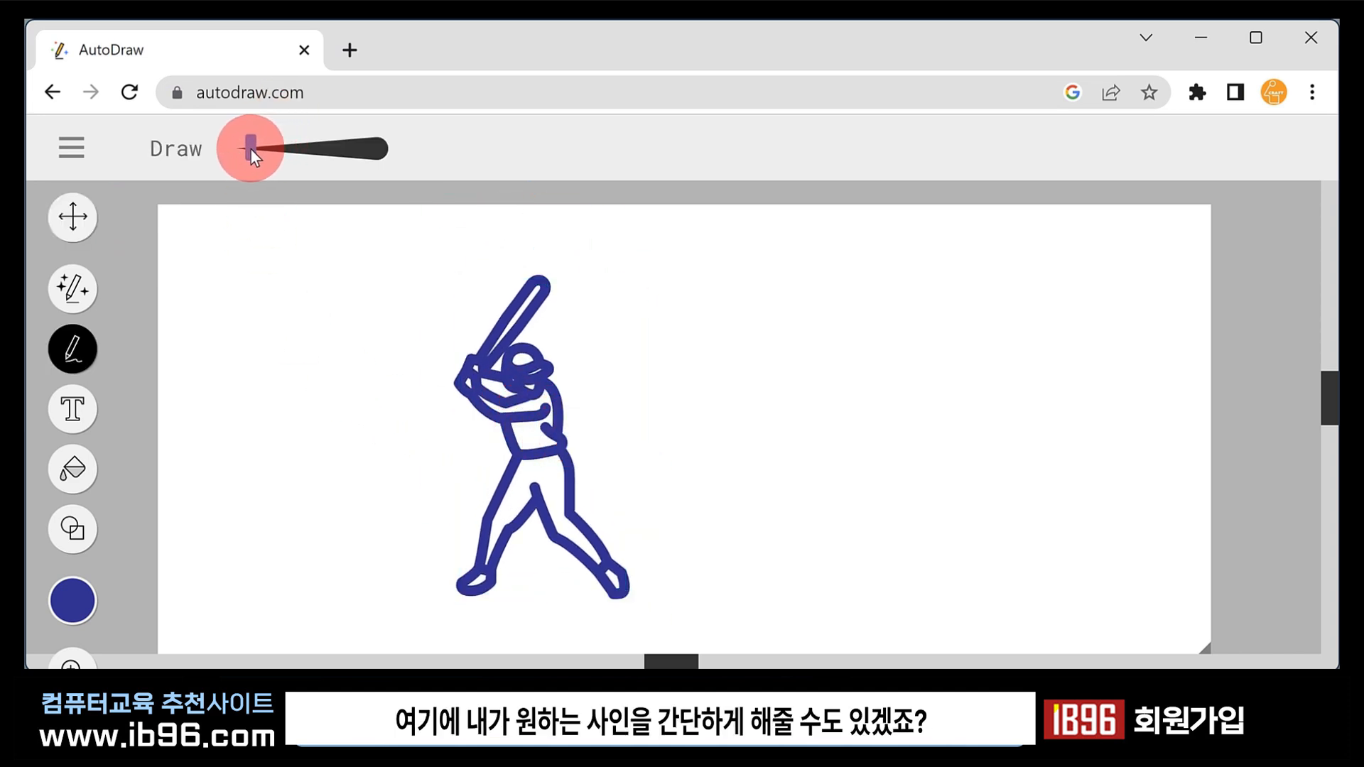
pyautogui.moveTo(615, 534)
pyautogui.mouseDown()
pyautogui.moveTo(668, 501)
pyautogui.moveTo(742, 501)
pyautogui.moveTo(782, 523)
pyautogui.moveTo(829, 519)
pyautogui.moveTo(814, 545)
pyautogui.moveTo(927, 449)
pyautogui.mouseUp()
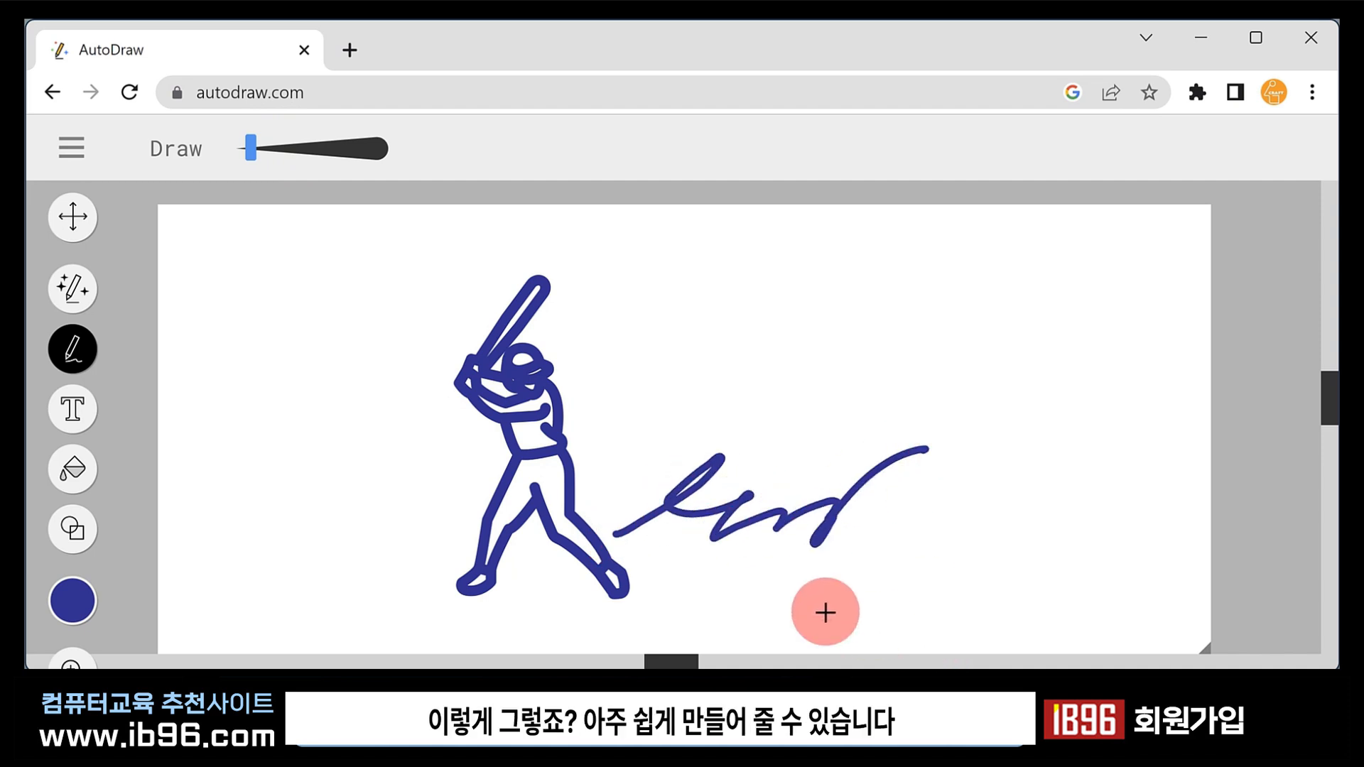
# Clear the batter and signature from the canvas and sketch a rough open laptop with the AutoDraw tool.
pyautogui.click(73, 217)
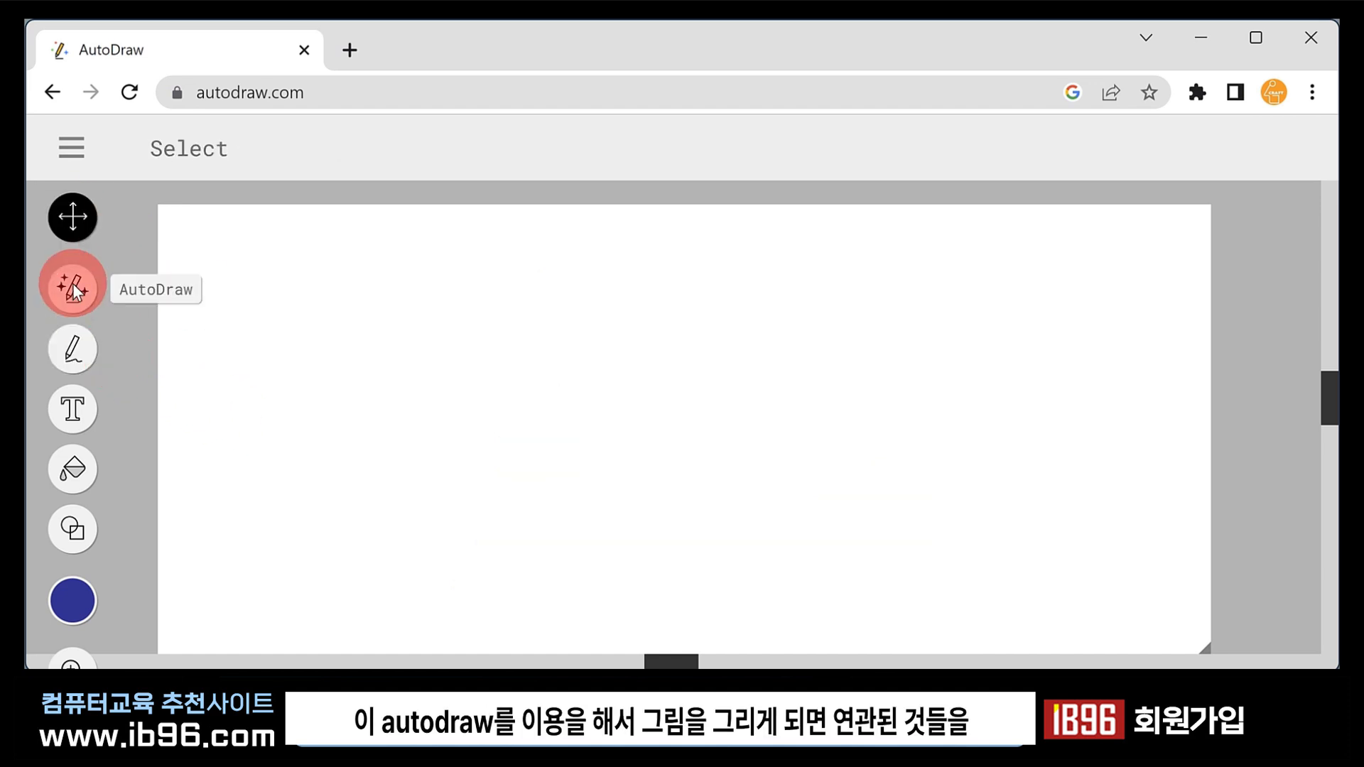
pyautogui.click(73, 288)
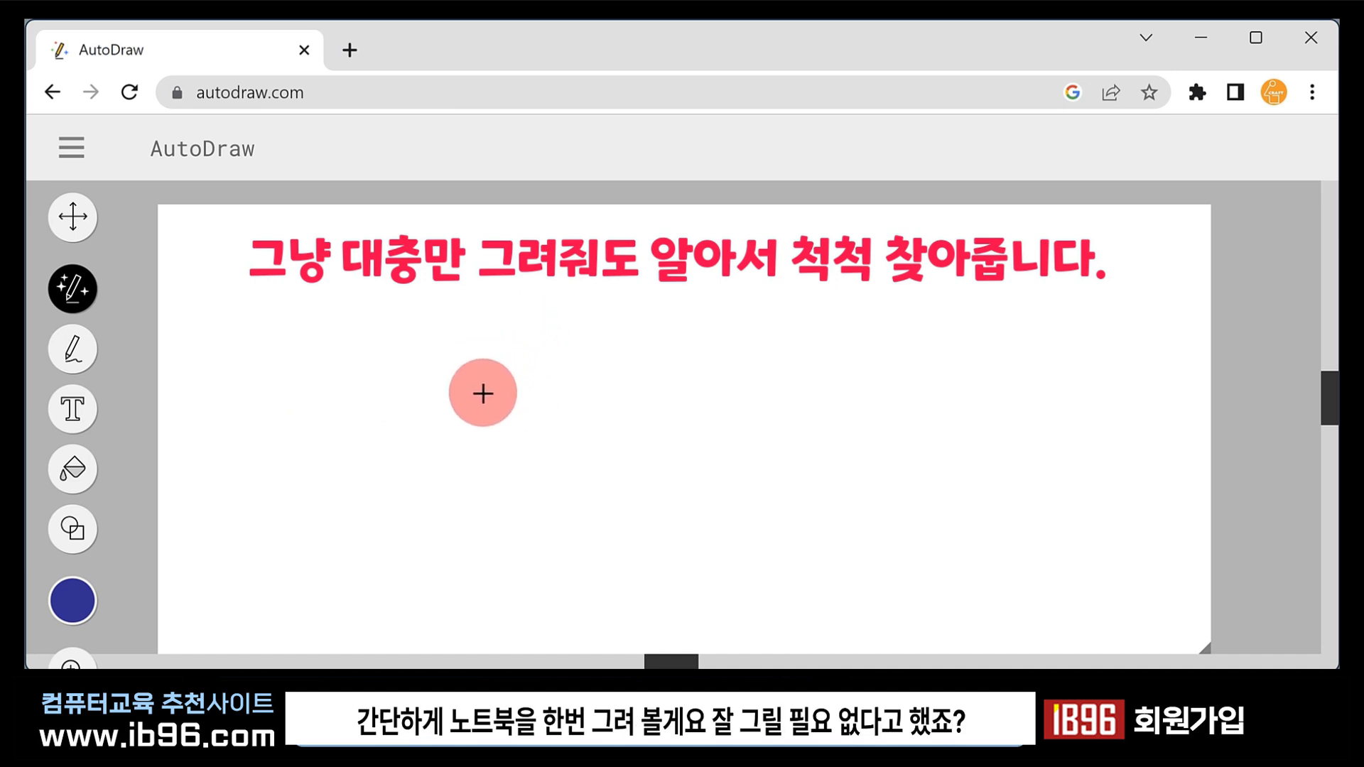
pyautogui.moveTo(491, 439)
pyautogui.mouseDown()
pyautogui.moveTo(499, 333)
pyautogui.moveTo(643, 336)
pyautogui.moveTo(638, 426)
pyautogui.mouseUp()
pyautogui.moveTo(503, 430)
pyautogui.mouseDown()
pyautogui.moveTo(667, 435)
pyautogui.moveTo(650, 432)
pyautogui.moveTo(711, 501)
pyautogui.moveTo(553, 504)
pyautogui.moveTo(489, 442)
pyautogui.mouseUp()
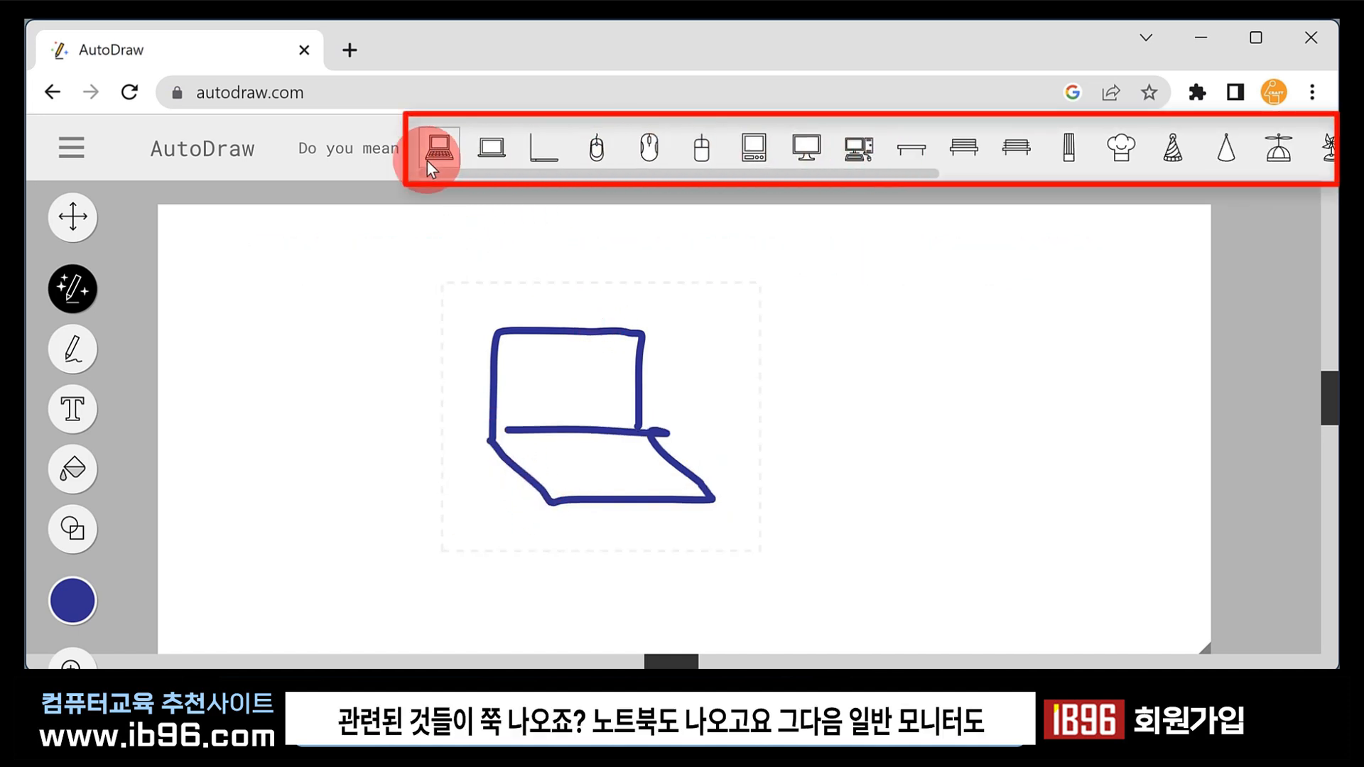
# Try the laptop, monitor, desktop computer, mouse and side-view laptop suggestions, ending on the open laptop with keyboard.
pyautogui.click(438, 150)
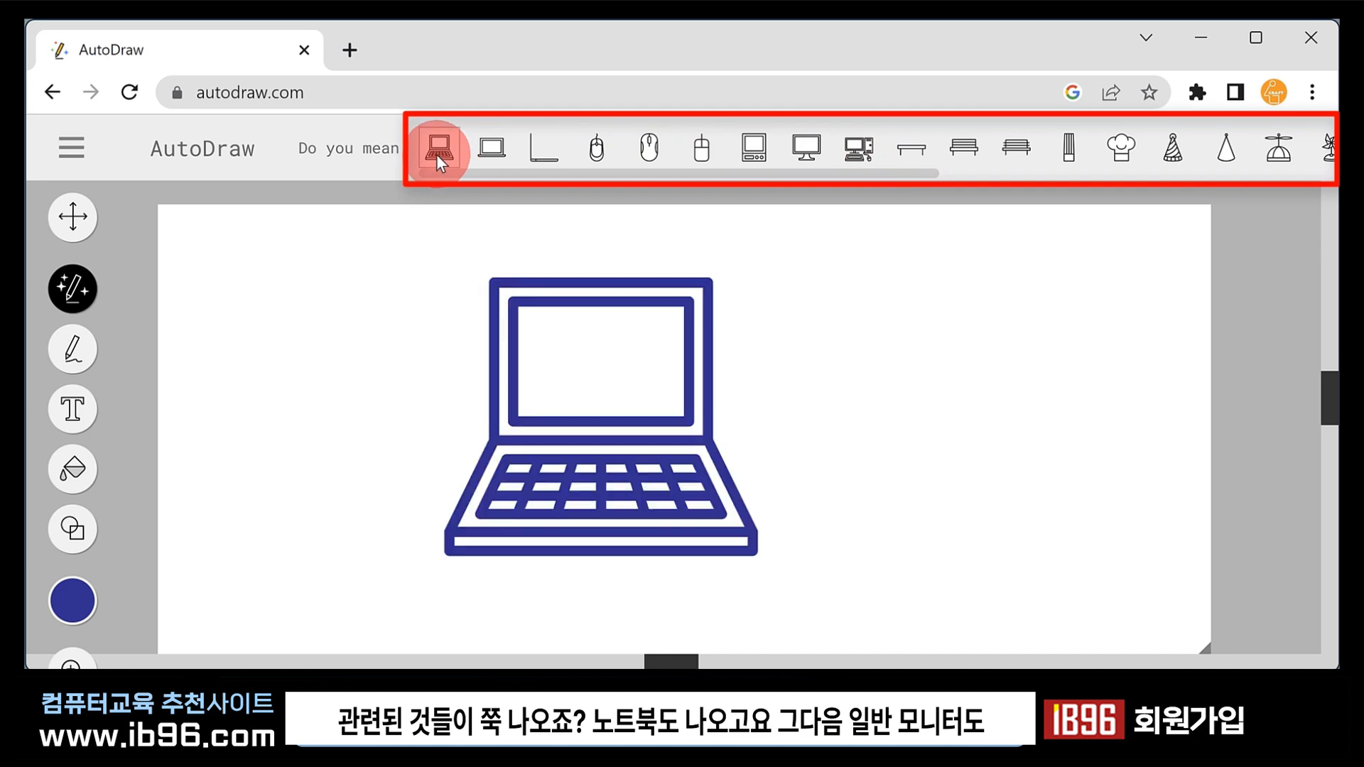
pyautogui.click(798, 152)
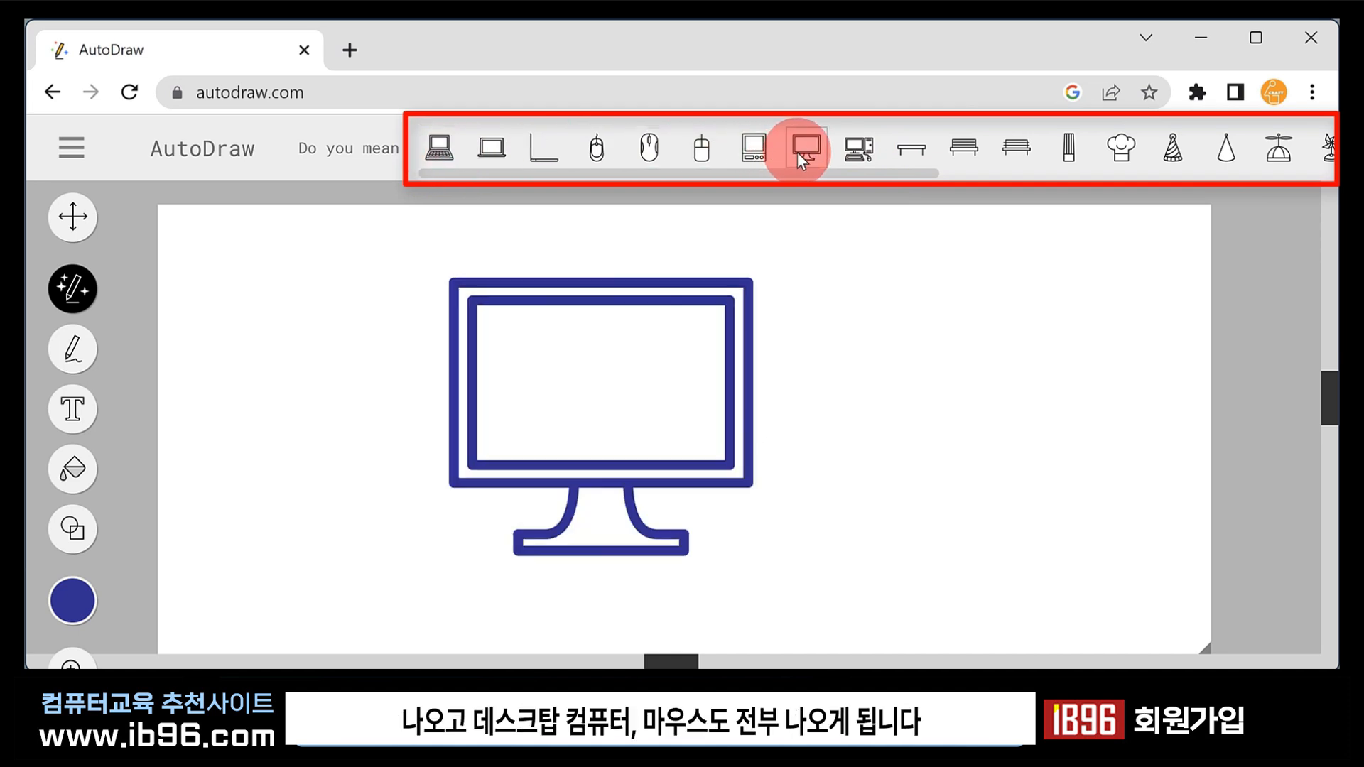
pyautogui.click(865, 150)
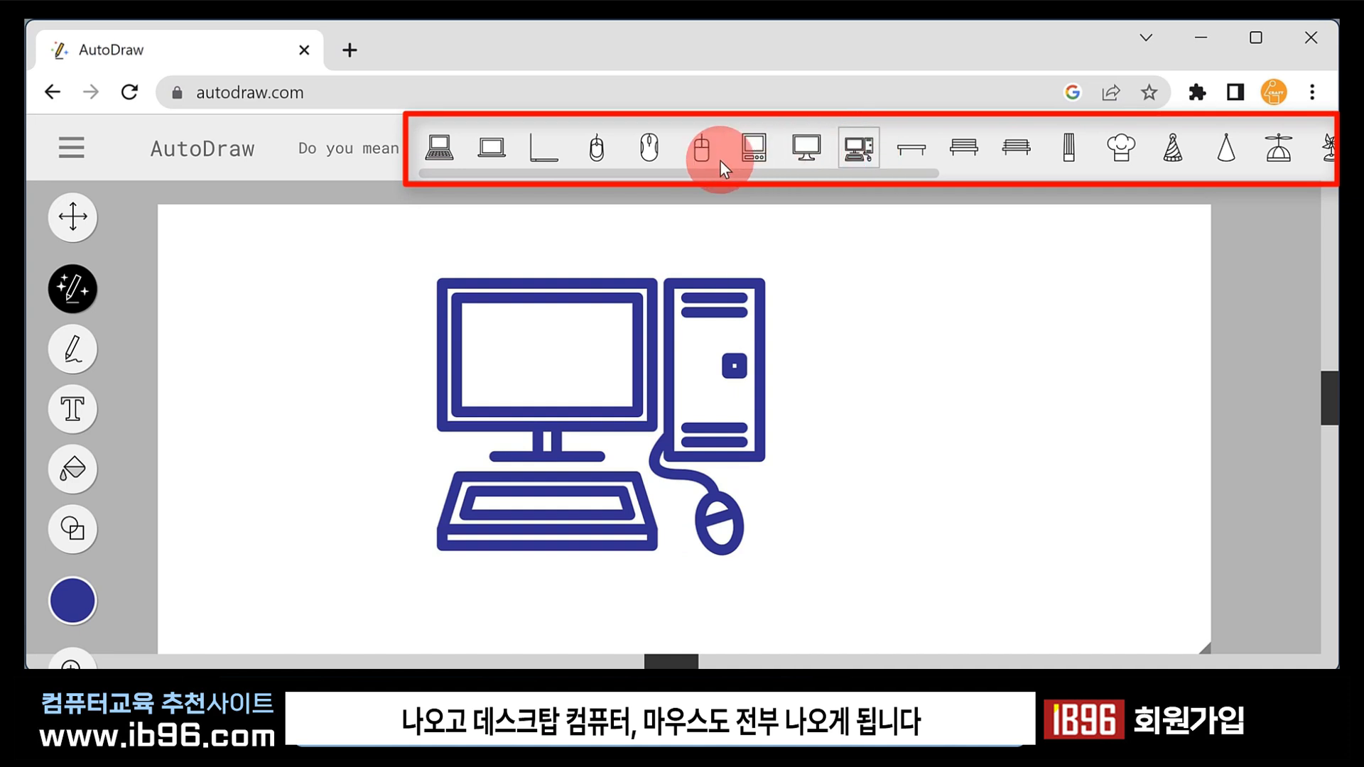
pyautogui.click(646, 150)
pyautogui.click(538, 162)
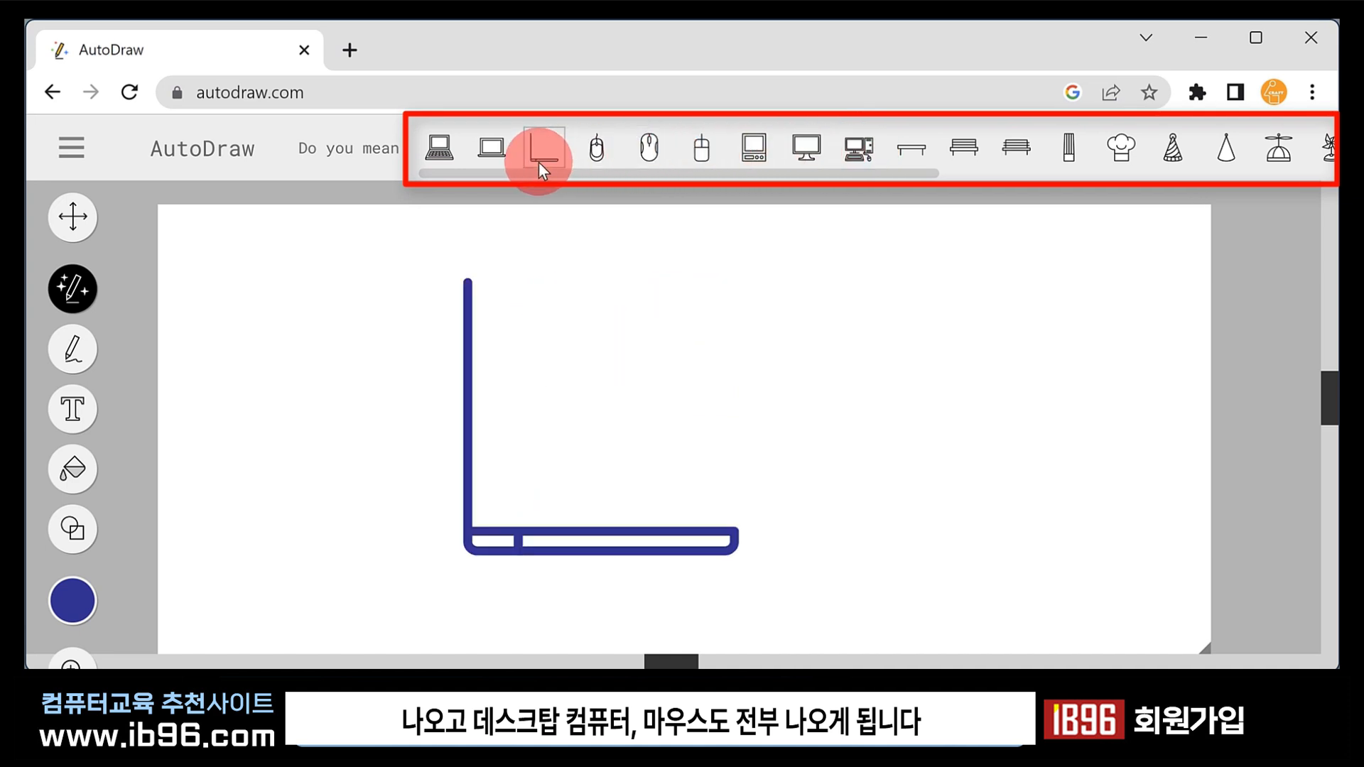
pyautogui.click(459, 152)
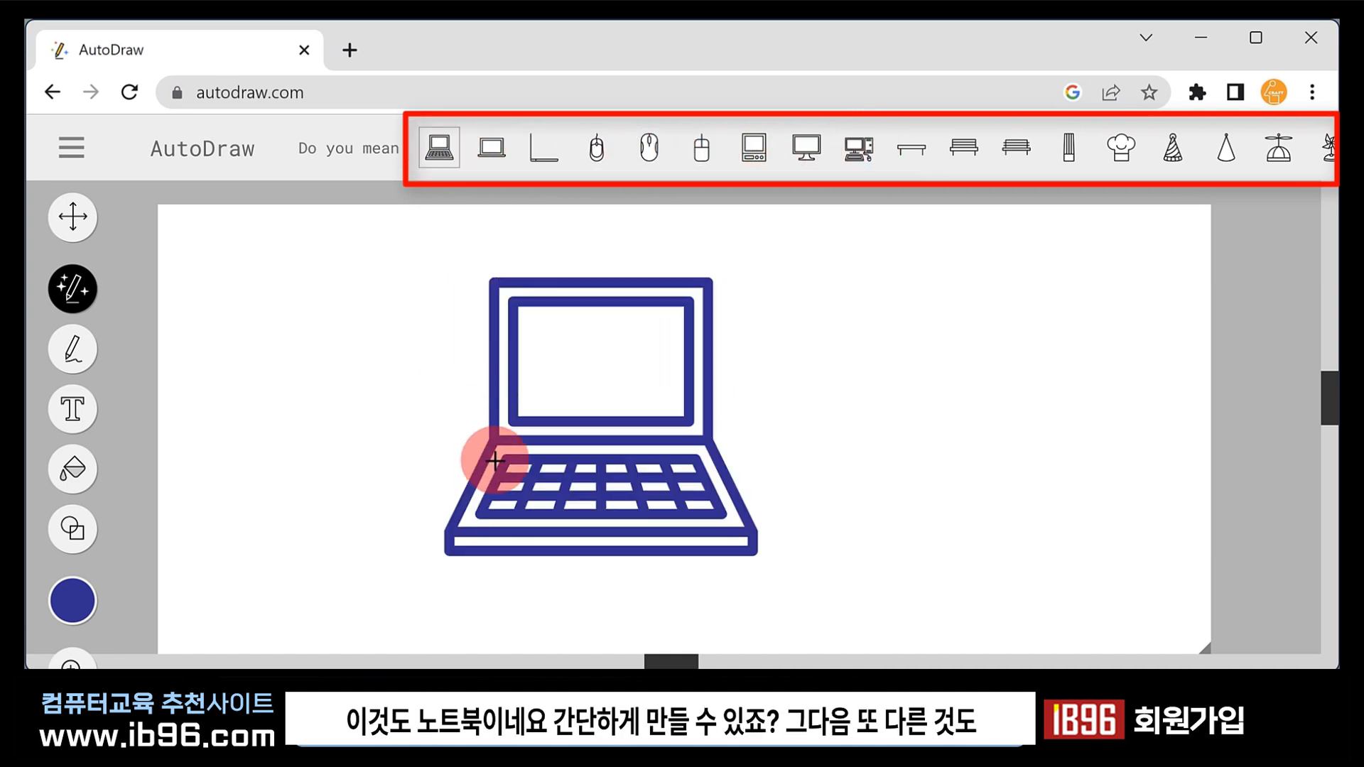
# Select the whole laptop drawing and delete it.
pyautogui.click(71, 219)
pyautogui.moveTo(428, 249)
pyautogui.mouseDown()
pyautogui.moveTo(762, 529)
pyautogui.moveTo(813, 593)
pyautogui.mouseUp()
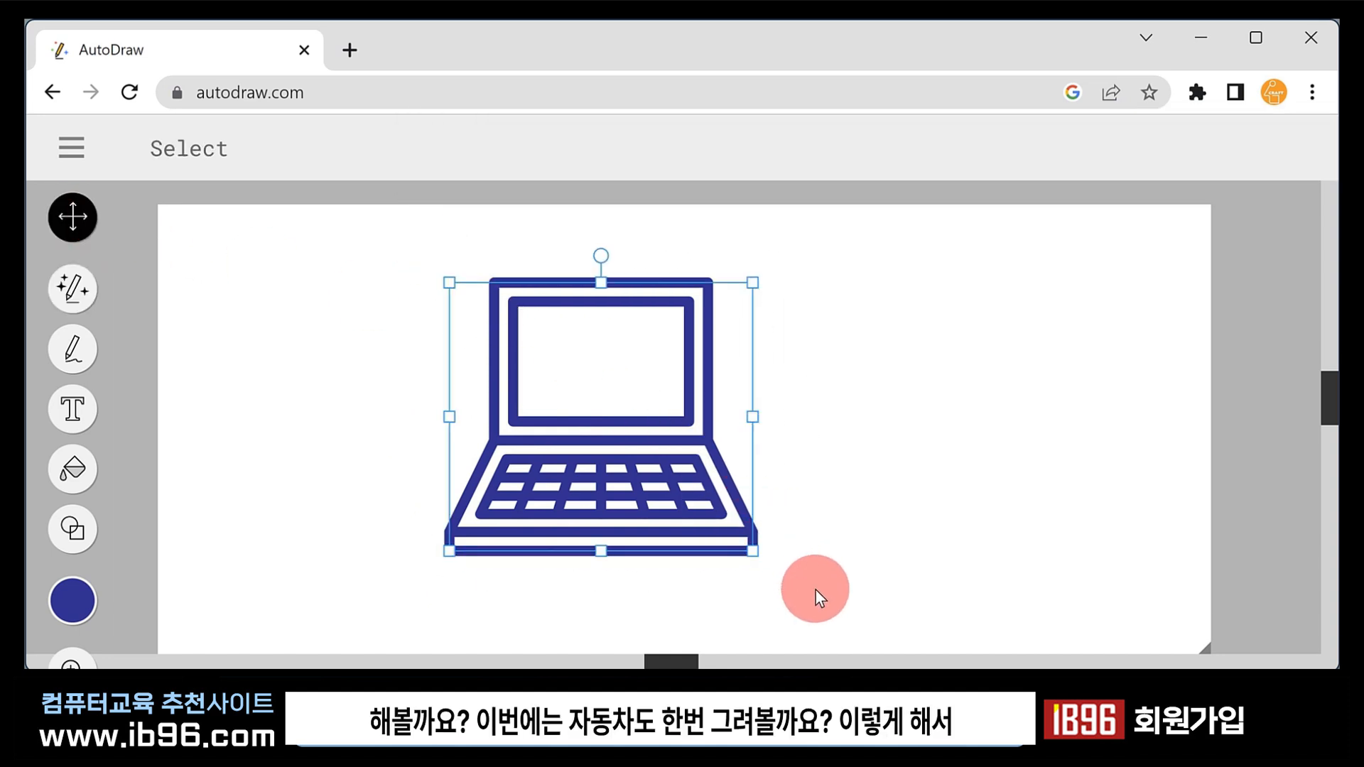
pyautogui.press('Delete')
# Sketch a rough car outline with wheel arches using AutoDraw and replace it with the pickup truck suggestion.
pyautogui.click(73, 290)
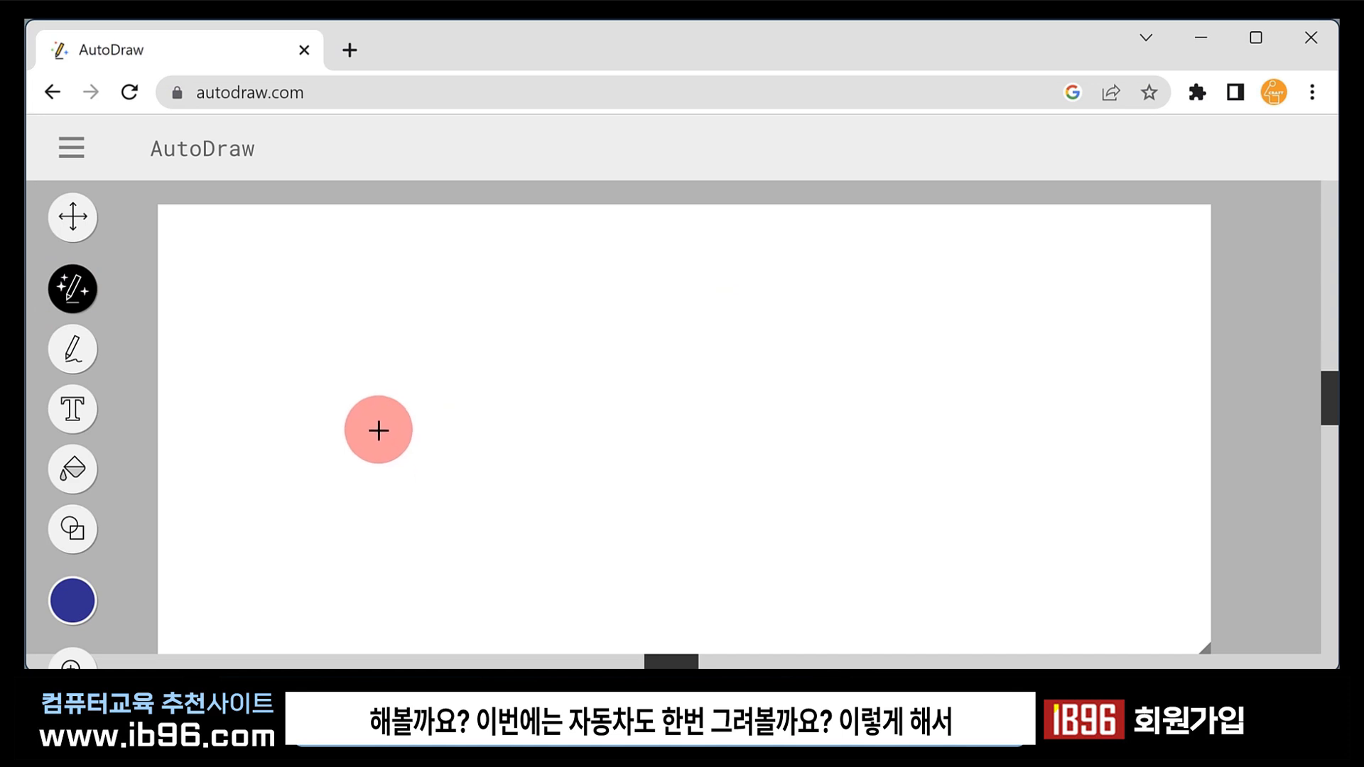
pyautogui.moveTo(381, 462)
pyautogui.mouseDown()
pyautogui.moveTo(398, 405)
pyautogui.moveTo(512, 402)
pyautogui.moveTo(523, 317)
pyautogui.moveTo(678, 316)
pyautogui.moveTo(681, 467)
pyautogui.moveTo(646, 467)
pyautogui.moveTo(608, 424)
pyautogui.moveTo(583, 465)
pyautogui.moveTo(480, 460)
pyautogui.moveTo(459, 438)
pyautogui.moveTo(378, 459)
pyautogui.mouseUp()
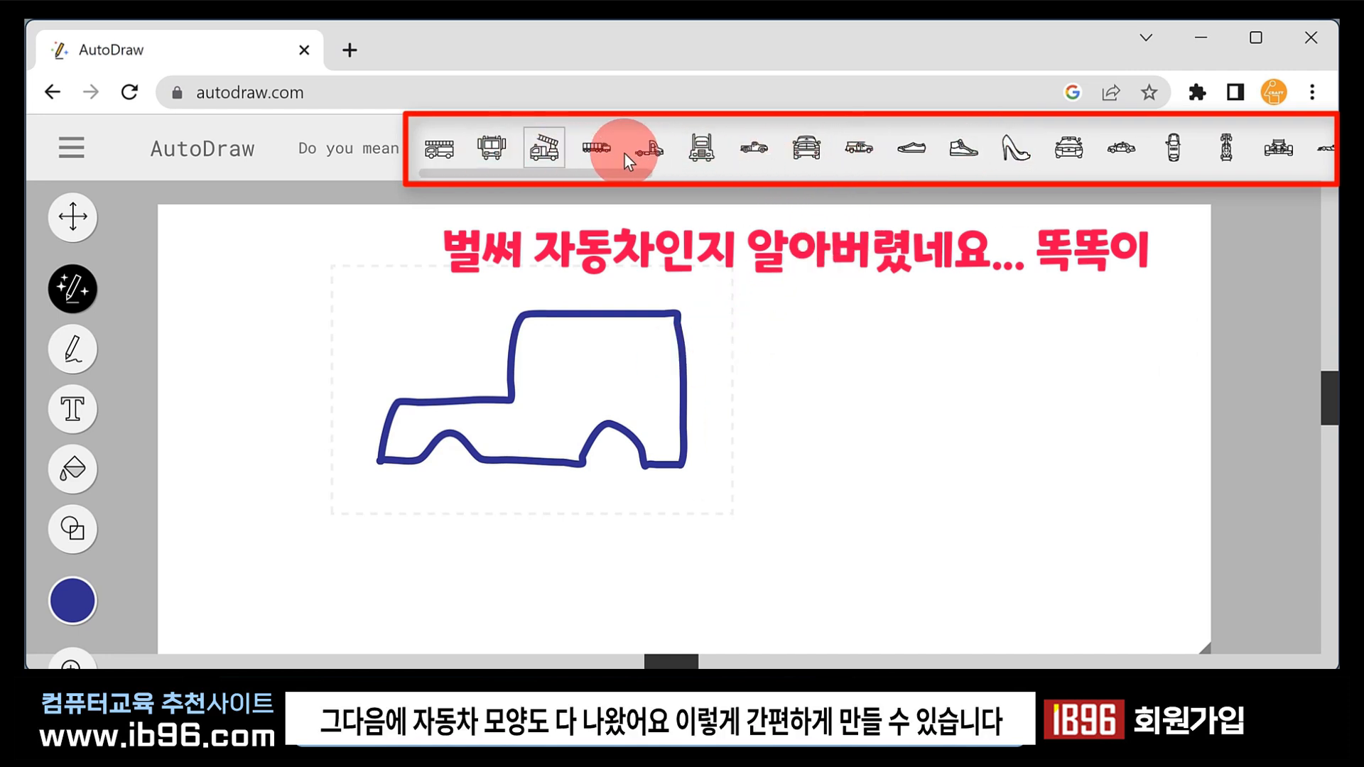
pyautogui.click(854, 145)
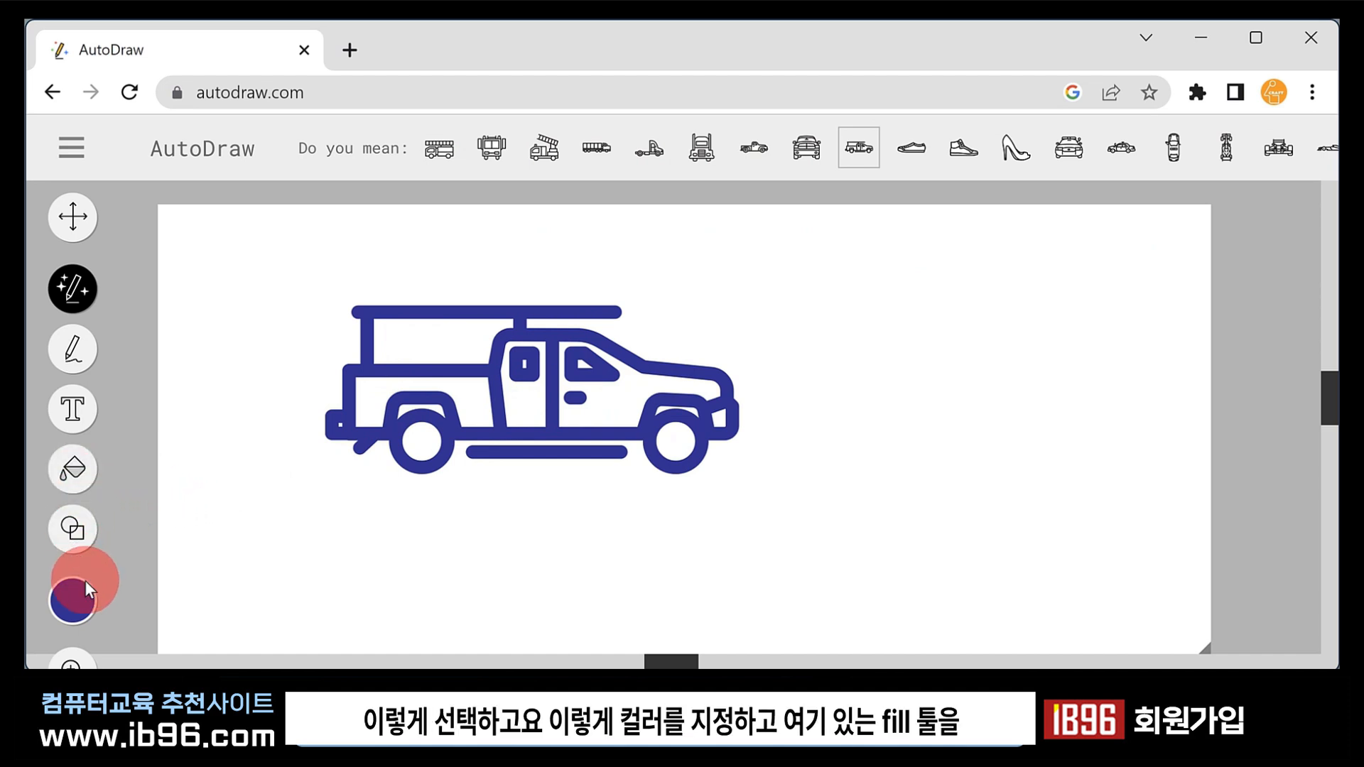
# Set the drawing colour to green and recolour the pickup truck with the Fill tool.
pyautogui.click(331, 601)
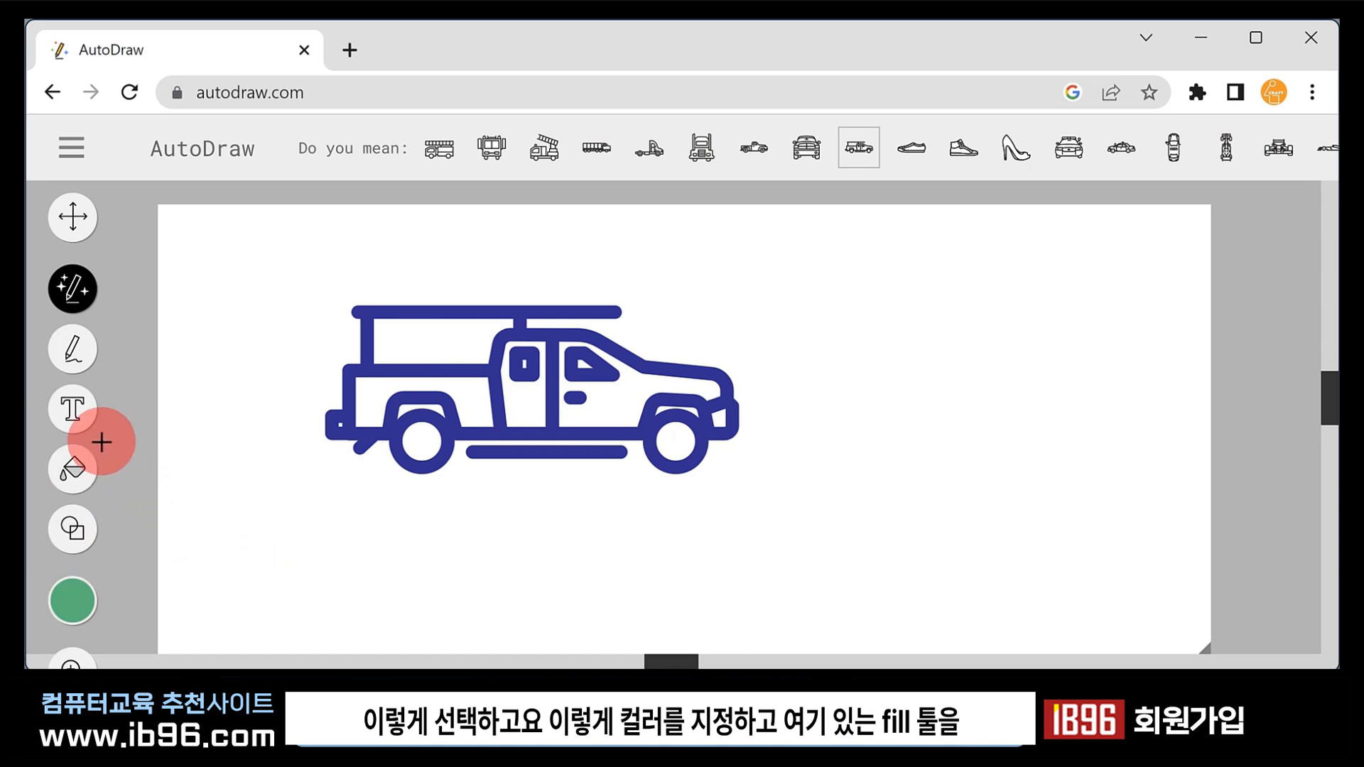
pyautogui.click(77, 466)
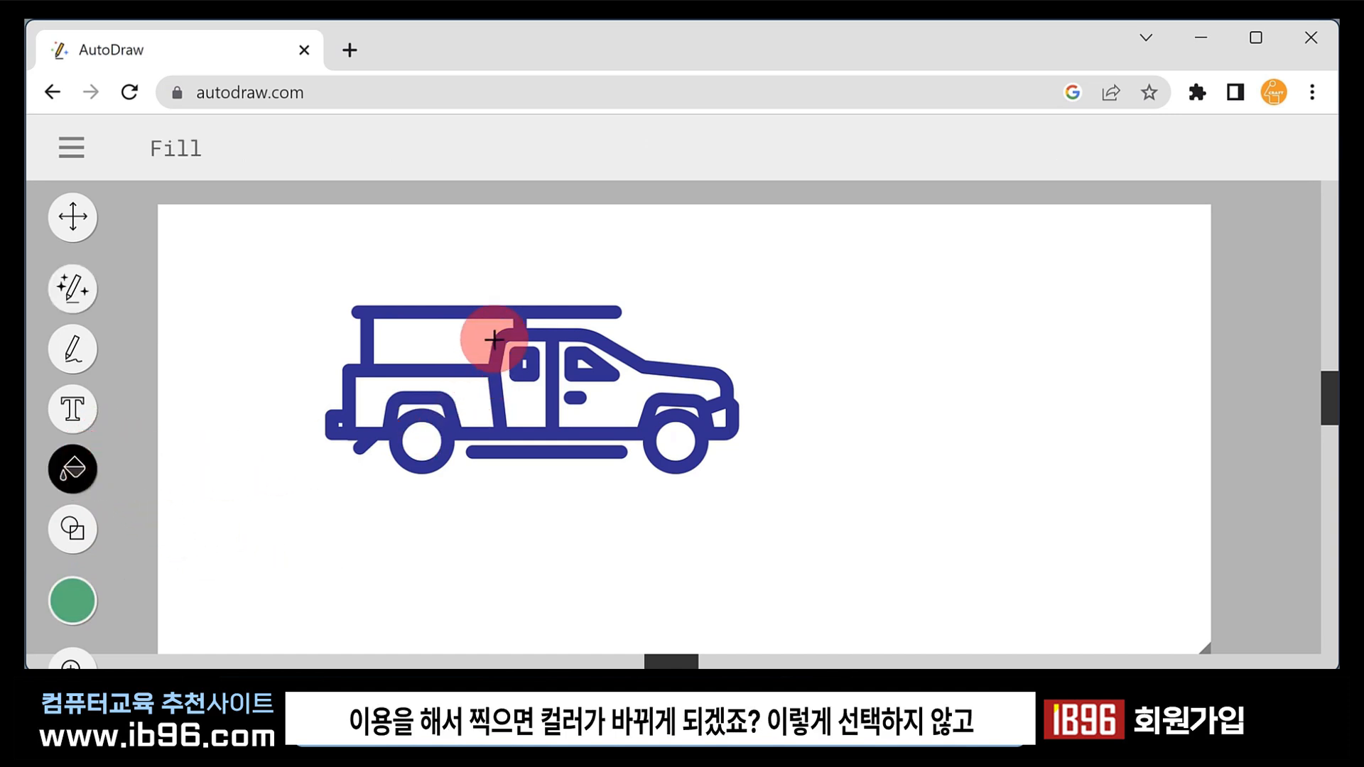
pyautogui.click(496, 314)
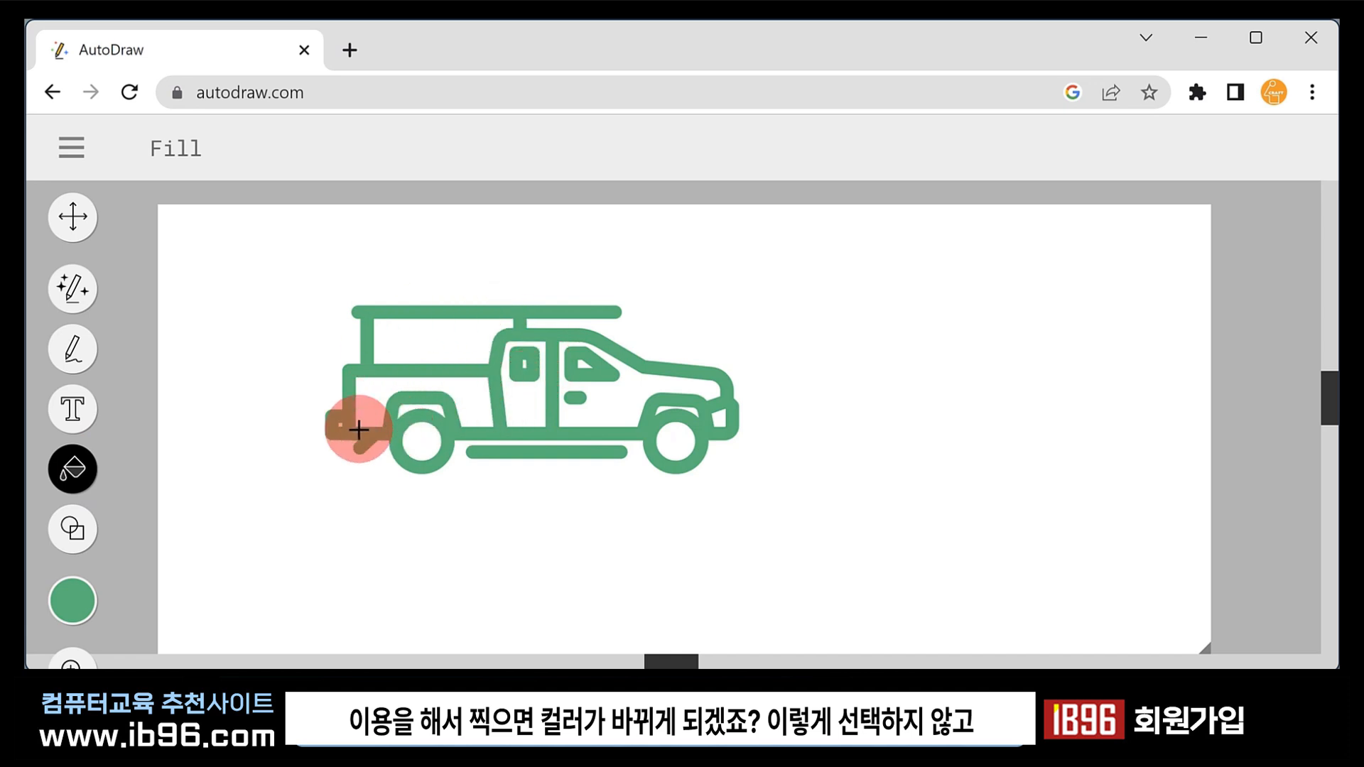
# Select the pickup truck with the Select tool and change its colour to purple.
pyautogui.click(88, 231)
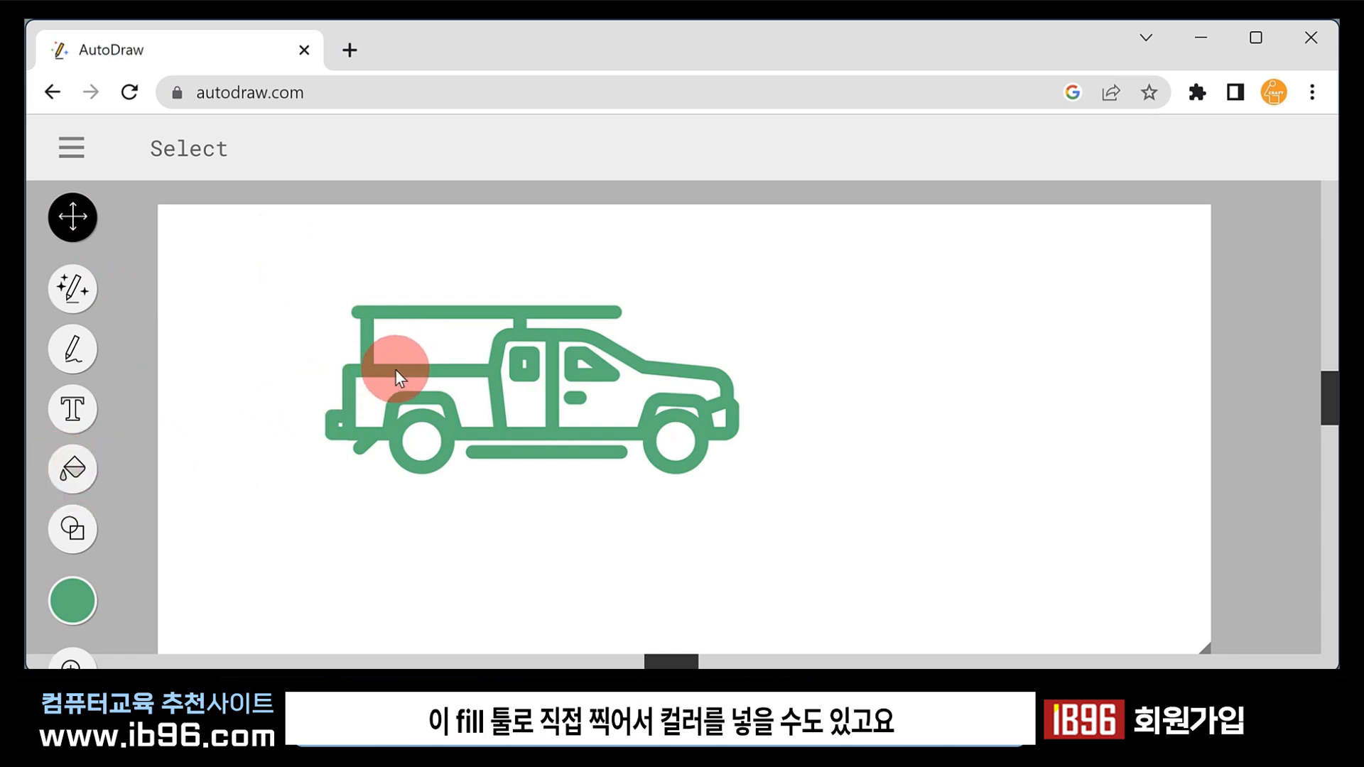
pyautogui.click(70, 595)
pyautogui.click(81, 208)
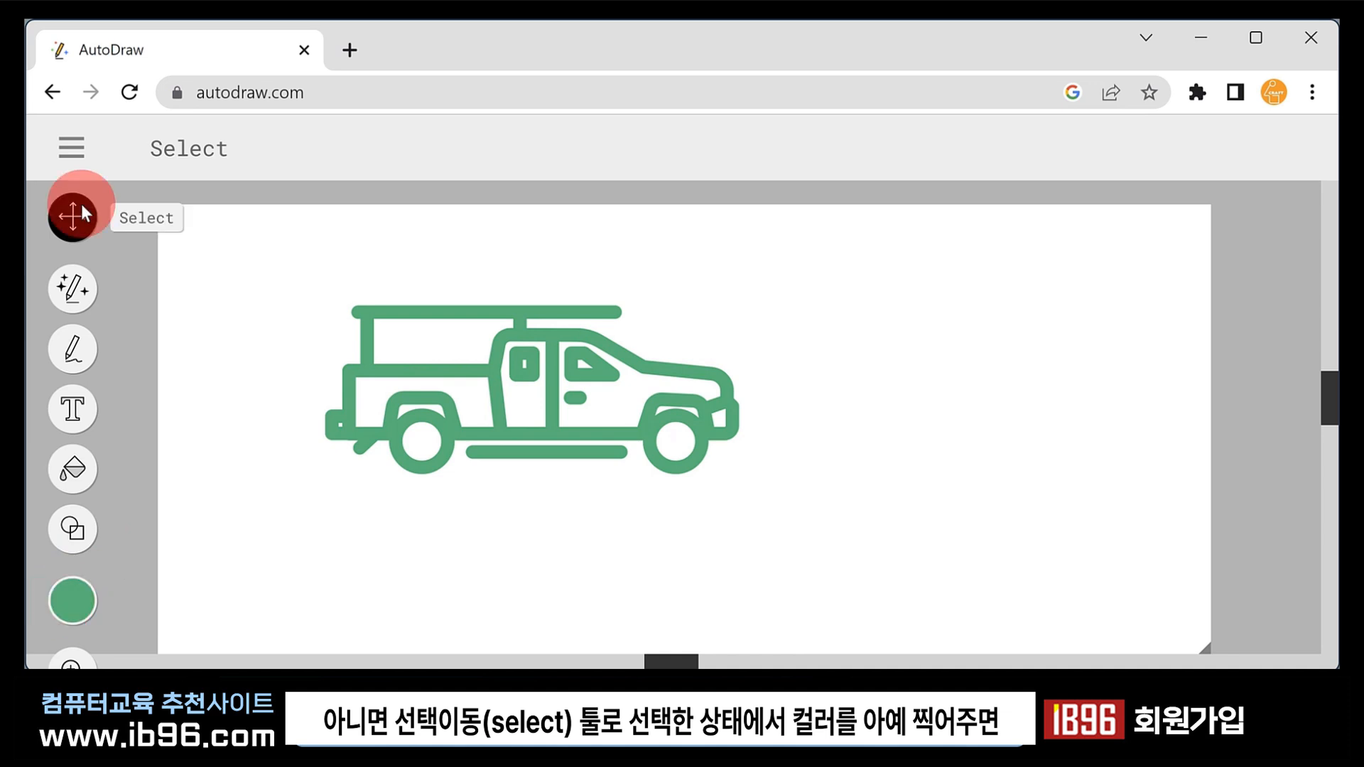
pyautogui.click(388, 314)
pyautogui.click(79, 602)
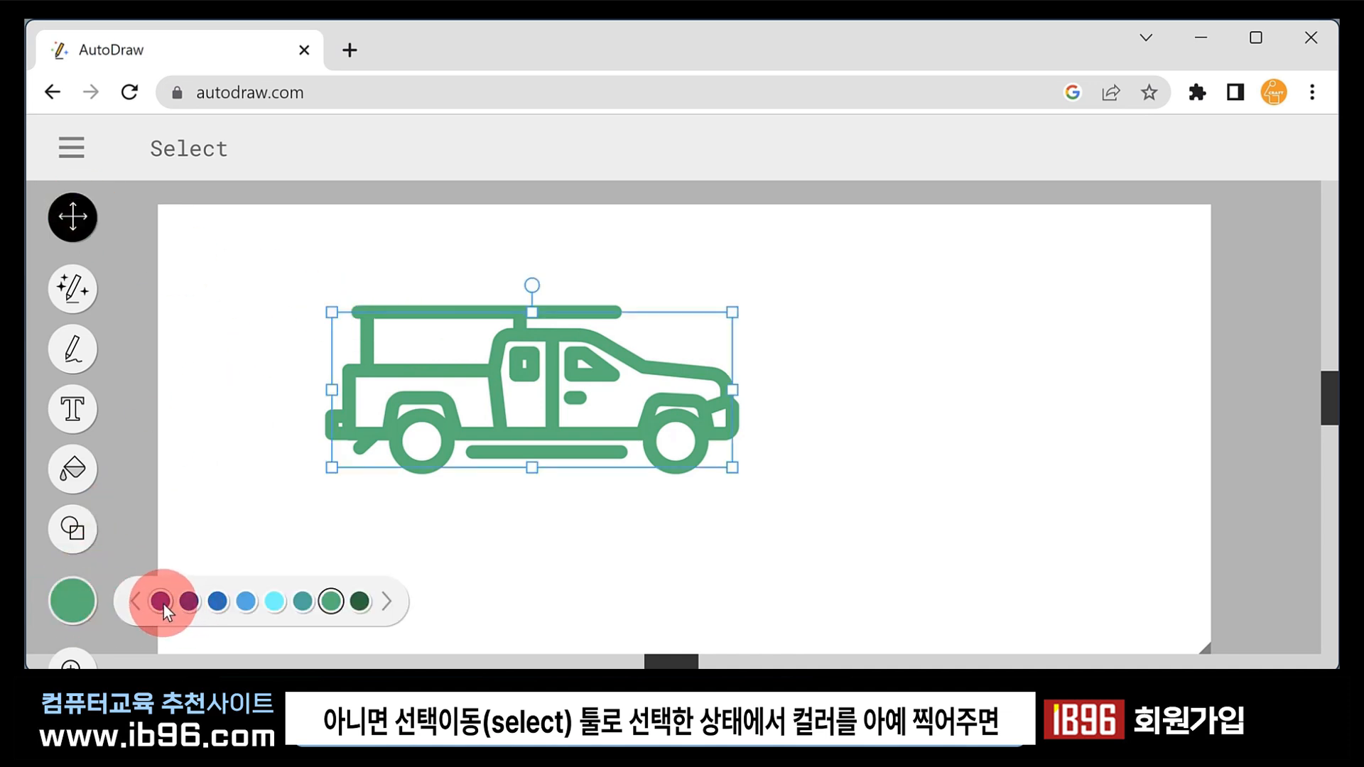
pyautogui.click(164, 603)
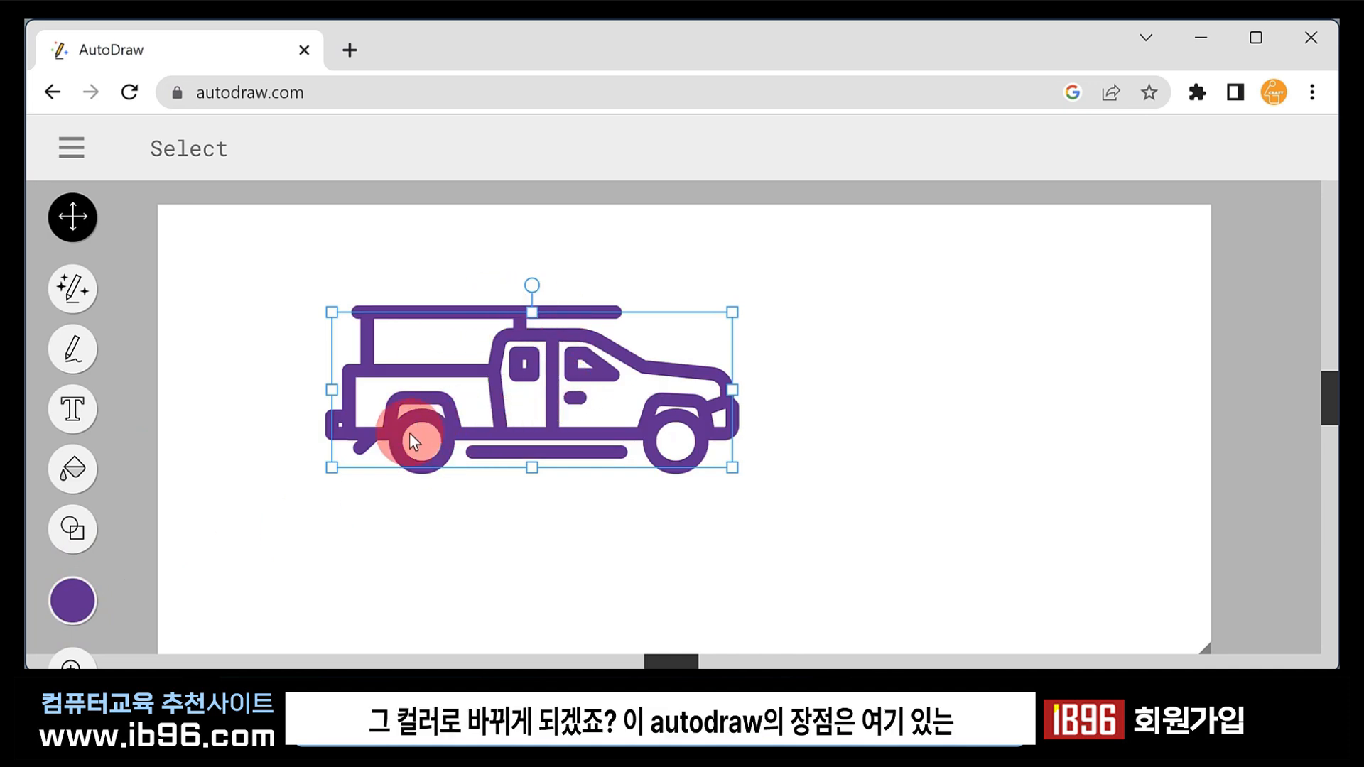
# Delete the selected pickup truck and activate the AutoDraw tool.
pyautogui.press('Delete')
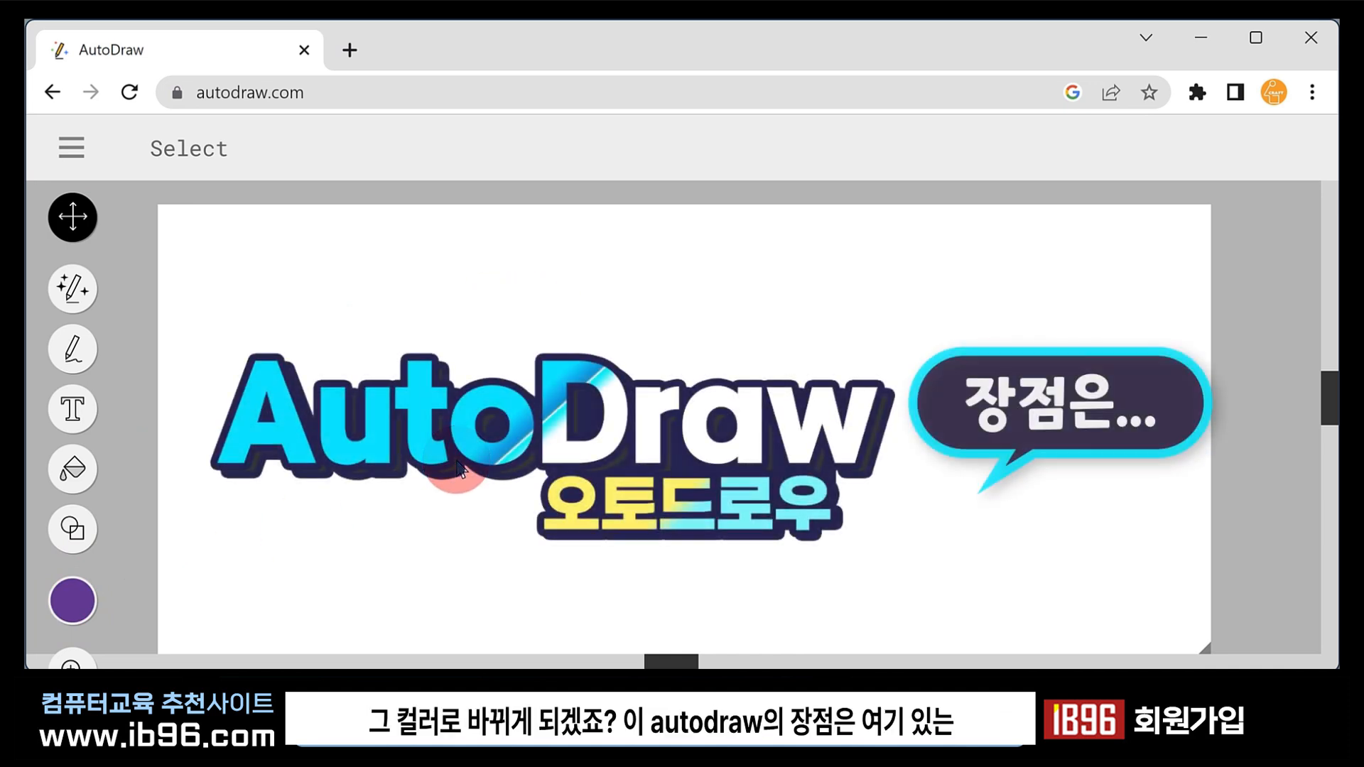
pyautogui.click(74, 286)
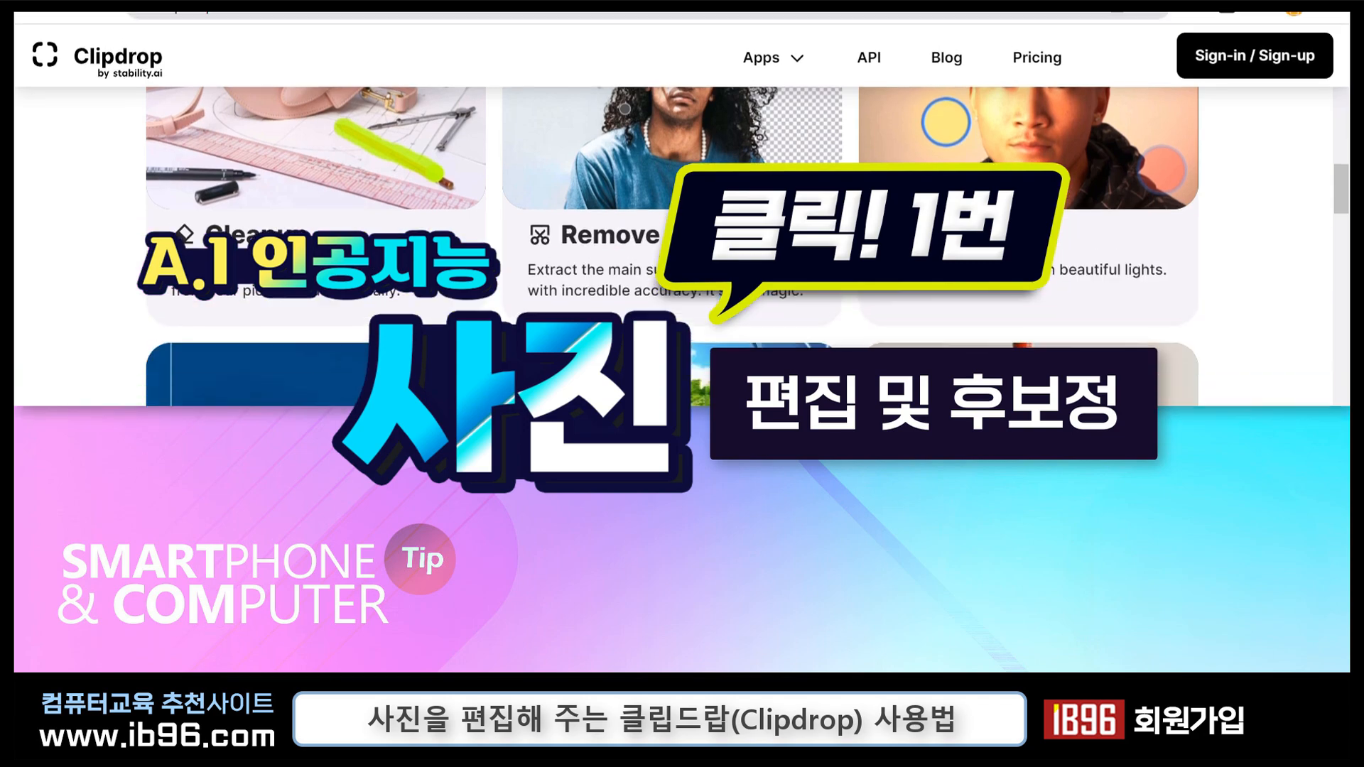
# Switch to the Clipdrop website and view its Tools section.
pyautogui.scroll(5, 682, 391)
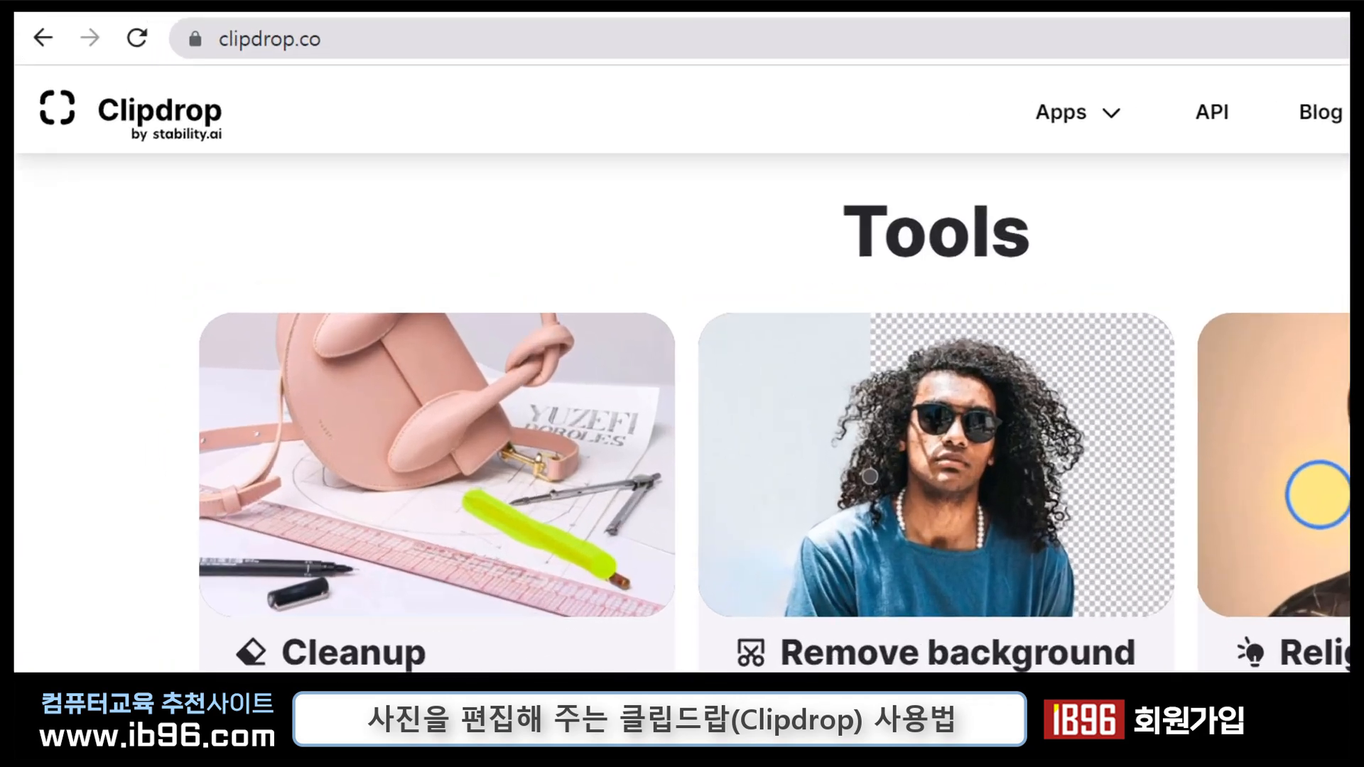
pyautogui.click(187, 30)
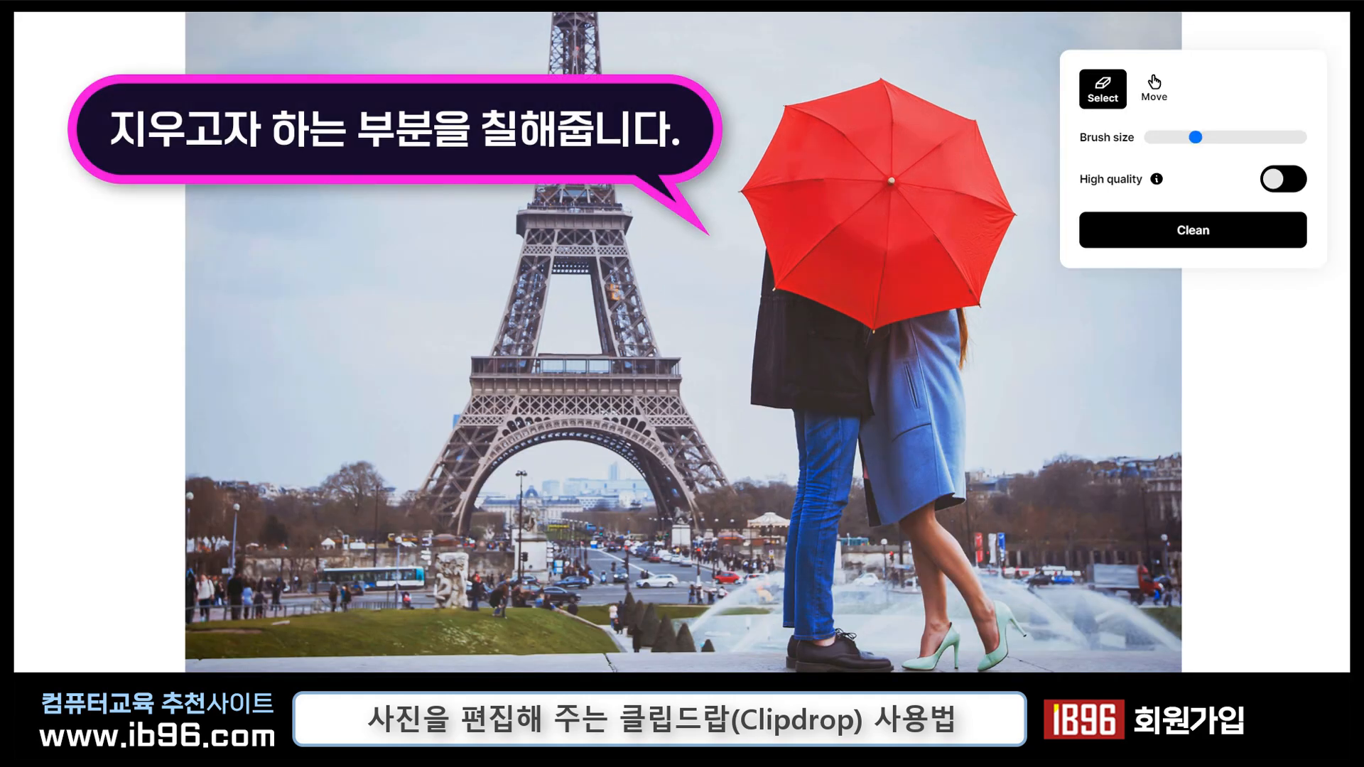
# Brush over the couple with the red umbrella in the Eiffel Tower photo and clean them away.
pyautogui.moveTo(883, 664)
pyautogui.mouseDown()
pyautogui.moveTo(756, 399)
pyautogui.moveTo(991, 584)
pyautogui.moveTo(874, 398)
pyautogui.moveTo(884, 234)
pyautogui.mouseUp()
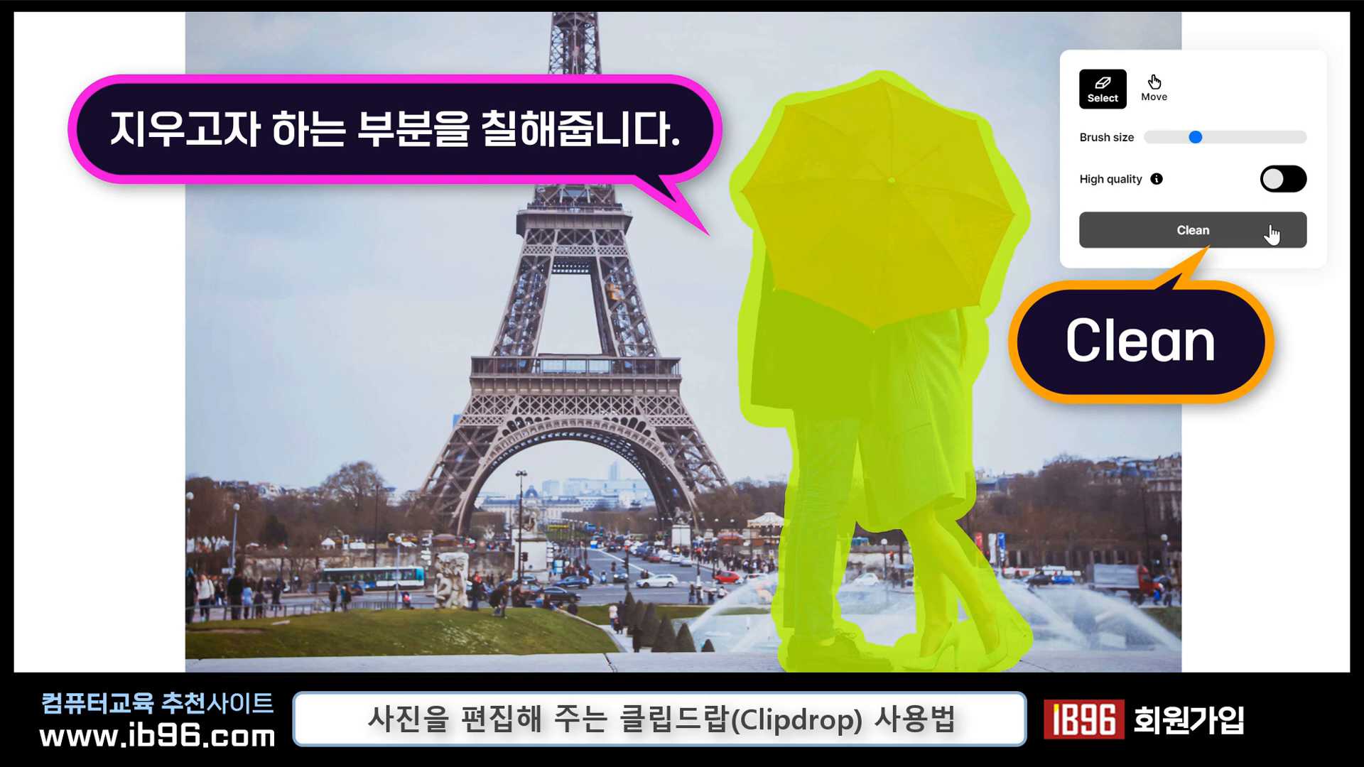
pyautogui.press('h')
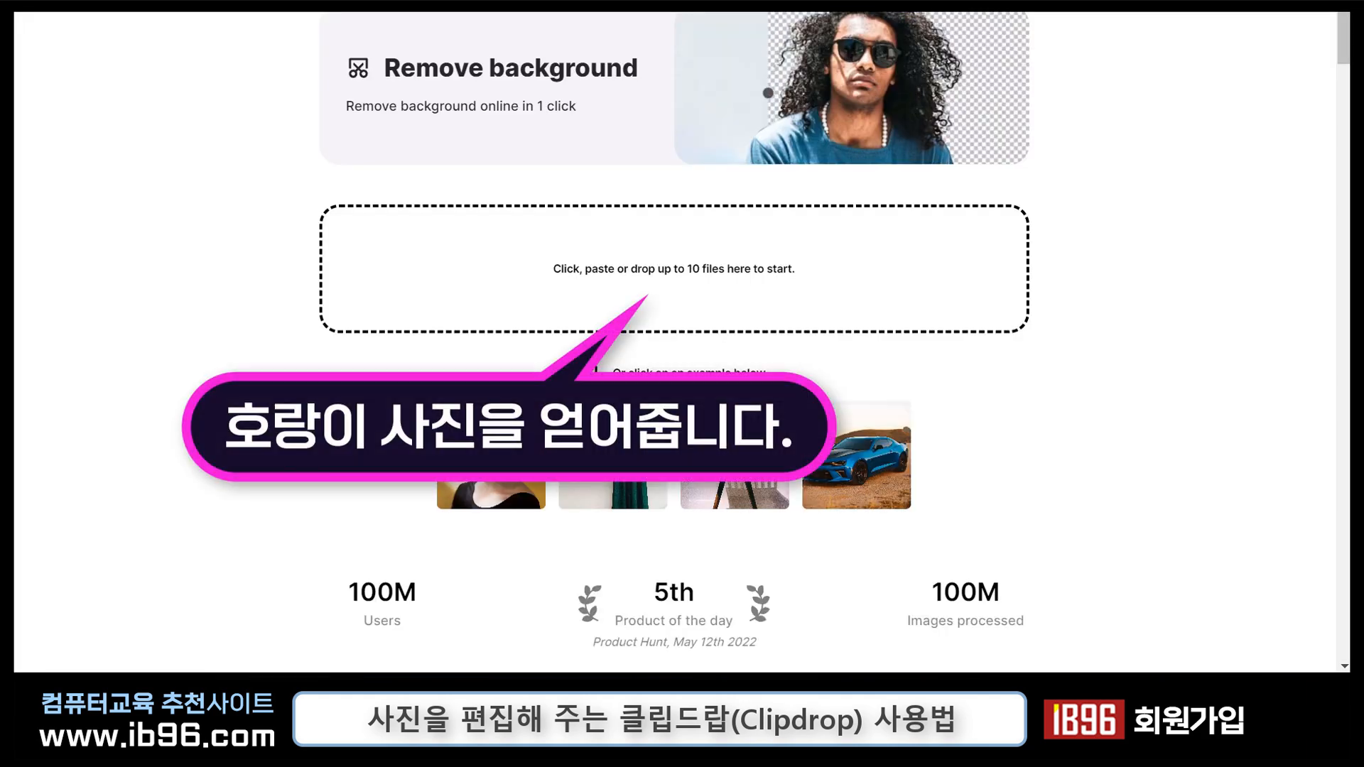
# Add the tiger photo to the upload area of the Remove background tool.
pyautogui.moveTo(18, 252); pyautogui.dragTo(552, 262)
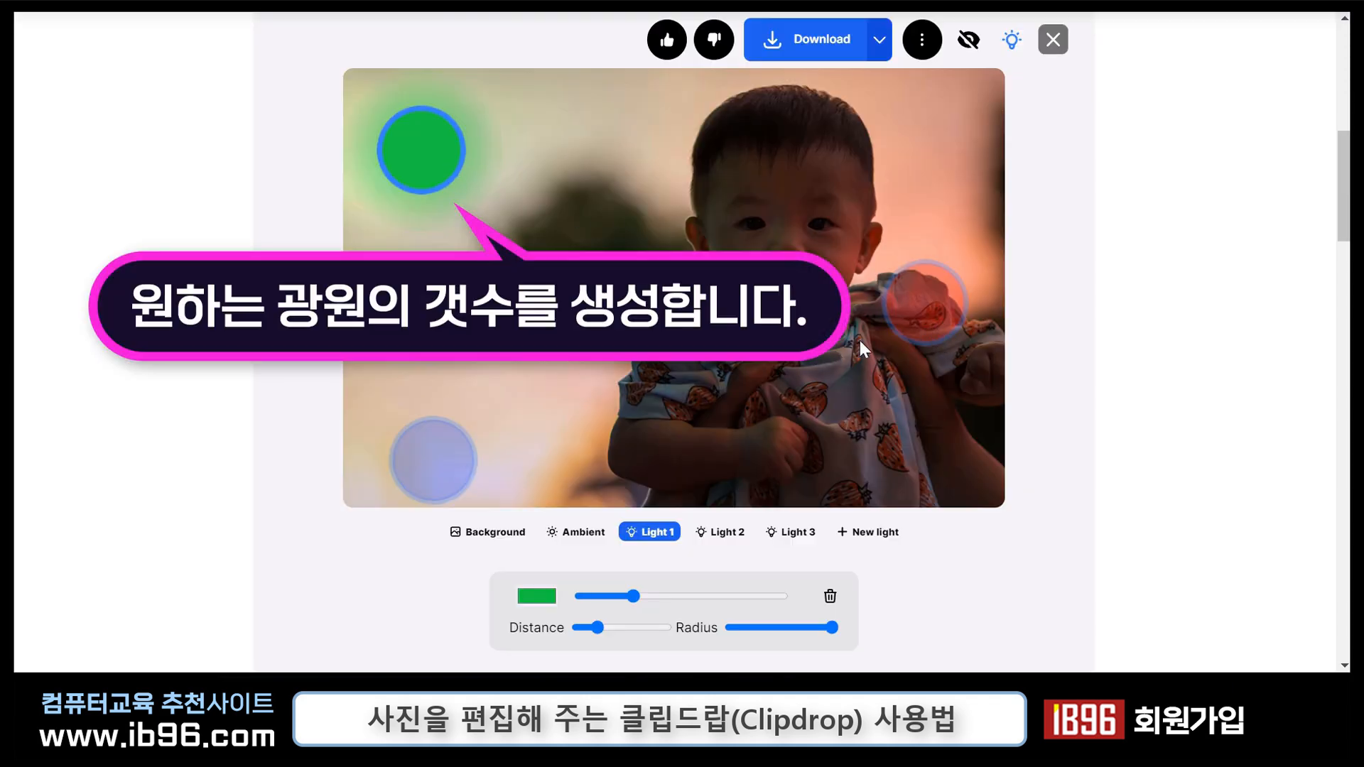
# In the Relight tool, change the red Light 3 to white and increase its distance.
pyautogui.click(916, 324)
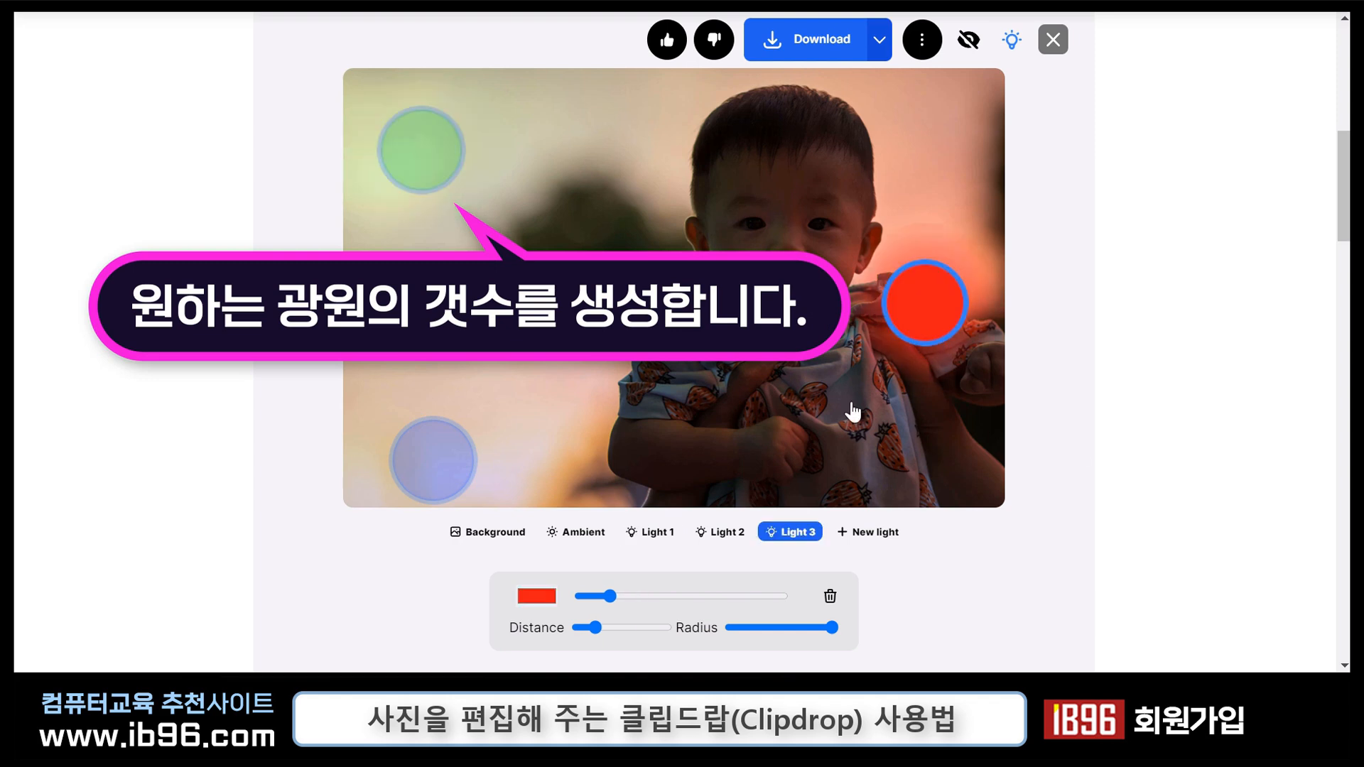
pyautogui.click(536, 596)
pyautogui.moveTo(559, 445); pyautogui.dragTo(487, 373)
pyautogui.moveTo(596, 629); pyautogui.dragTo(626, 628)
# Change the green Light 1 in the child's photo to white.
pyautogui.click(433, 167)
pyautogui.click(536, 596)
pyautogui.click(574, 464)
pyautogui.moveTo(573, 463); pyautogui.dragTo(478, 341)
# Turn the relighting off and on to compare the photo, and move Light 3 up beside the child's head.
pyautogui.click(1012, 41)
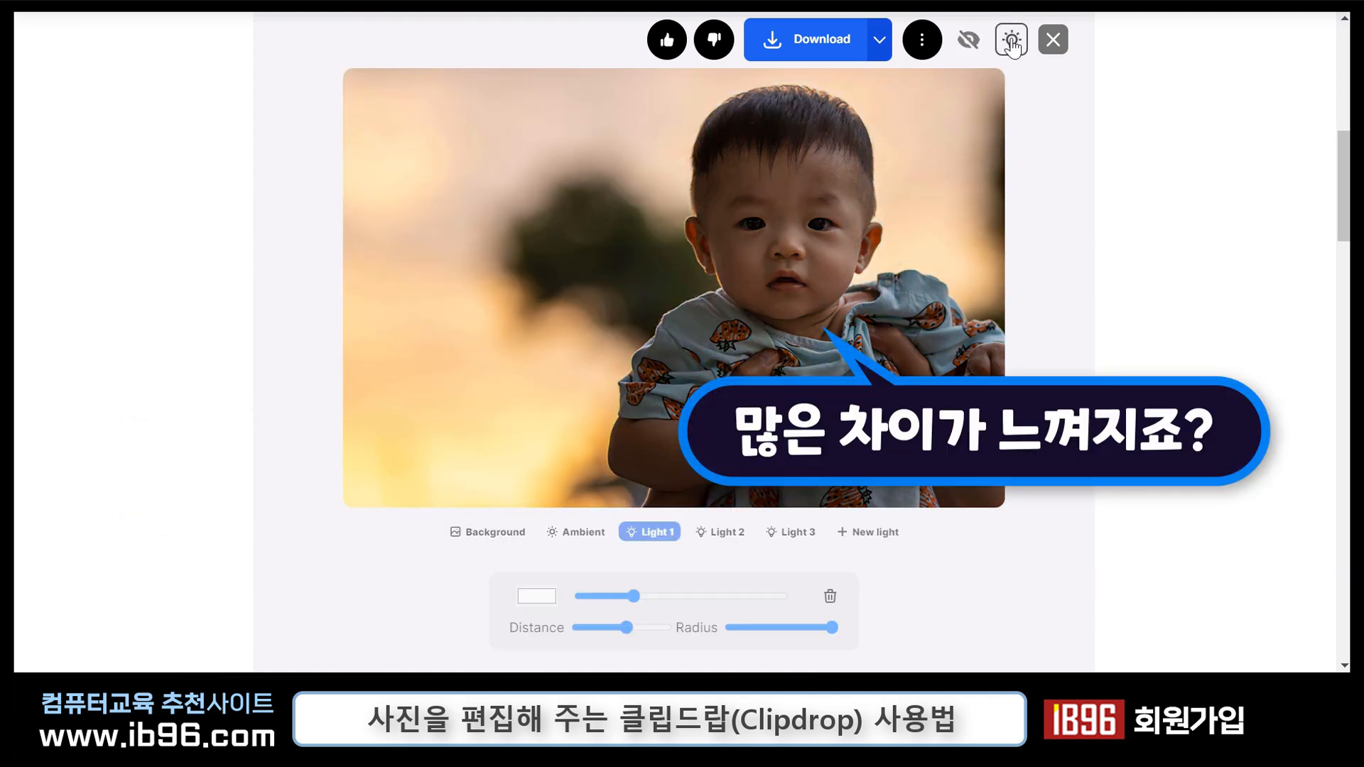
pyautogui.click(1012, 41)
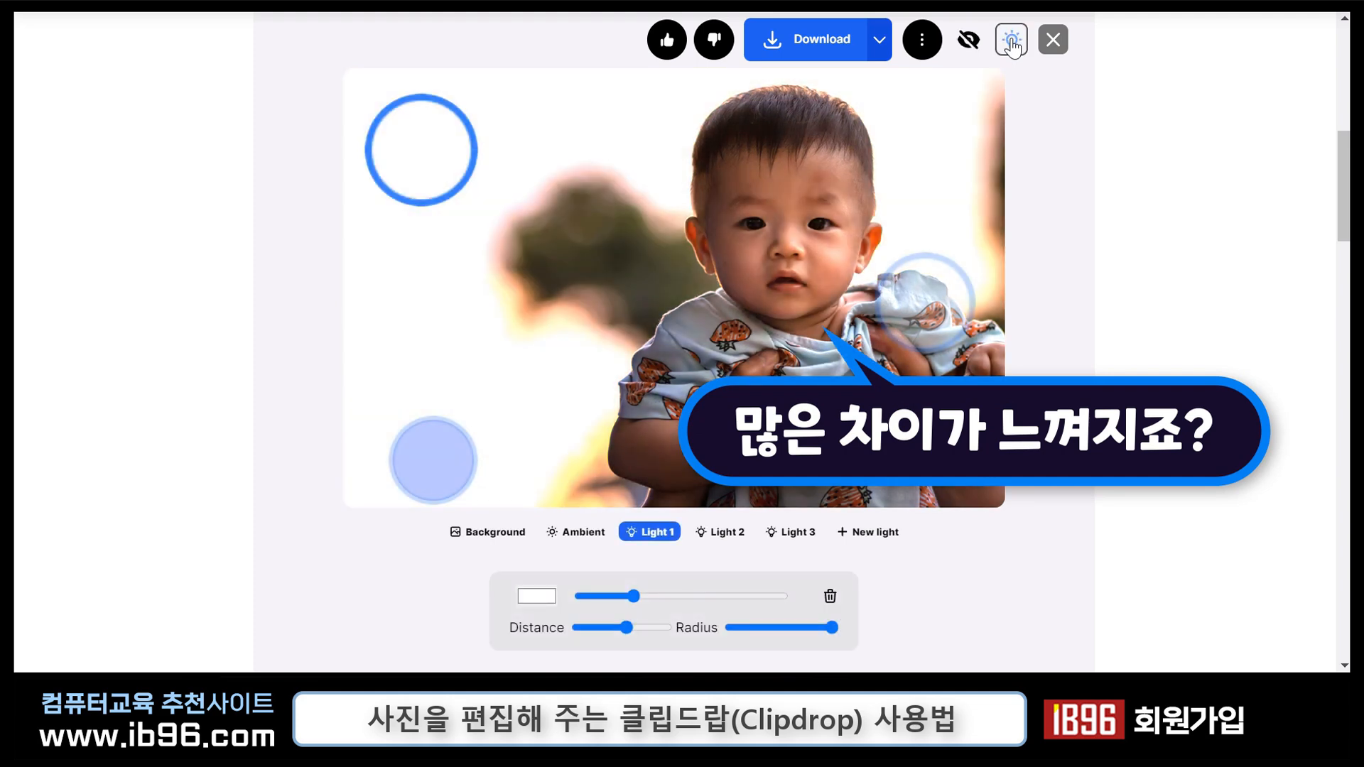
pyautogui.moveTo(925, 301); pyautogui.dragTo(940, 136)
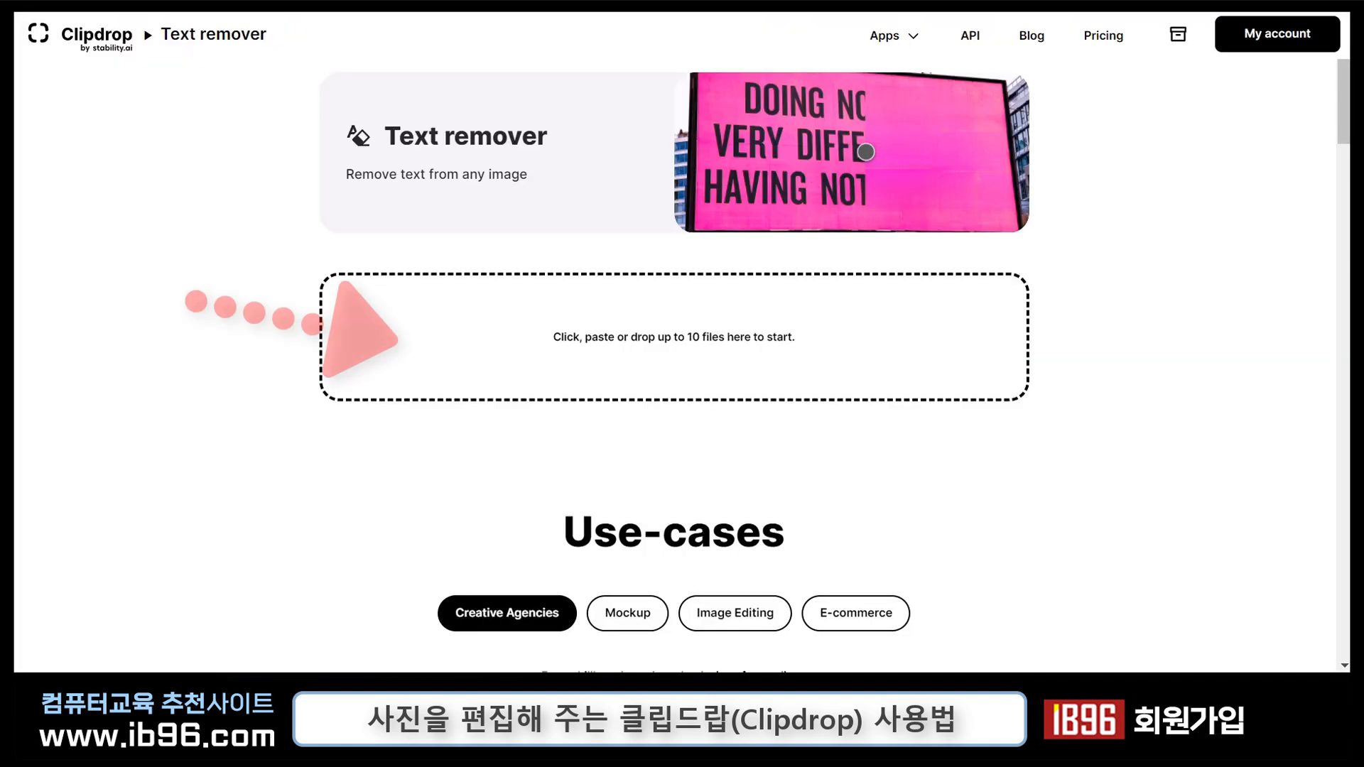
# Add an image to the upload area of the Text remover tool.
pyautogui.moveTo(18, 220); pyautogui.dragTo(526, 304)
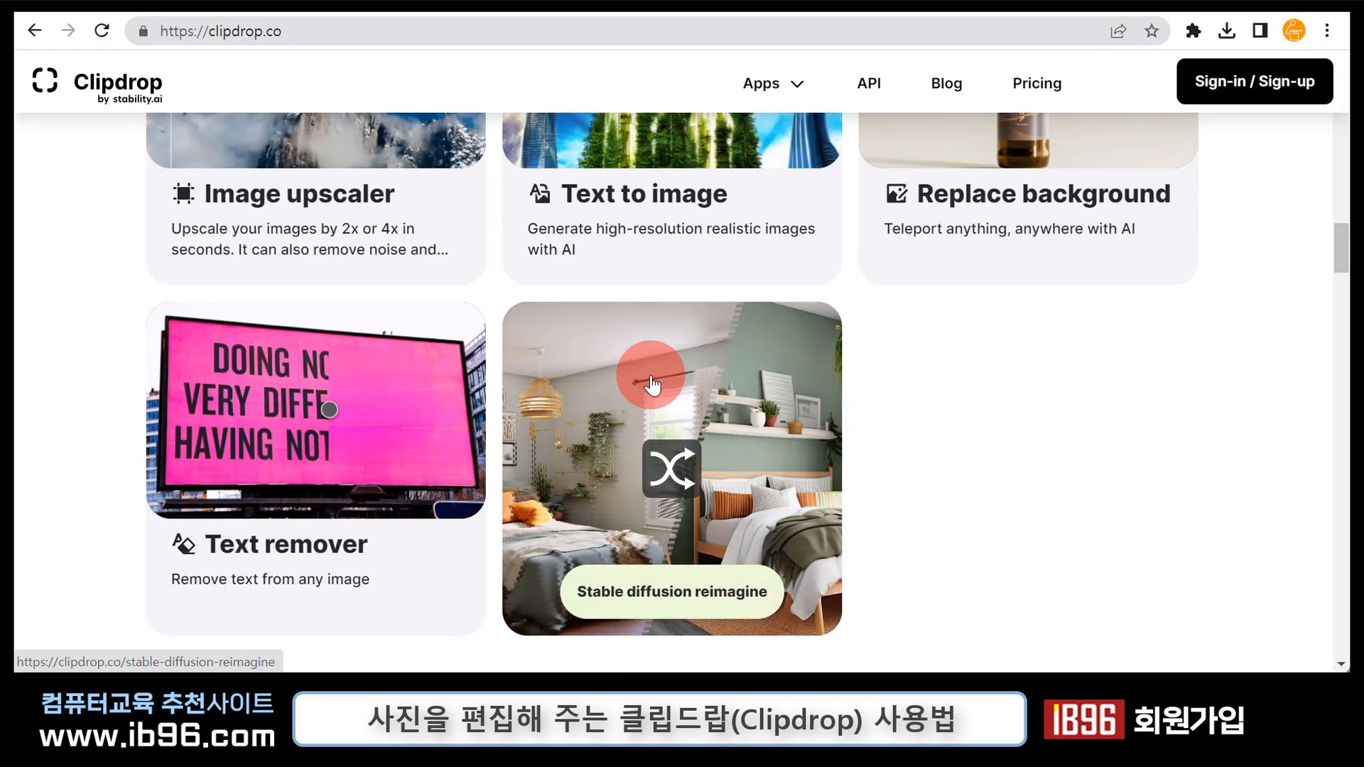
# Open the Cleanup tool from Clipdrop's tool list, and open and cancel its file selection dialog.
pyautogui.scroll(1, 651, 384)
pyautogui.scroll(6, 651, 385)
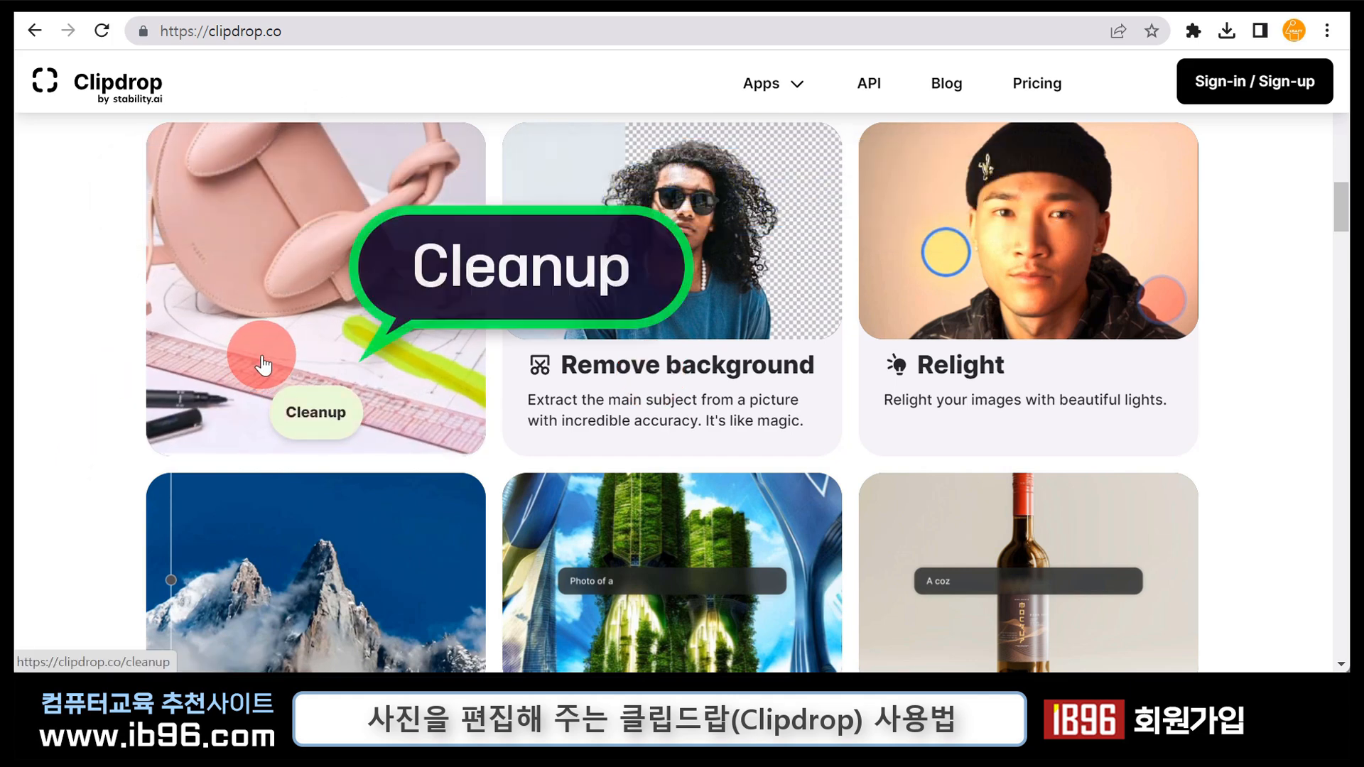
pyautogui.click(323, 411)
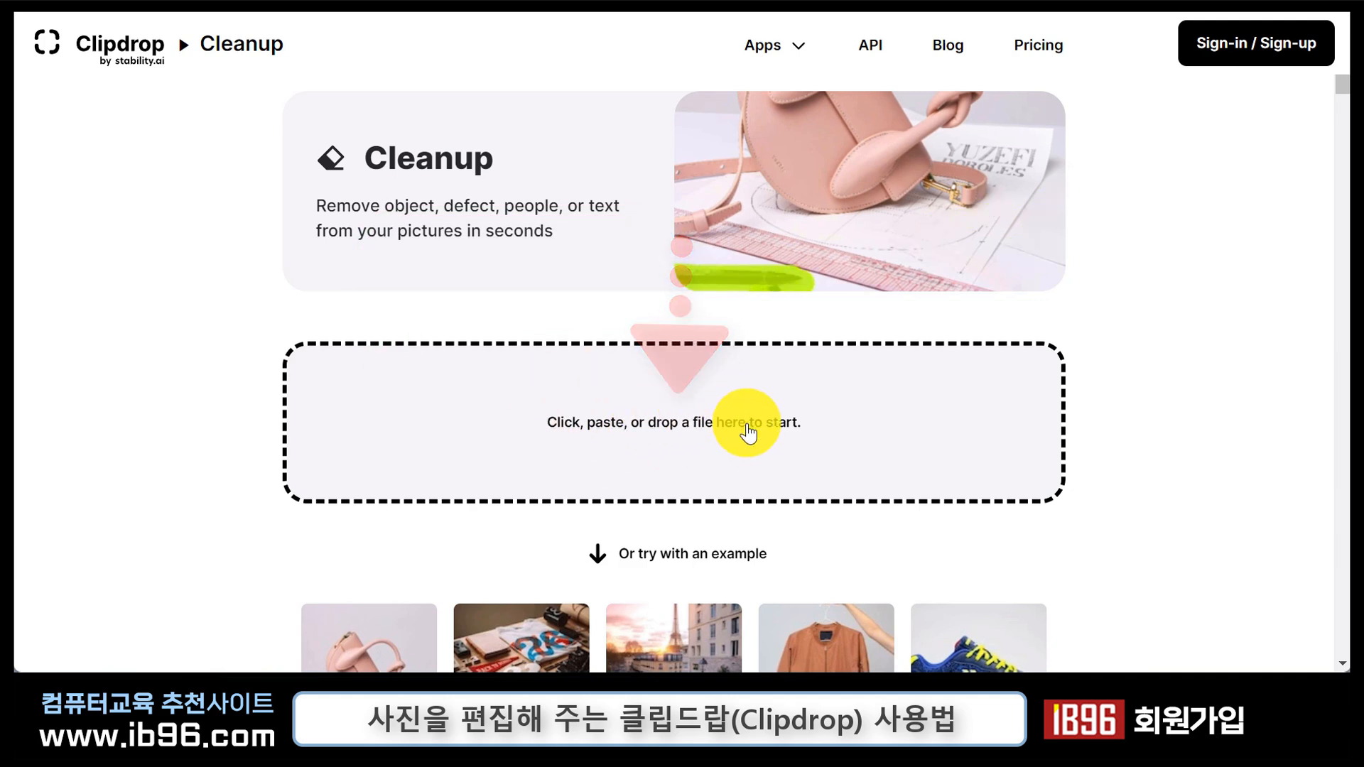
pyautogui.click(695, 422)
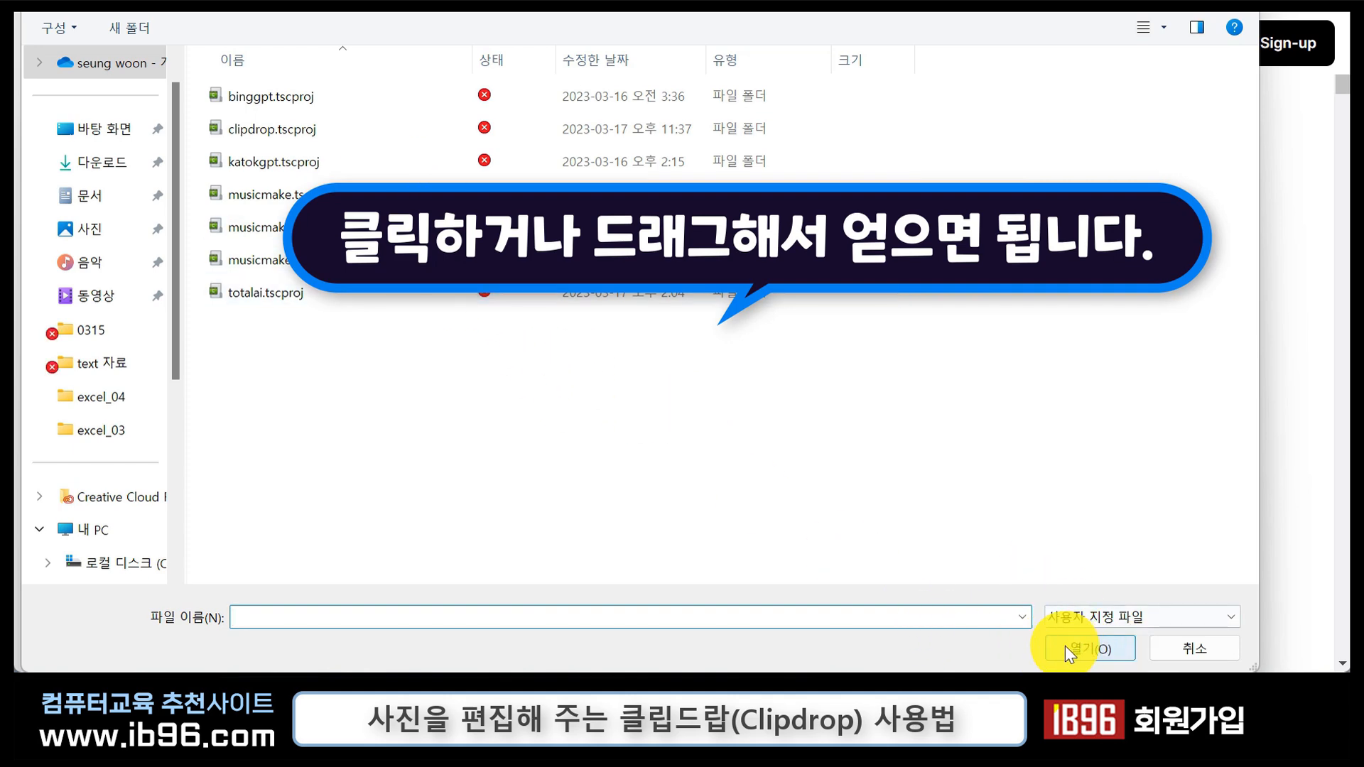
pyautogui.click(1167, 646)
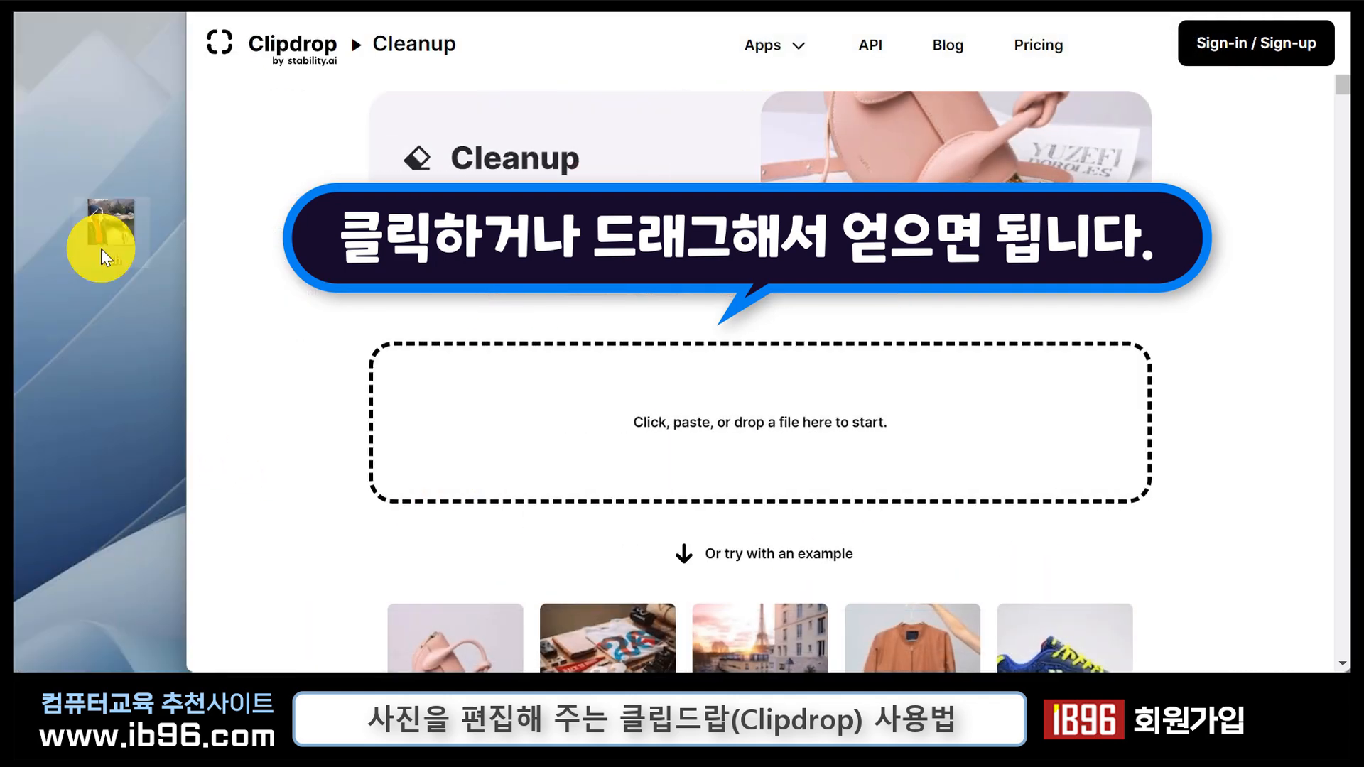
# Load the fishing photo into the Cleanup tool, then adjust its brush size and try to enable High quality.
pyautogui.moveTo(100, 235); pyautogui.dragTo(688, 396)
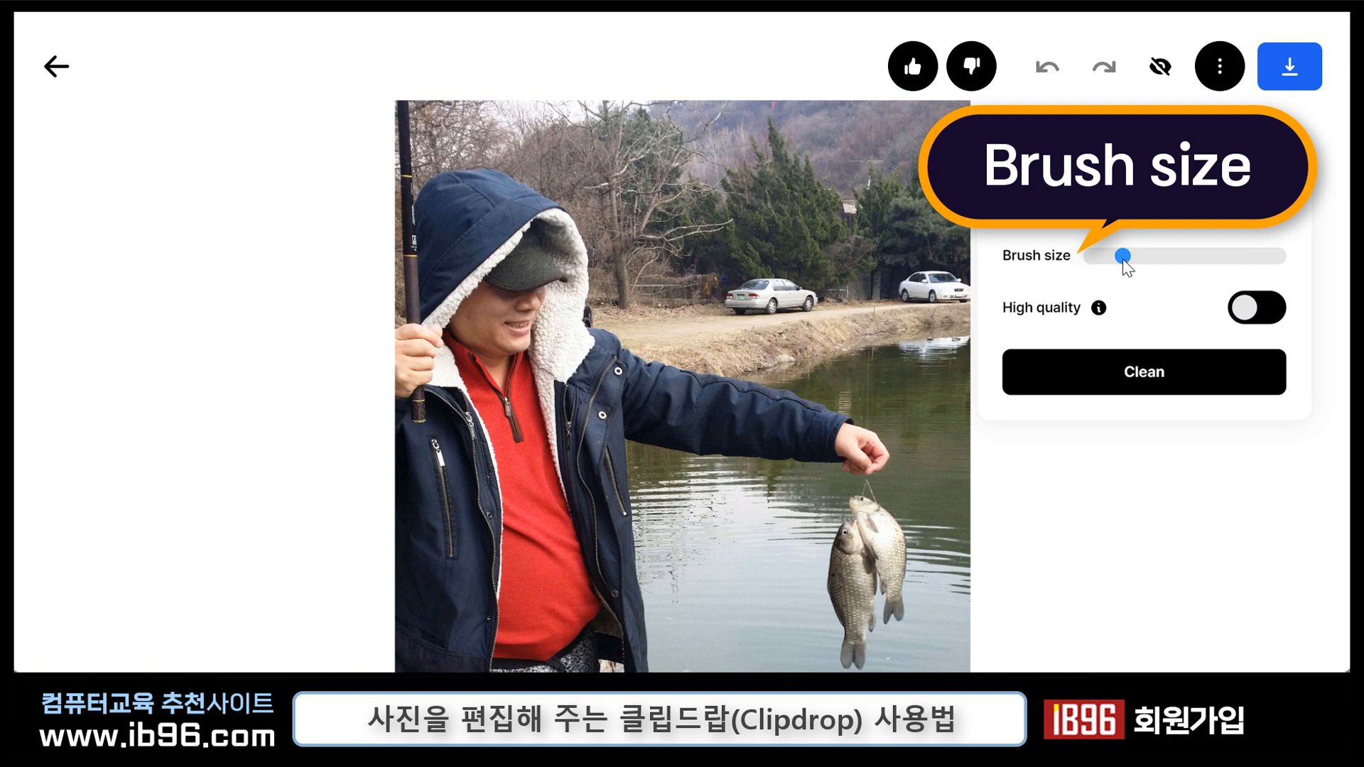
pyautogui.moveTo(1154, 262); pyautogui.dragTo(1132, 261)
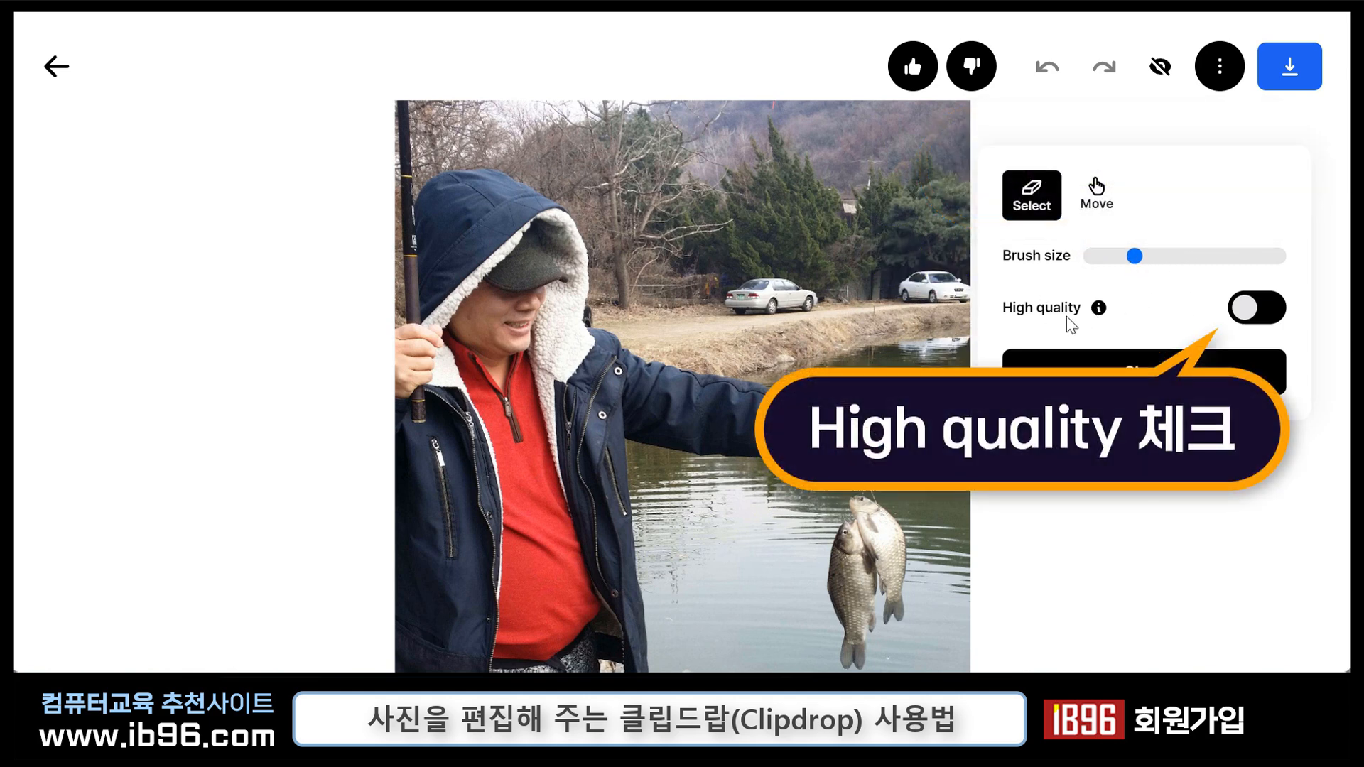
pyautogui.click(1263, 319)
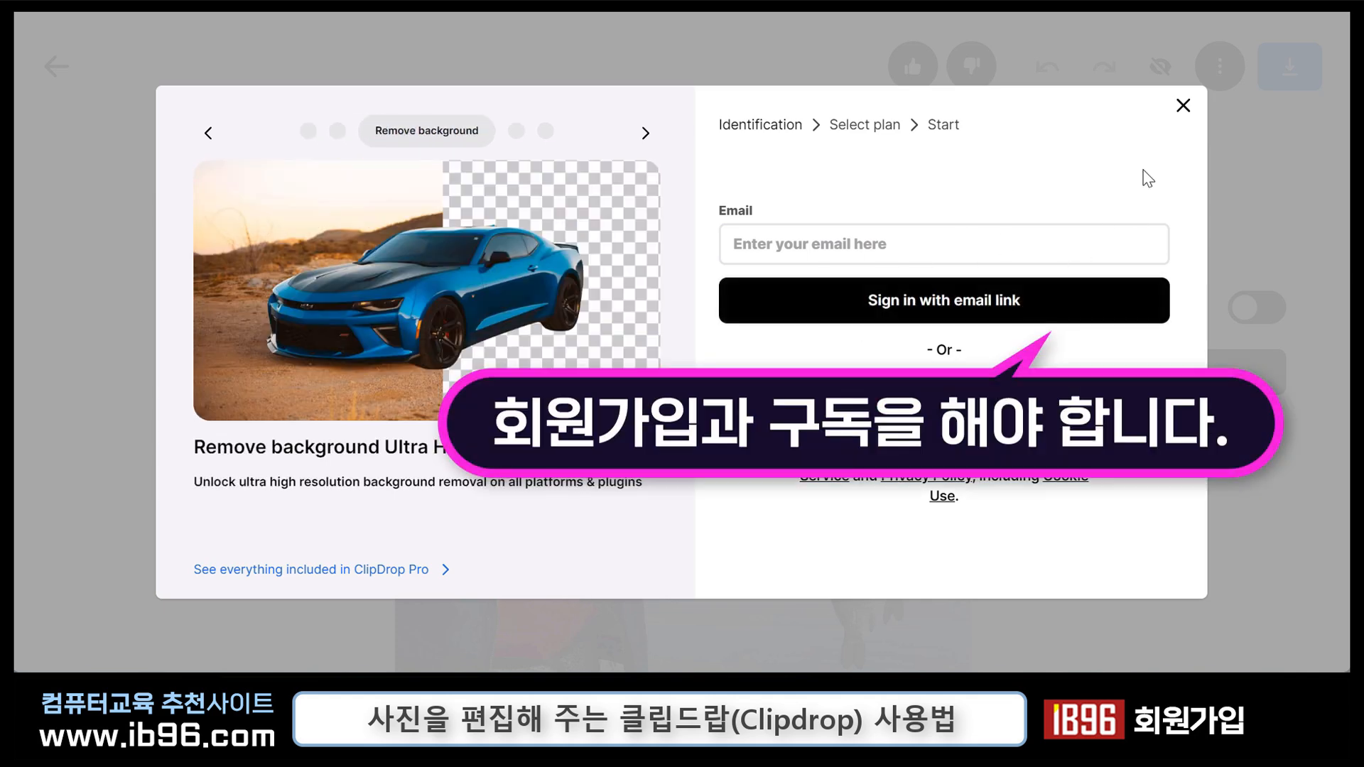
pyautogui.click(1182, 107)
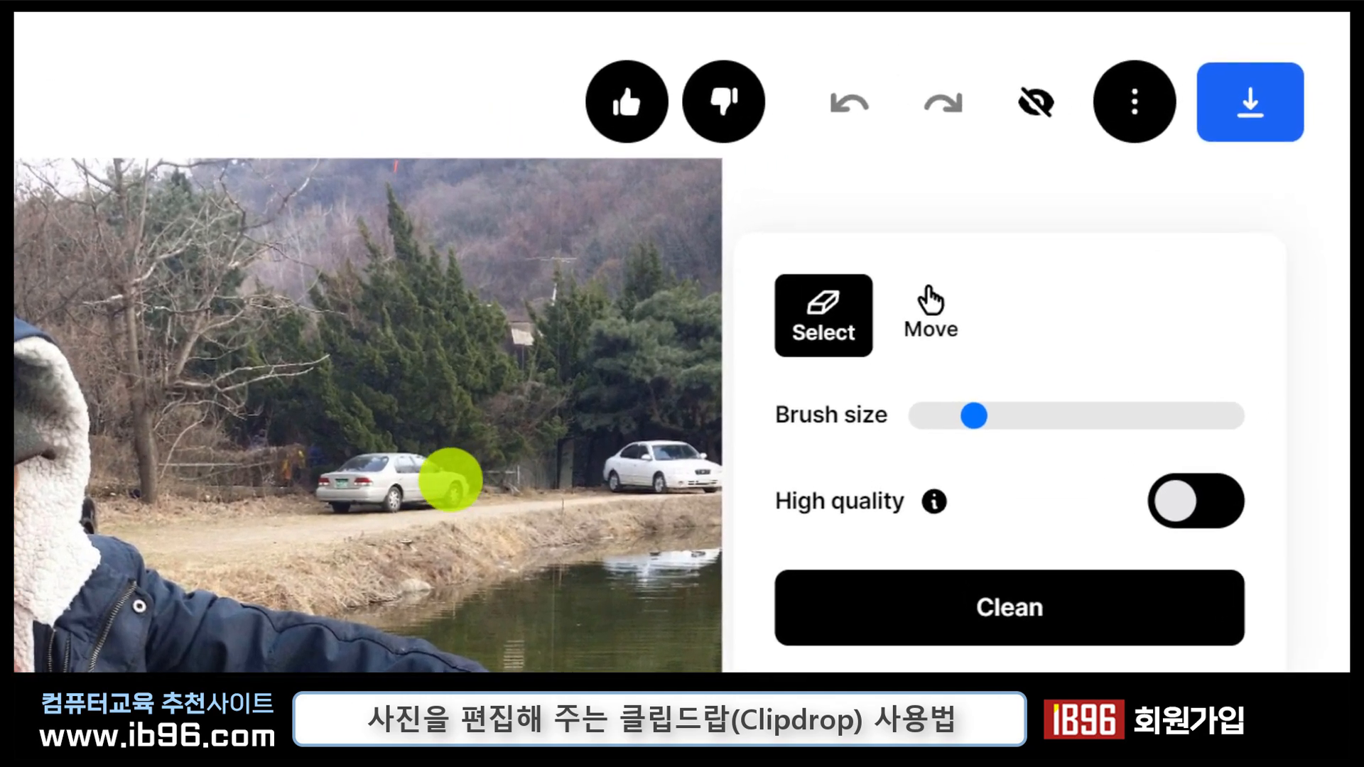
# Mark the two parked cars beside the pond with the brush and clean them out of the photo.
pyautogui.moveTo(451, 480); pyautogui.dragTo(327, 481)
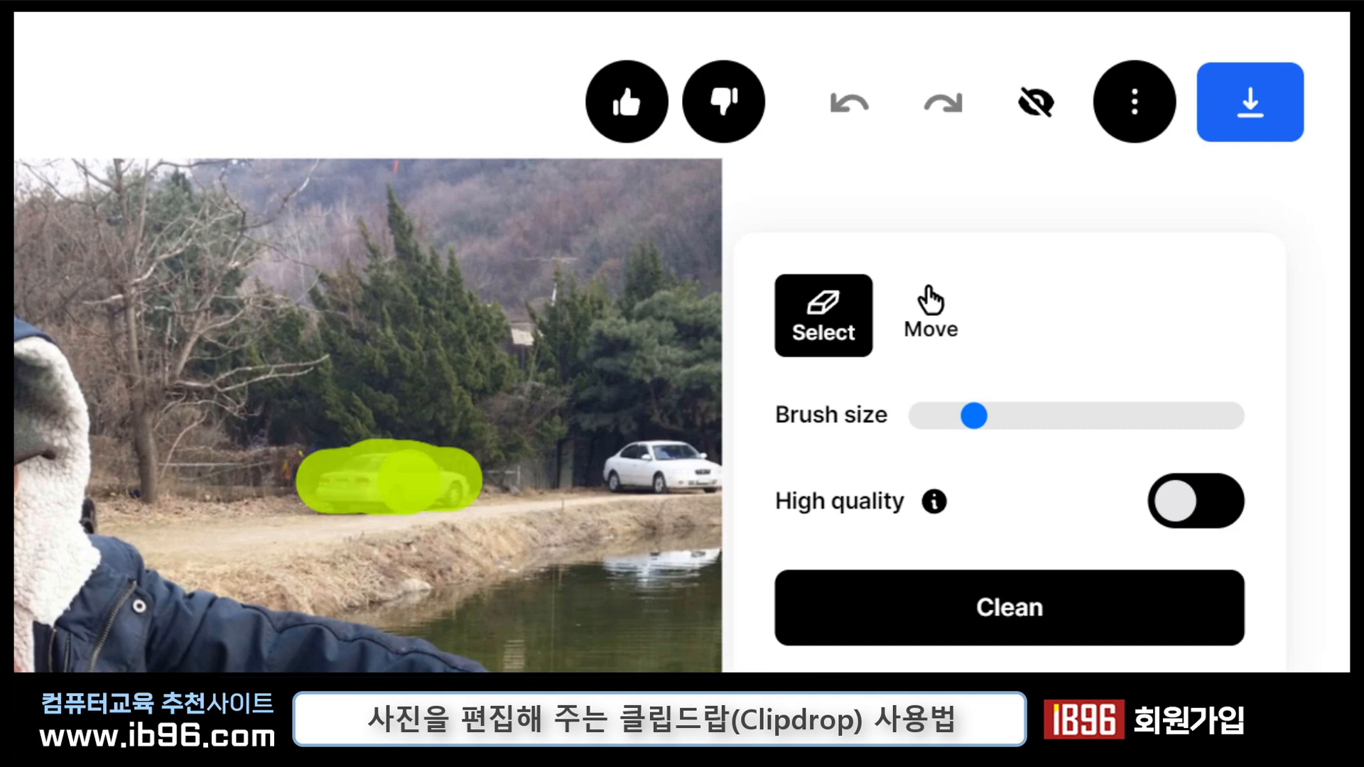
pyautogui.moveTo(410, 481); pyautogui.dragTo(414, 481)
pyautogui.moveTo(688, 466); pyautogui.dragTo(624, 466)
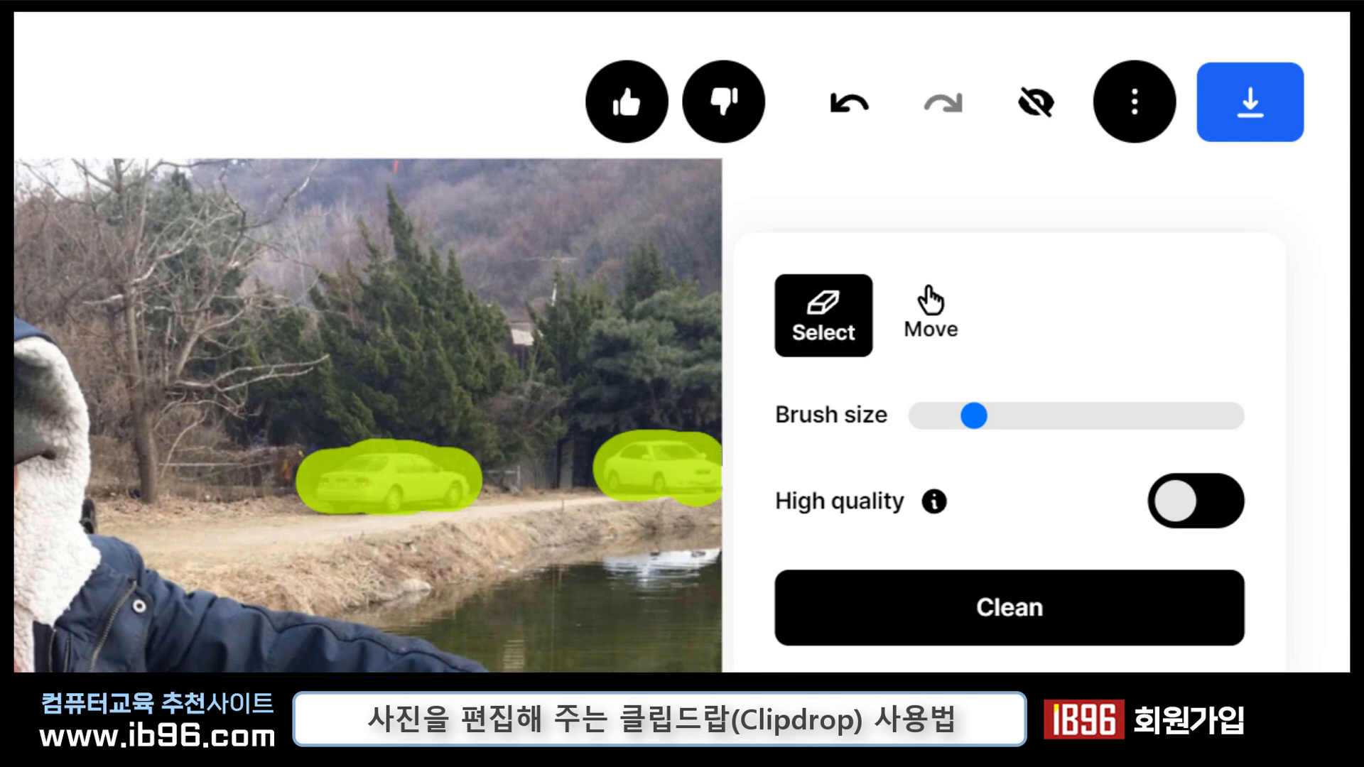
pyautogui.click(1045, 643)
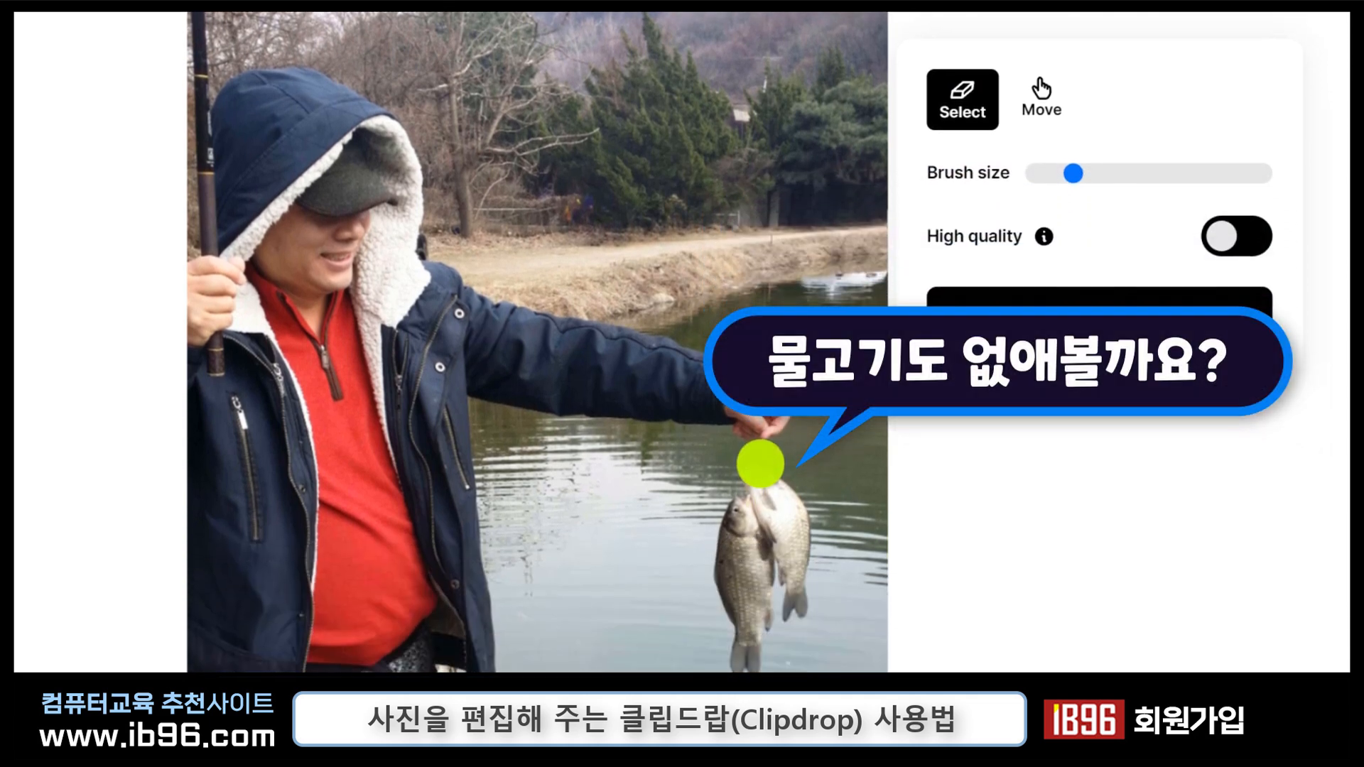
# Paint over both fish hanging from the man's hand and clean them out of the photo.
pyautogui.moveTo(761, 598); pyautogui.dragTo(760, 616)
pyautogui.moveTo(740, 523); pyautogui.dragTo(739, 638)
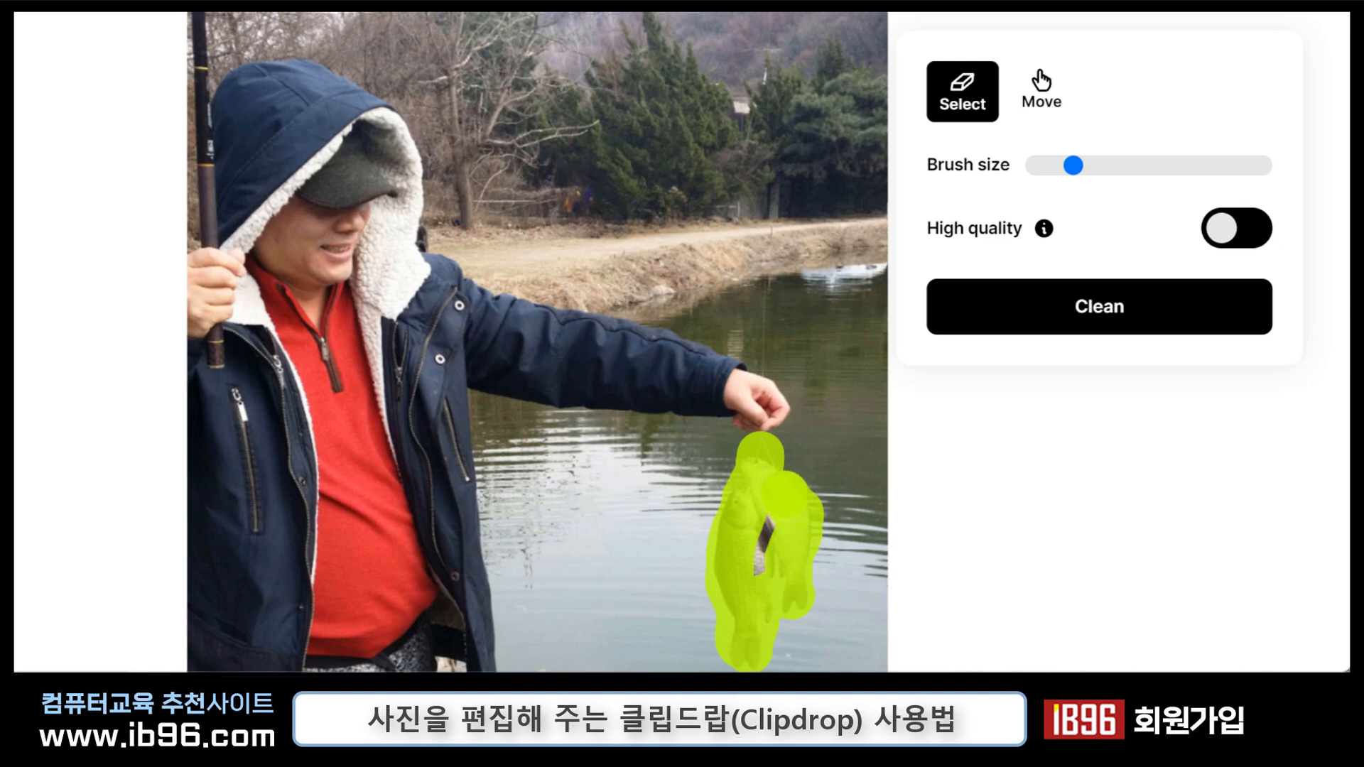
pyautogui.moveTo(743, 515)
pyautogui.mouseDown()
pyautogui.moveTo(750, 574)
pyautogui.moveTo(778, 605)
pyautogui.mouseUp()
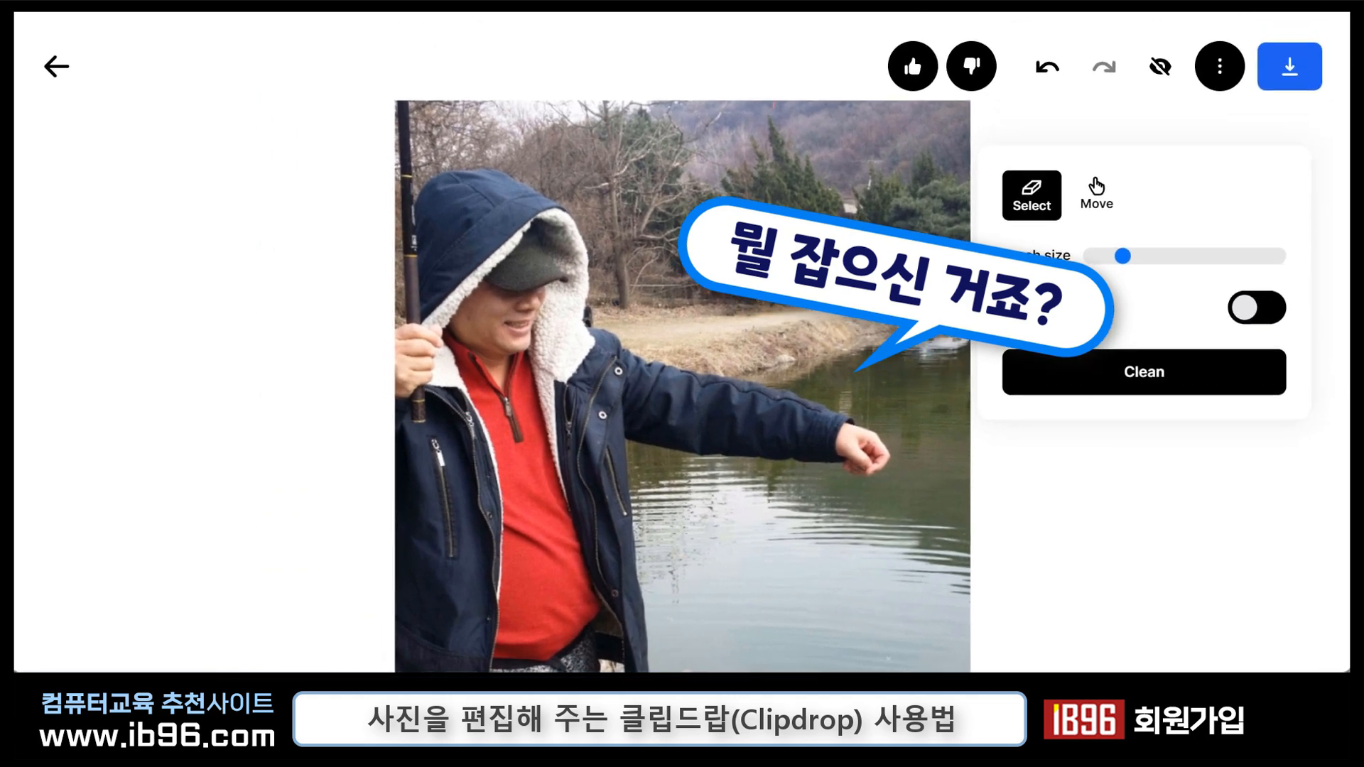
# Hide and show the cleanup changes repeatedly to compare the fishing photo before and after.
pyautogui.click(1163, 71)
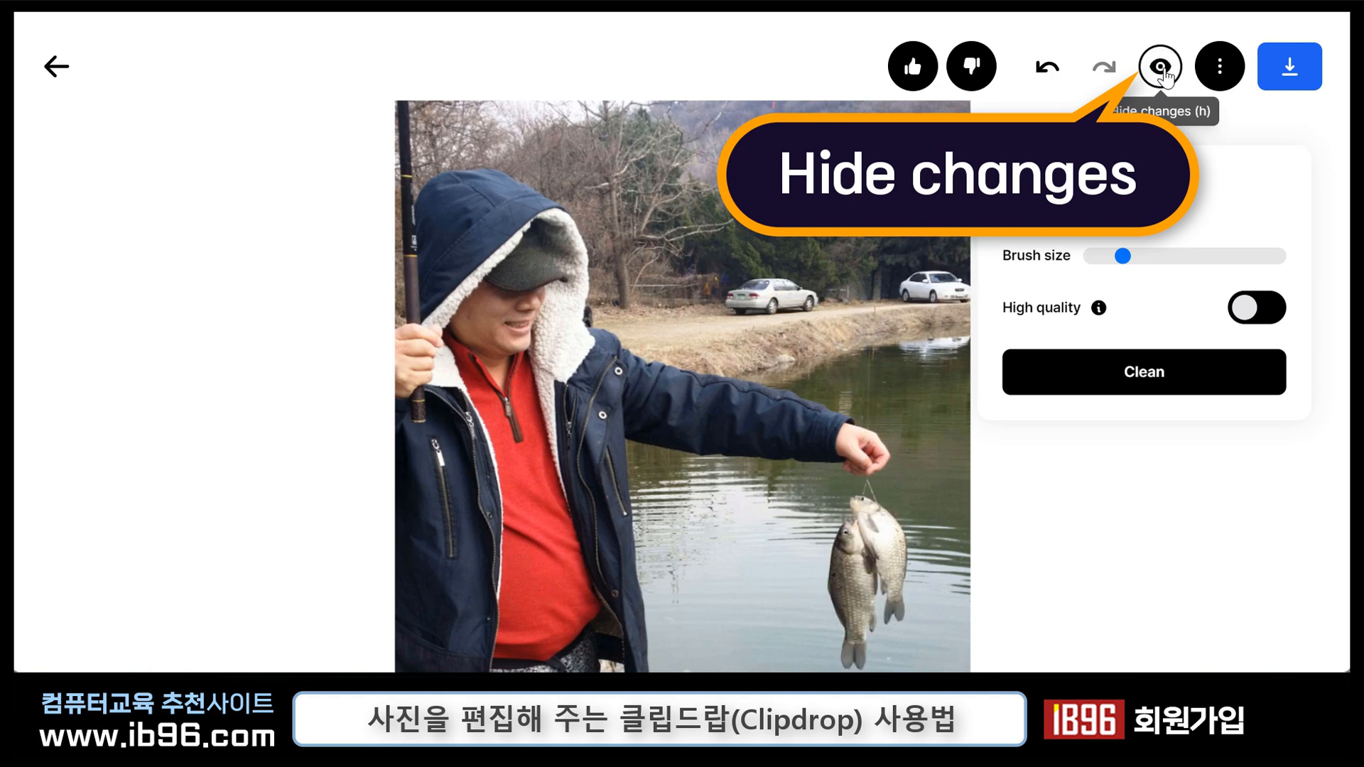
pyautogui.click(1163, 71)
pyautogui.click(1163, 71)
pyautogui.click(1163, 71)
pyautogui.click(1163, 71)
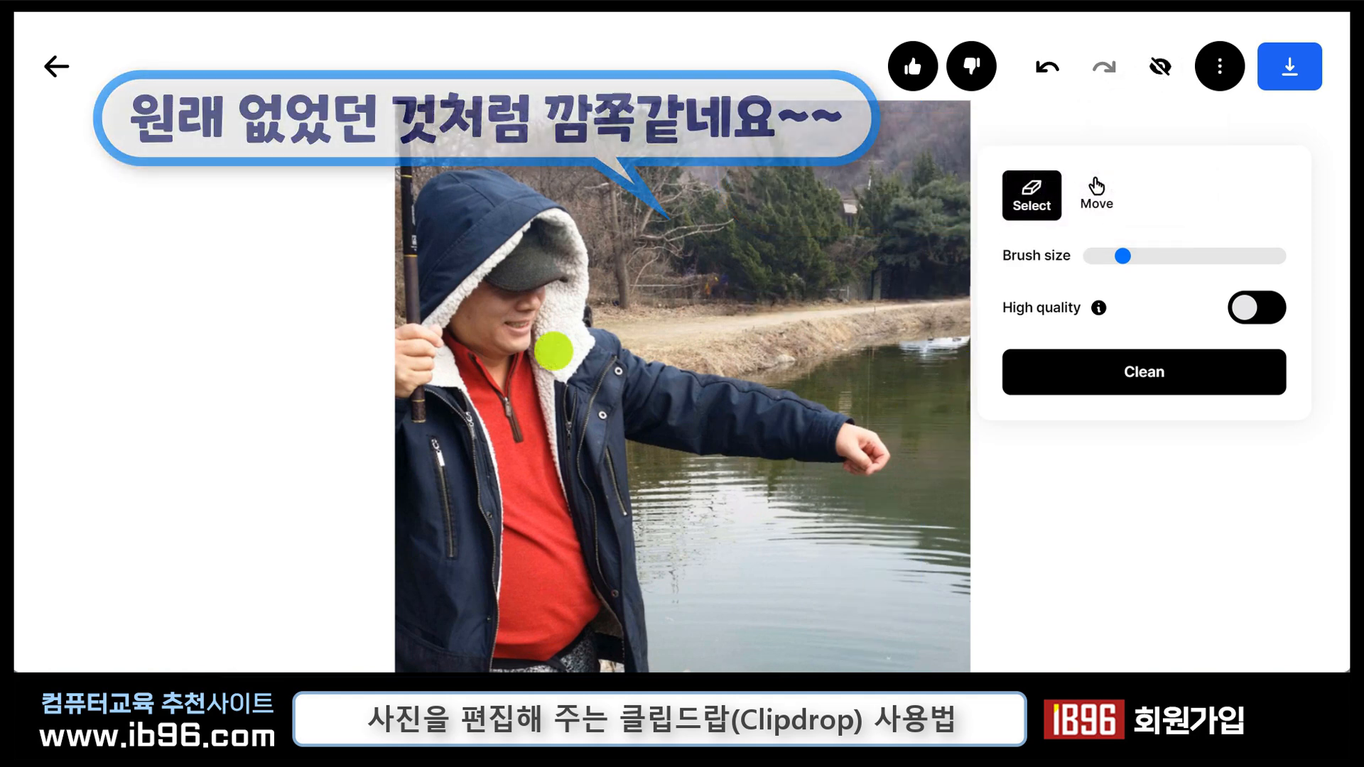
# Leave the cleaned photo, open the Remove background tool from the tools overview, and add the child's photo to it.
pyautogui.click(56, 70)
pyautogui.click(57, 68)
pyautogui.scroll(-3, 770, 412)
pyautogui.scroll(-10, 774, 432)
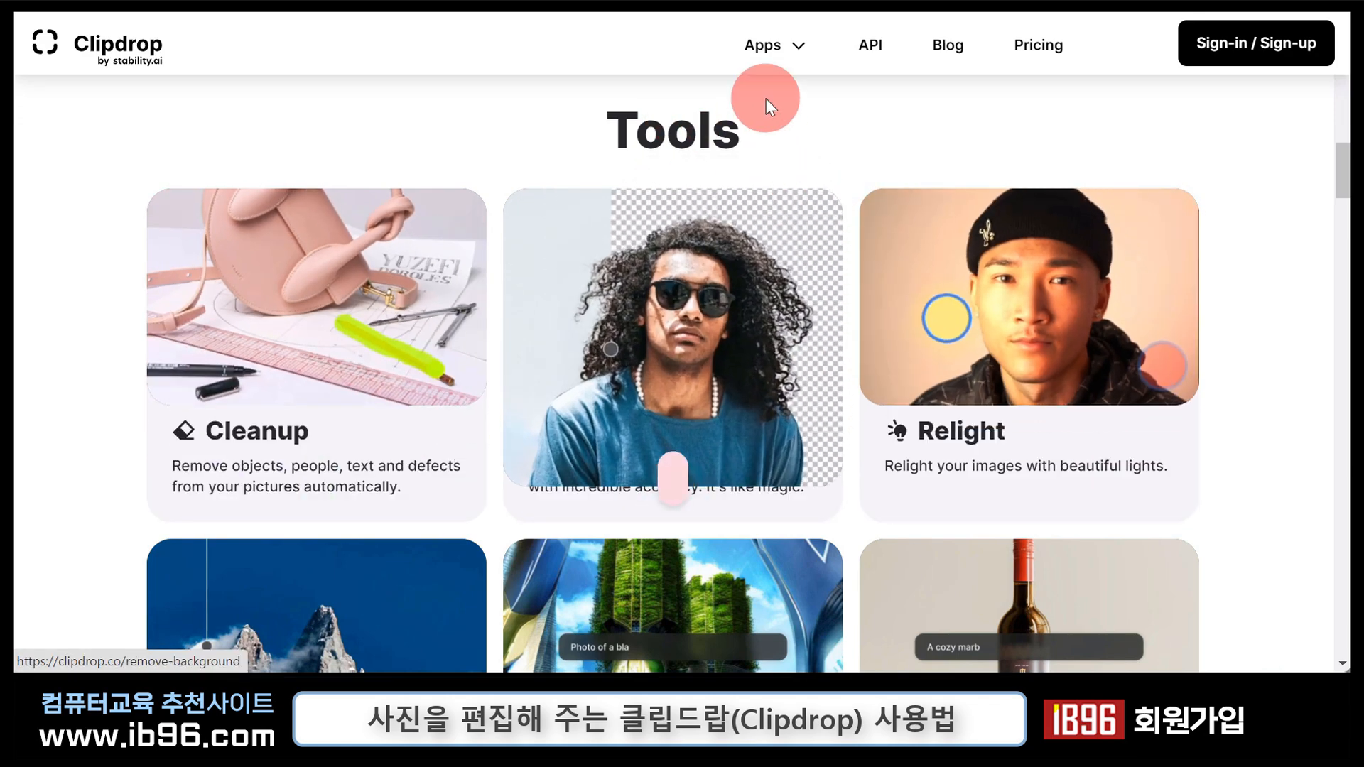
pyautogui.click(792, 51)
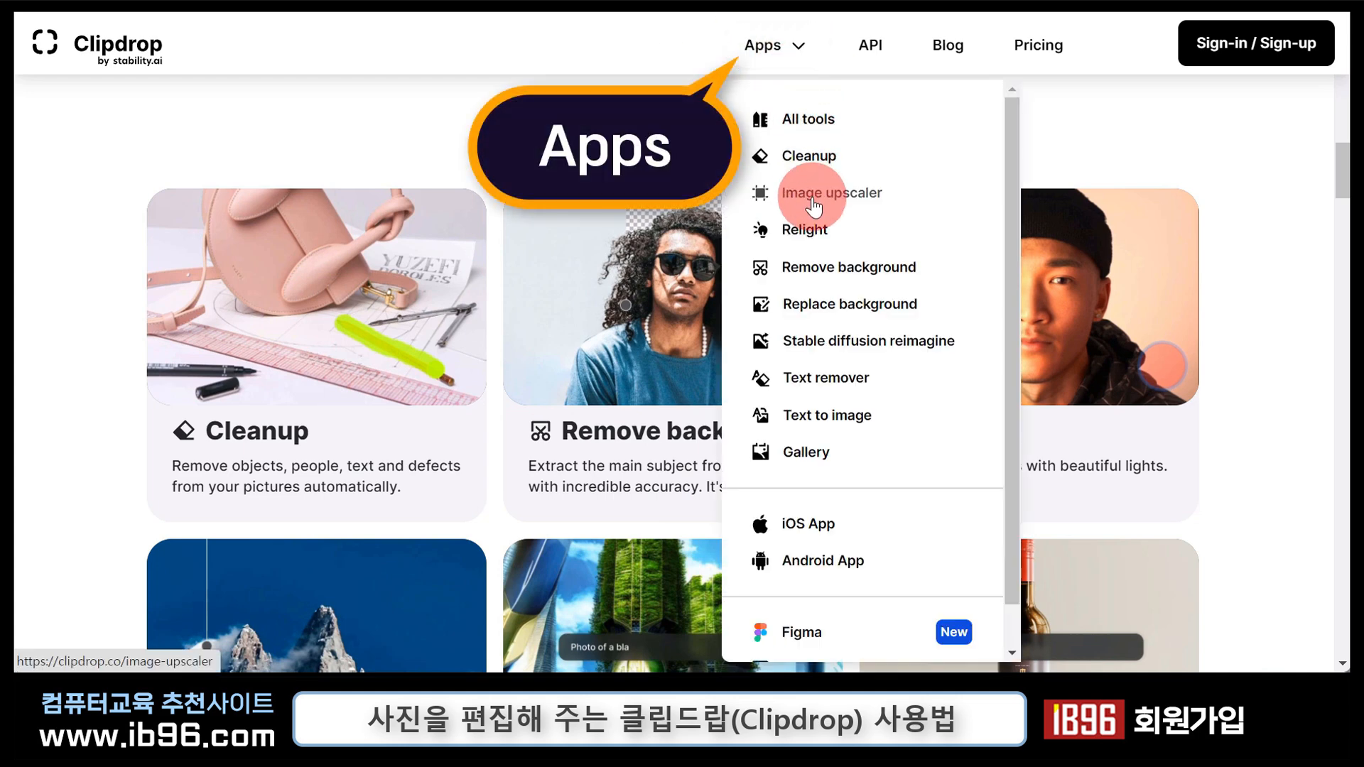
pyautogui.click(1108, 138)
pyautogui.moveTo(693, 372)
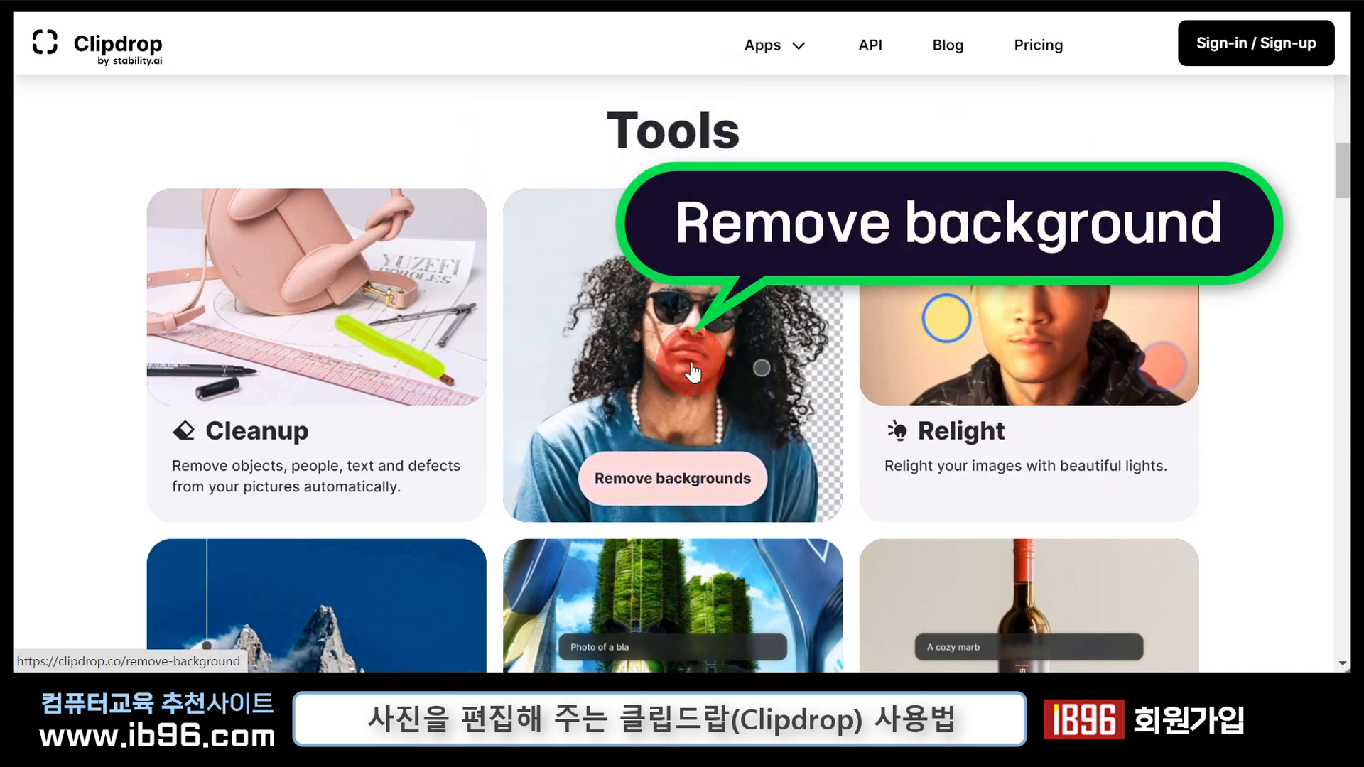
pyautogui.click(693, 371)
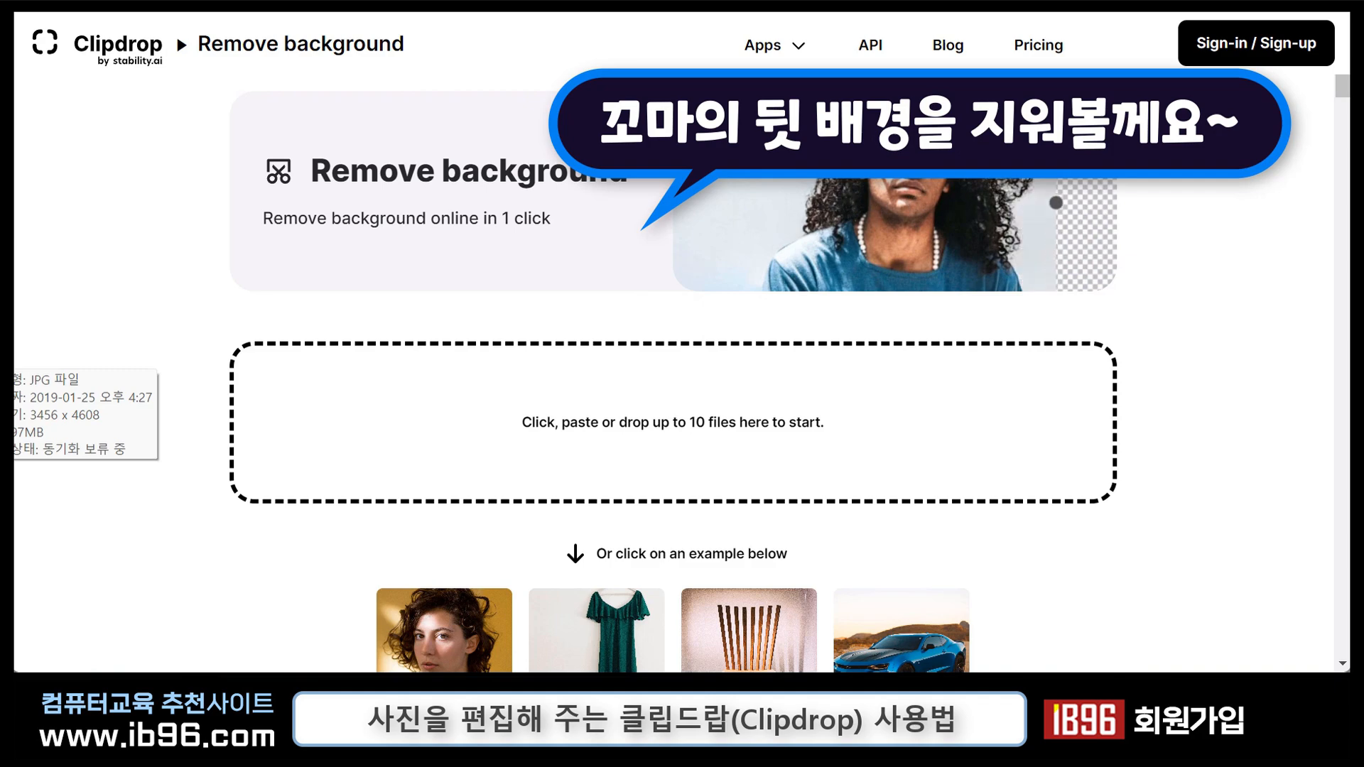
pyautogui.moveTo(14, 358); pyautogui.dragTo(422, 410)
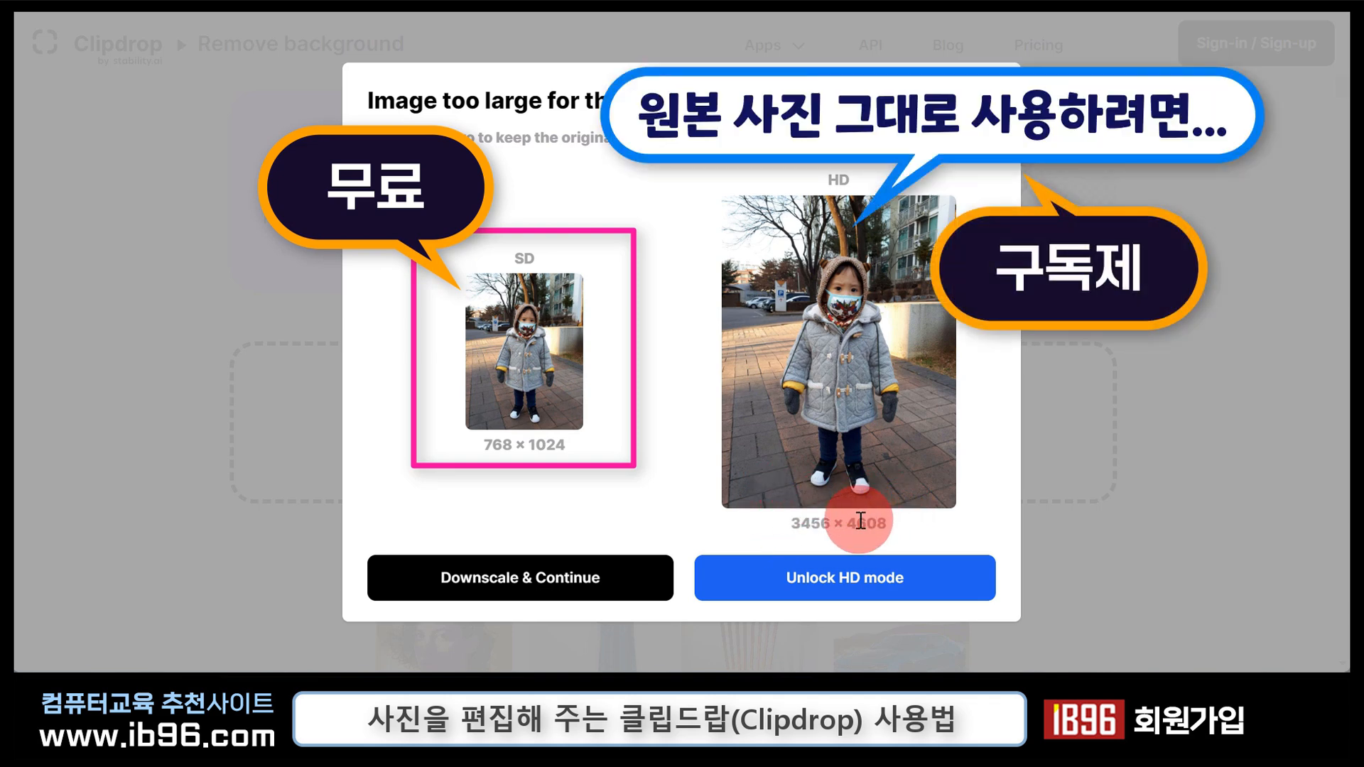
# Open the HD mode pricing page and examine the price and features of the Free and Pro plans.
pyautogui.click(977, 568)
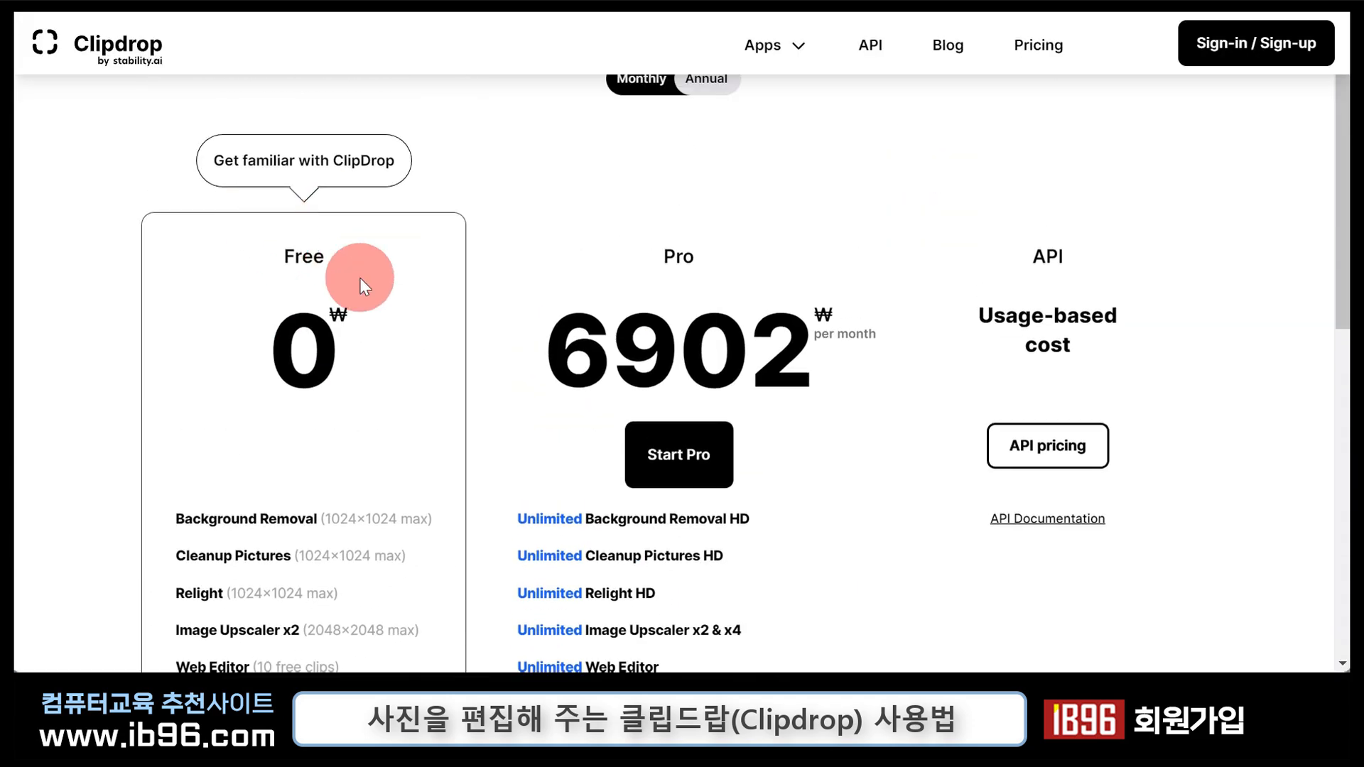
pyautogui.scroll(-3, 331, 353)
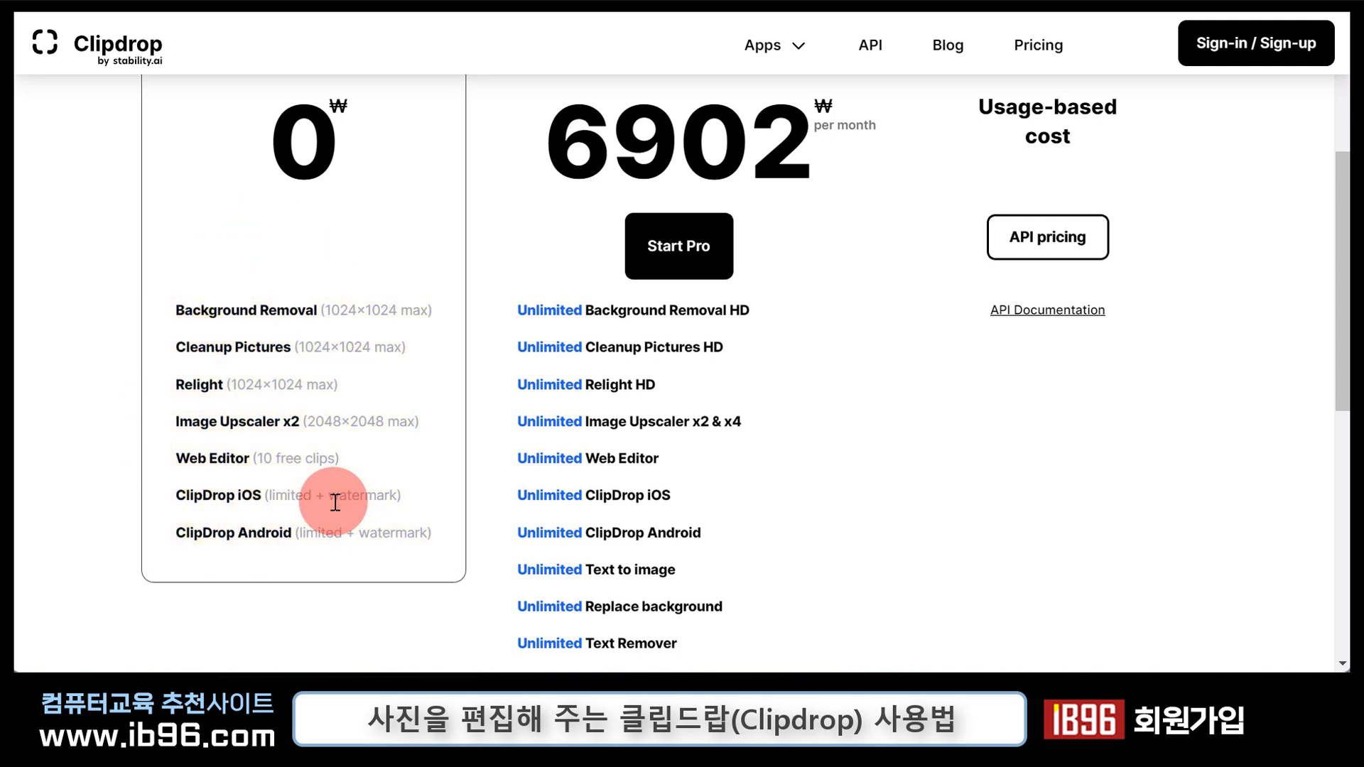
pyautogui.scroll(2, 339, 500)
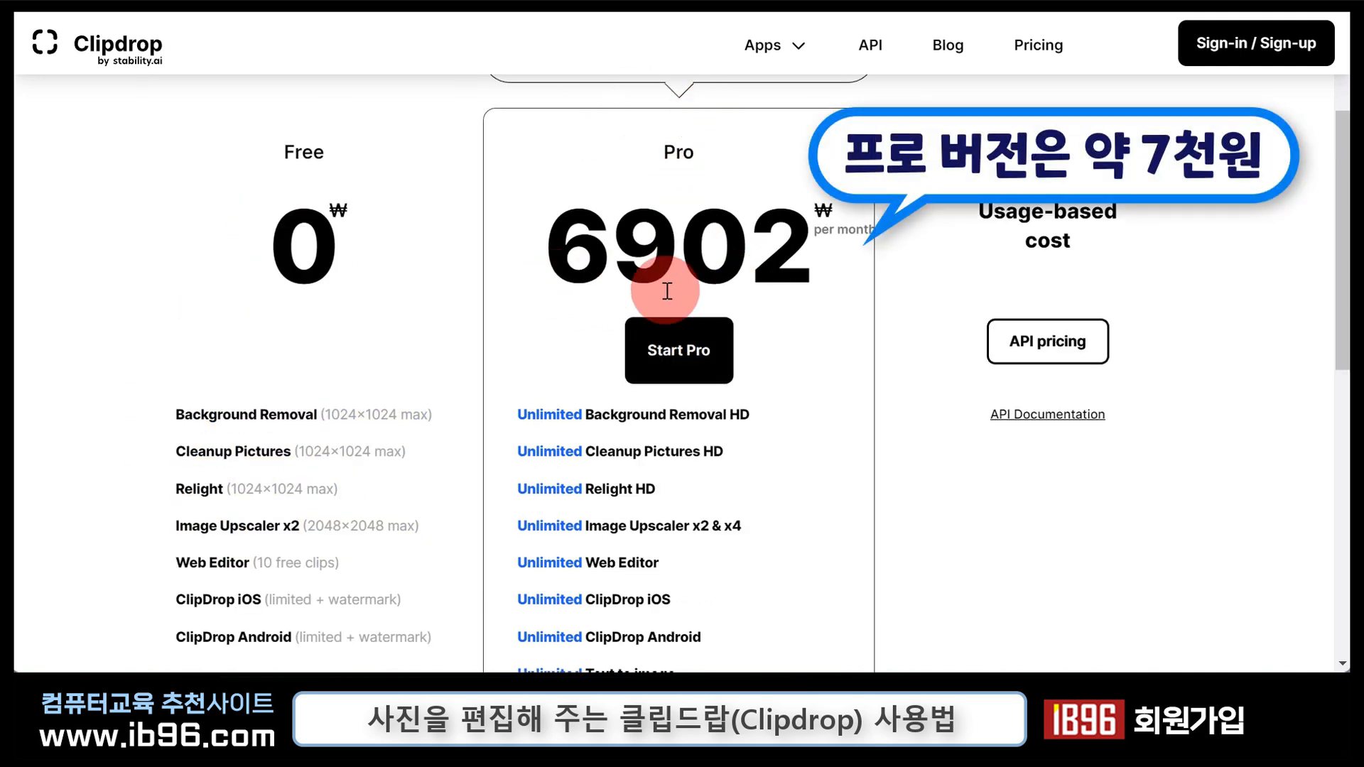
pyautogui.scroll(-3, 723, 292)
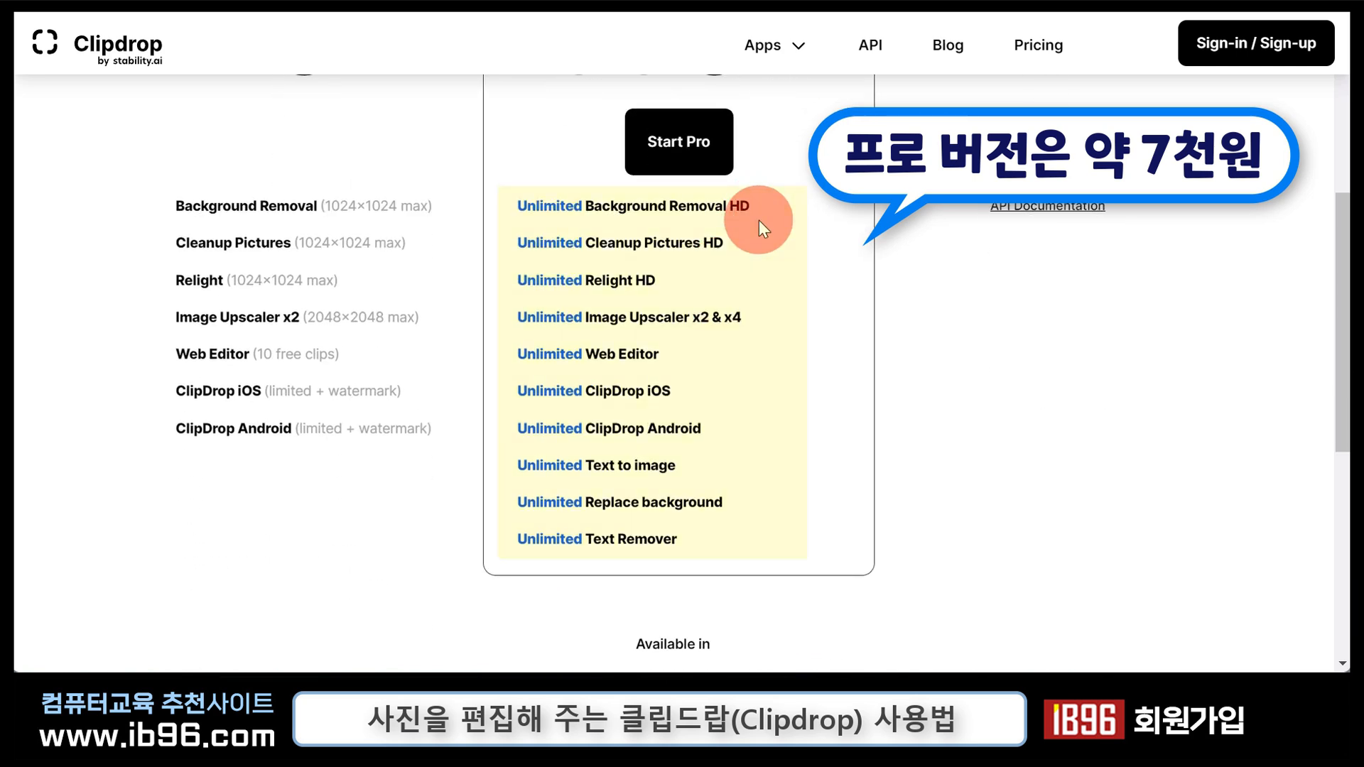
pyautogui.scroll(2, 682, 253)
pyautogui.click(671, 259)
pyautogui.scroll(-2, 640, 384)
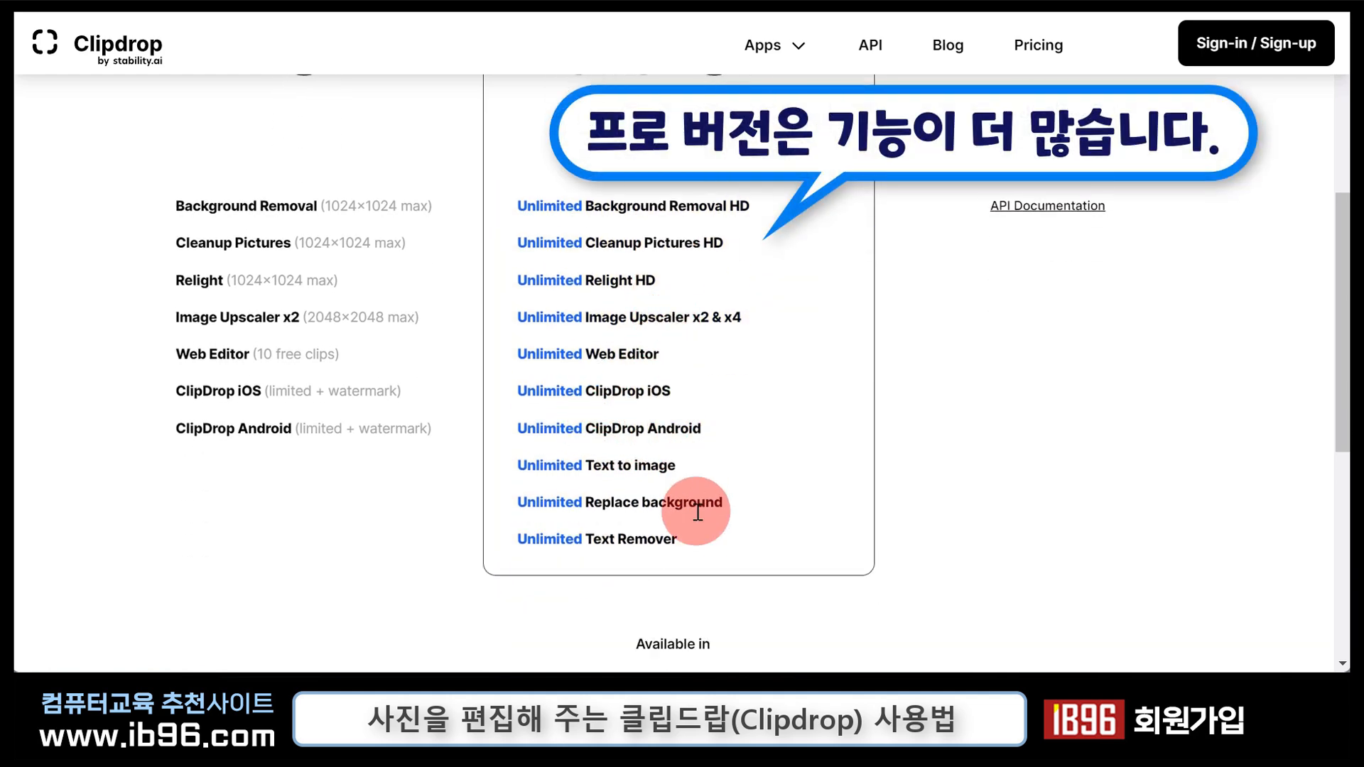
pyautogui.scroll(2, 668, 541)
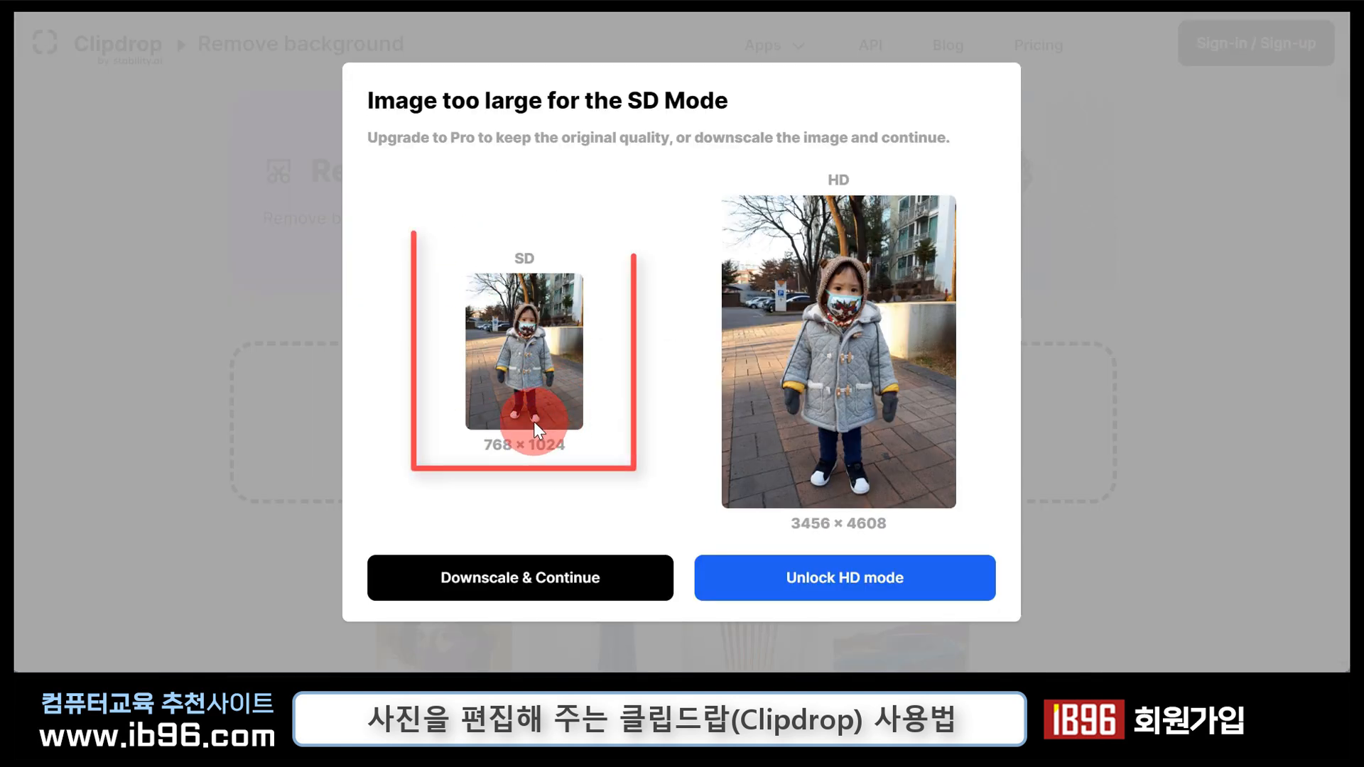
# Remove the background from the downscaled SD version of the child's photo and compare it with the original.
pyautogui.click(548, 592)
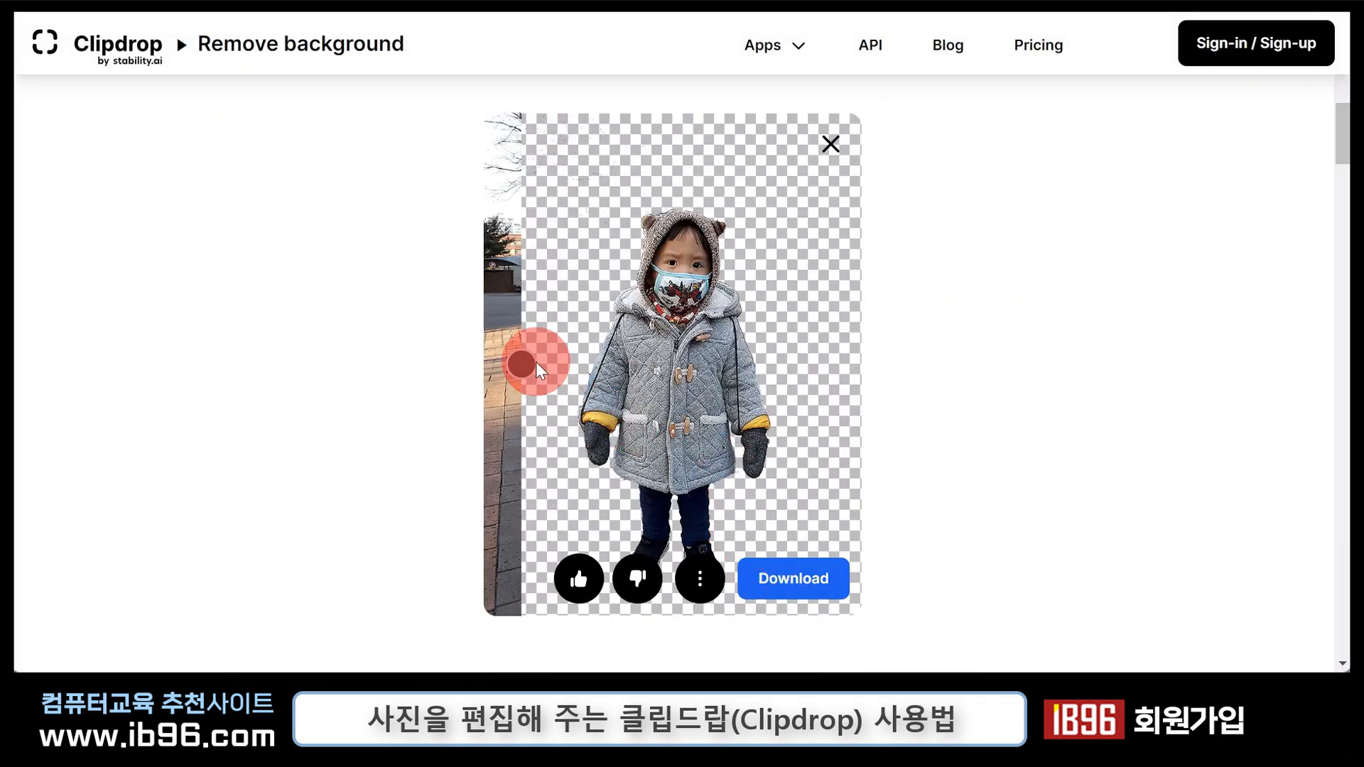
pyautogui.moveTo(537, 364); pyautogui.dragTo(625, 310)
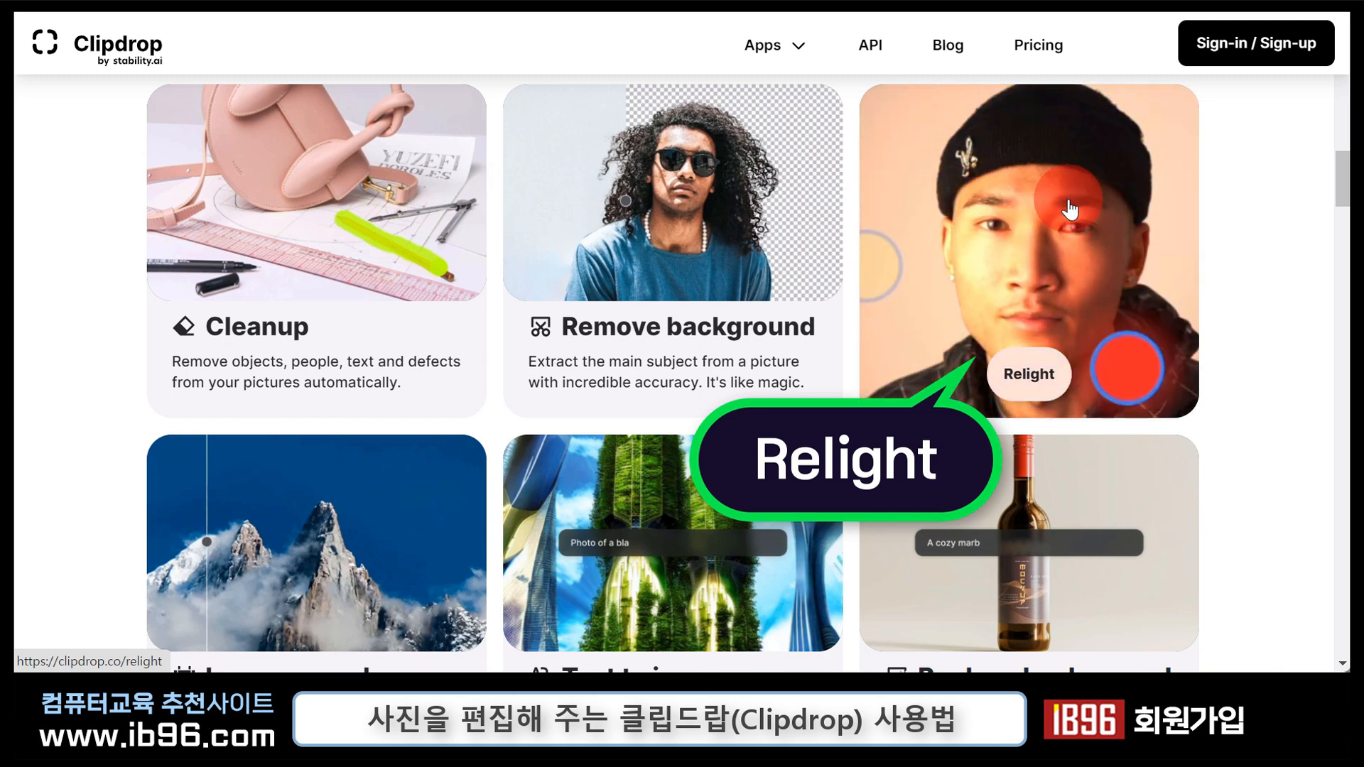
# Open the Relight tool and load the black-and-white portrait of the woman into it.
pyautogui.click(1025, 249)
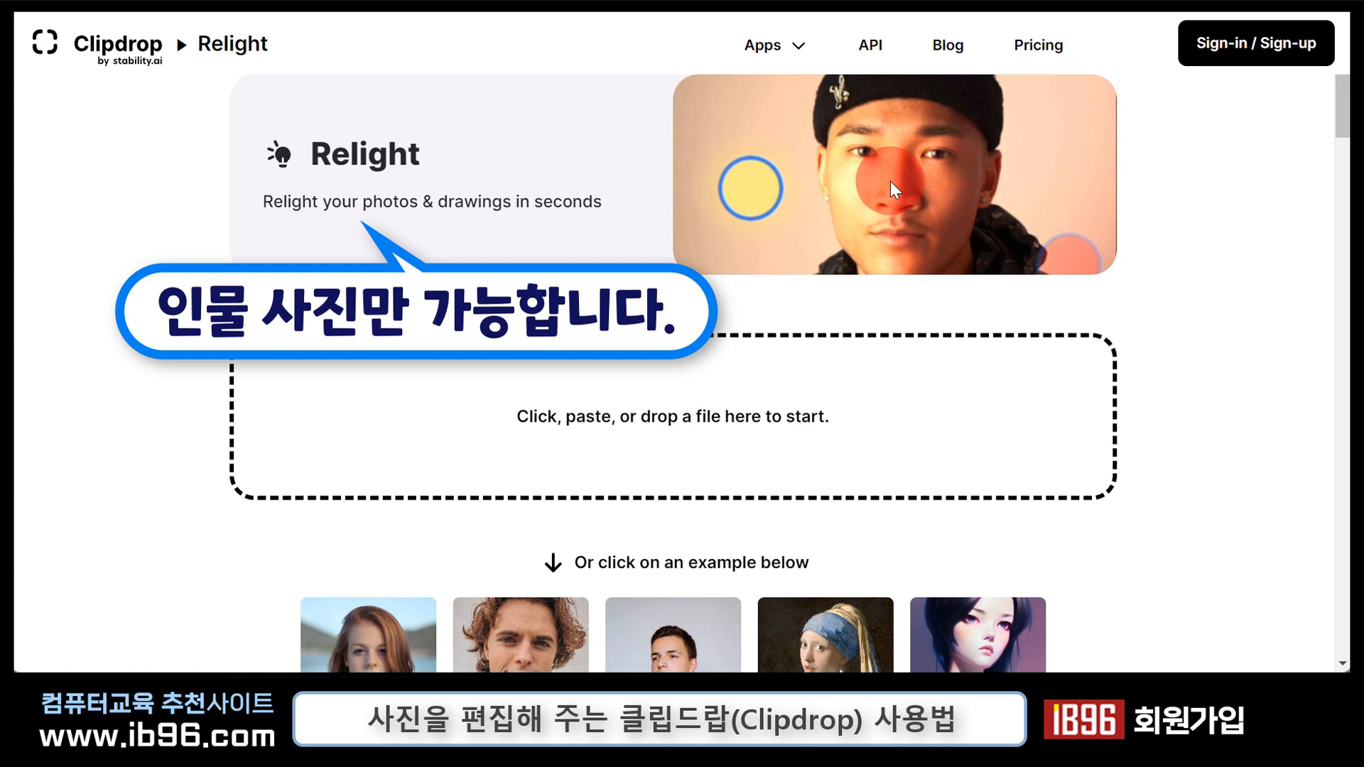
pyautogui.moveTo(16, 408); pyautogui.dragTo(370, 415)
pyautogui.click(515, 541)
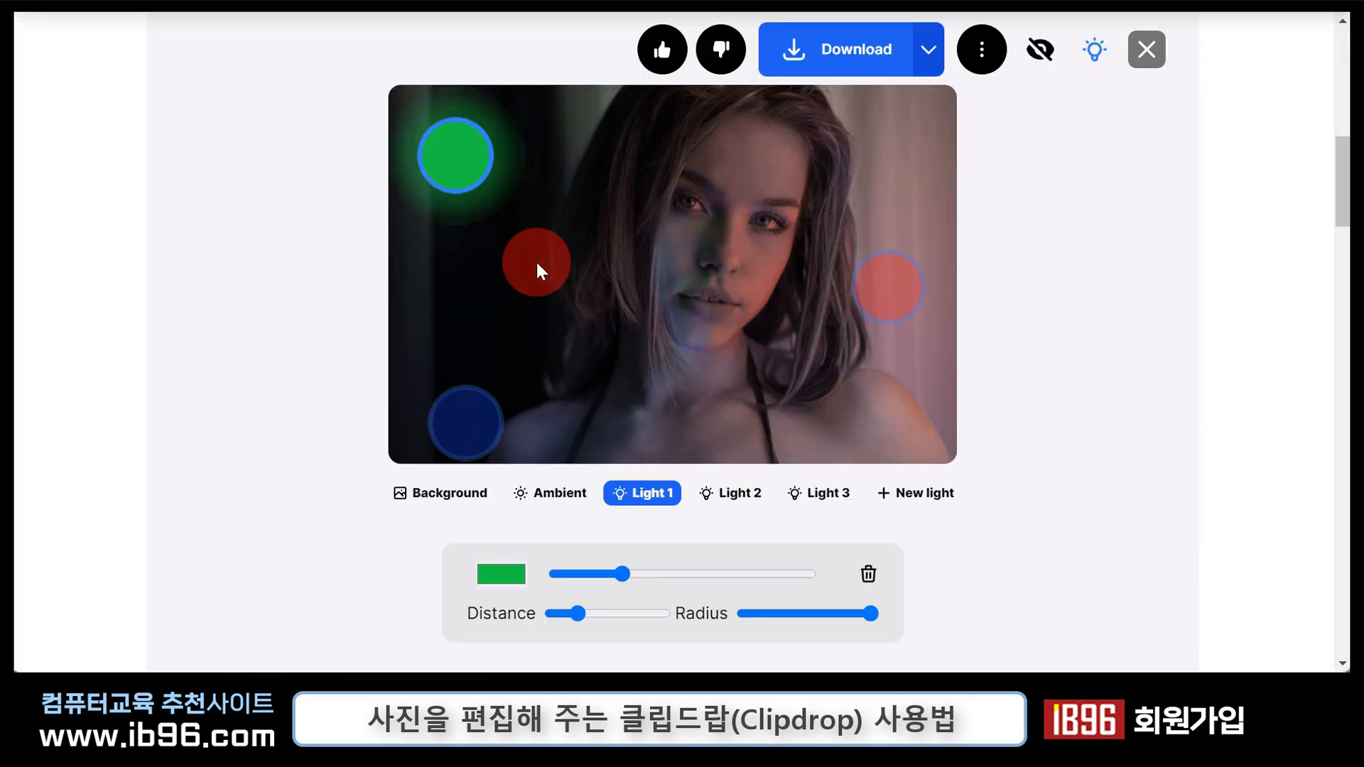
# Turn the relighting off and on twice to compare the woman's portrait, selecting Light 3 in between.
pyautogui.moveTo(469, 184); pyautogui.dragTo(556, 414)
pyautogui.moveTo(885, 293); pyautogui.dragTo(869, 321)
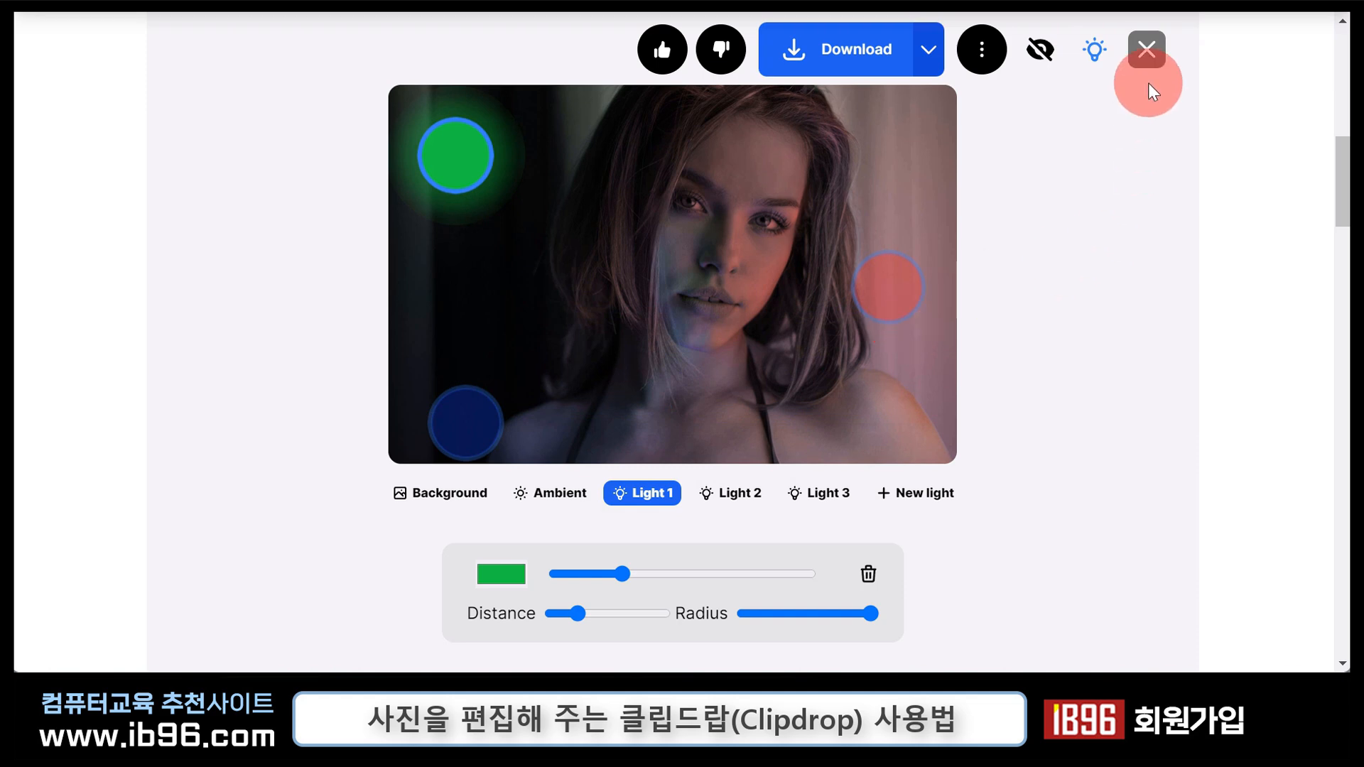
pyautogui.click(1094, 49)
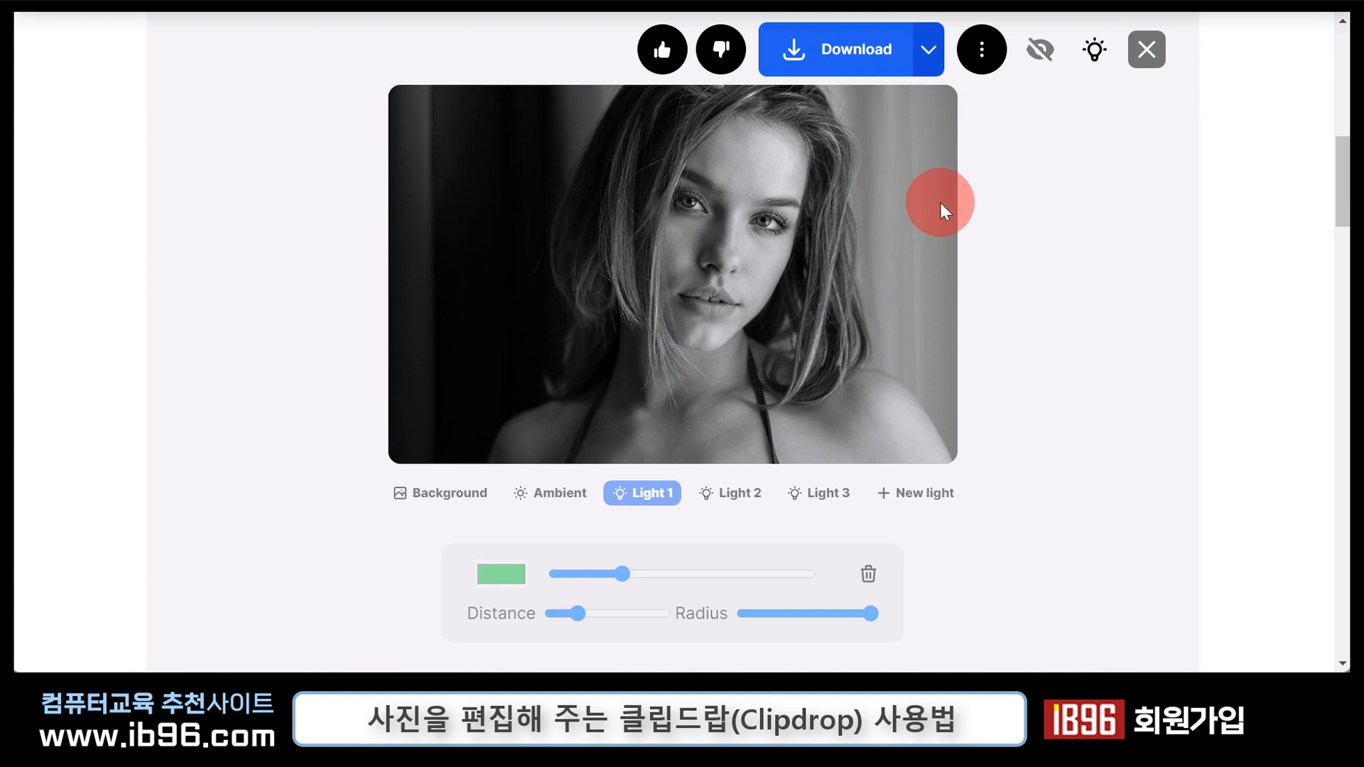
pyautogui.click(1096, 57)
pyautogui.moveTo(551, 449); pyautogui.dragTo(885, 291)
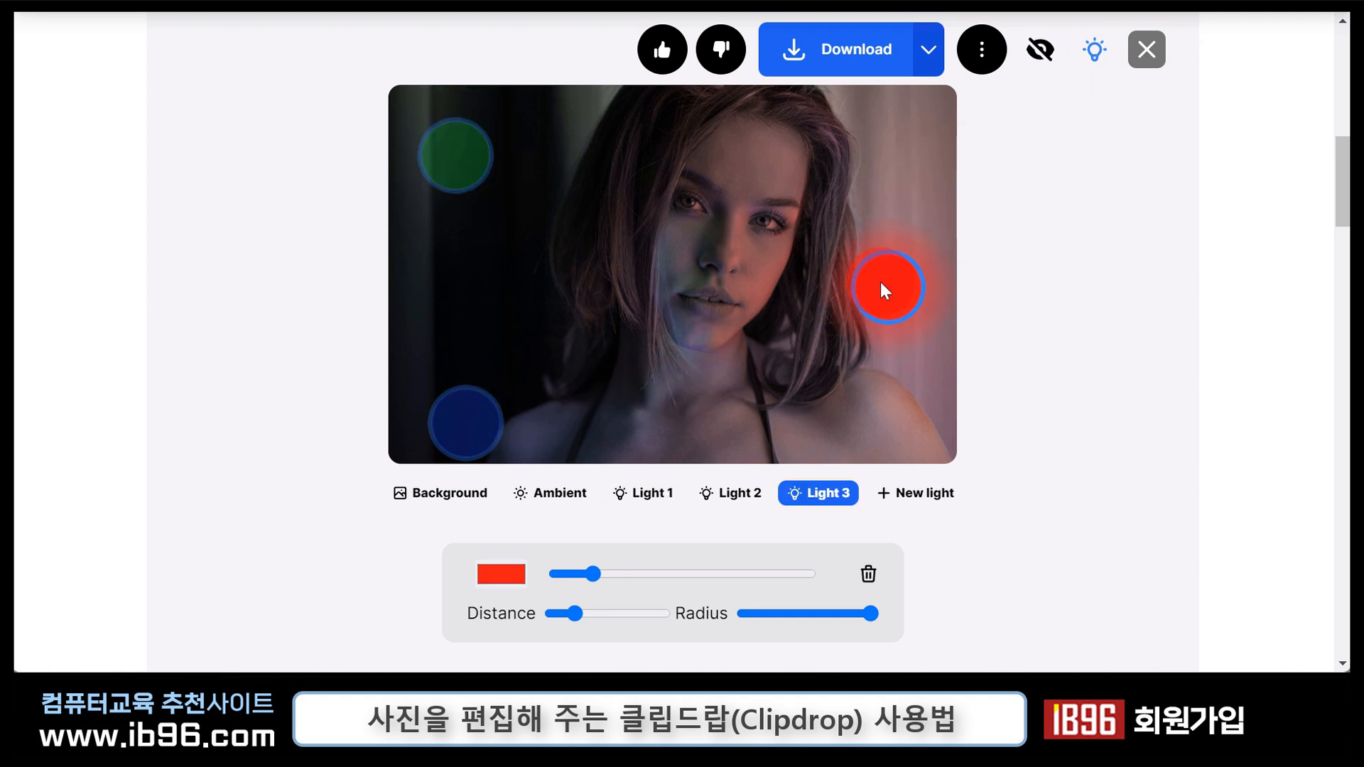
pyautogui.click(1094, 50)
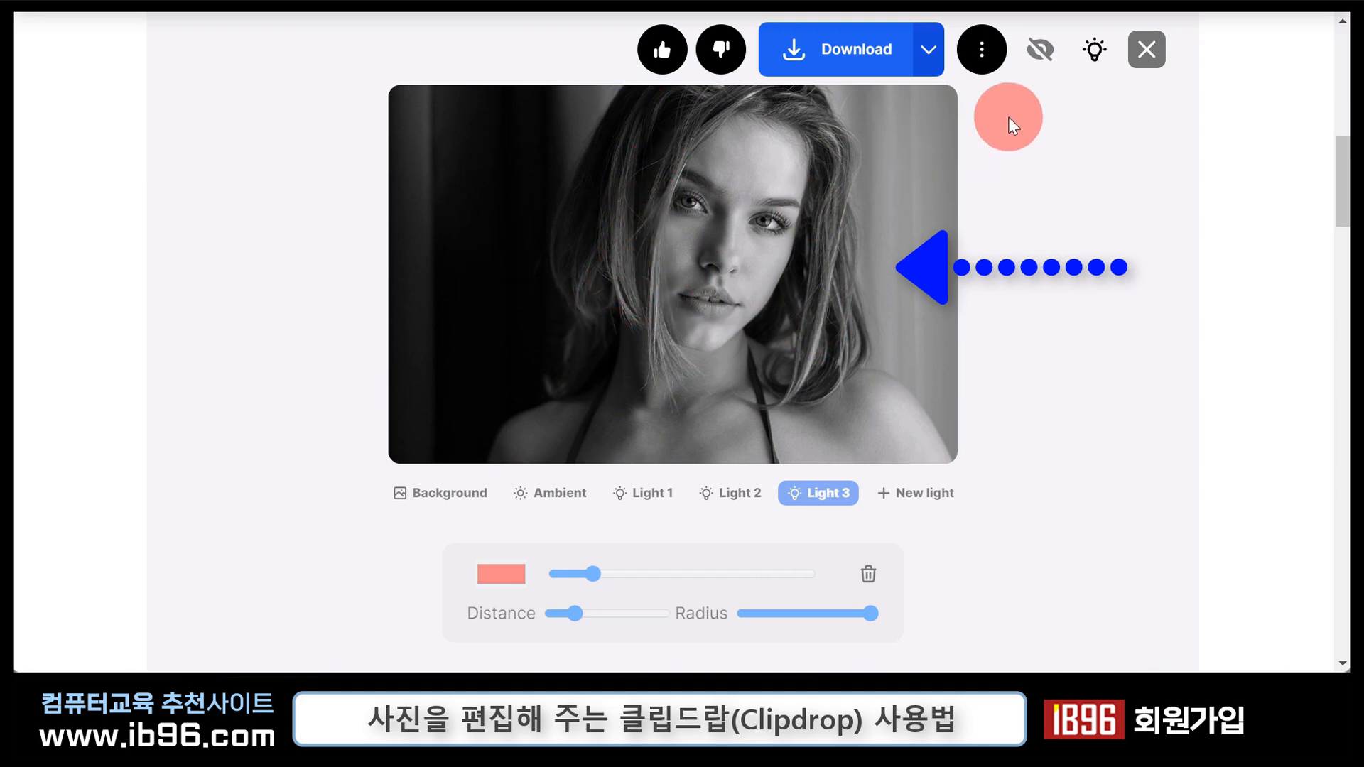
pyautogui.click(1095, 50)
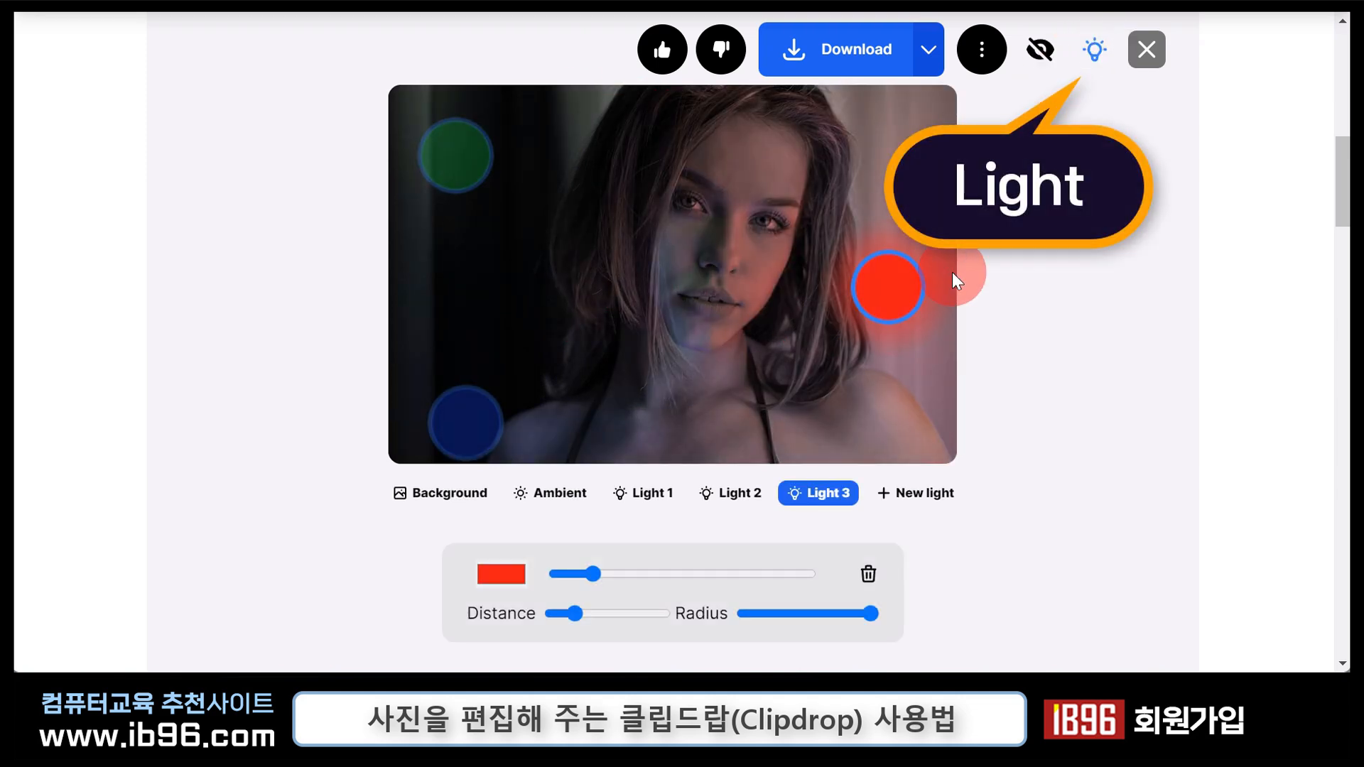
# Move the red Light 3 slightly away from the woman's hair and change its colour to white.
pyautogui.moveTo(898, 298)
pyautogui.mouseDown()
pyautogui.moveTo(908, 250)
pyautogui.moveTo(907, 282)
pyautogui.mouseUp()
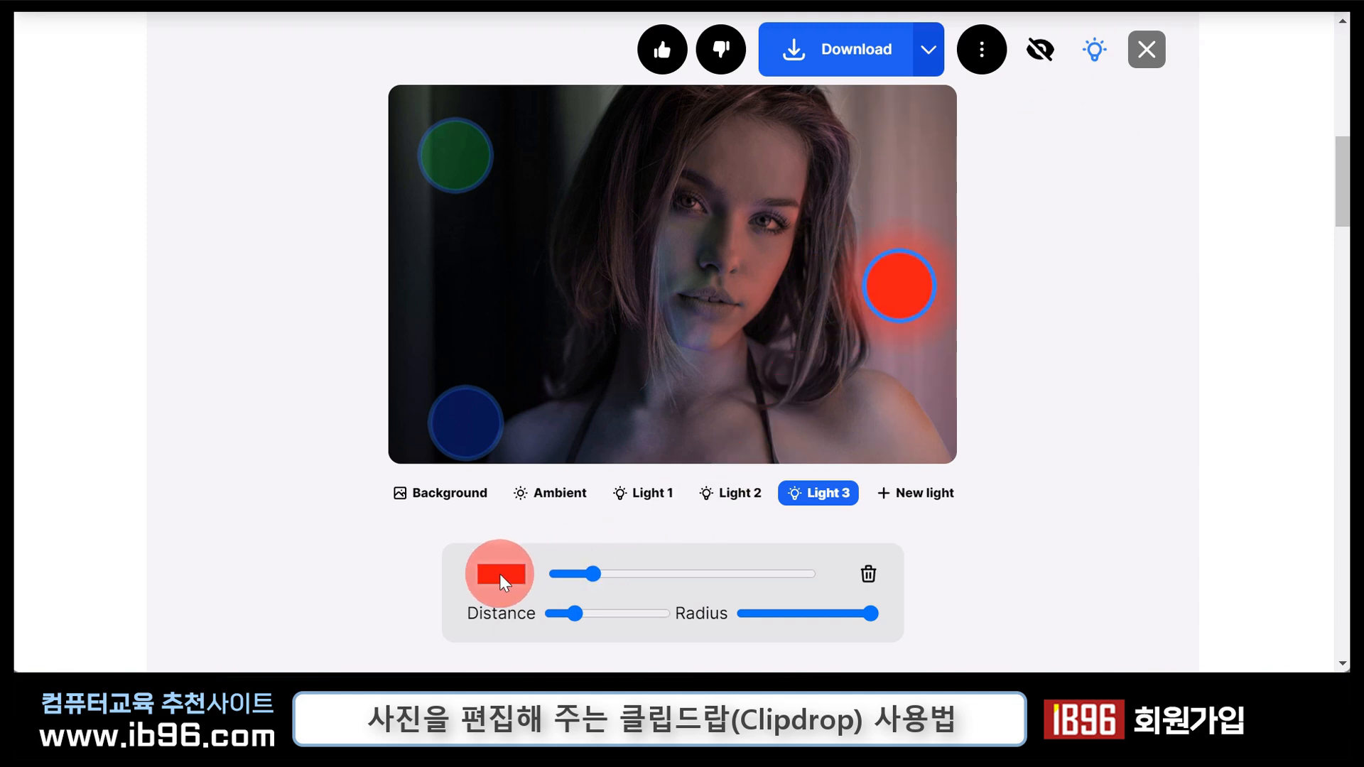
pyautogui.click(488, 577)
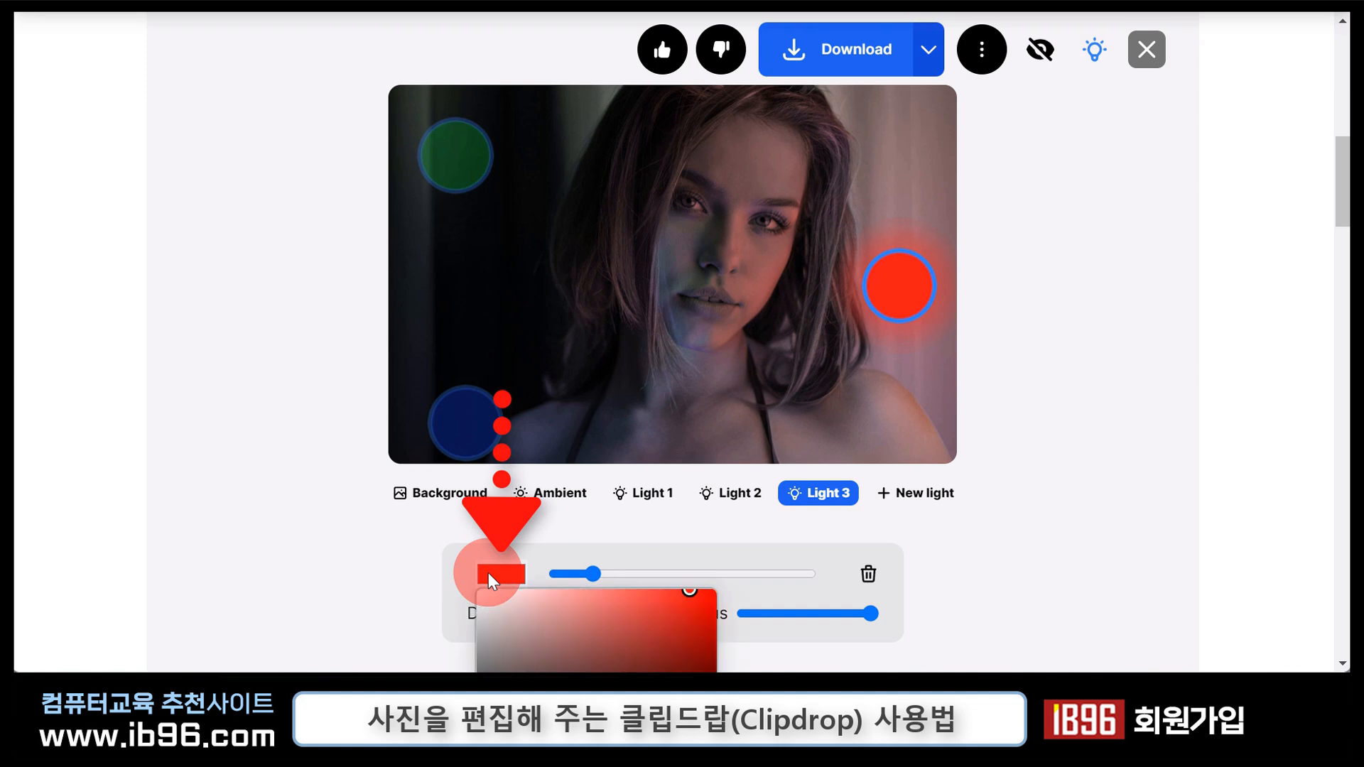
pyautogui.moveTo(552, 608); pyautogui.dragTo(459, 575)
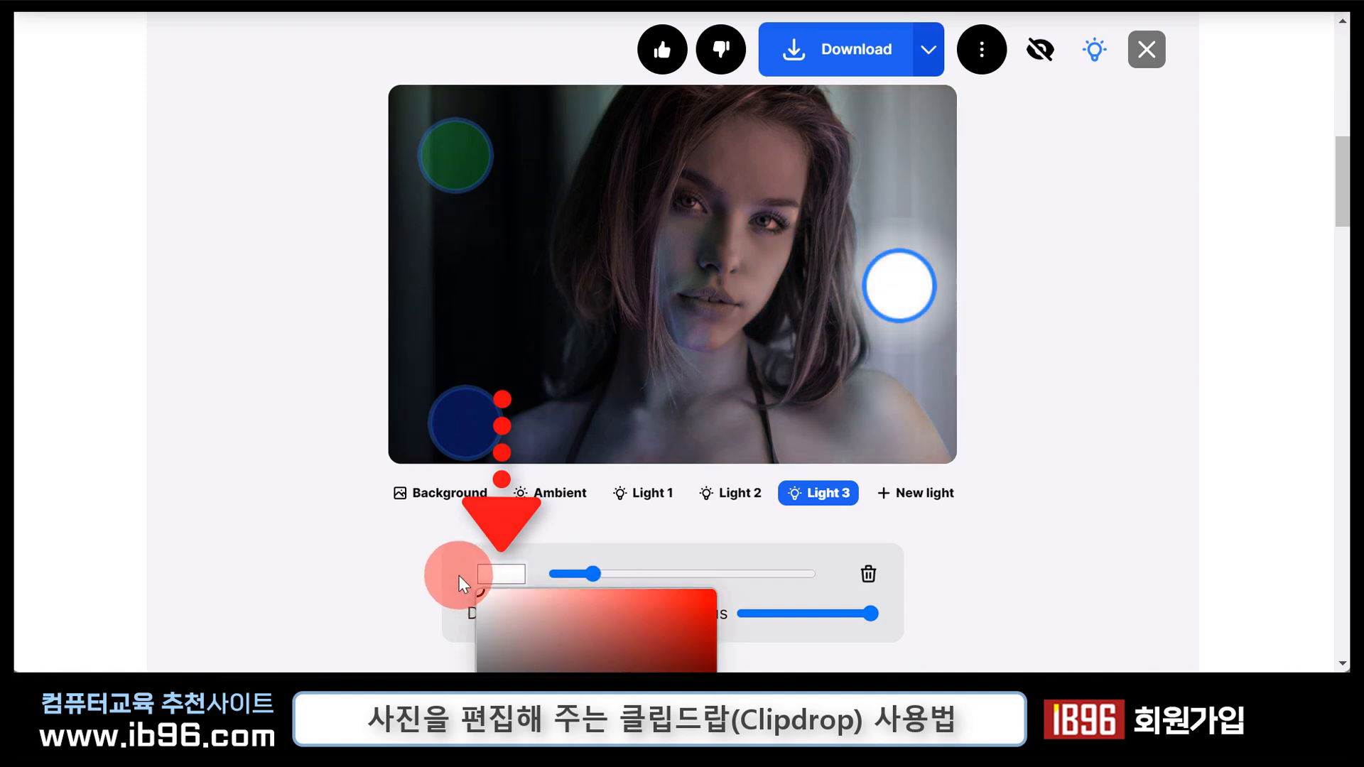
pyautogui.click(912, 304)
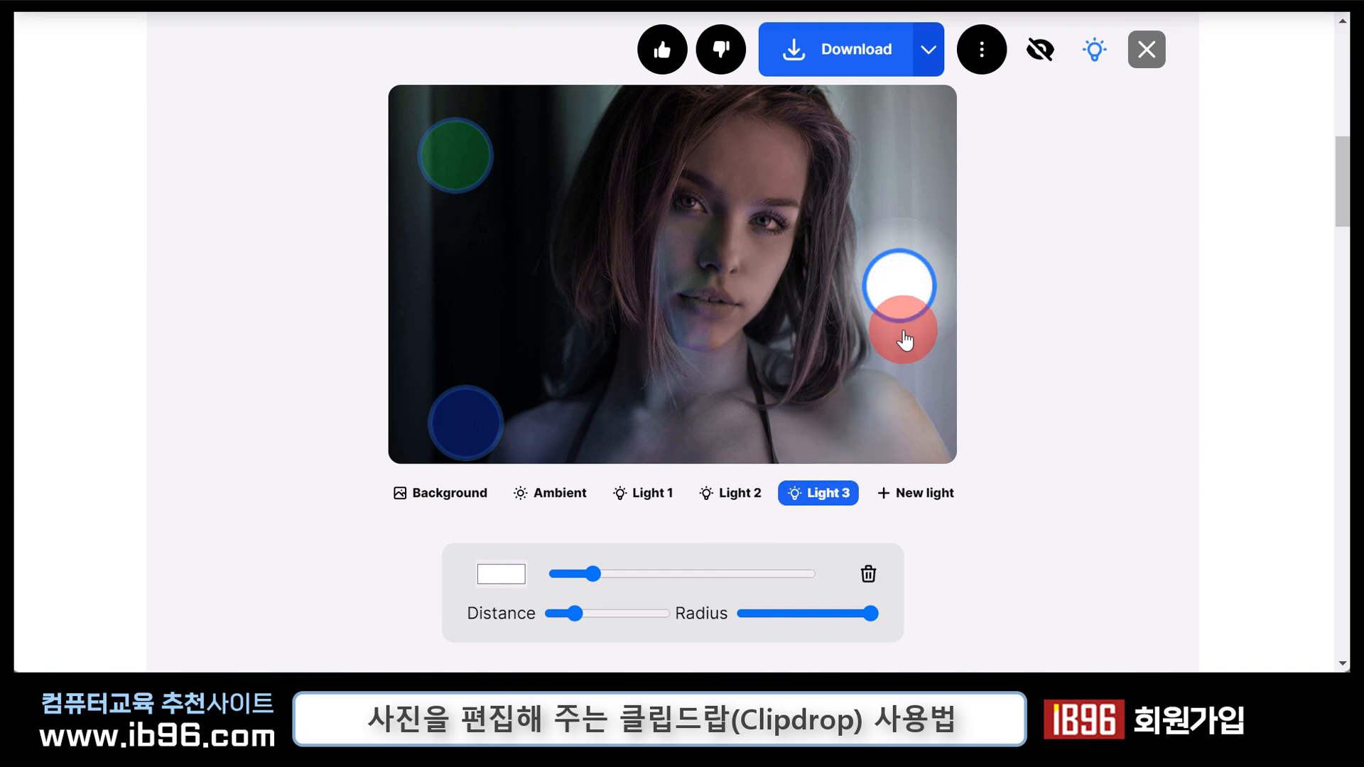
# Move the white Light 3 up beside the woman's hair and raise its brightness slightly.
pyautogui.moveTo(905, 270); pyautogui.dragTo(898, 193)
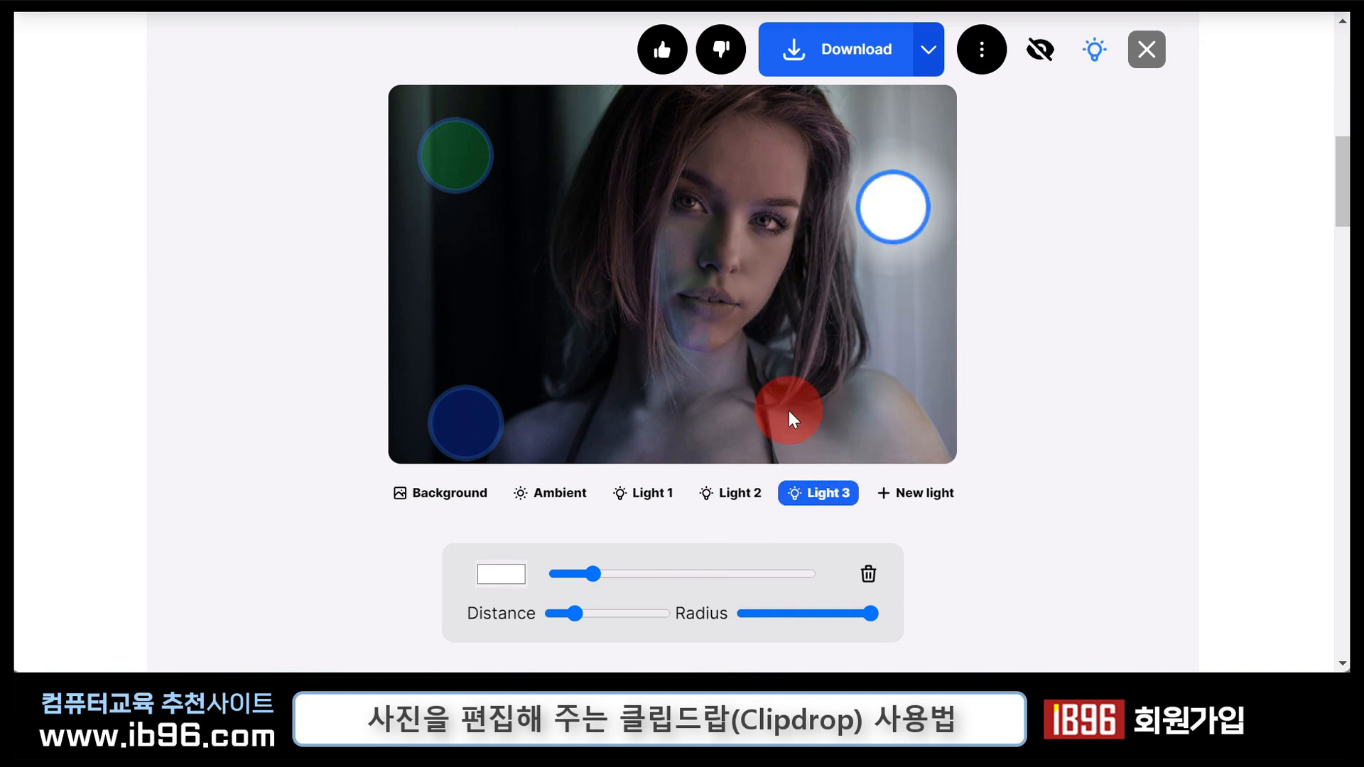
pyautogui.moveTo(594, 595); pyautogui.dragTo(609, 595)
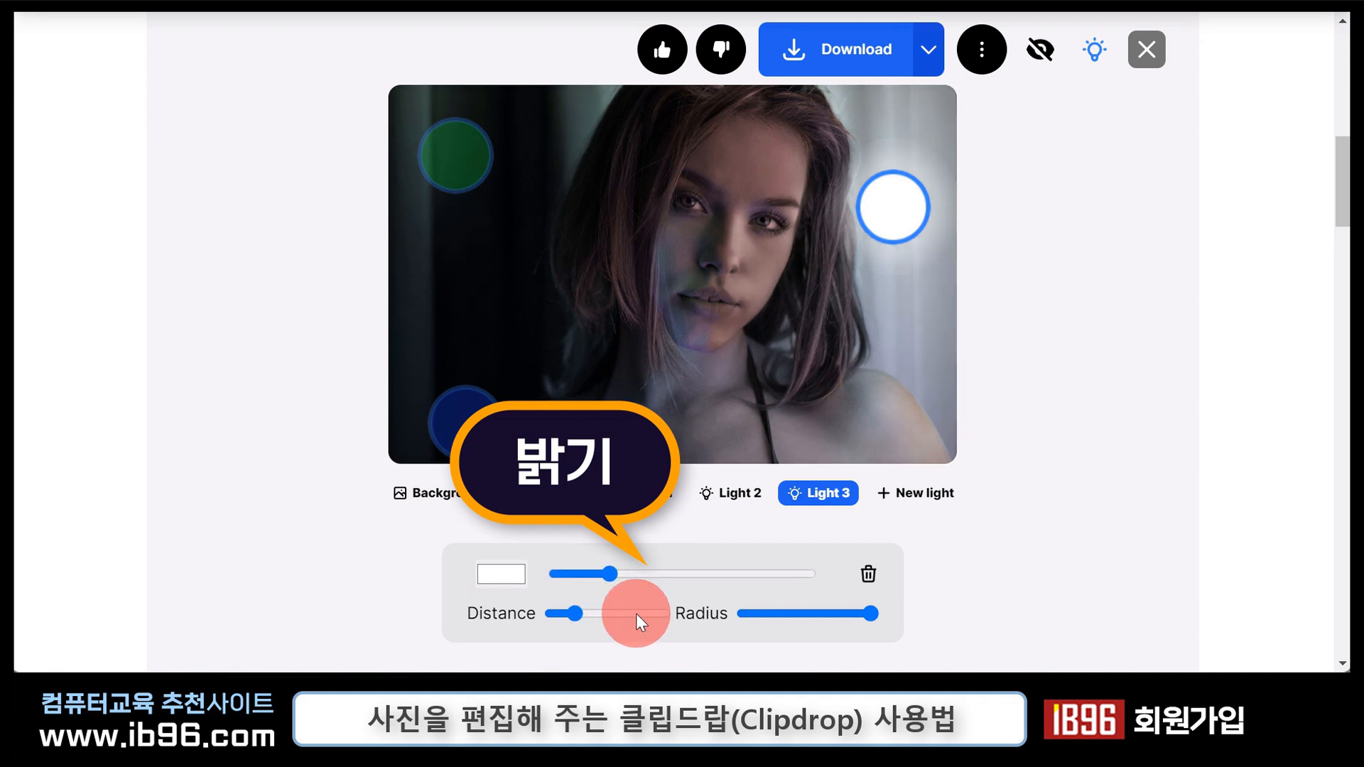
pyautogui.click(887, 234)
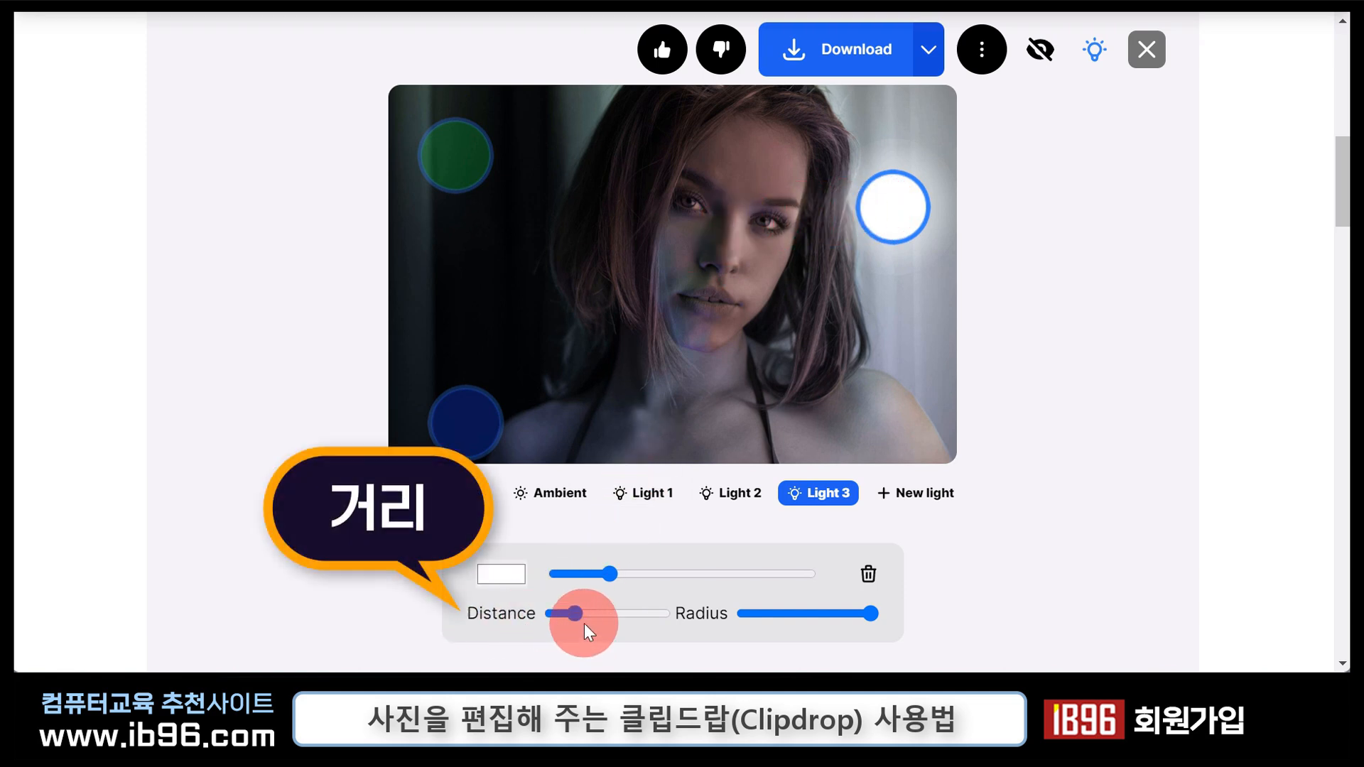
# Increase Light 3's distance slightly and reduce its radius to roughly half of the range.
pyautogui.moveTo(578, 610); pyautogui.dragTo(587, 610)
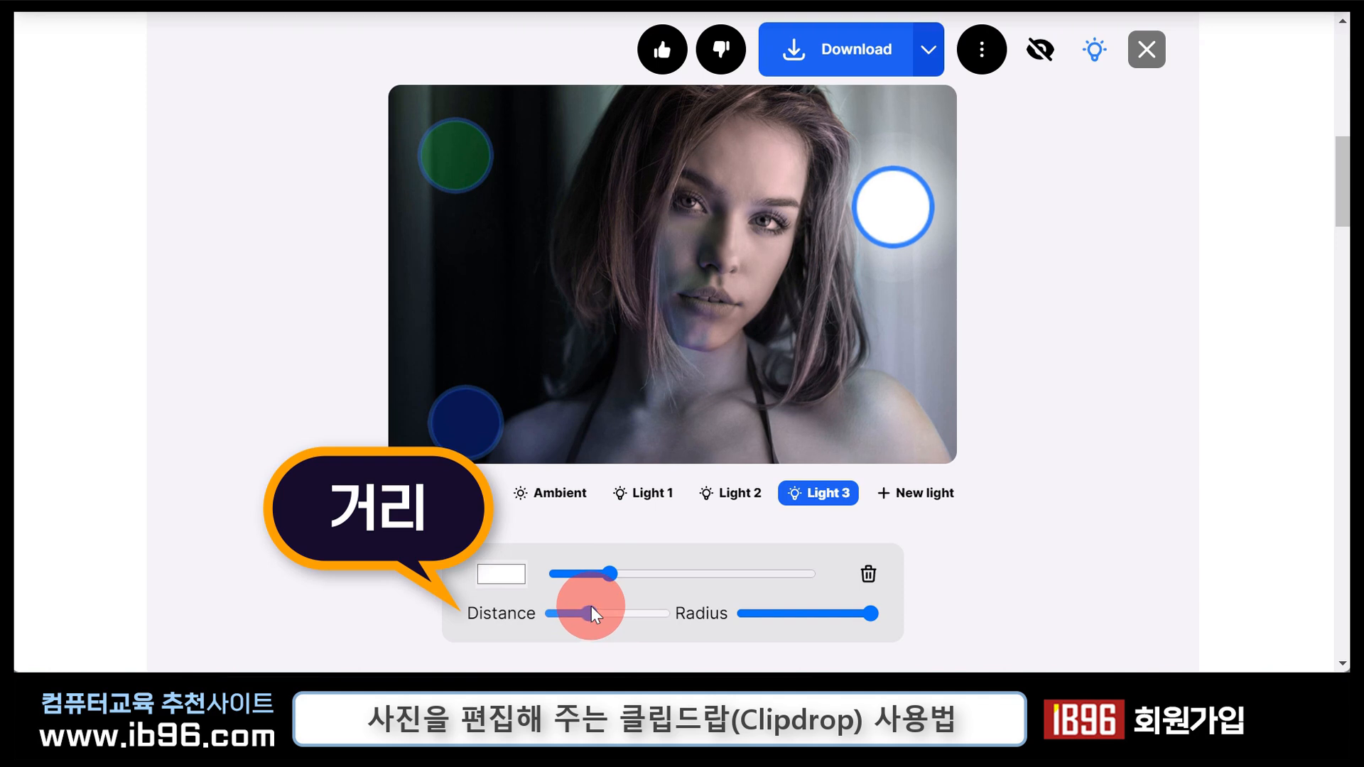
pyautogui.moveTo(591, 606); pyautogui.dragTo(594, 606)
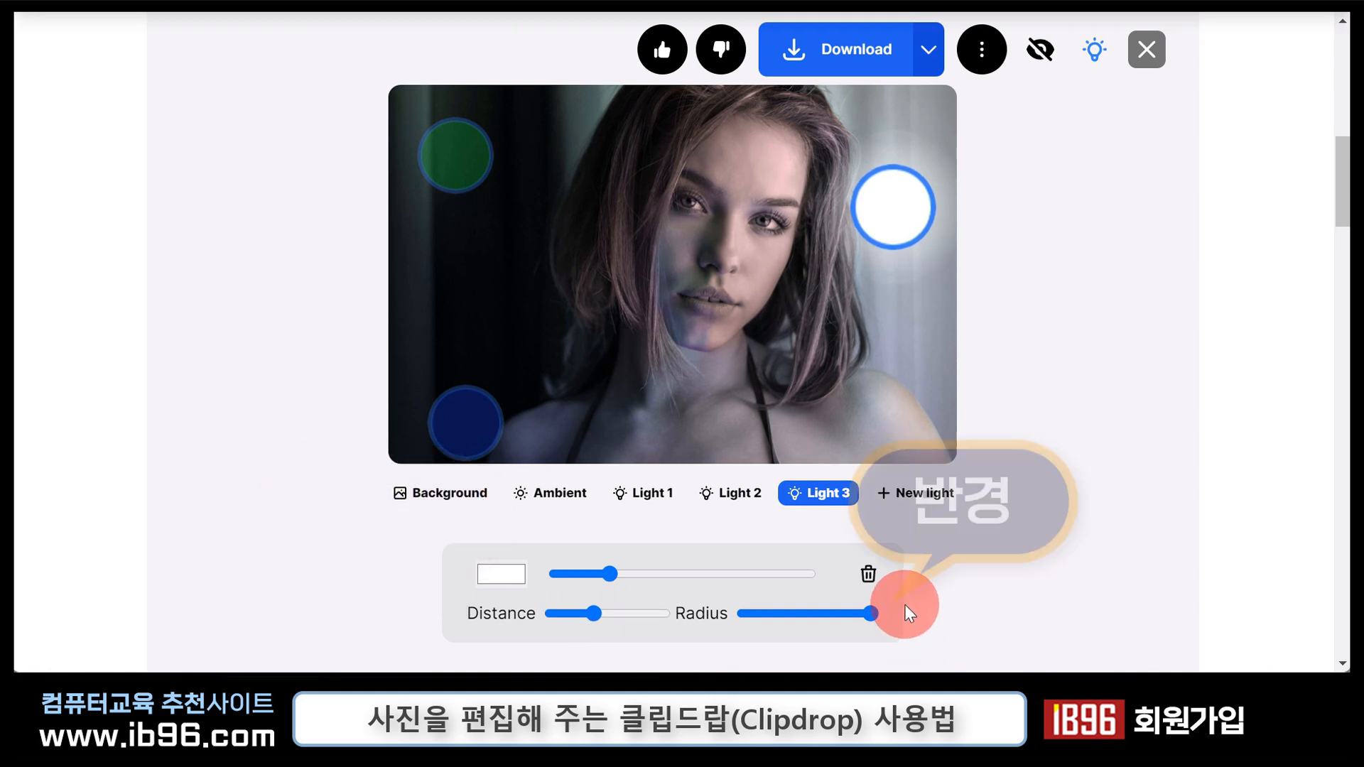
pyautogui.moveTo(826, 617)
pyautogui.mouseDown()
pyautogui.moveTo(770, 615)
pyautogui.moveTo(839, 615)
pyautogui.mouseUp()
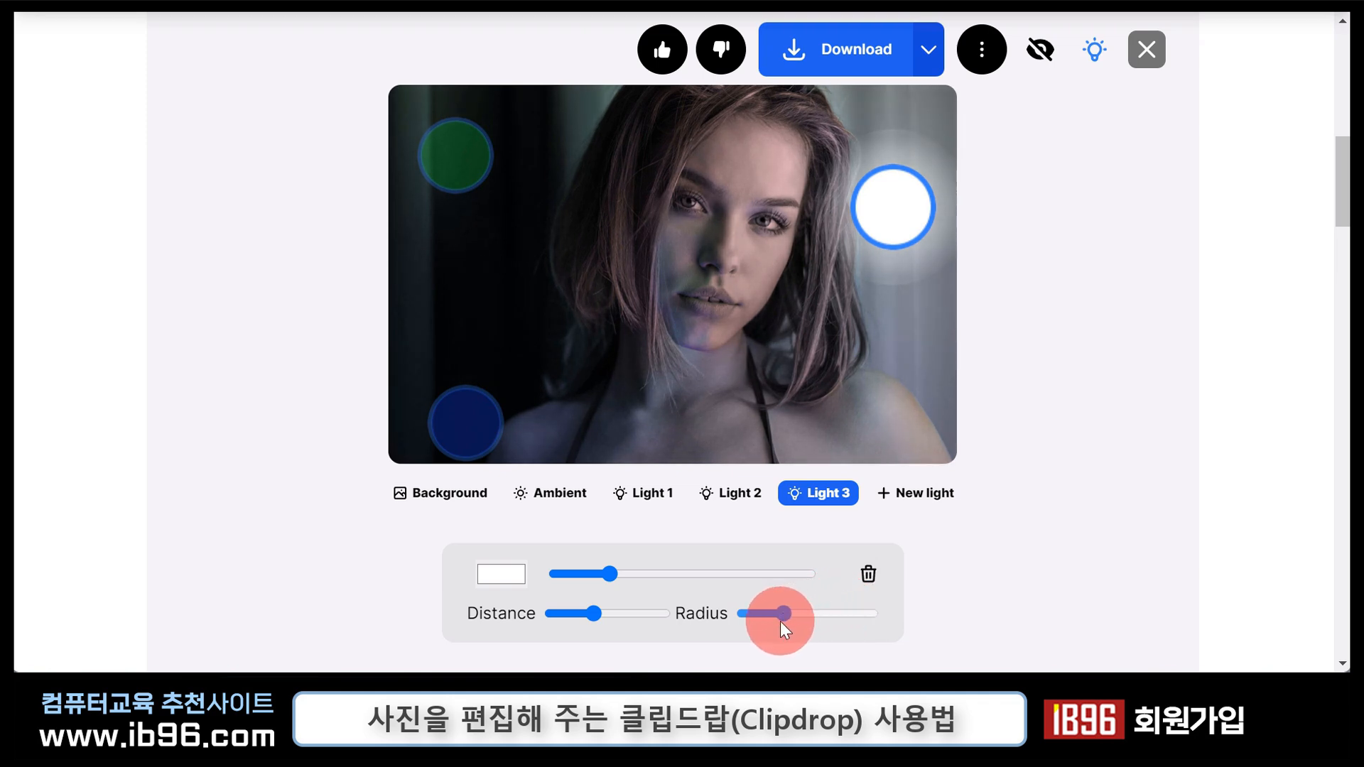
pyautogui.moveTo(777, 621); pyautogui.dragTo(813, 614)
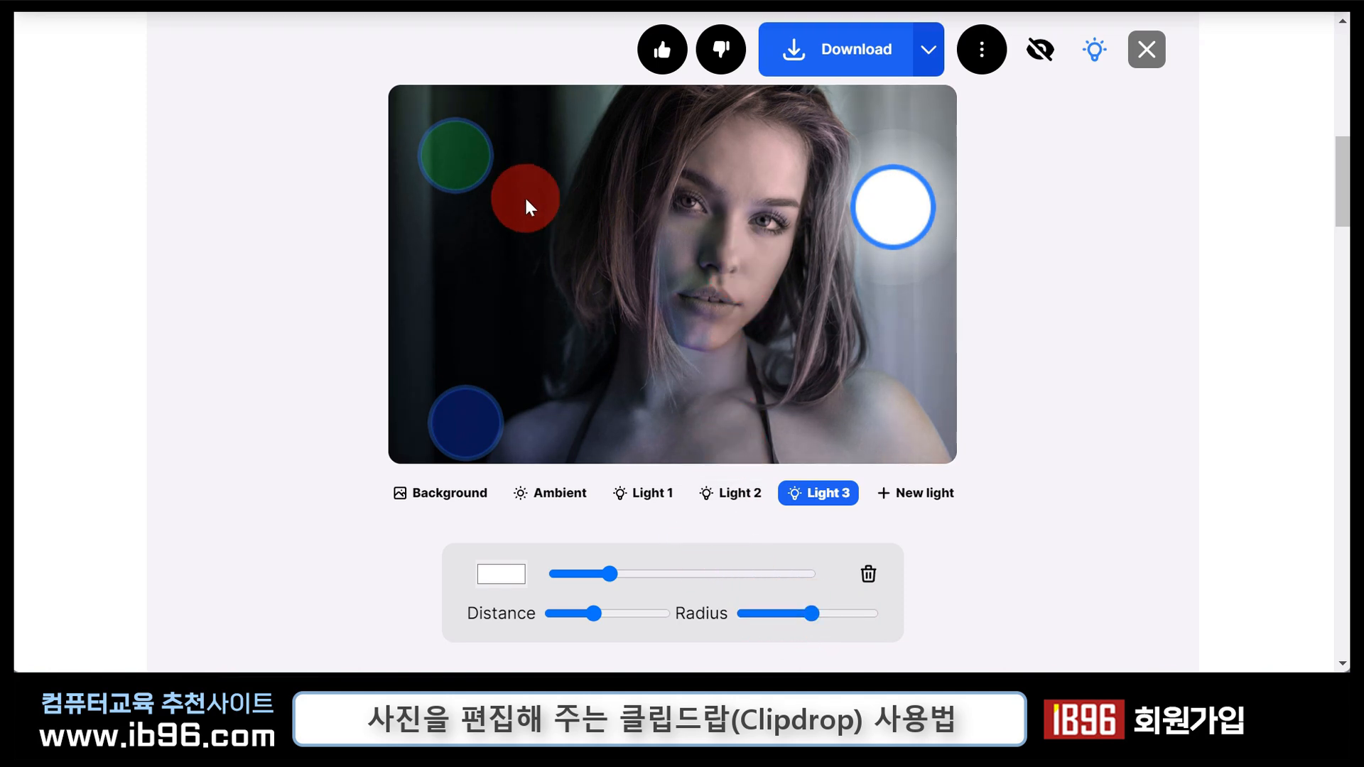
# Change the colours of the green Light 1 and the blue Light 2 to white.
pyautogui.moveTo(536, 214); pyautogui.dragTo(466, 154)
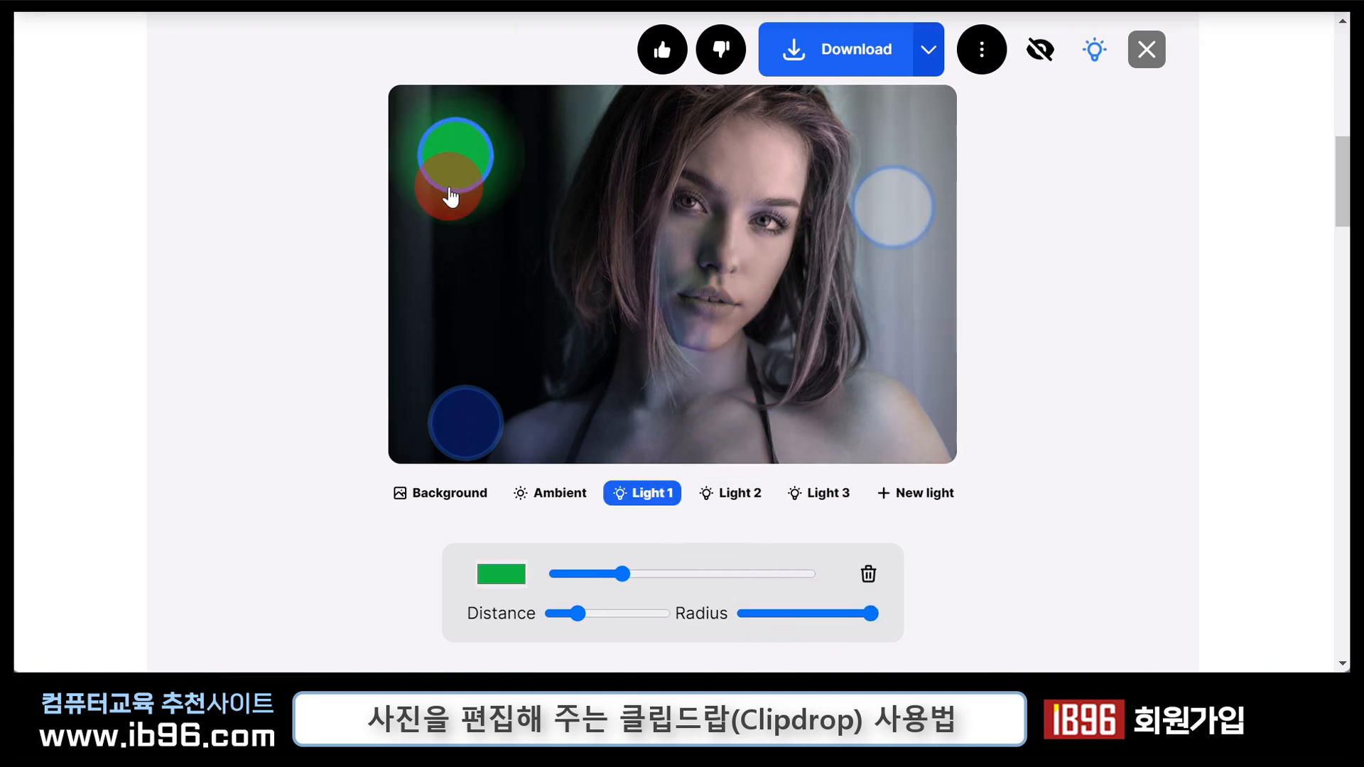
pyautogui.click(502, 574)
pyautogui.moveTo(537, 637); pyautogui.dragTo(461, 574)
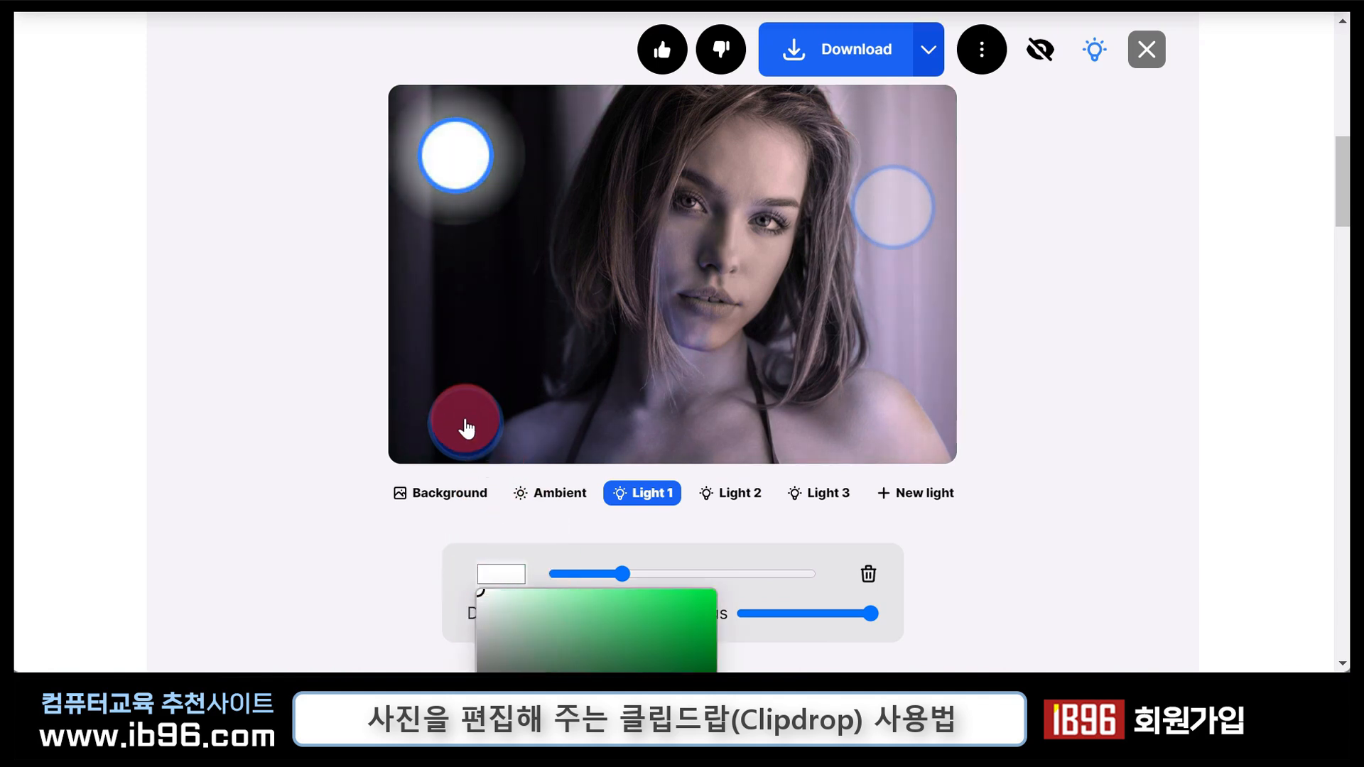
pyautogui.click(467, 427)
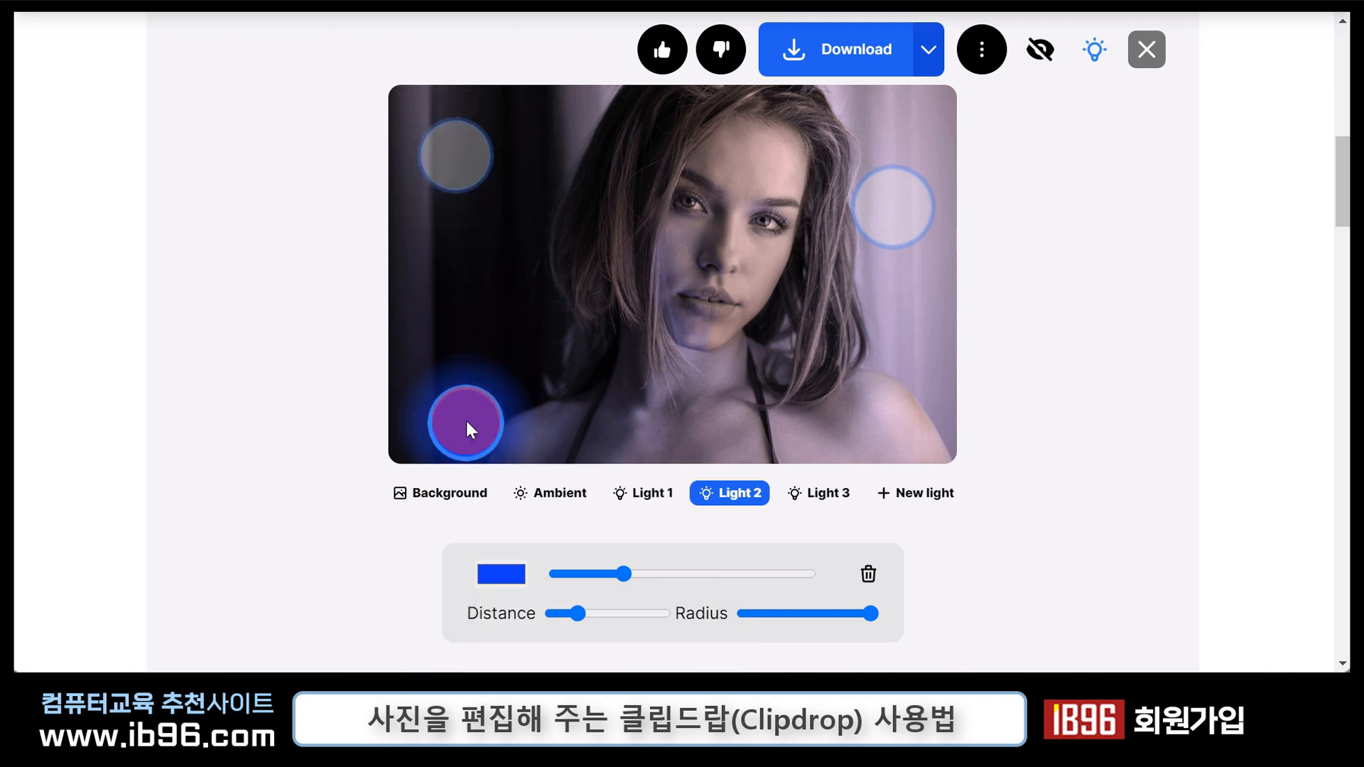
pyautogui.click(503, 569)
pyautogui.moveTo(505, 593); pyautogui.dragTo(441, 548)
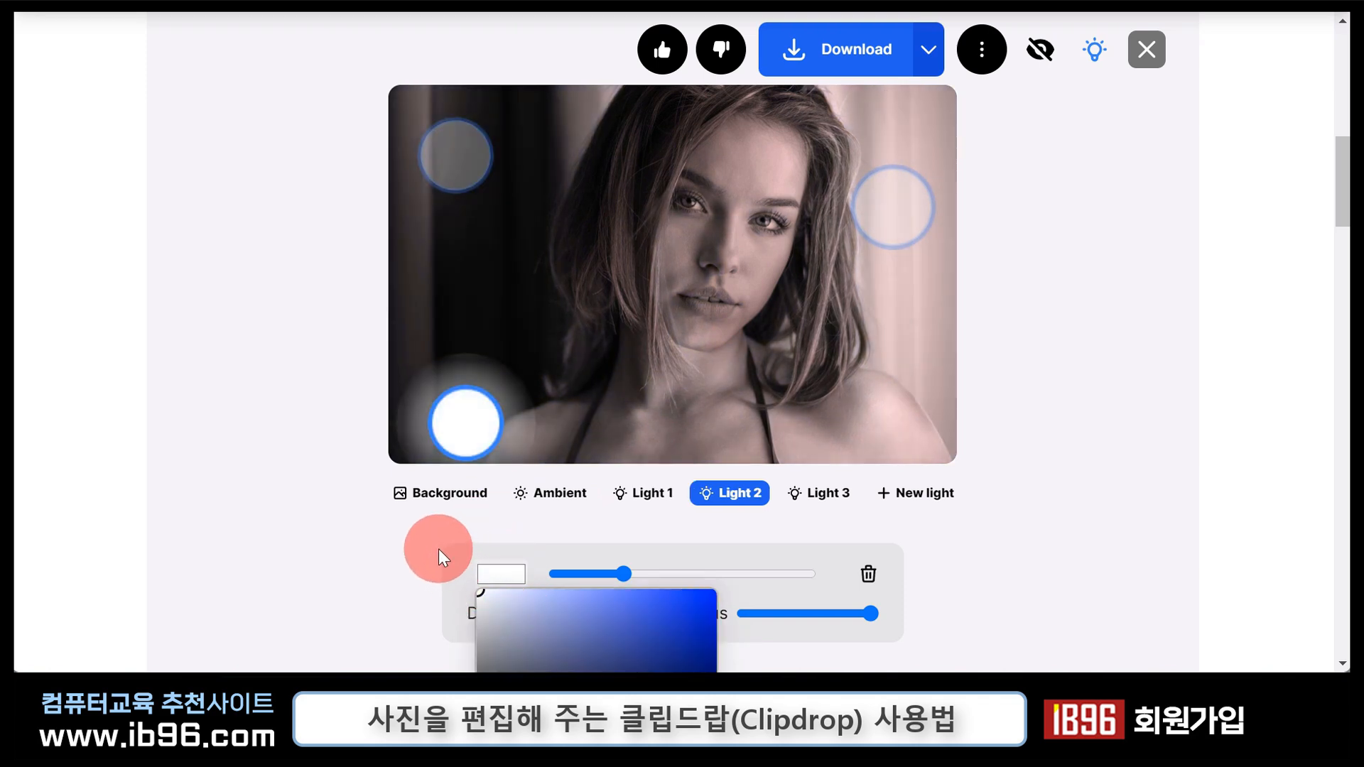
pyautogui.click(441, 549)
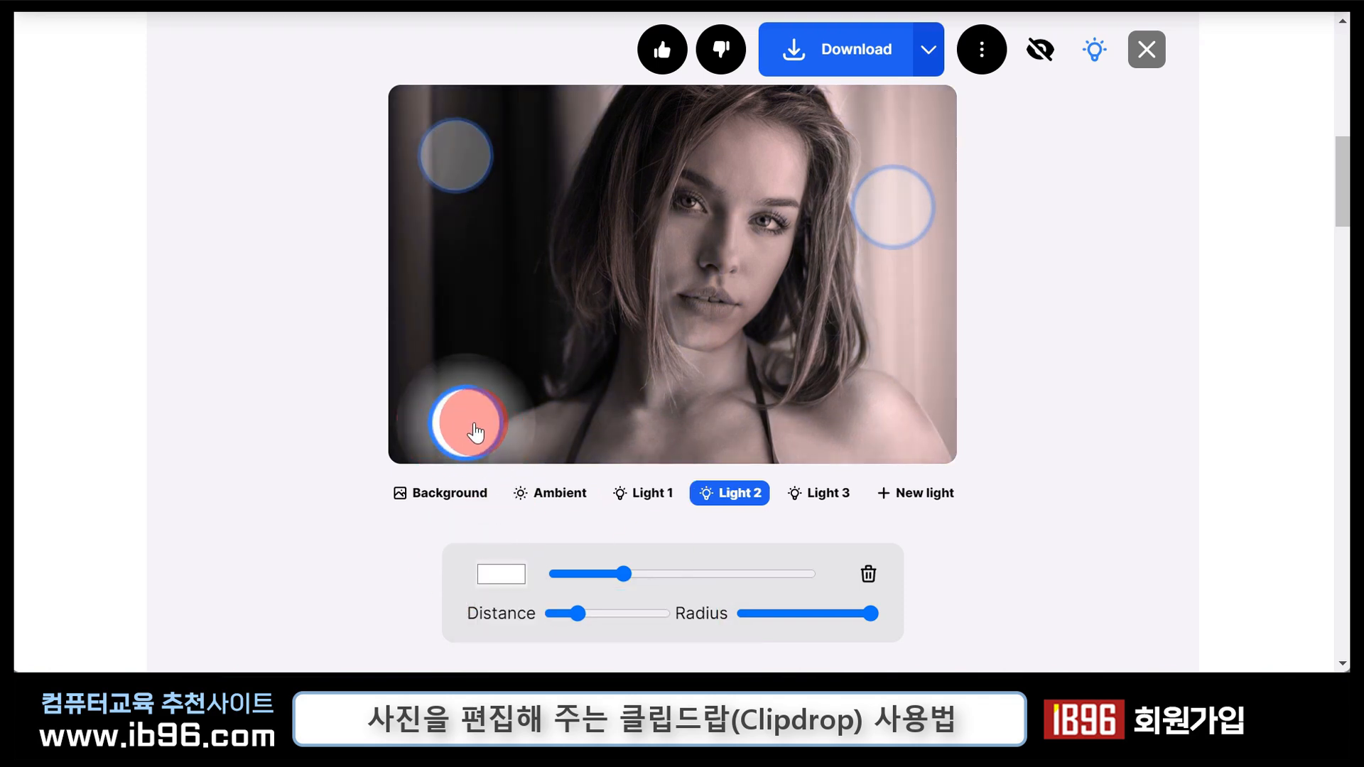
# Lower the brightness of Light 2 and Light 1 to the minimum and raise Light 3's brightness.
pyautogui.moveTo(622, 574); pyautogui.dragTo(534, 579)
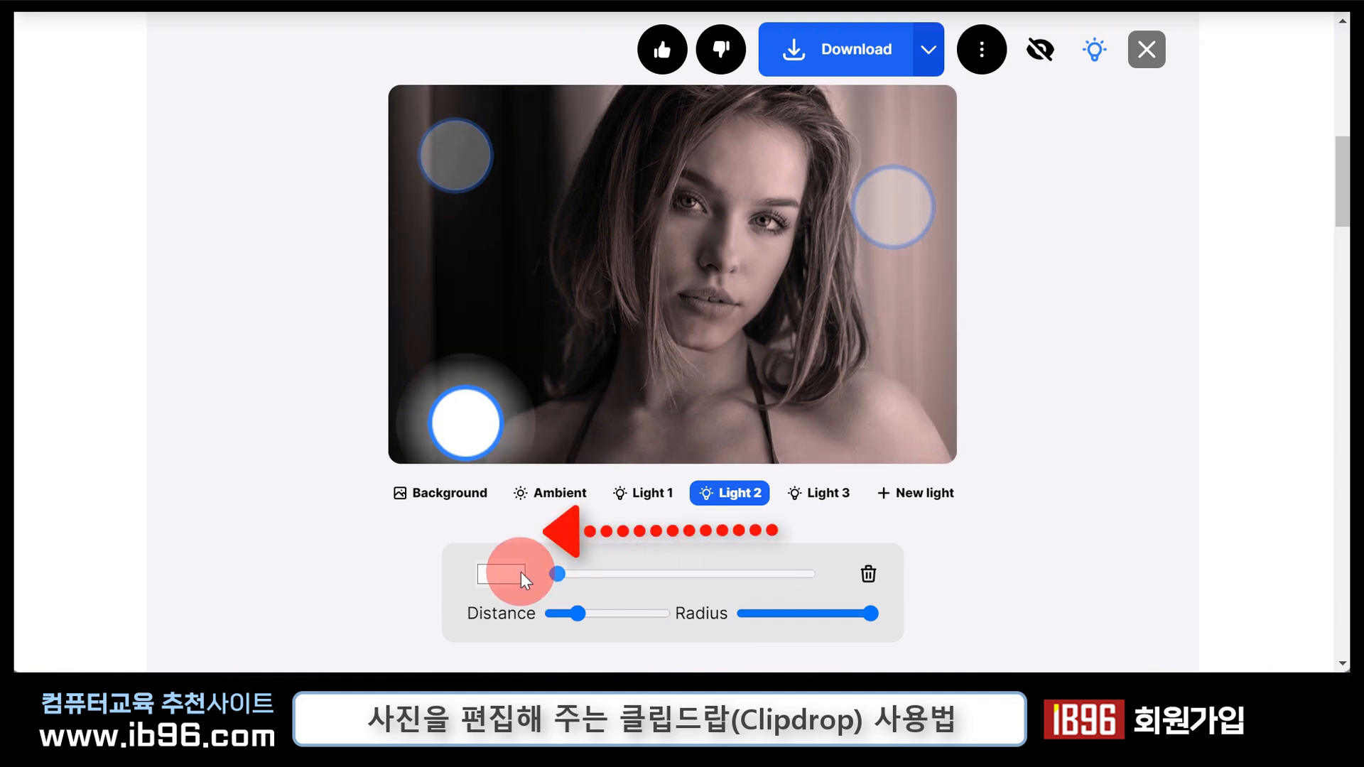
pyautogui.click(447, 159)
pyautogui.moveTo(628, 566); pyautogui.dragTo(527, 586)
pyautogui.click(893, 214)
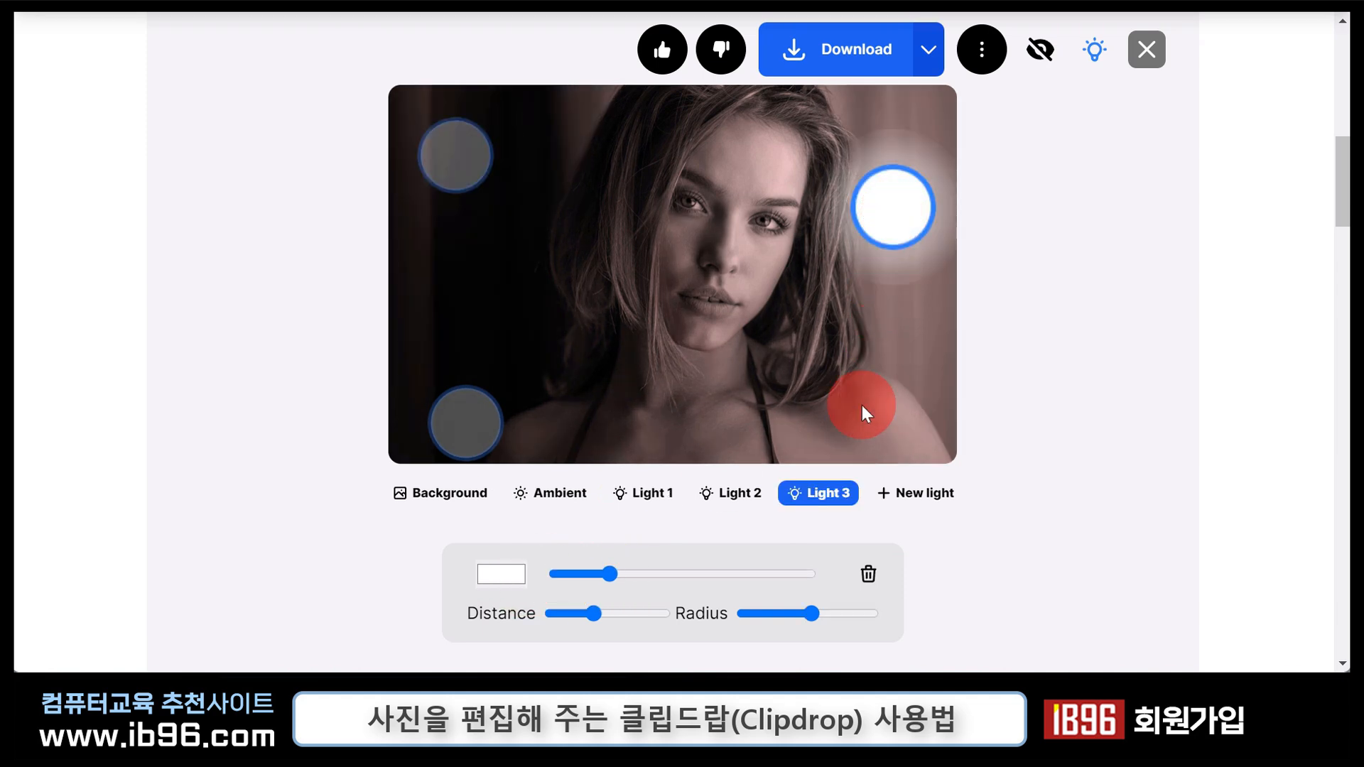
pyautogui.moveTo(606, 572); pyautogui.dragTo(652, 574)
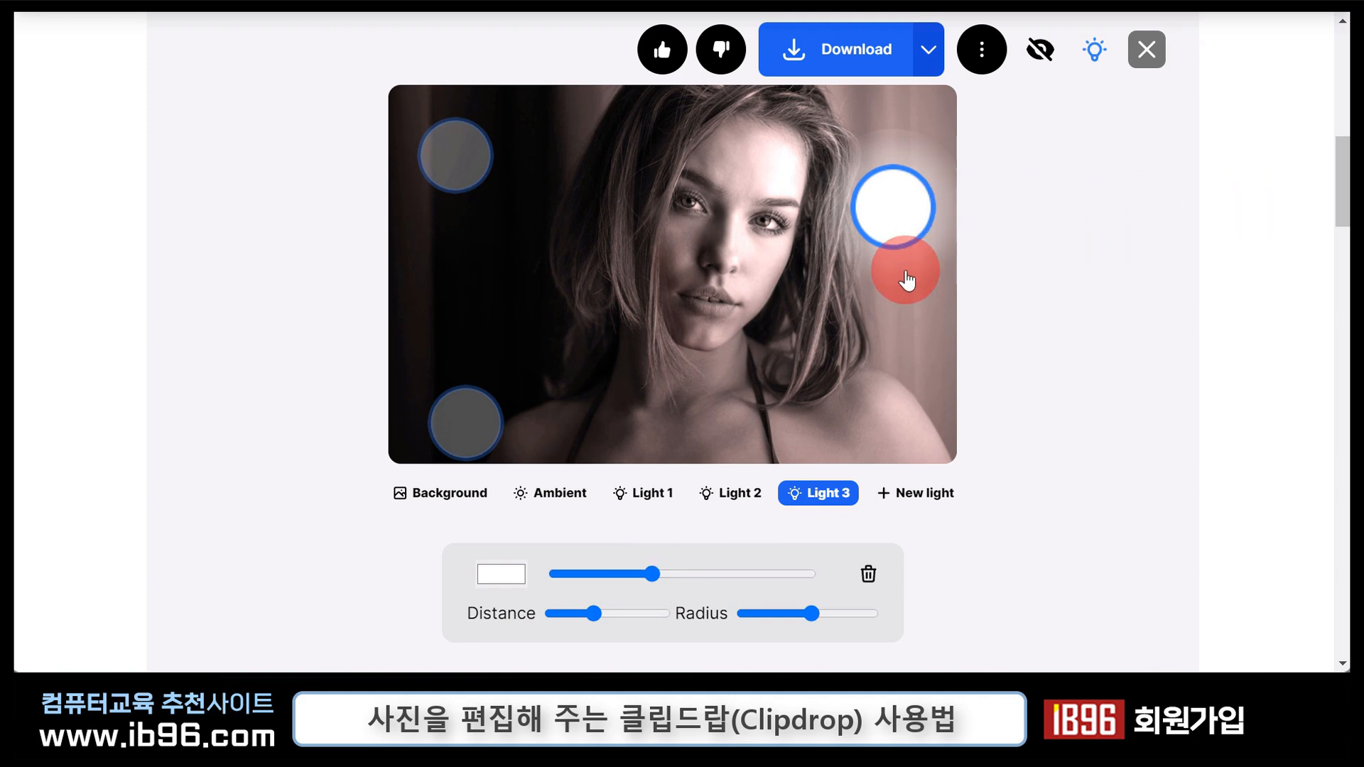
# Switch the relighting off and back on to compare the woman's portrait with its original.
pyautogui.click(1095, 51)
pyautogui.click(1094, 52)
pyautogui.click(1097, 57)
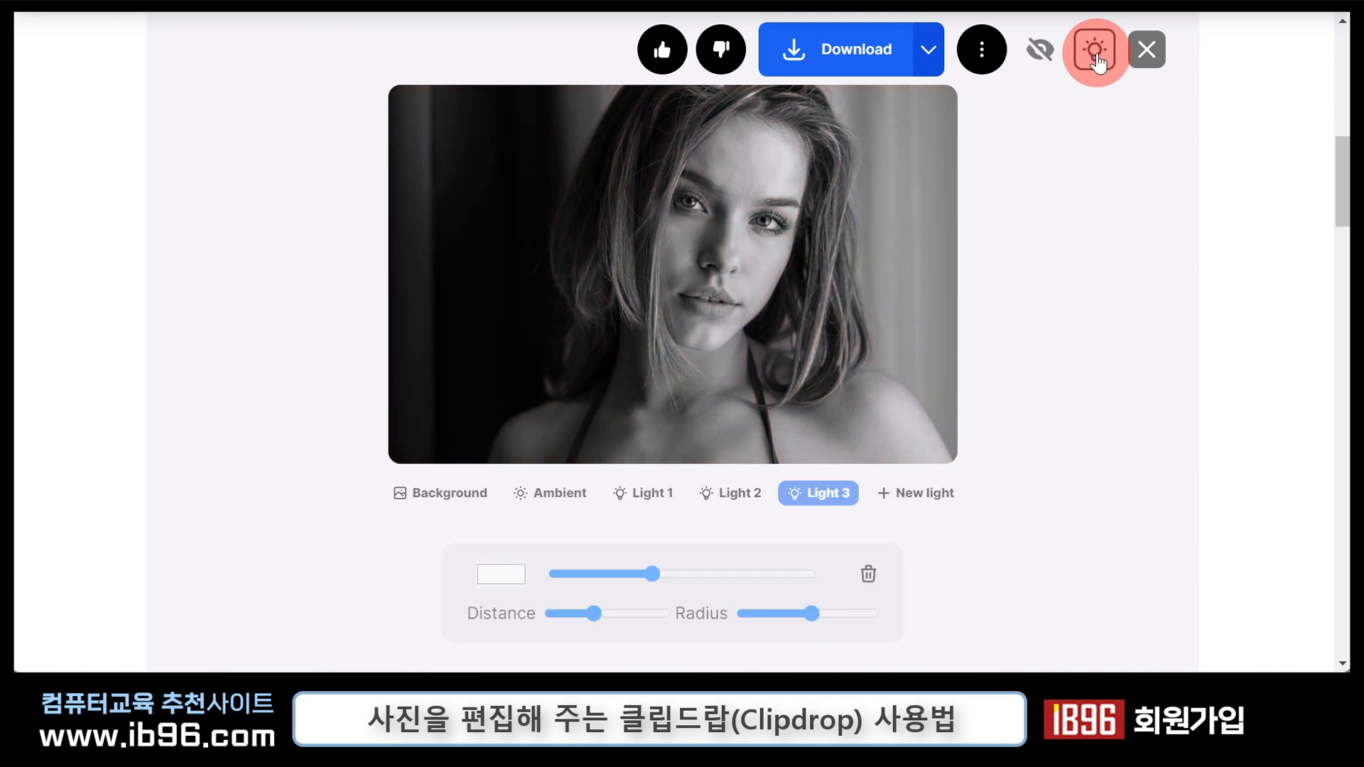
pyautogui.click(1097, 56)
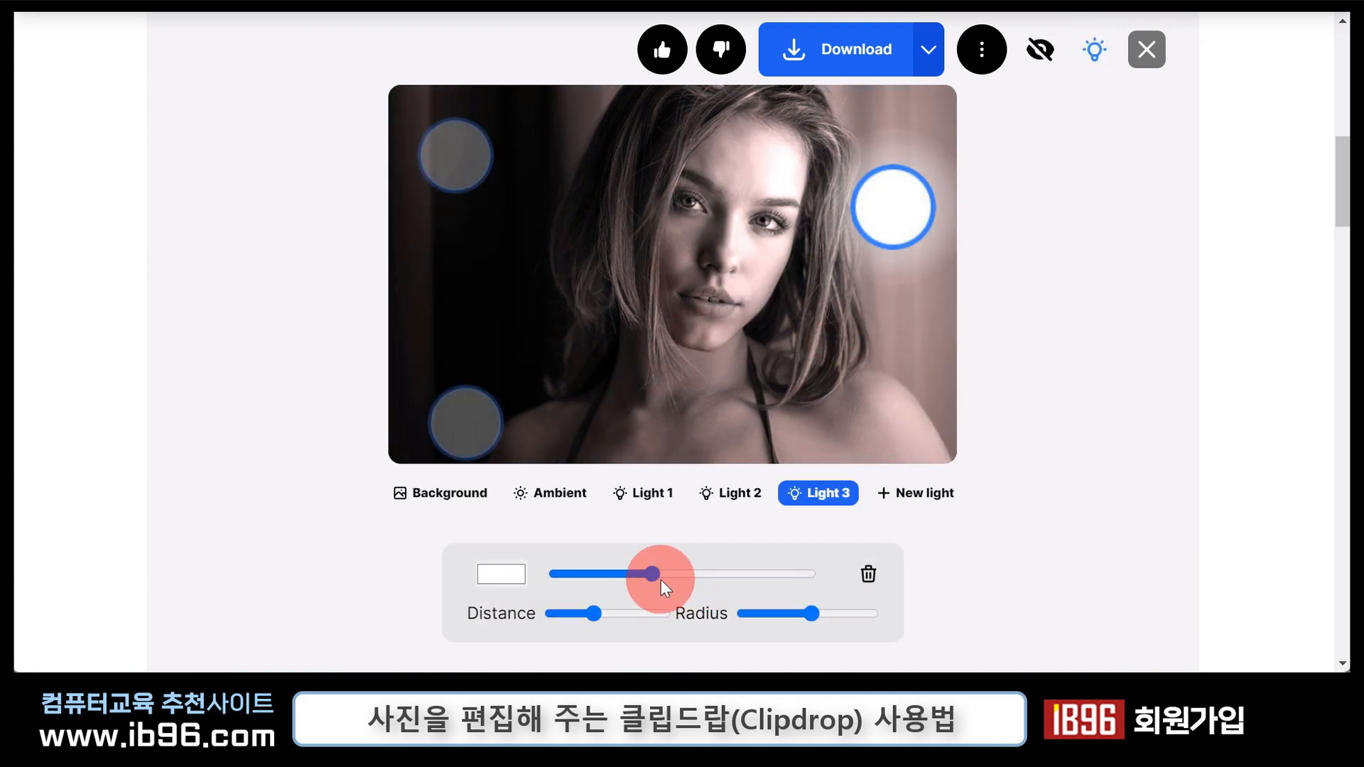
# Reduce Light 3's brightness slightly and move the light a little higher beside the woman's head.
pyautogui.moveTo(651, 574); pyautogui.dragTo(629, 577)
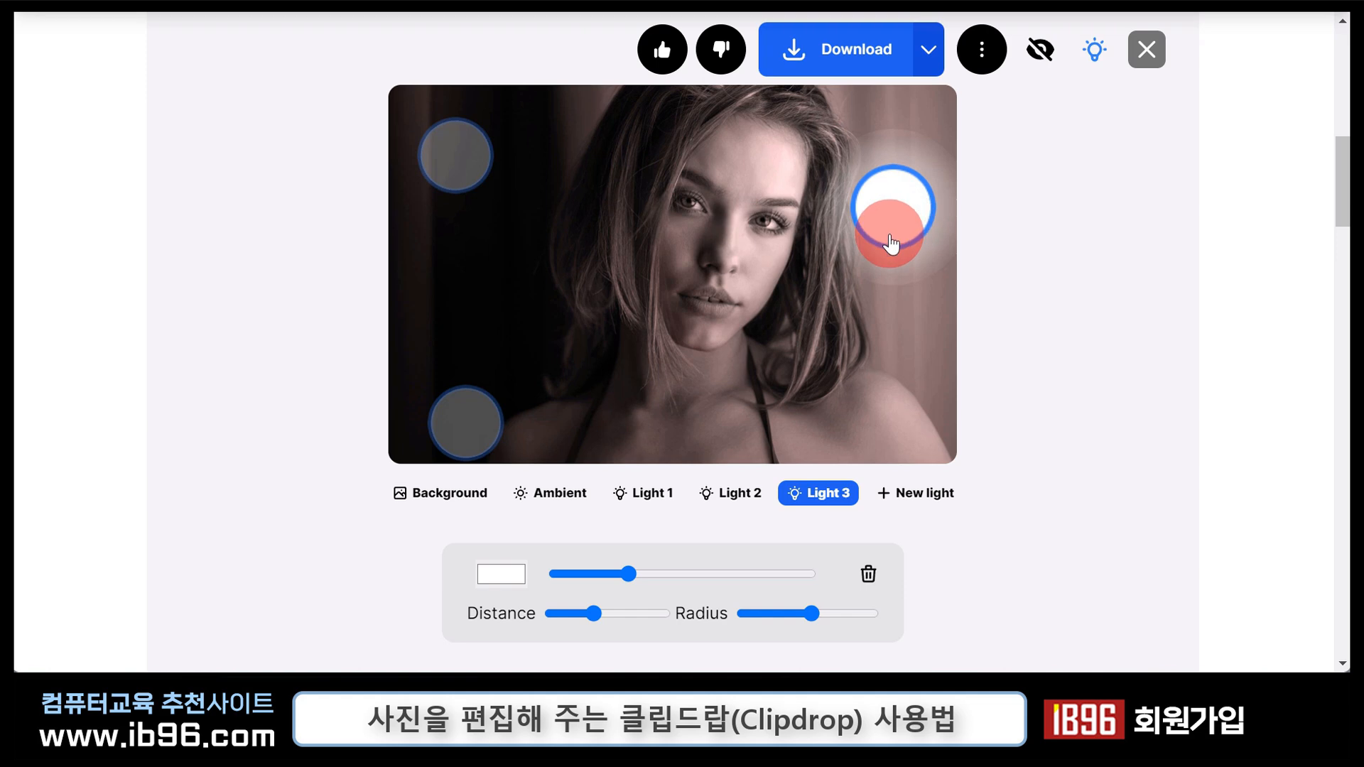
pyautogui.moveTo(865, 259); pyautogui.dragTo(897, 174)
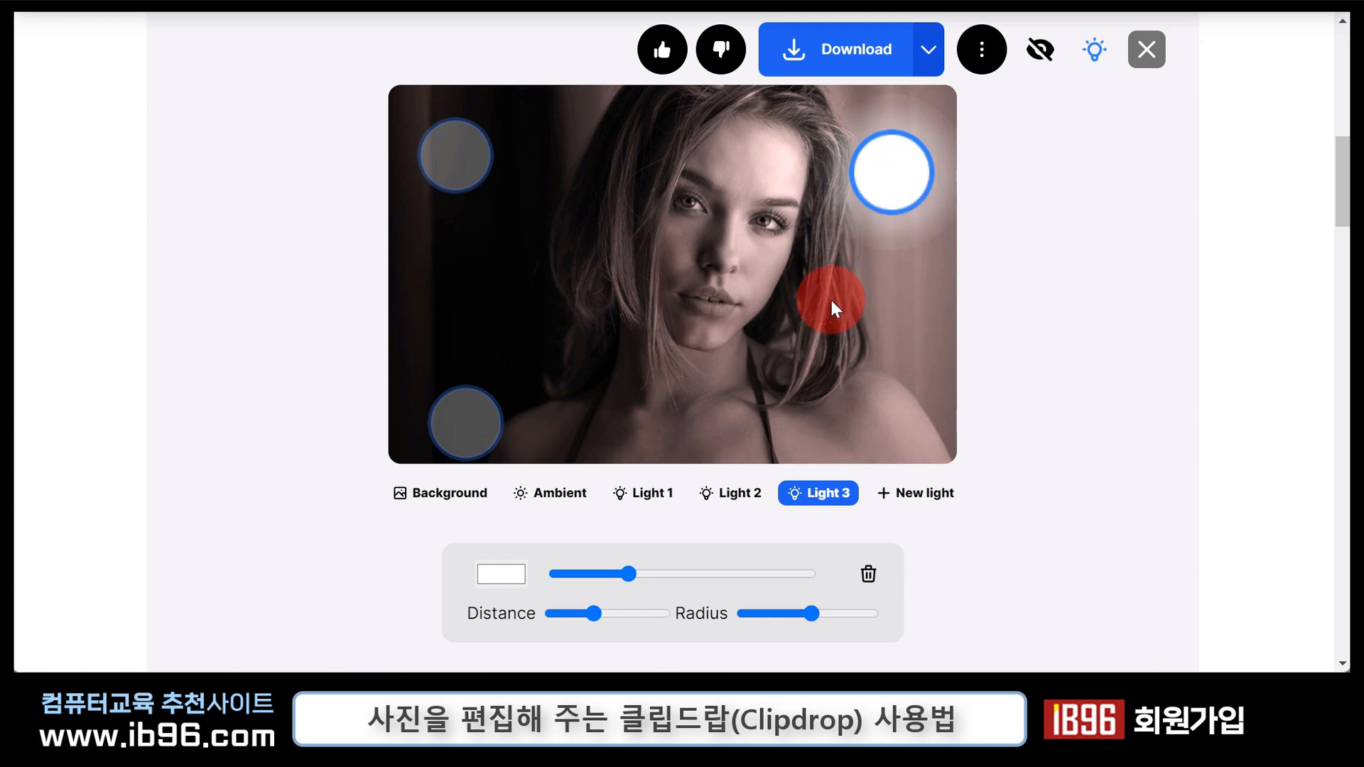
# Raise the brightness of Light 1 and Light 2 and increase the distance of both lights slightly.
pyautogui.click(468, 172)
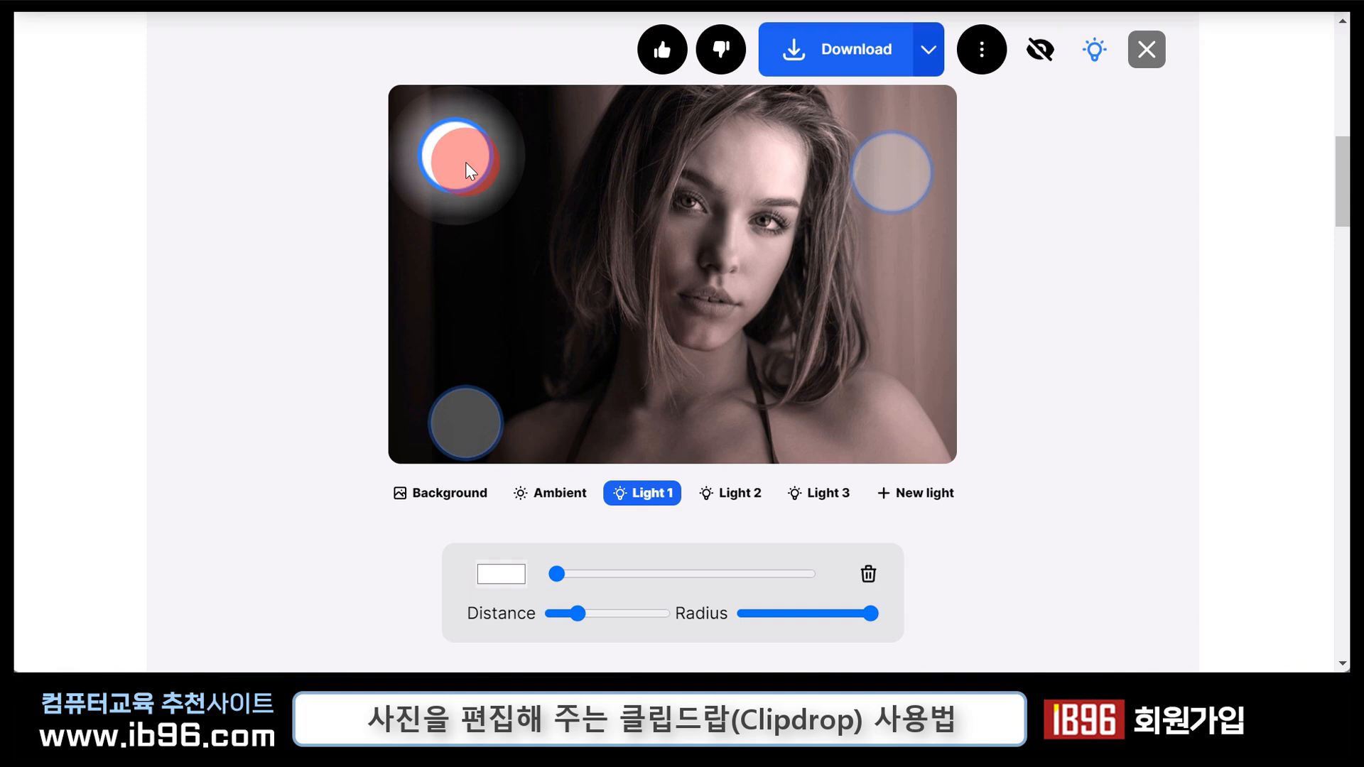
pyautogui.moveTo(556, 573); pyautogui.dragTo(646, 589)
pyautogui.moveTo(577, 617)
pyautogui.mouseDown()
pyautogui.moveTo(602, 585)
pyautogui.moveTo(561, 579)
pyautogui.moveTo(619, 585)
pyautogui.moveTo(600, 578)
pyautogui.moveTo(590, 615)
pyautogui.mouseUp()
pyautogui.click(490, 421)
pyautogui.click(578, 615)
pyautogui.click(821, 417)
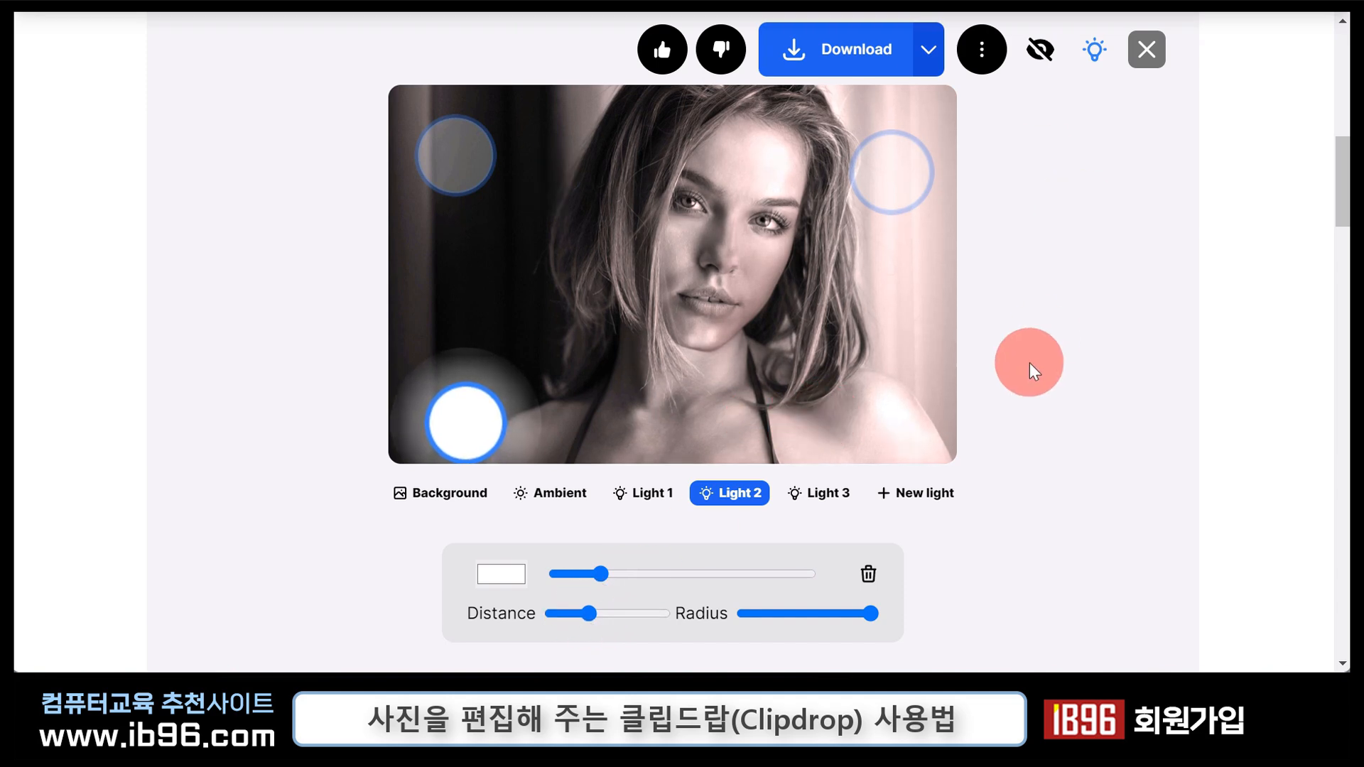
# Dim Light 2 and Light 1 back to minimum brightness and download the relit portrait.
pyautogui.moveTo(630, 582); pyautogui.dragTo(412, 557)
pyautogui.click(453, 217)
pyautogui.moveTo(649, 568); pyautogui.dragTo(538, 594)
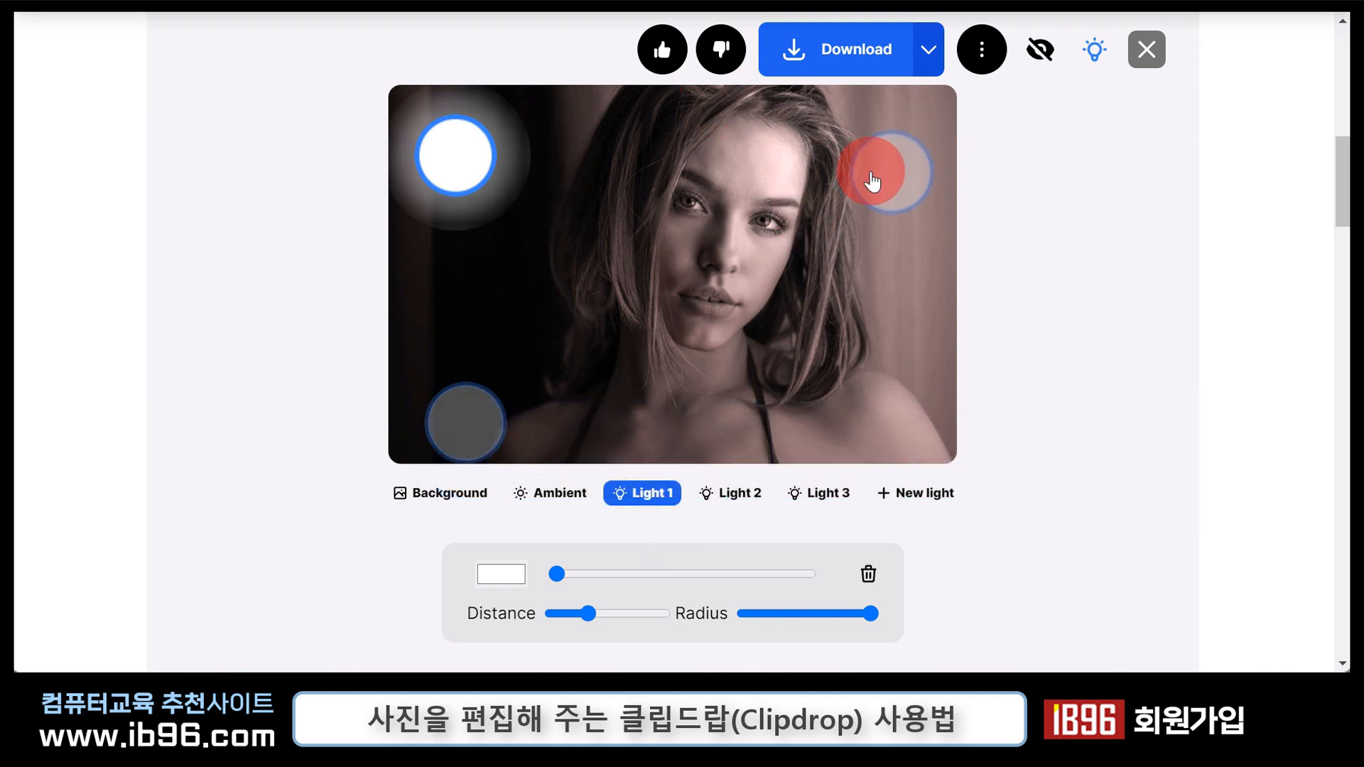
pyautogui.click(814, 64)
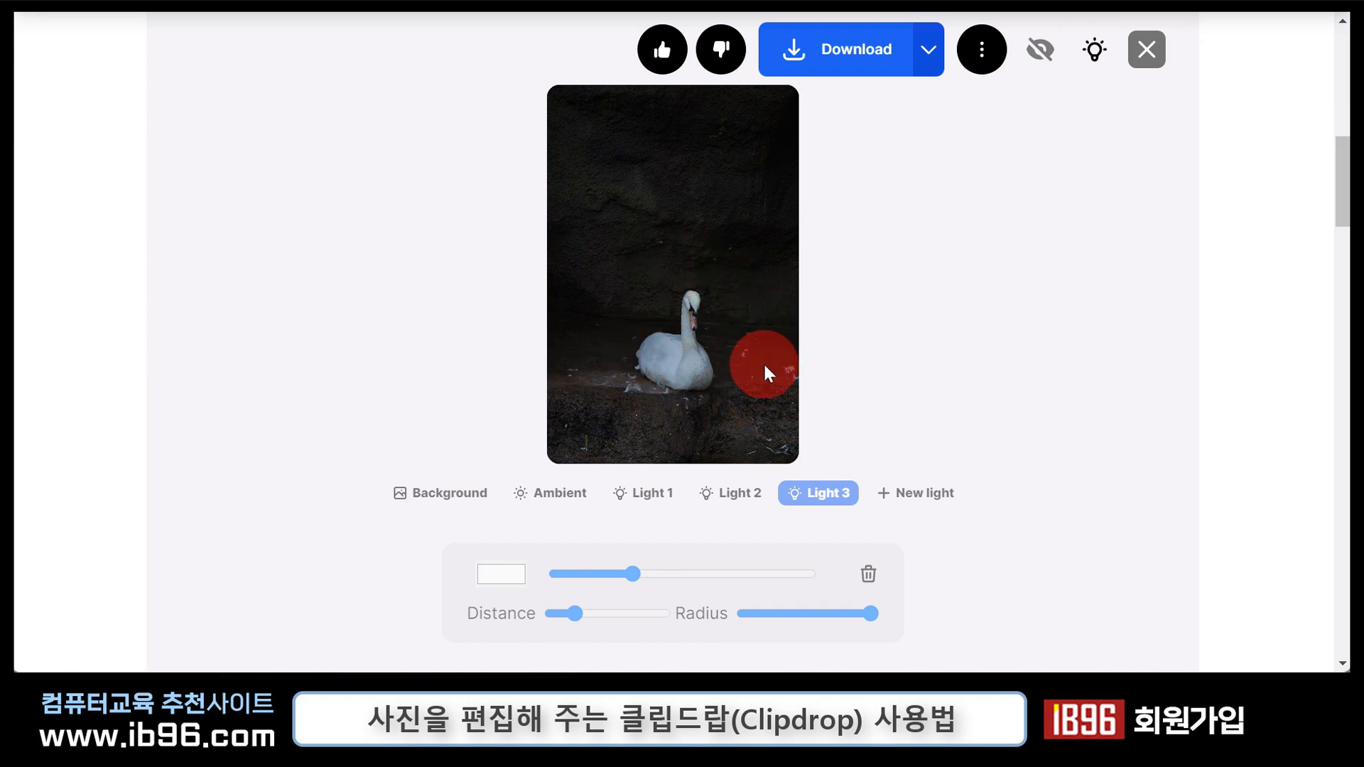
# Relight the dark swan photo: move Light 3 up and Light 1 down, raise the brightness and shorten the distance slightly.
pyautogui.moveTo(716, 341); pyautogui.dragTo(705, 301)
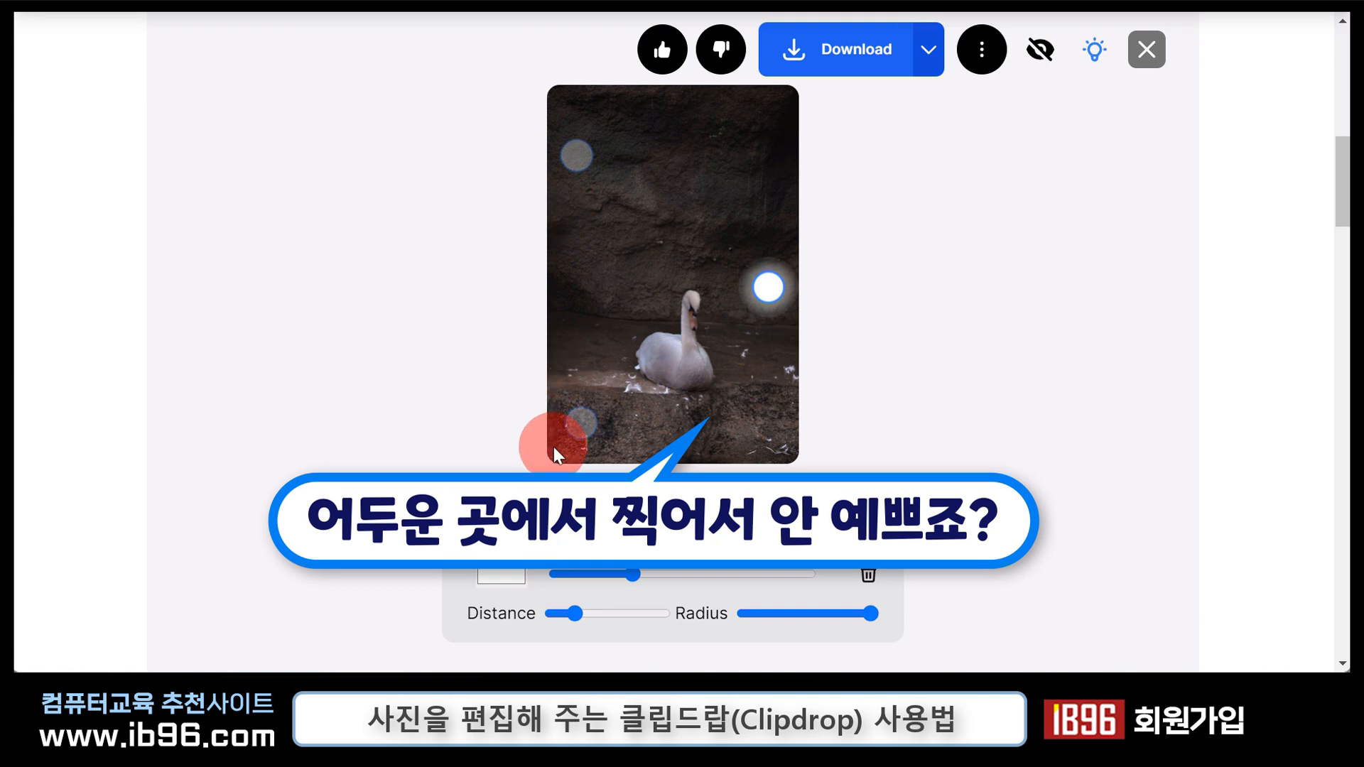
pyautogui.moveTo(774, 298); pyautogui.dragTo(763, 253)
pyautogui.moveTo(576, 152); pyautogui.dragTo(587, 227)
pyautogui.moveTo(620, 574)
pyautogui.mouseDown()
pyautogui.moveTo(667, 572)
pyautogui.moveTo(644, 574)
pyautogui.mouseUp()
pyautogui.moveTo(578, 614)
pyautogui.mouseDown()
pyautogui.moveTo(593, 613)
pyautogui.moveTo(570, 613)
pyautogui.mouseUp()
pyautogui.click(757, 243)
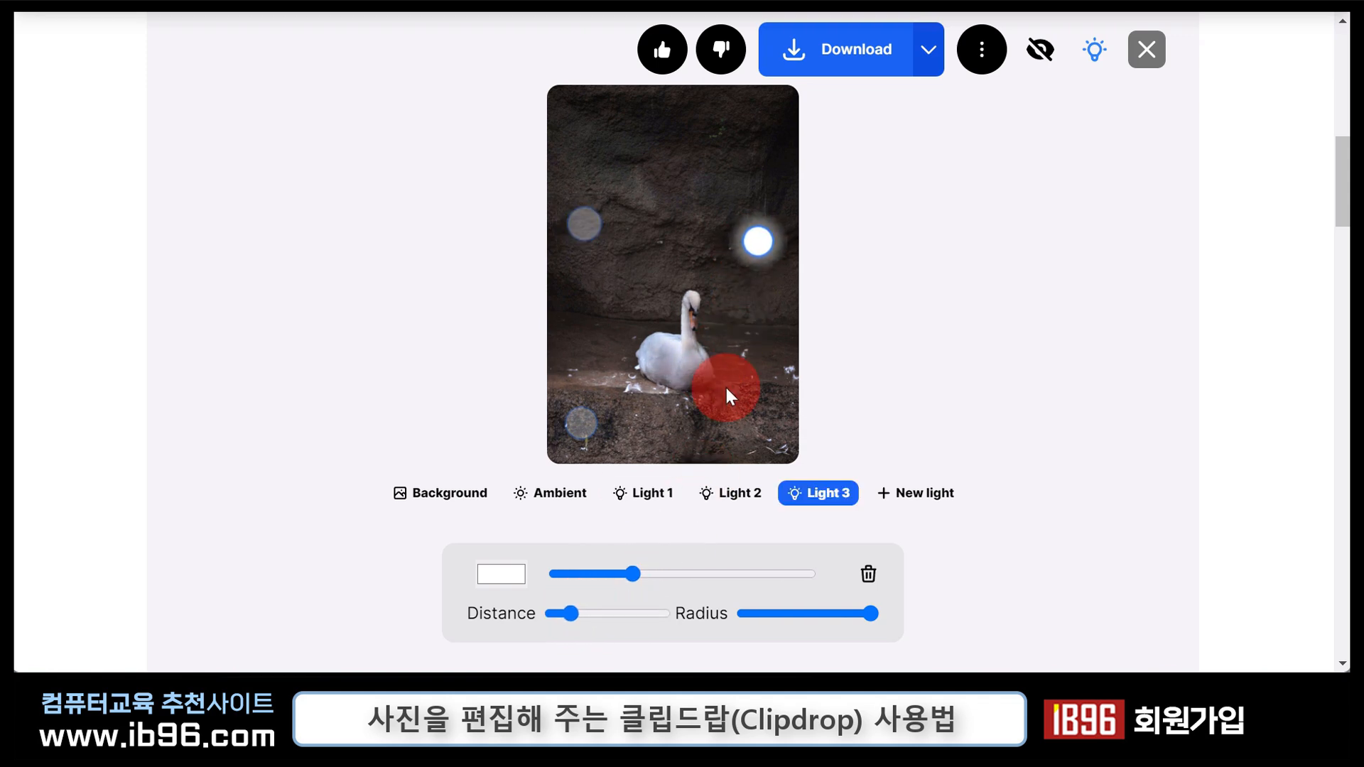
# Toggle the relighting on the swan photo to compare it with the dark original.
pyautogui.click(1103, 52)
pyautogui.click(1105, 51)
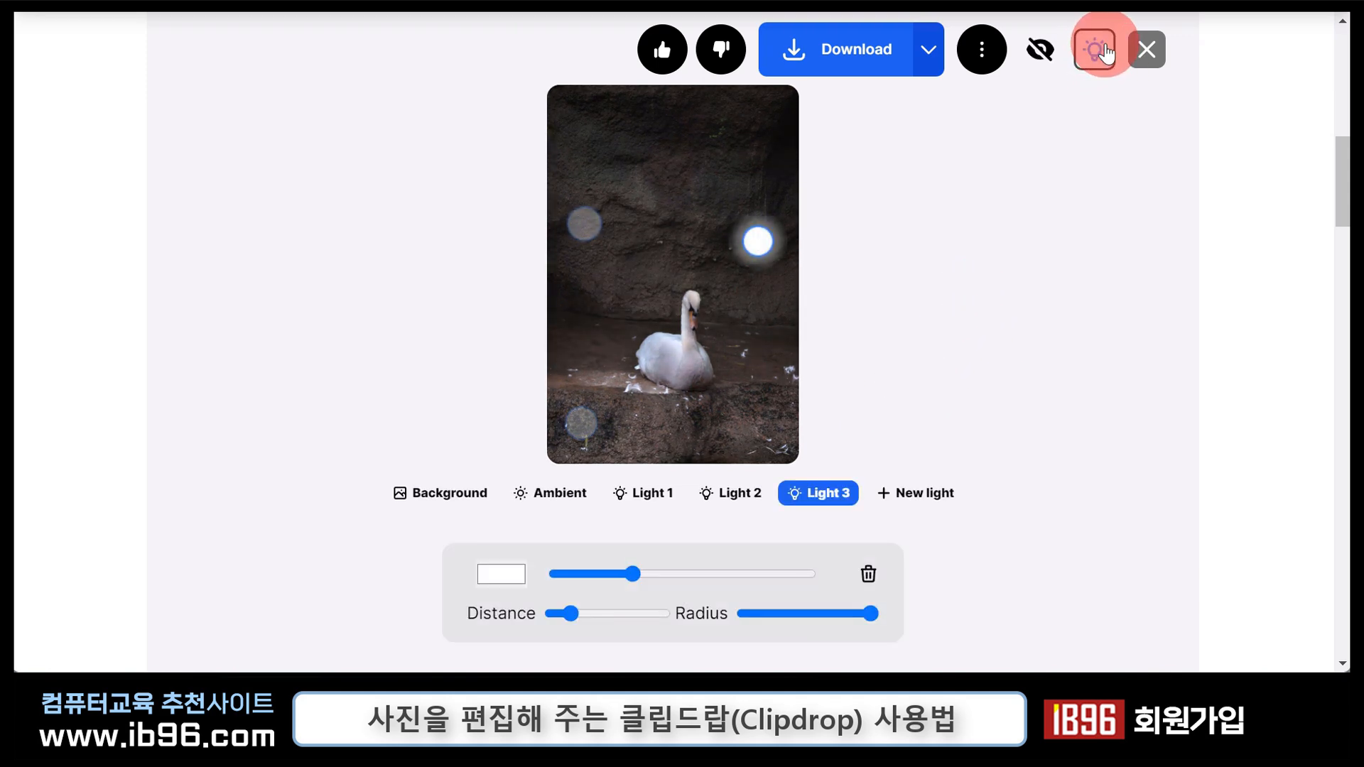
pyautogui.click(1105, 51)
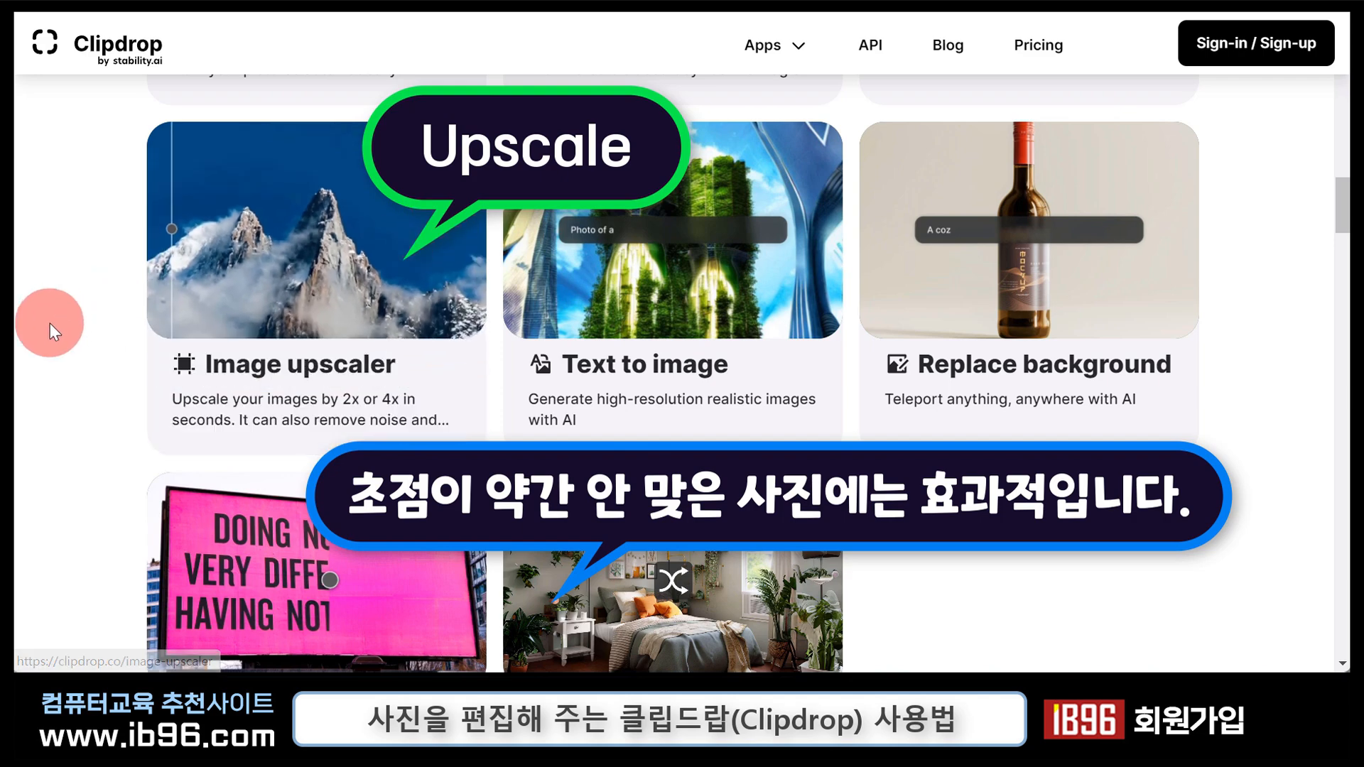
# Open the Image upscaler tool and load the plant photo 20230318_153956.jpg into it.
pyautogui.scroll(1, 270, 313)
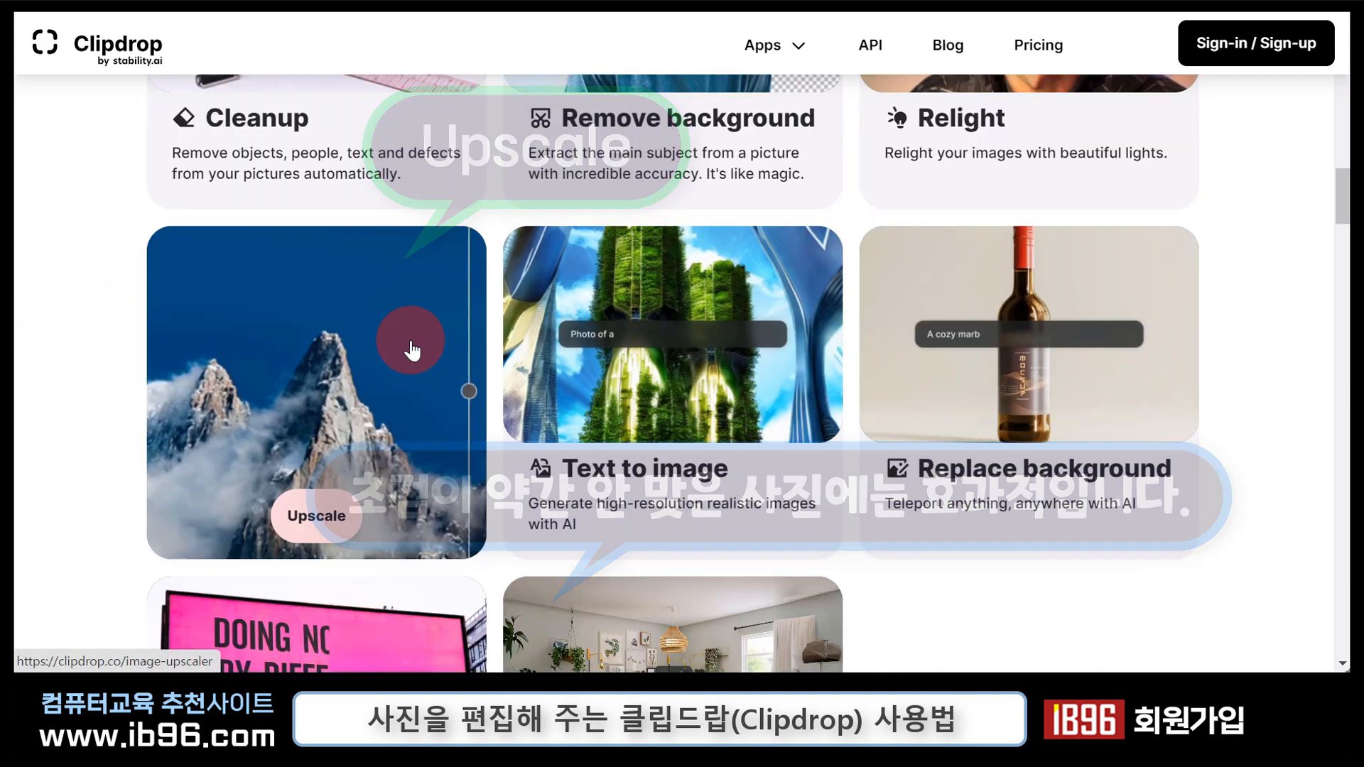
pyautogui.click(356, 364)
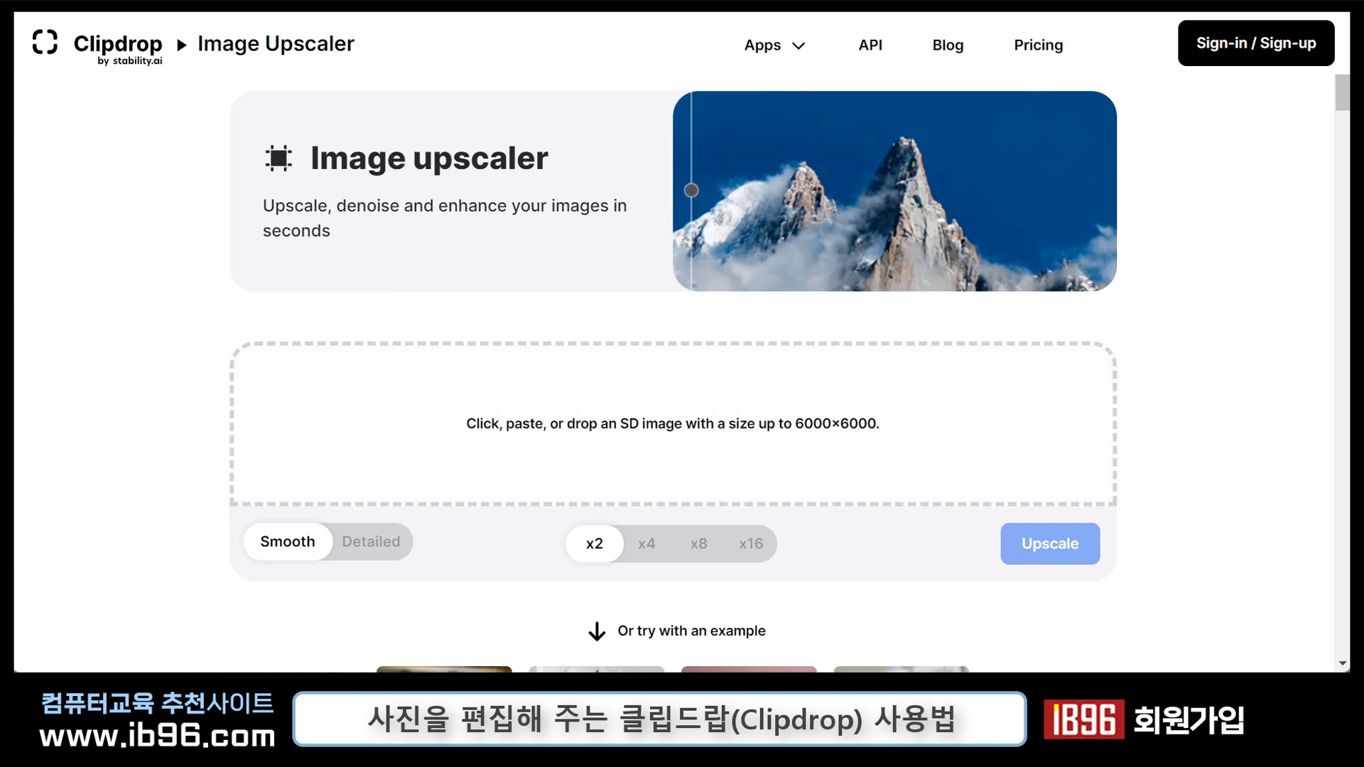
pyautogui.moveTo(15, 508); pyautogui.dragTo(628, 479)
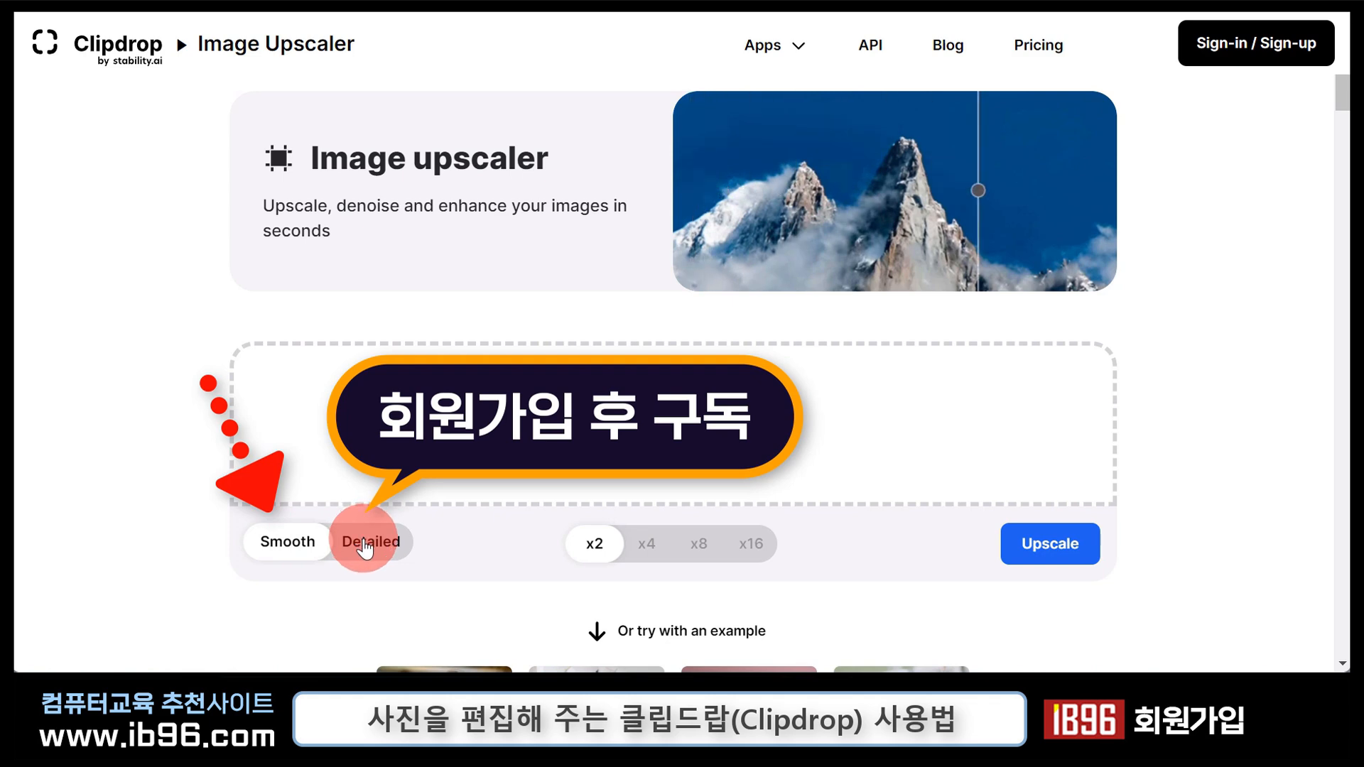
# Upscale the plant photo by x2 in Smooth mode and check the before-and-after comparison.
pyautogui.click(589, 561)
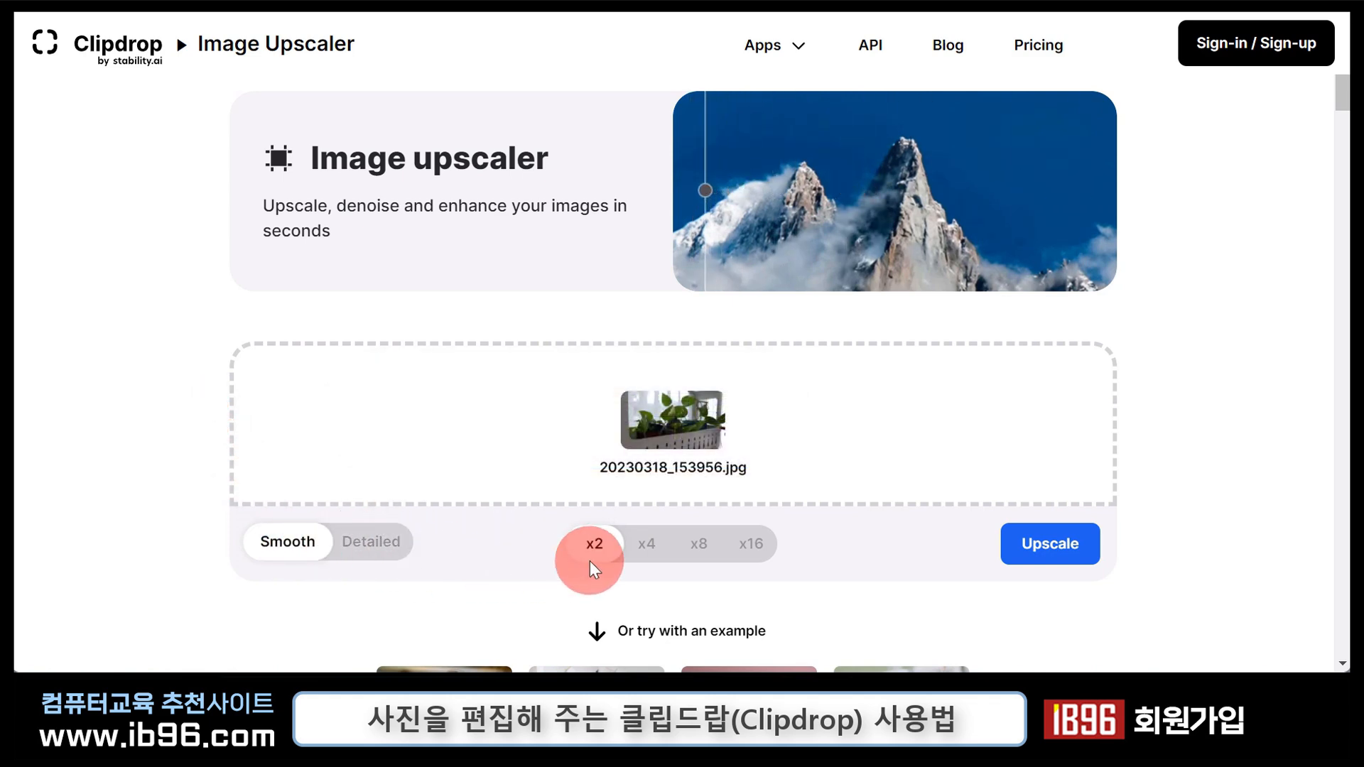
pyautogui.click(1062, 552)
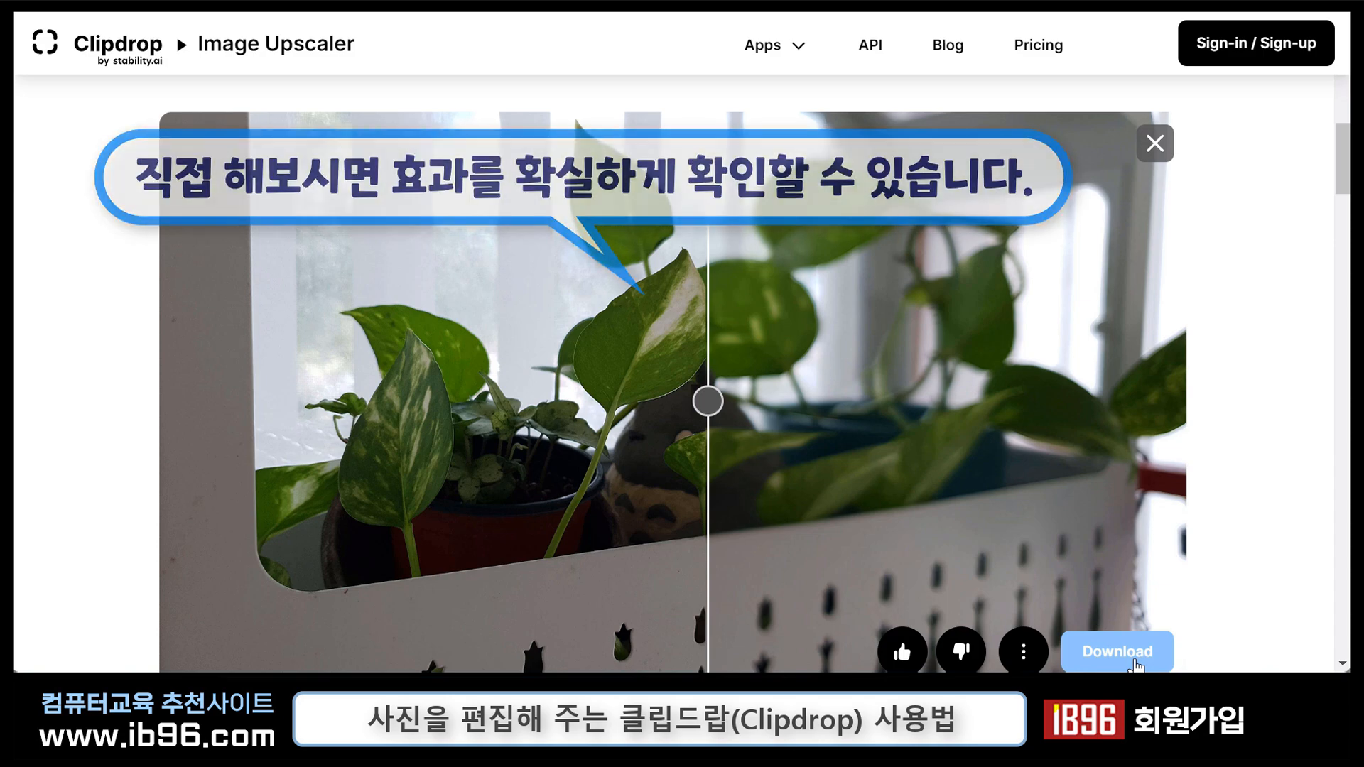
pyautogui.click(700, 435)
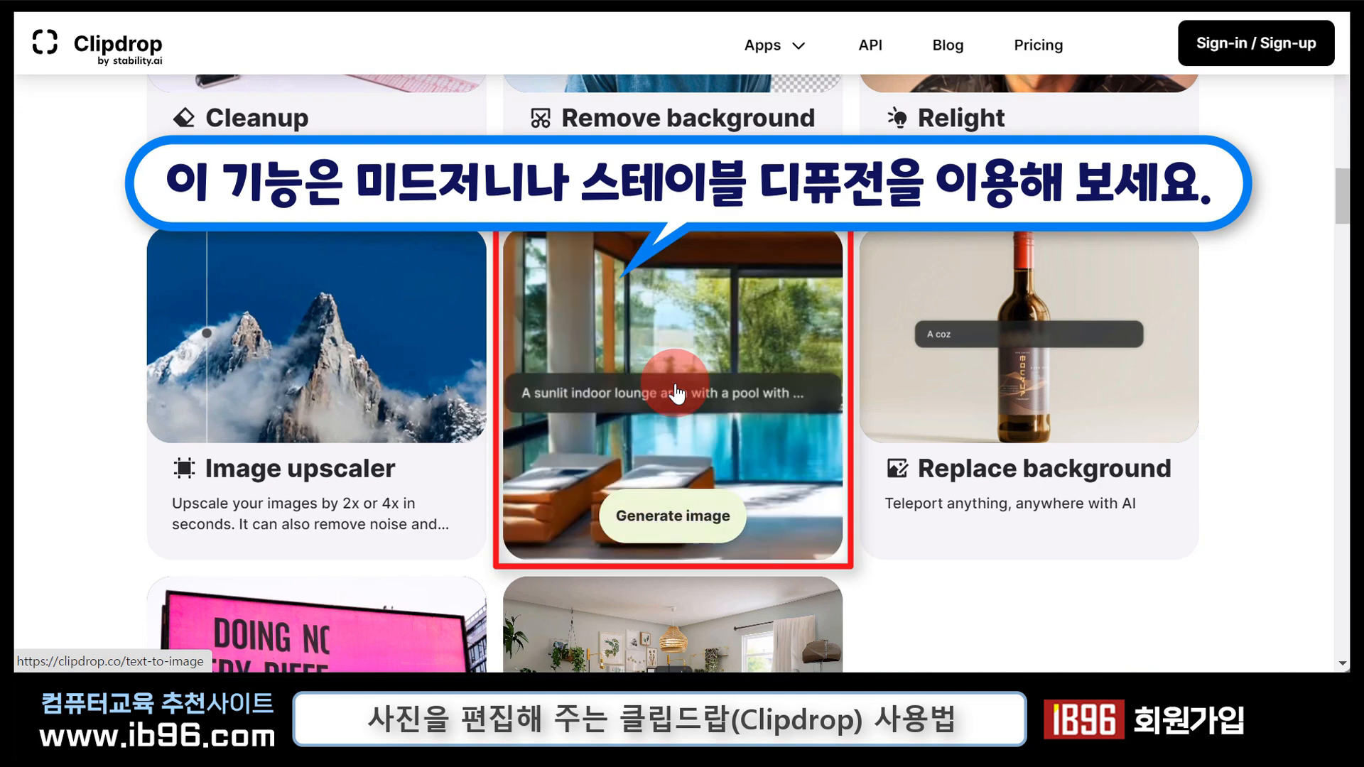
# Open the Text to image tool and select the whole sample prompt in its text field.
pyautogui.click(678, 517)
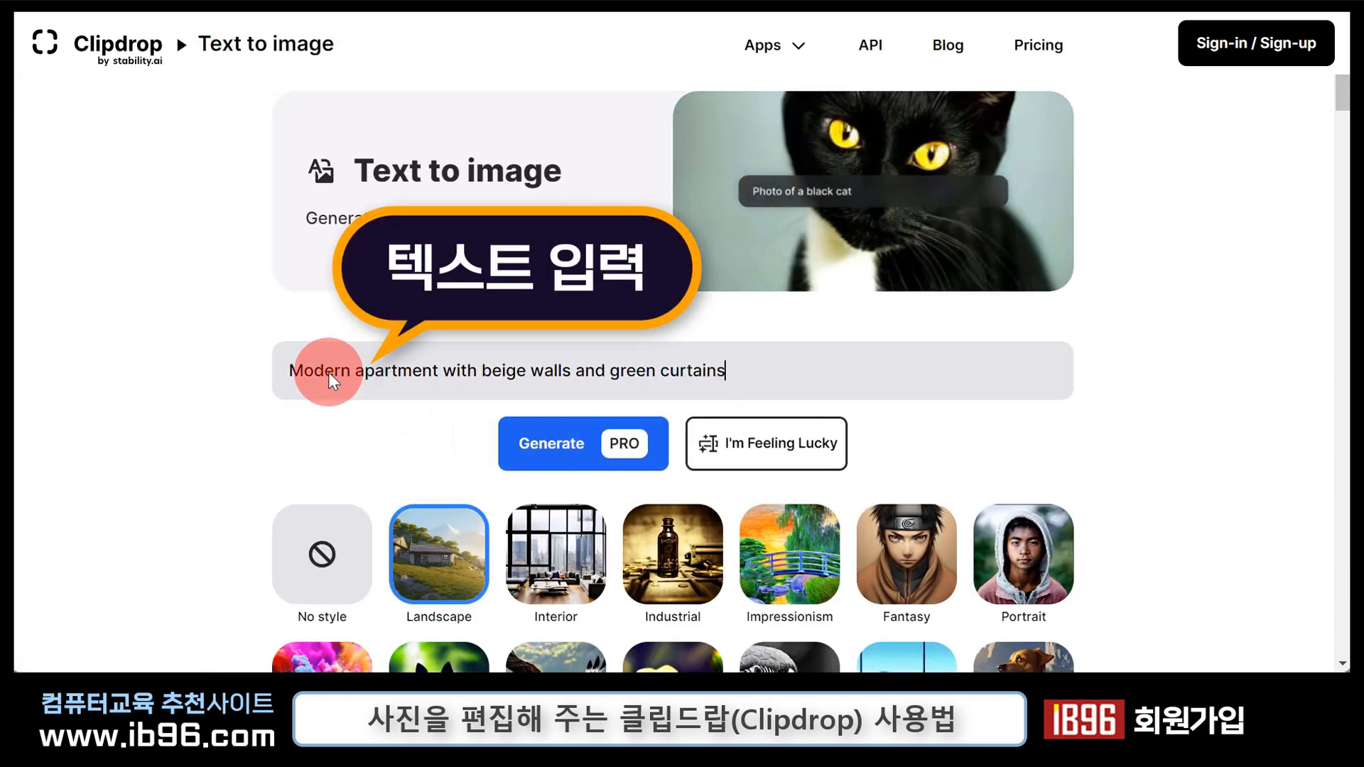
pyautogui.click(326, 374)
pyautogui.moveTo(756, 374); pyautogui.dragTo(274, 378)
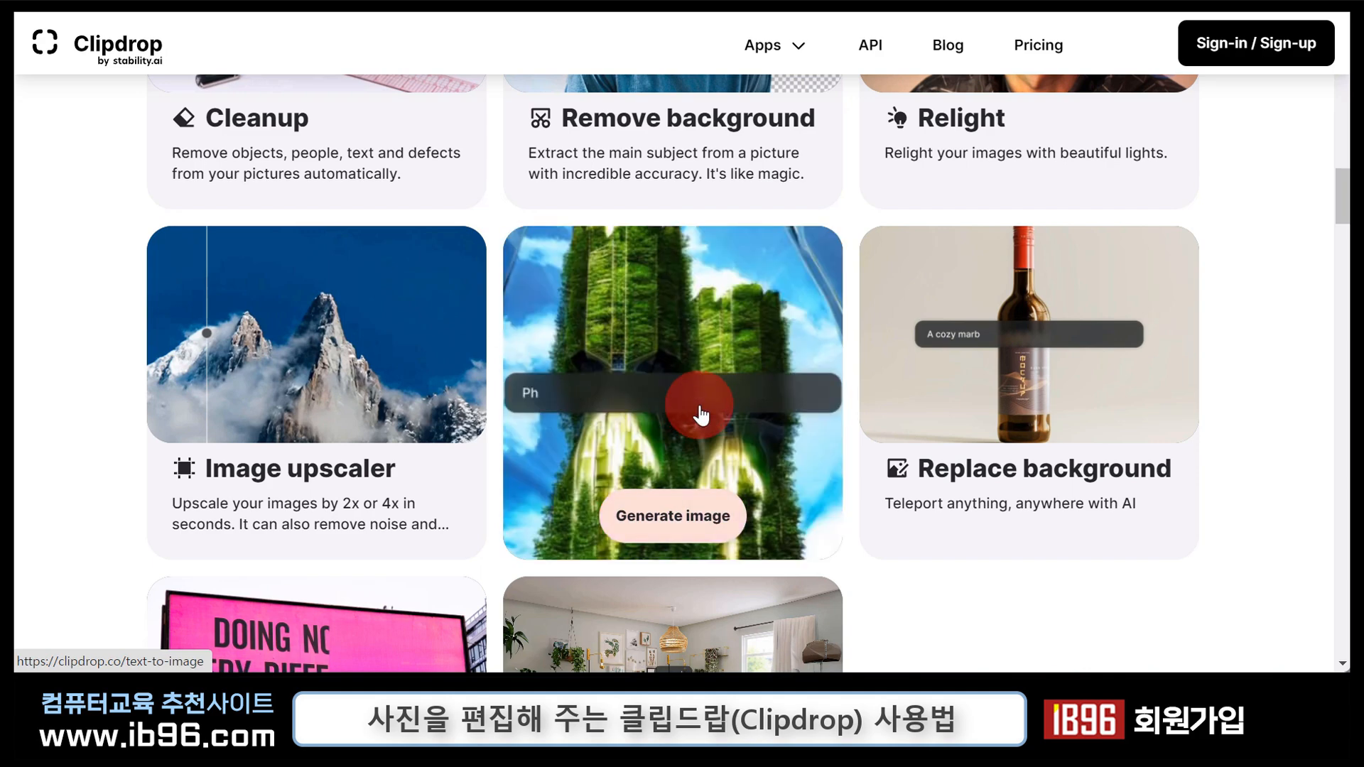
# Open the Replace background tool and load the photo of the man walking with a child into it.
pyautogui.moveTo(1048, 430)
pyautogui.click(1038, 422)
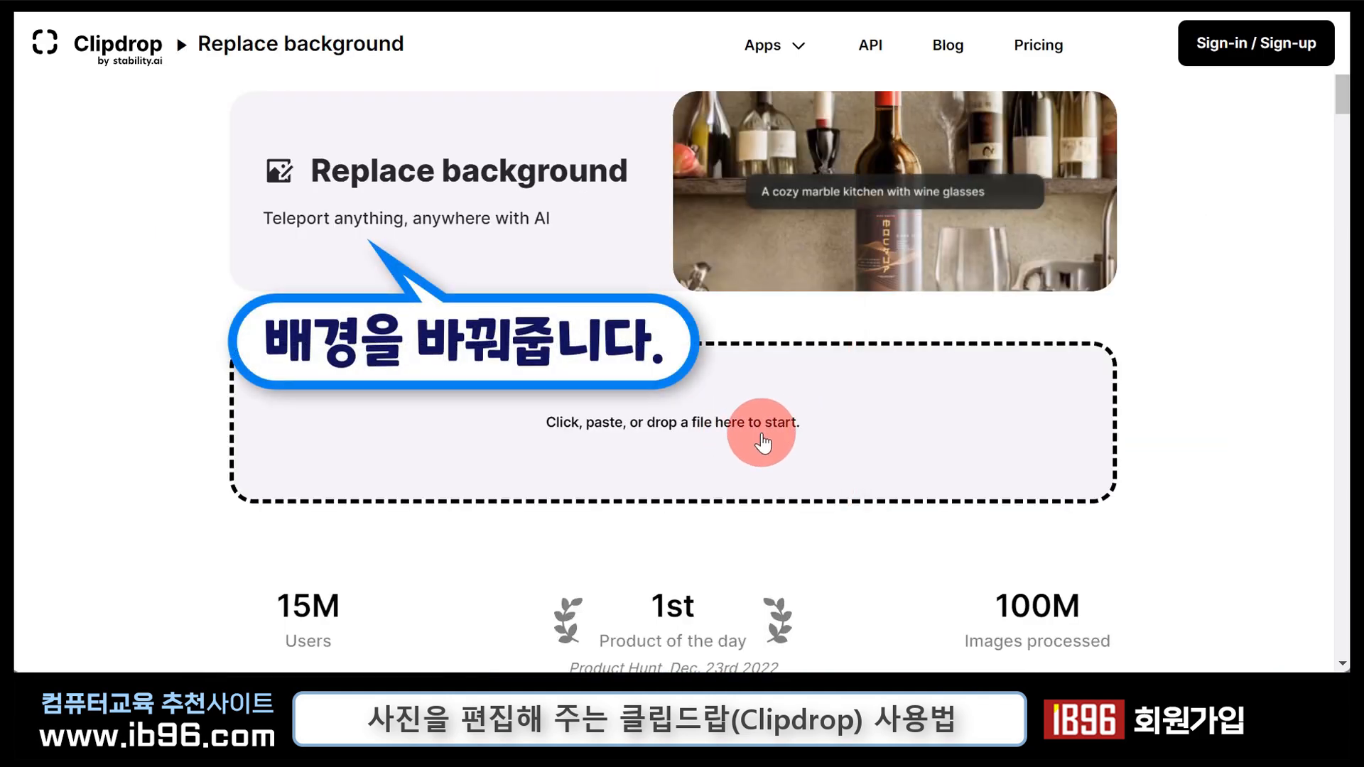
pyautogui.moveTo(14, 337); pyautogui.dragTo(614, 425)
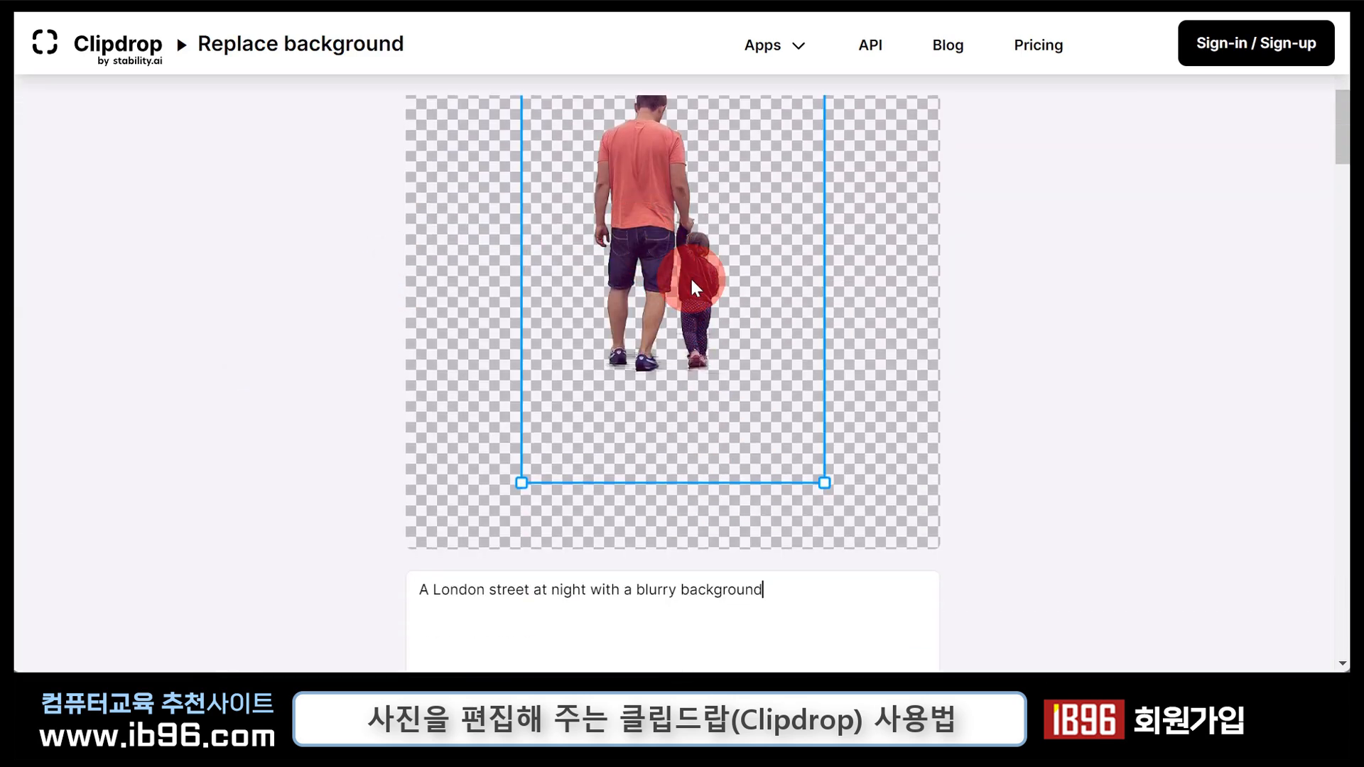
# Move the man-and-child cutout lower on the canvas and select the sample background prompt text.
pyautogui.moveTo(680, 276); pyautogui.dragTo(712, 410)
pyautogui.moveTo(771, 313); pyautogui.dragTo(744, 368)
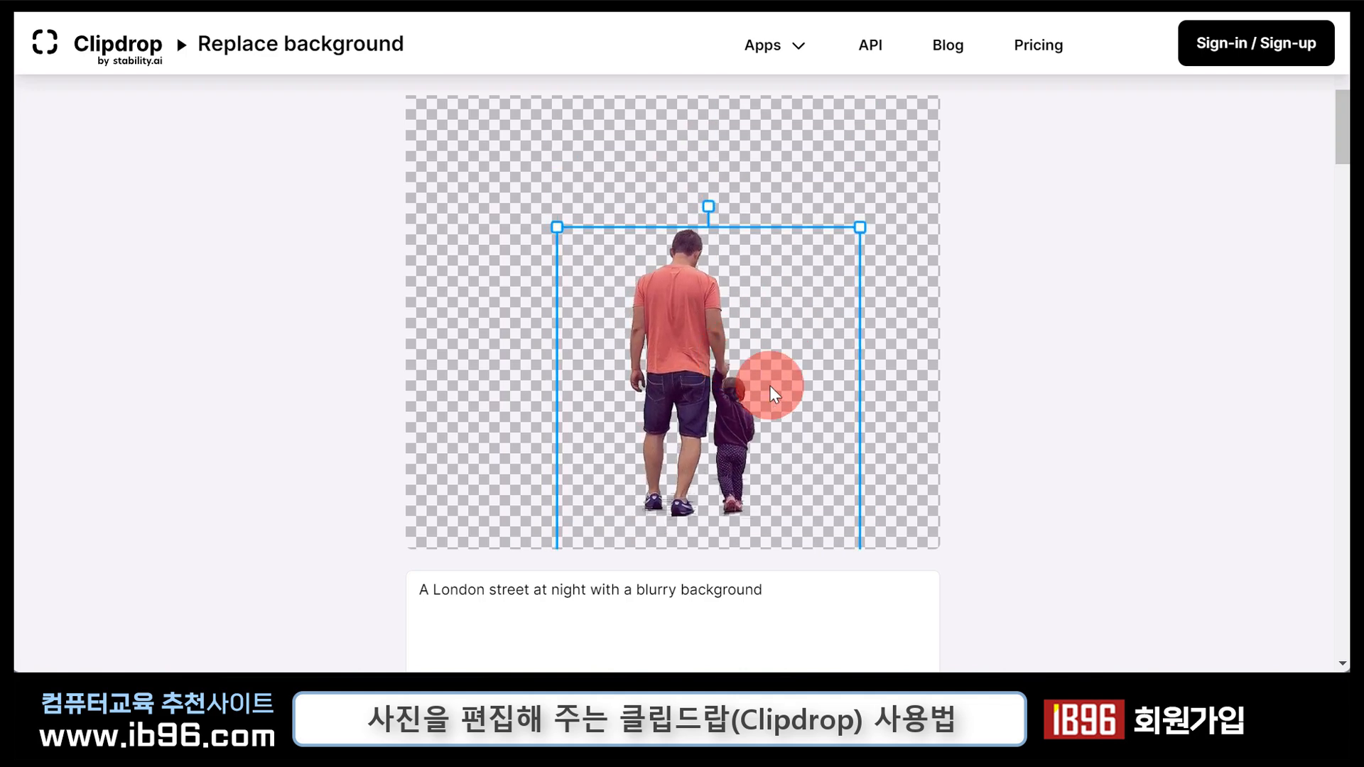
pyautogui.tripleClick(457, 611)
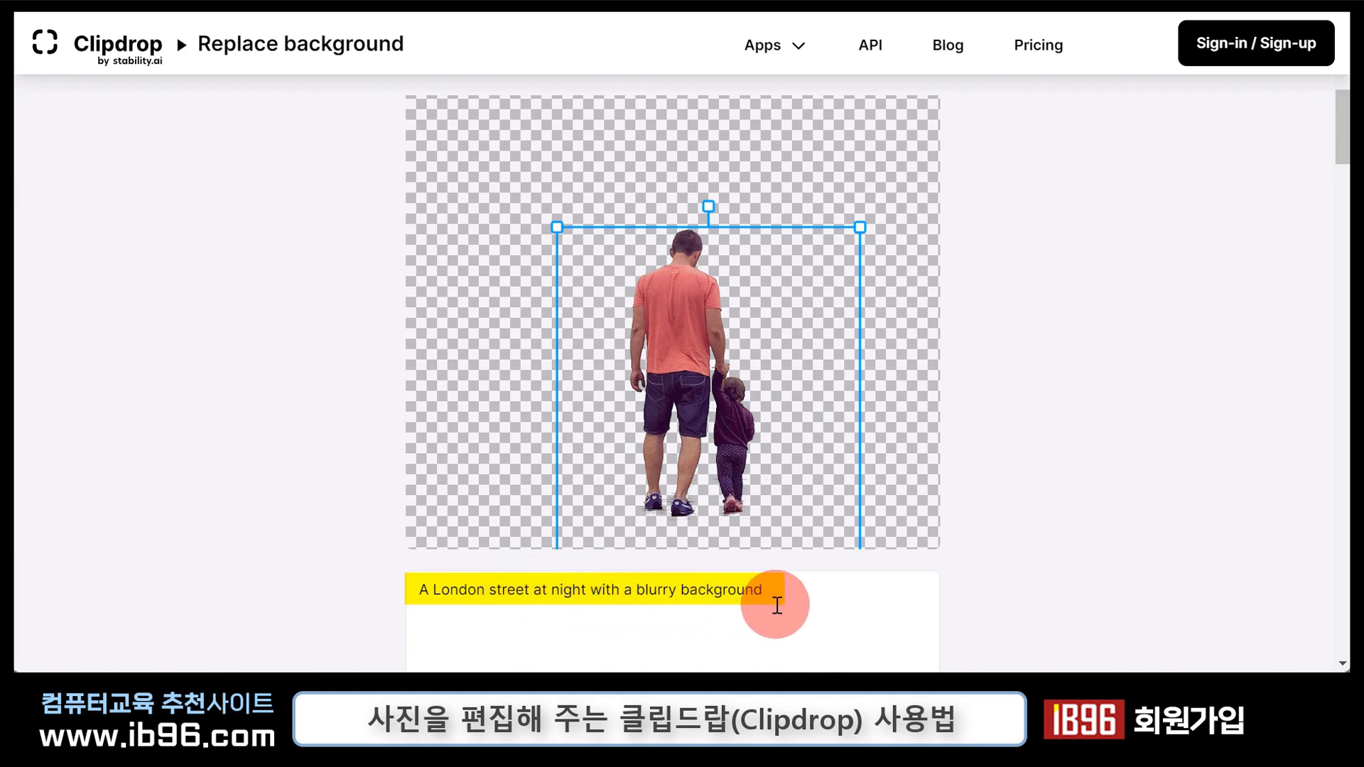
pyautogui.moveTo(782, 598); pyautogui.dragTo(441, 593)
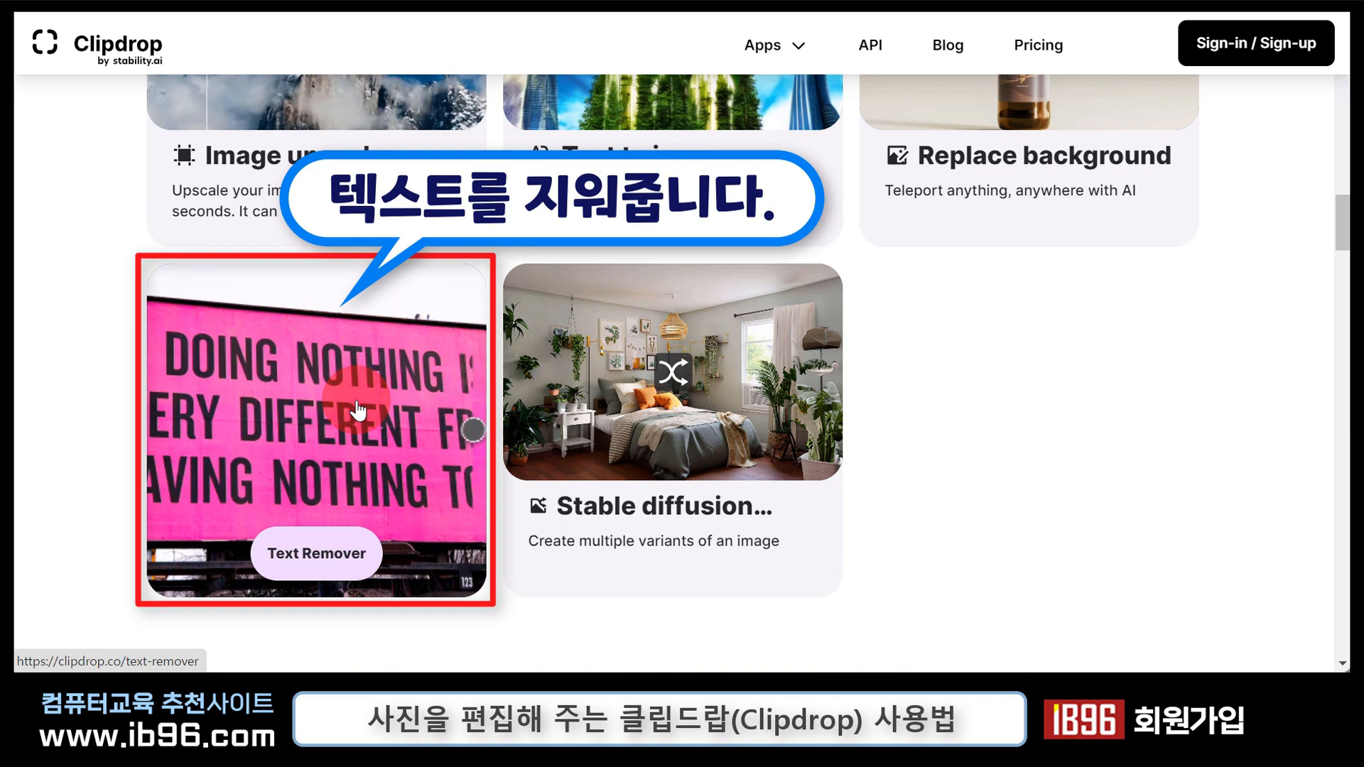
# Open the Text remover tool, load the Fire Hall photo with the blue truck and continue with the downscaled SD version.
pyautogui.click(357, 410)
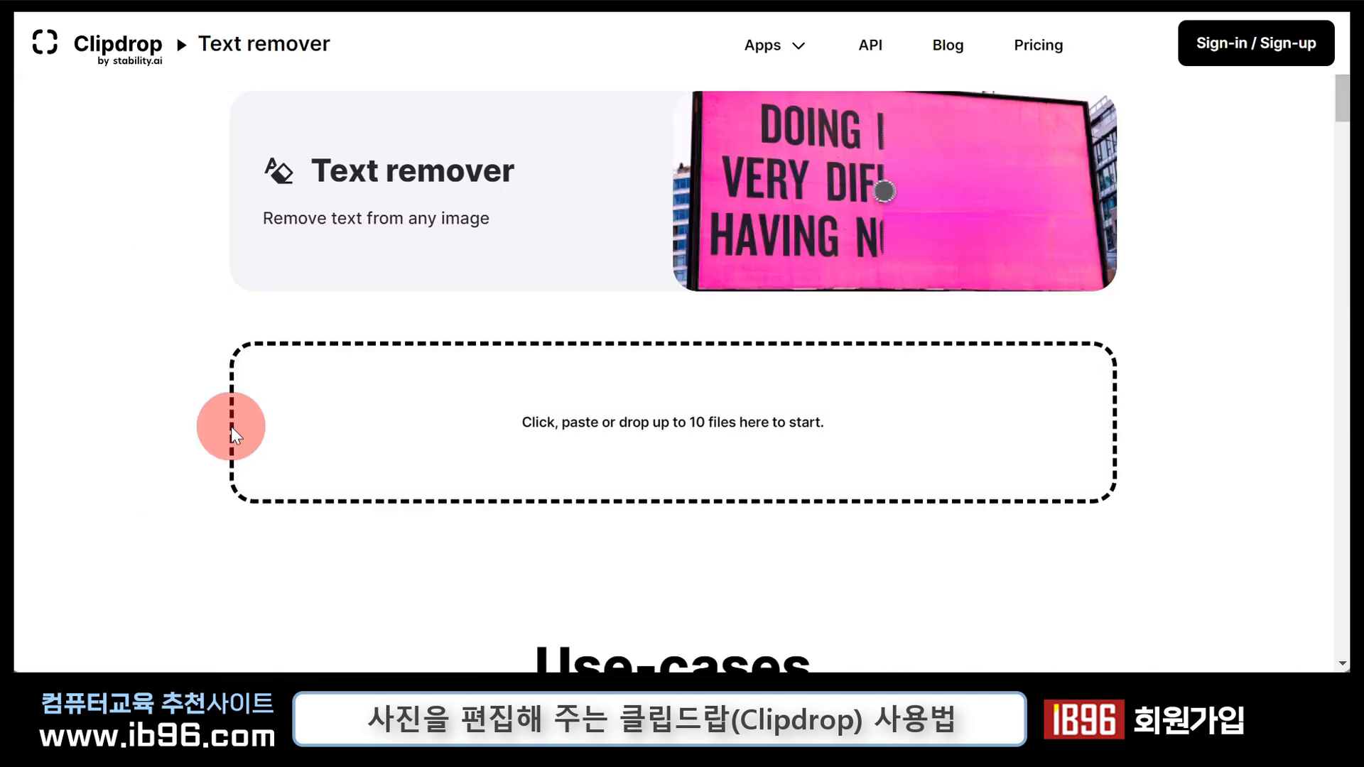
pyautogui.moveTo(15, 185); pyautogui.dragTo(608, 313)
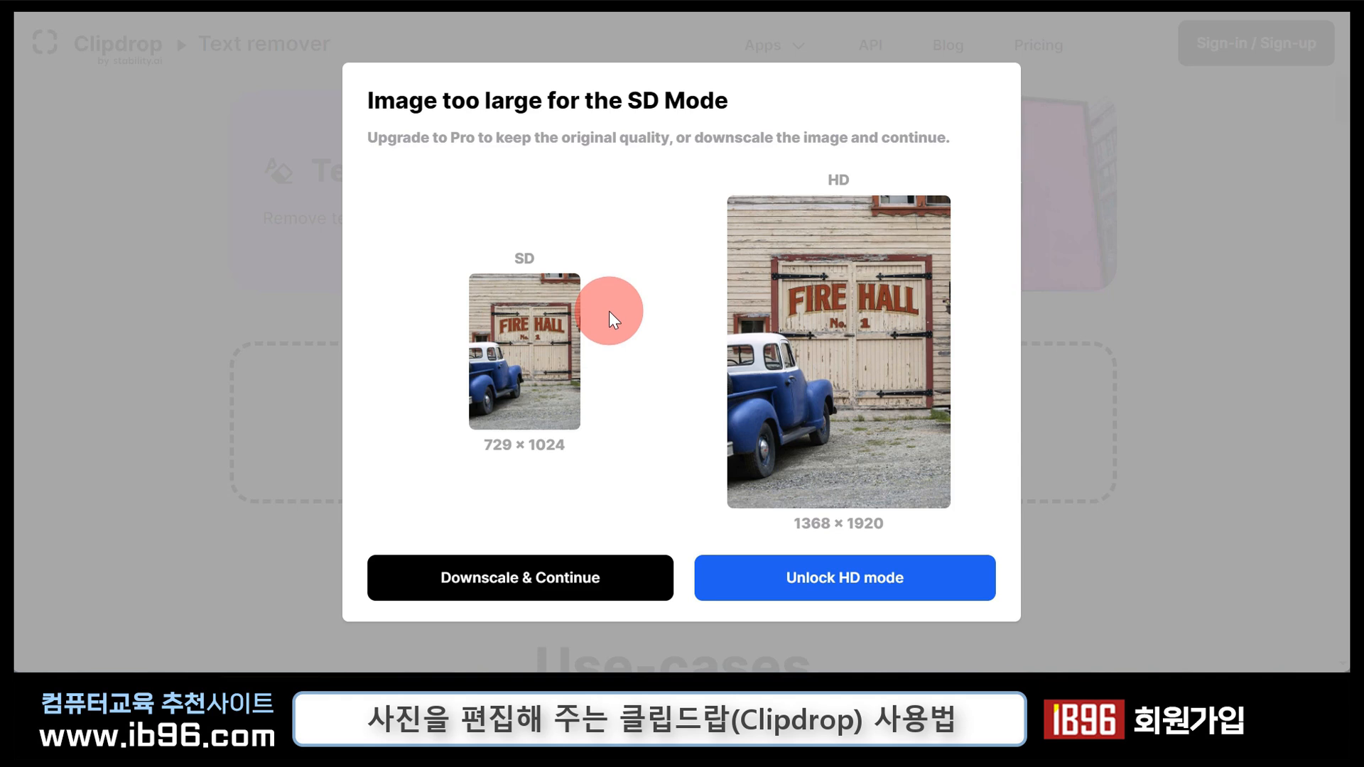
pyautogui.click(640, 578)
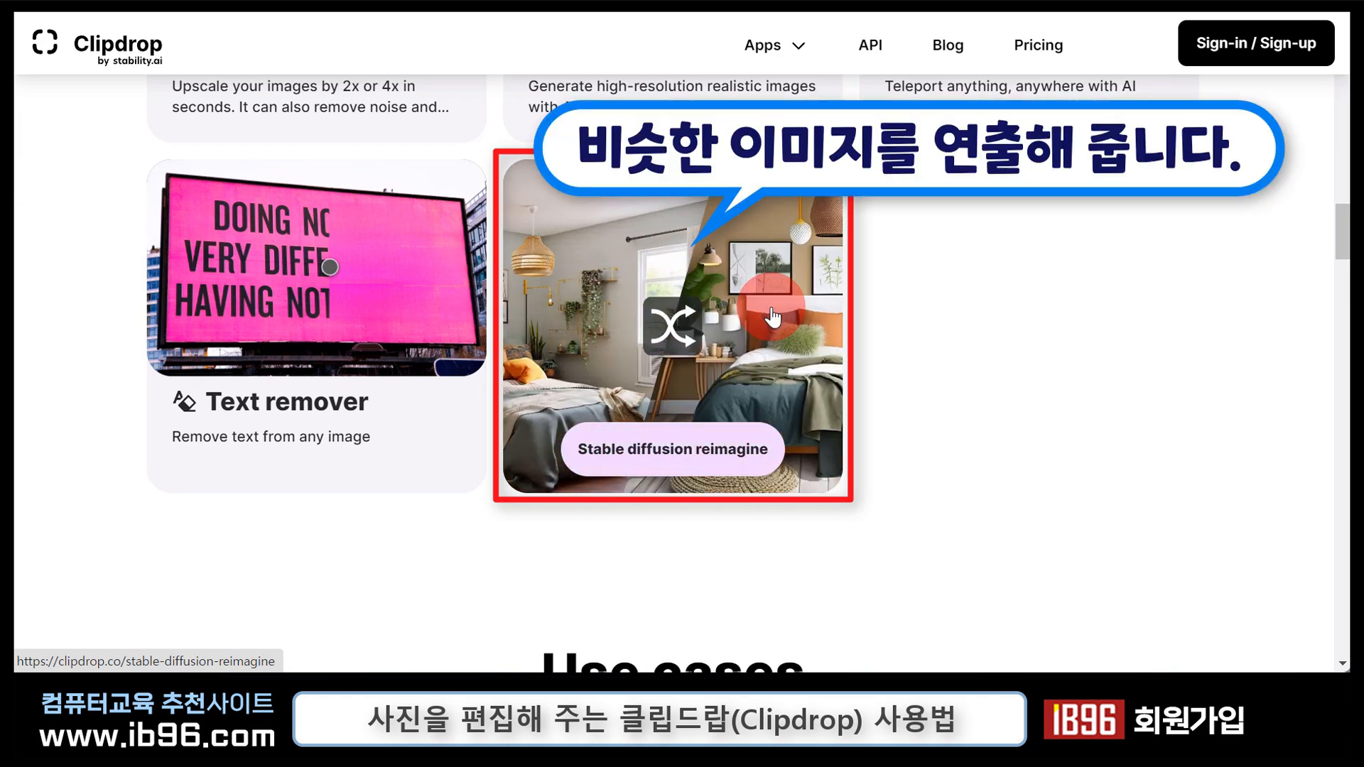
# Open the Stable diffusion reimagine tool and load the black-and-white portrait of the woman into it.
pyautogui.click(682, 363)
pyautogui.moveTo(192, 221); pyautogui.dragTo(782, 451)
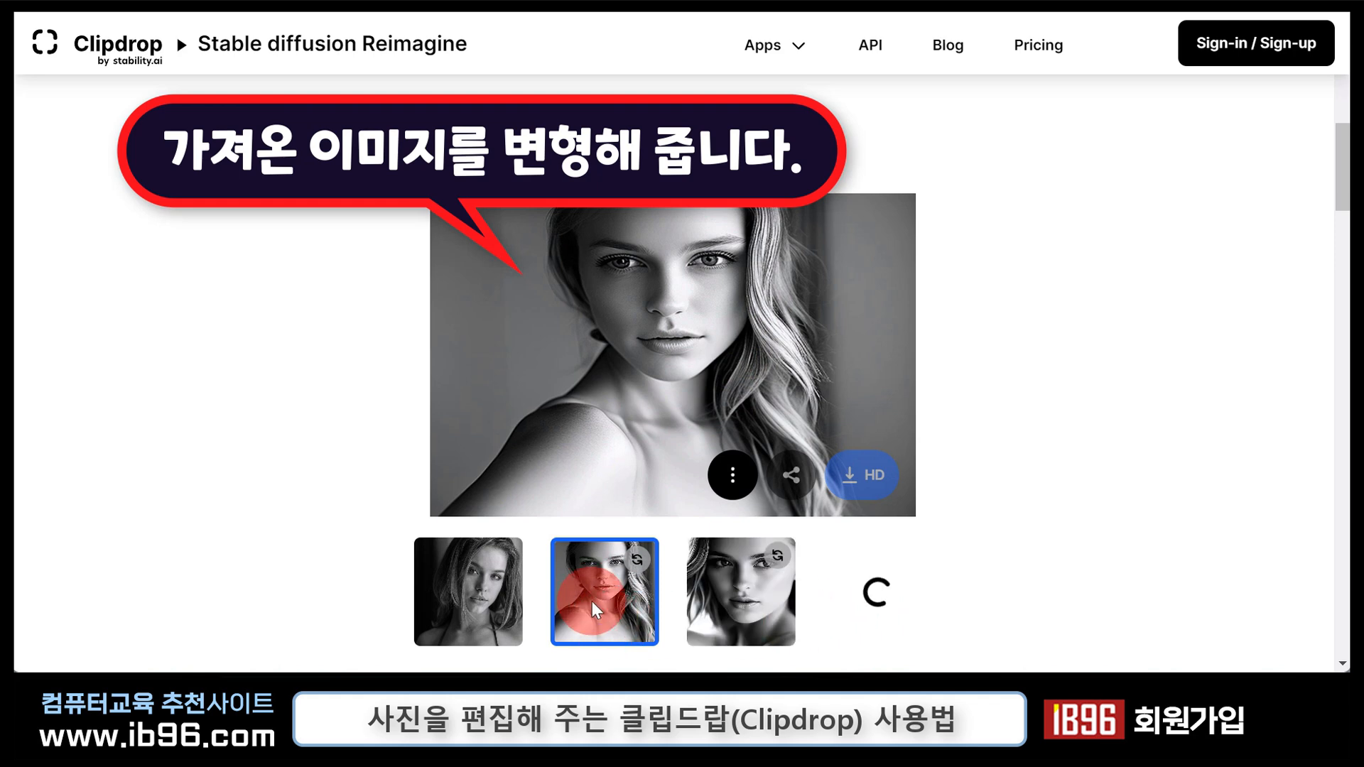
# Compare the original portrait with each of its generated variants, finishing on the original.
pyautogui.click(497, 598)
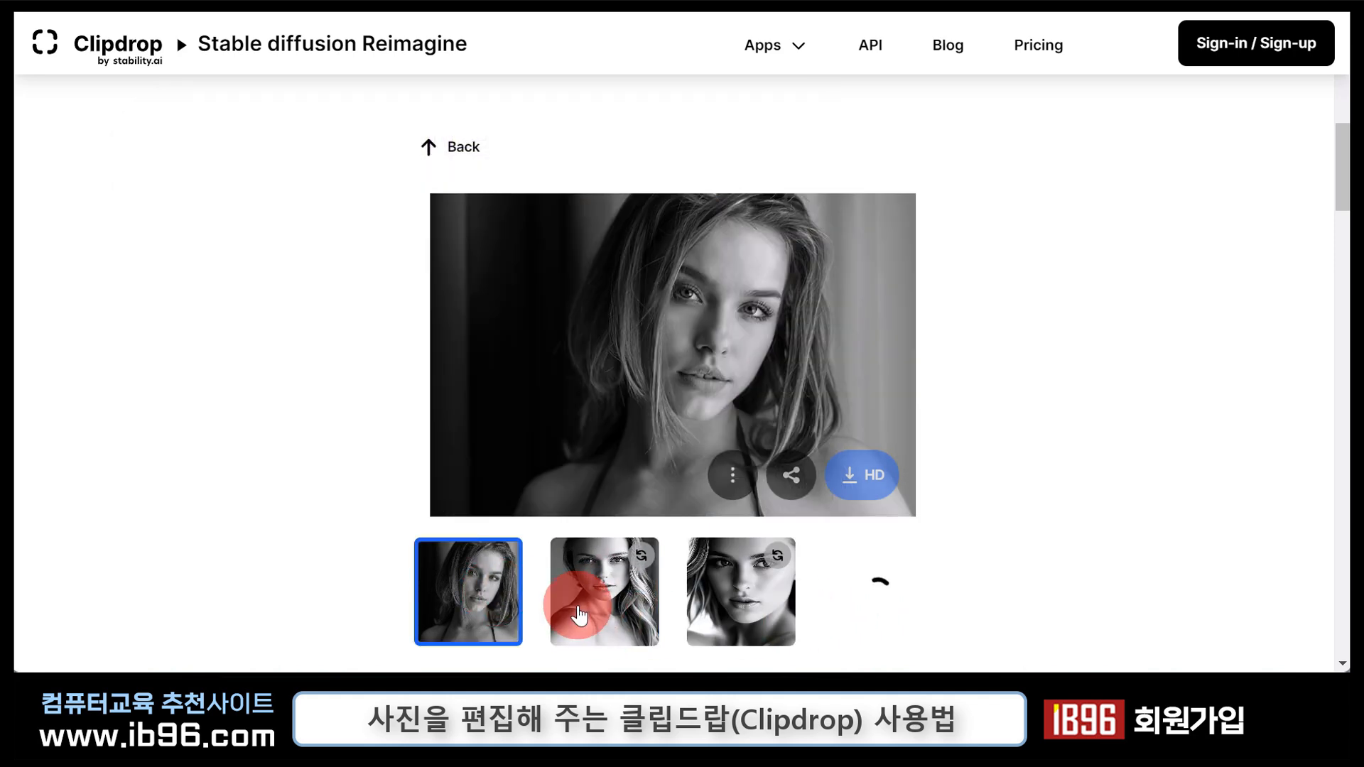
pyautogui.click(578, 610)
pyautogui.click(727, 610)
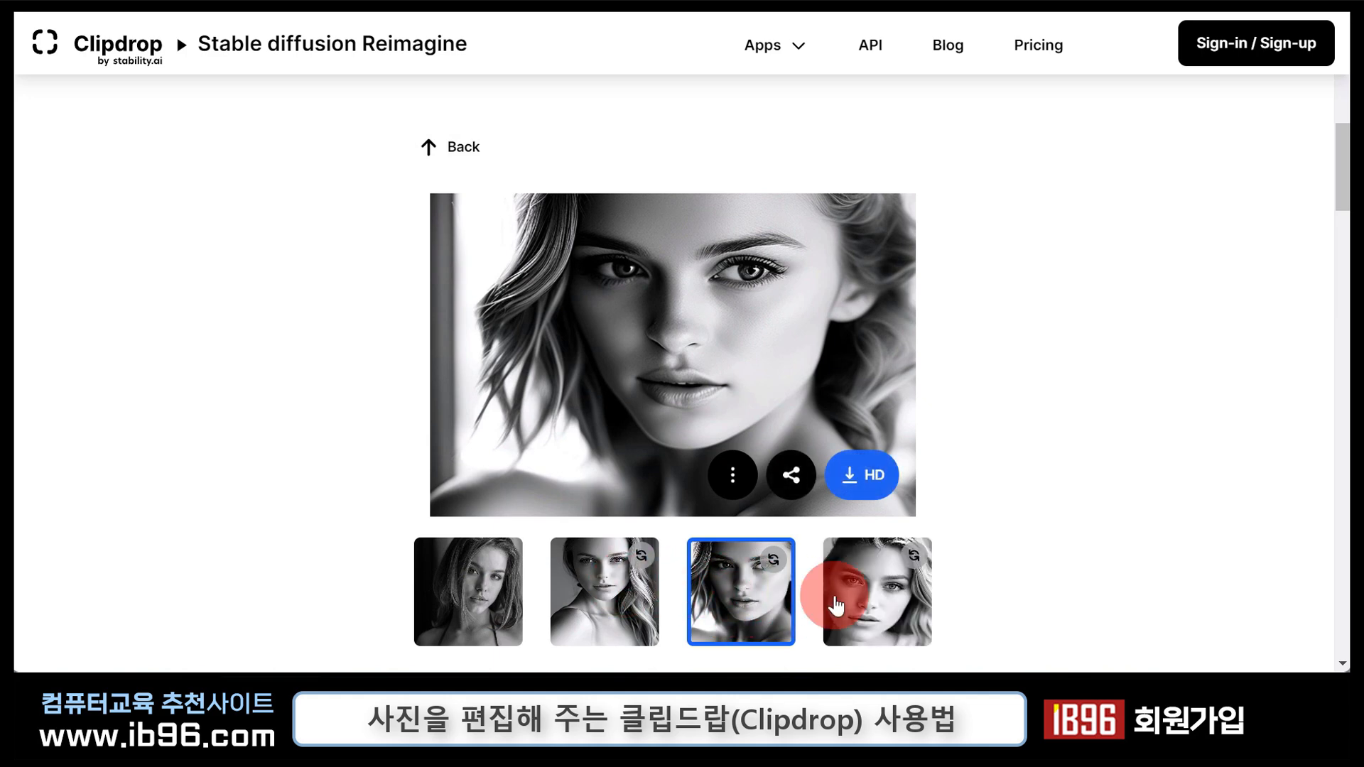
pyautogui.click(835, 604)
pyautogui.click(731, 604)
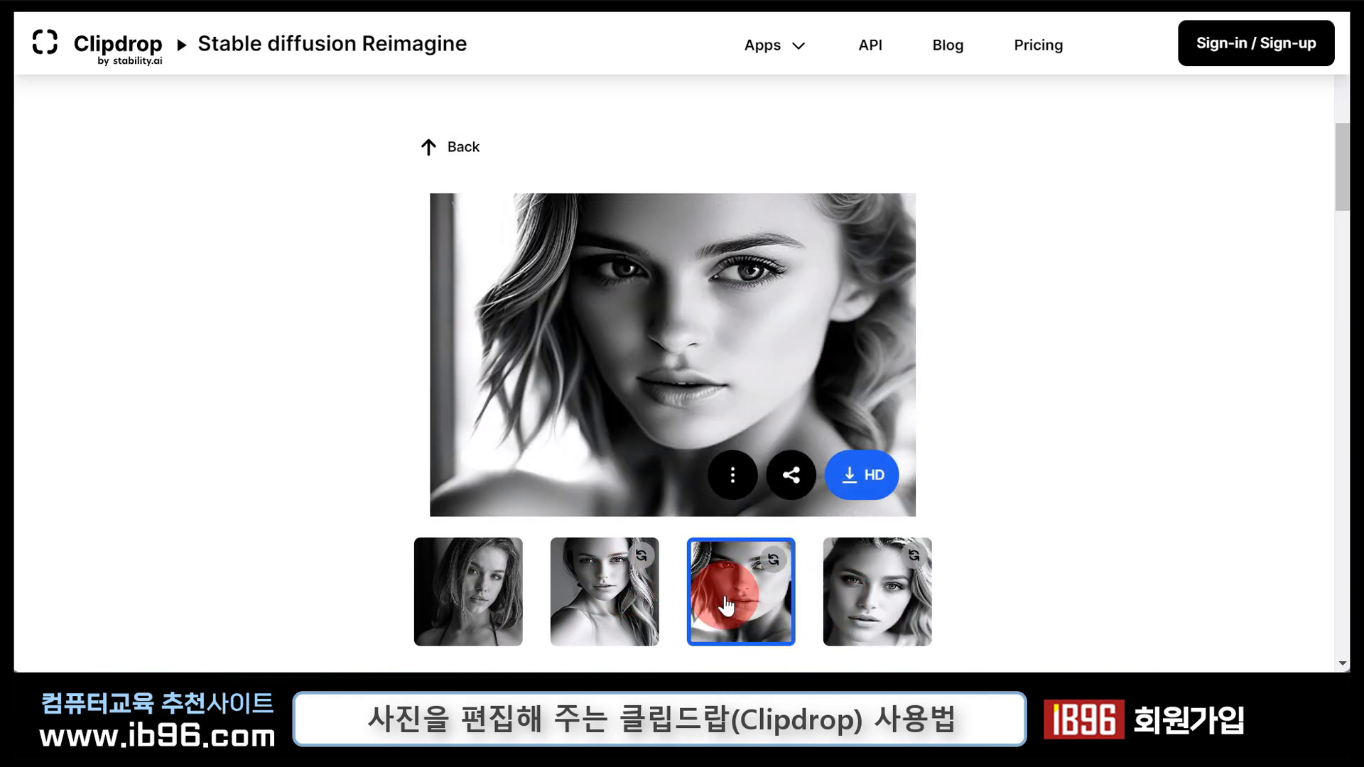
pyautogui.click(642, 604)
pyautogui.click(746, 610)
pyautogui.click(862, 603)
pyautogui.click(728, 617)
pyautogui.click(617, 598)
pyautogui.click(486, 596)
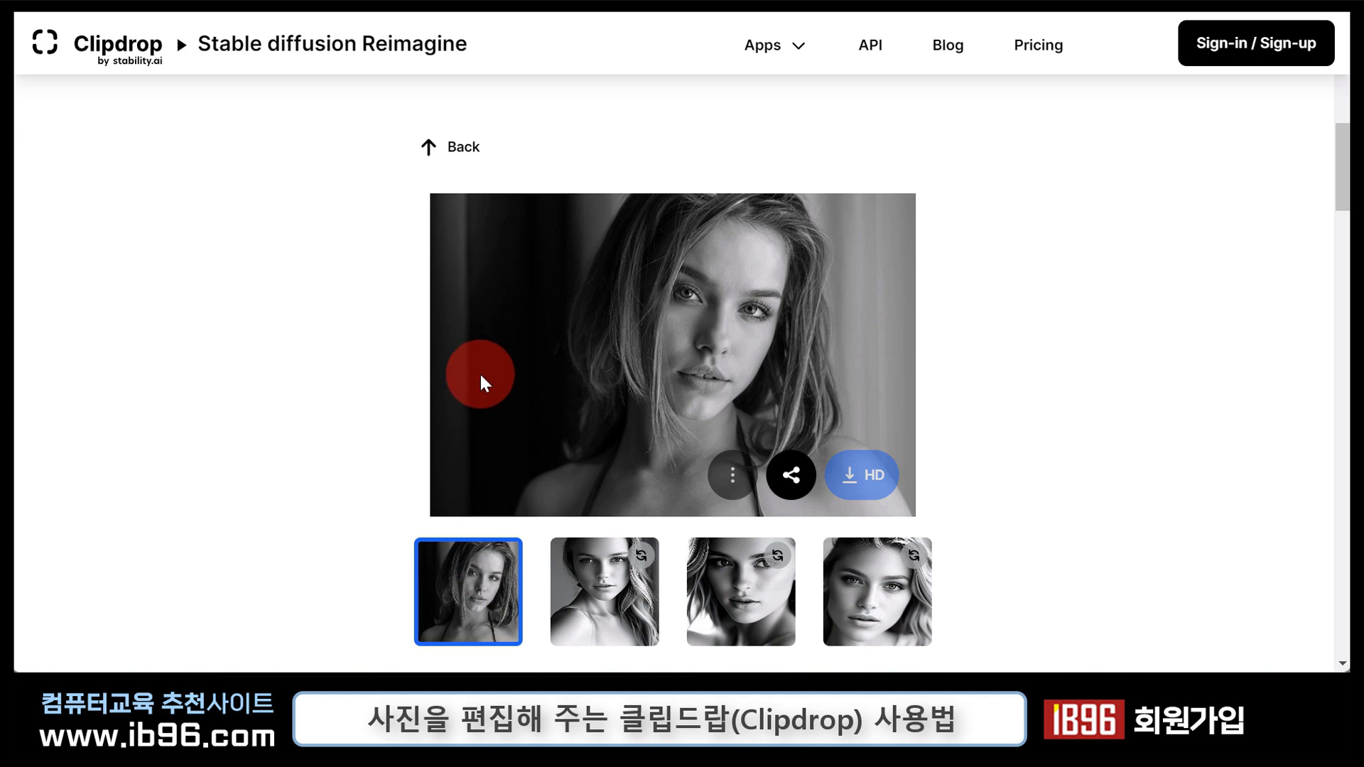
# Reimagine the street building photo and view its second and third generated variants.
pyautogui.scroll(10, 481, 377)
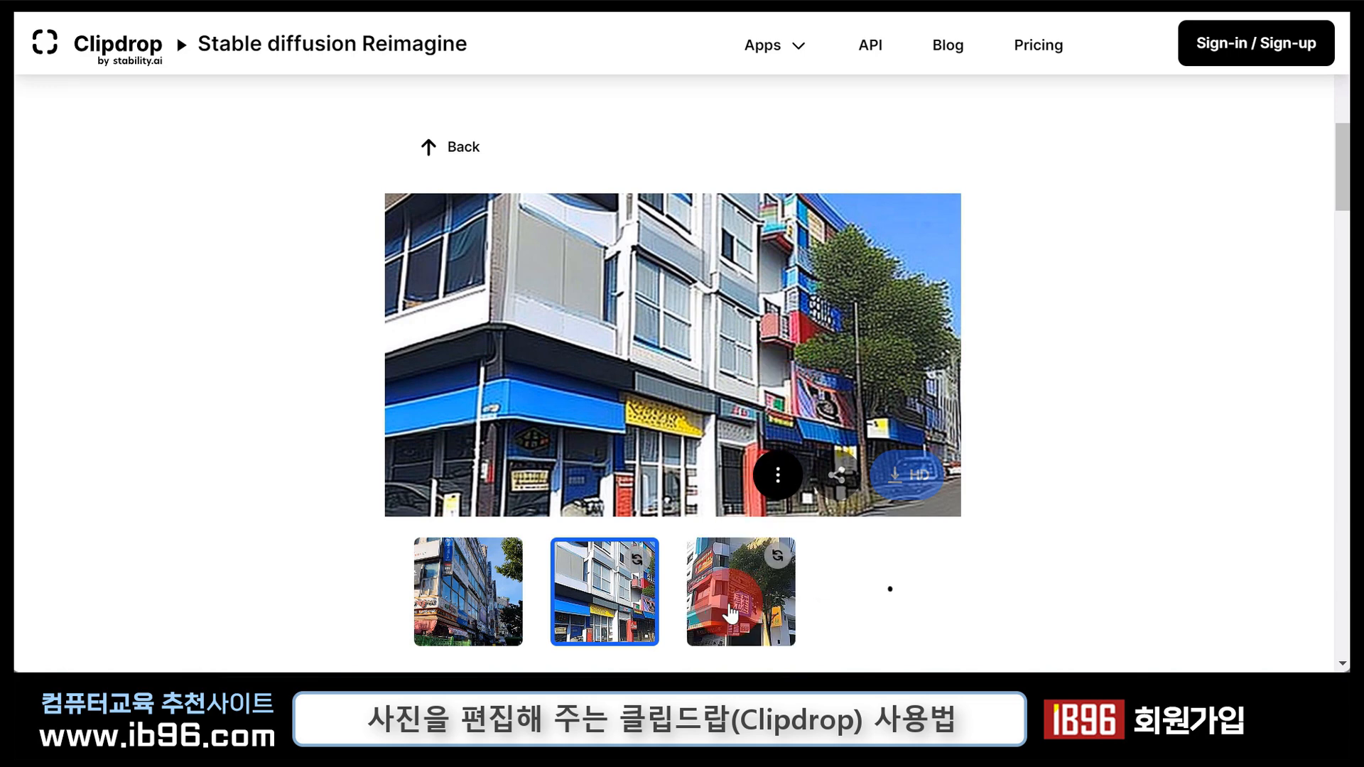
pyautogui.click(739, 608)
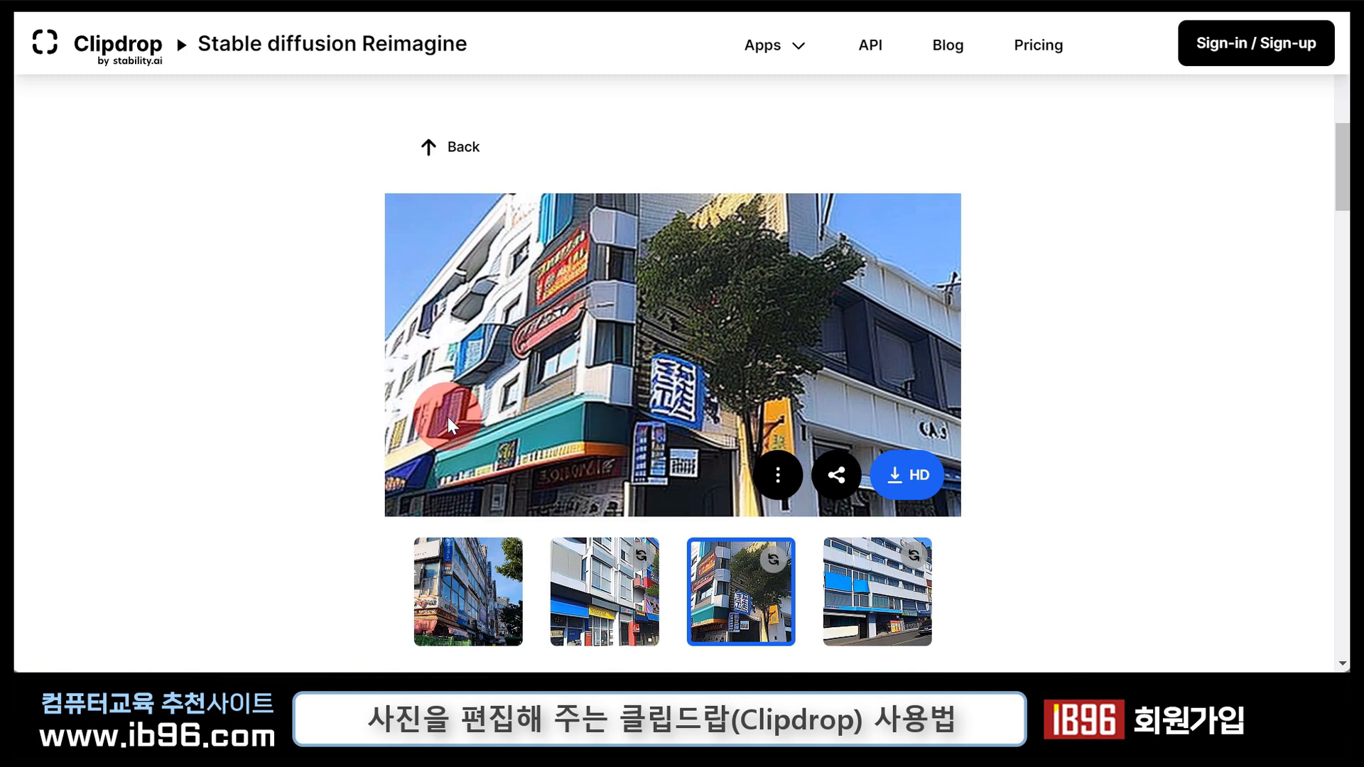
pyautogui.click(890, 608)
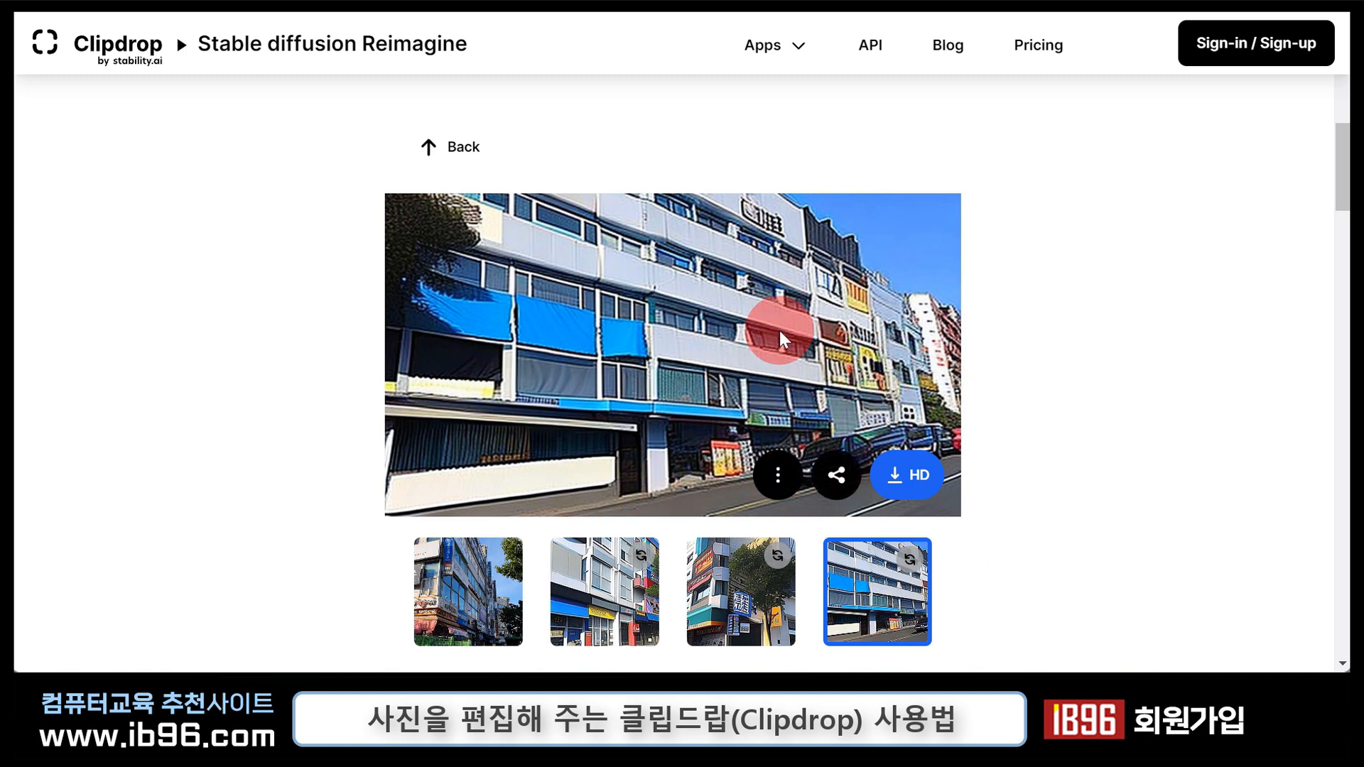
# Return to the home page and look over the Tools section.
pyautogui.scroll(3, 711, 445)
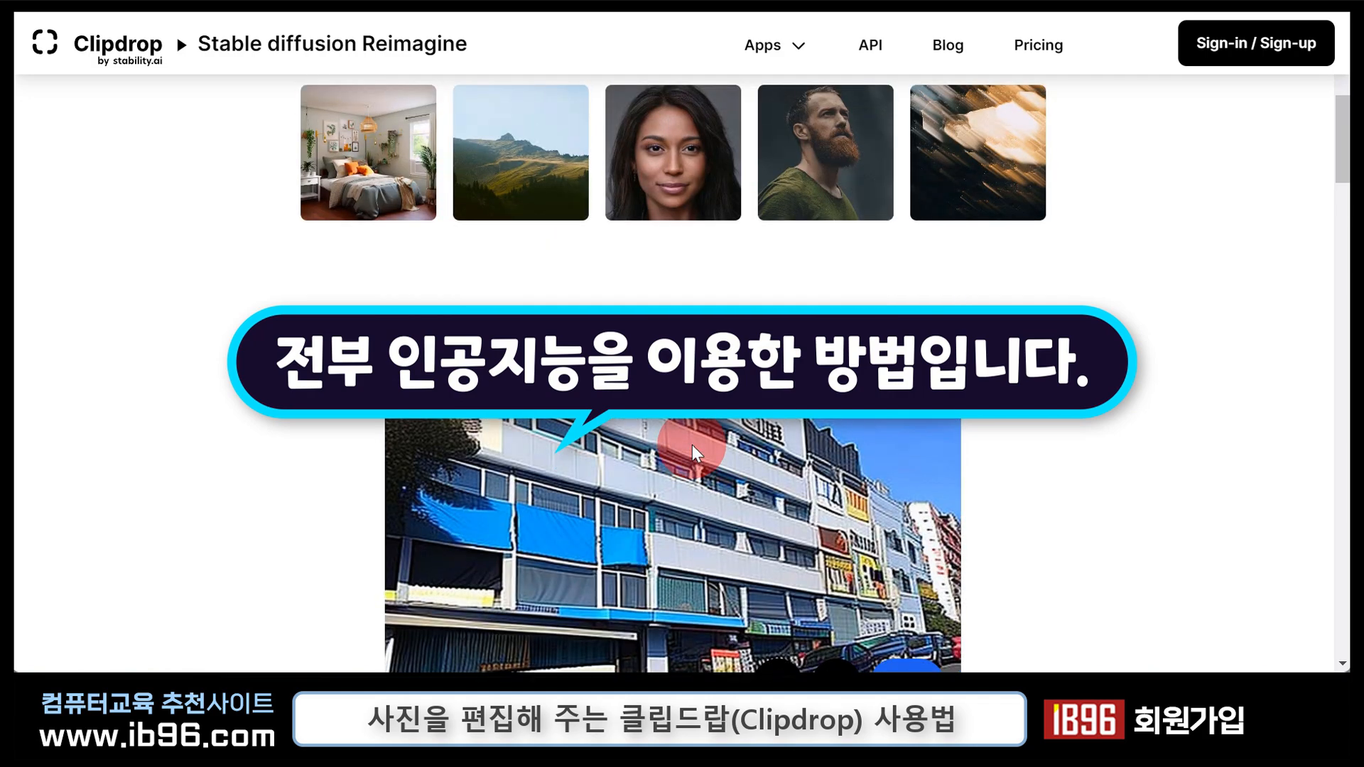
pyautogui.scroll(6, 692, 445)
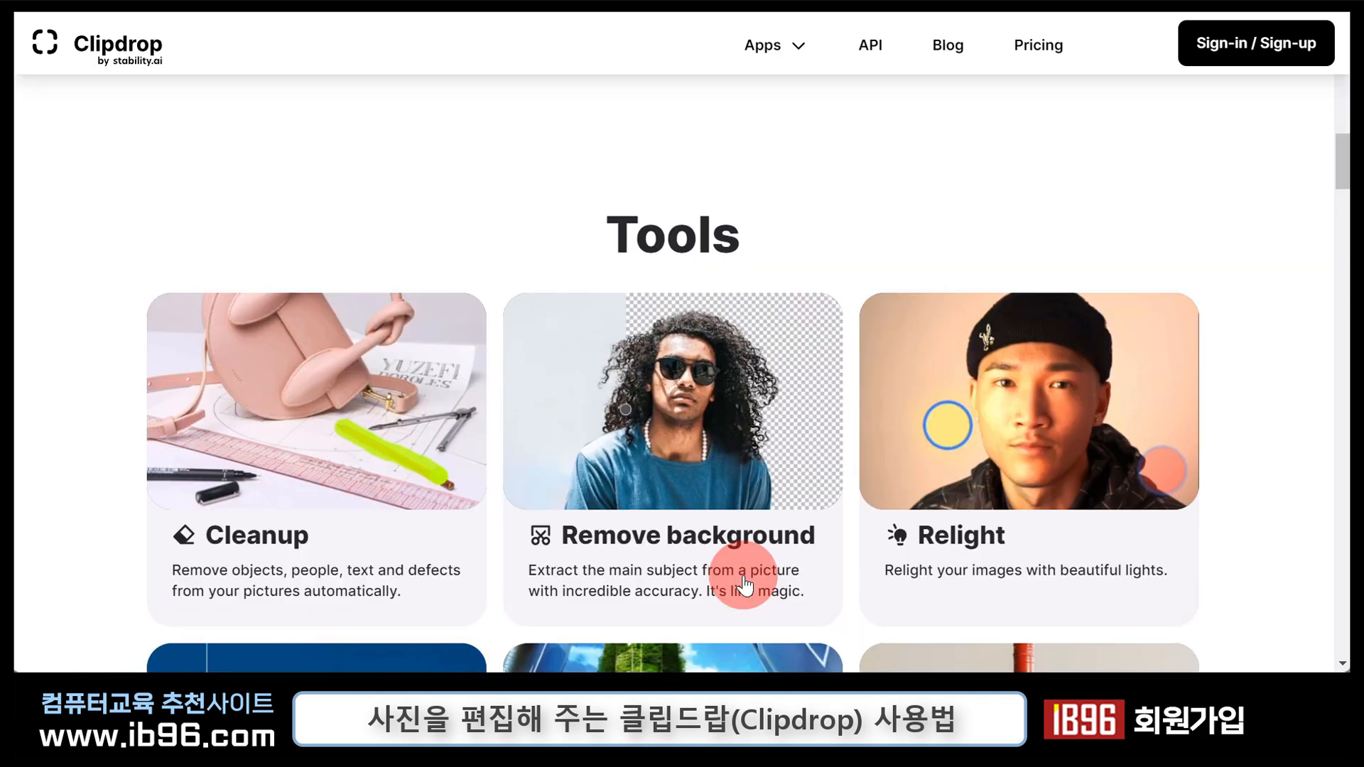
pyautogui.moveTo(739, 578)
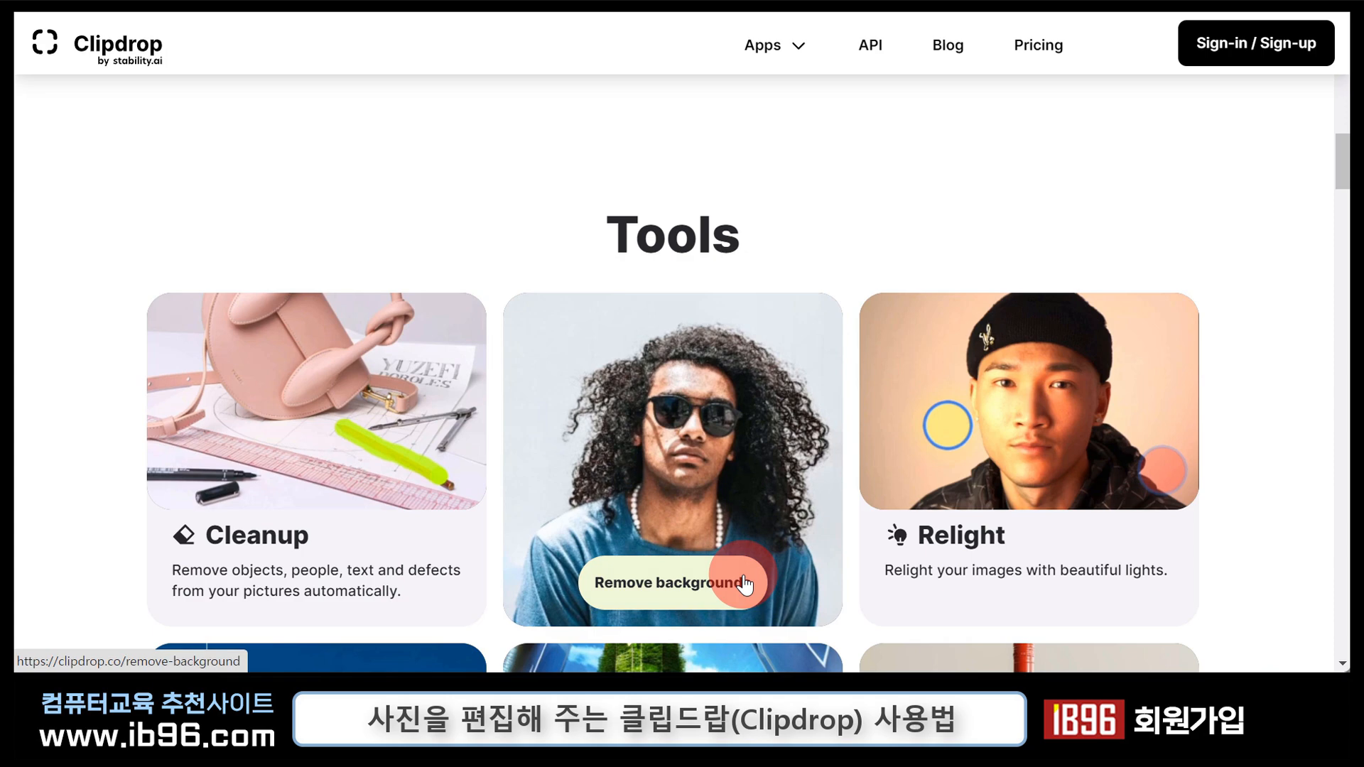
pyautogui.scroll(-4, 744, 583)
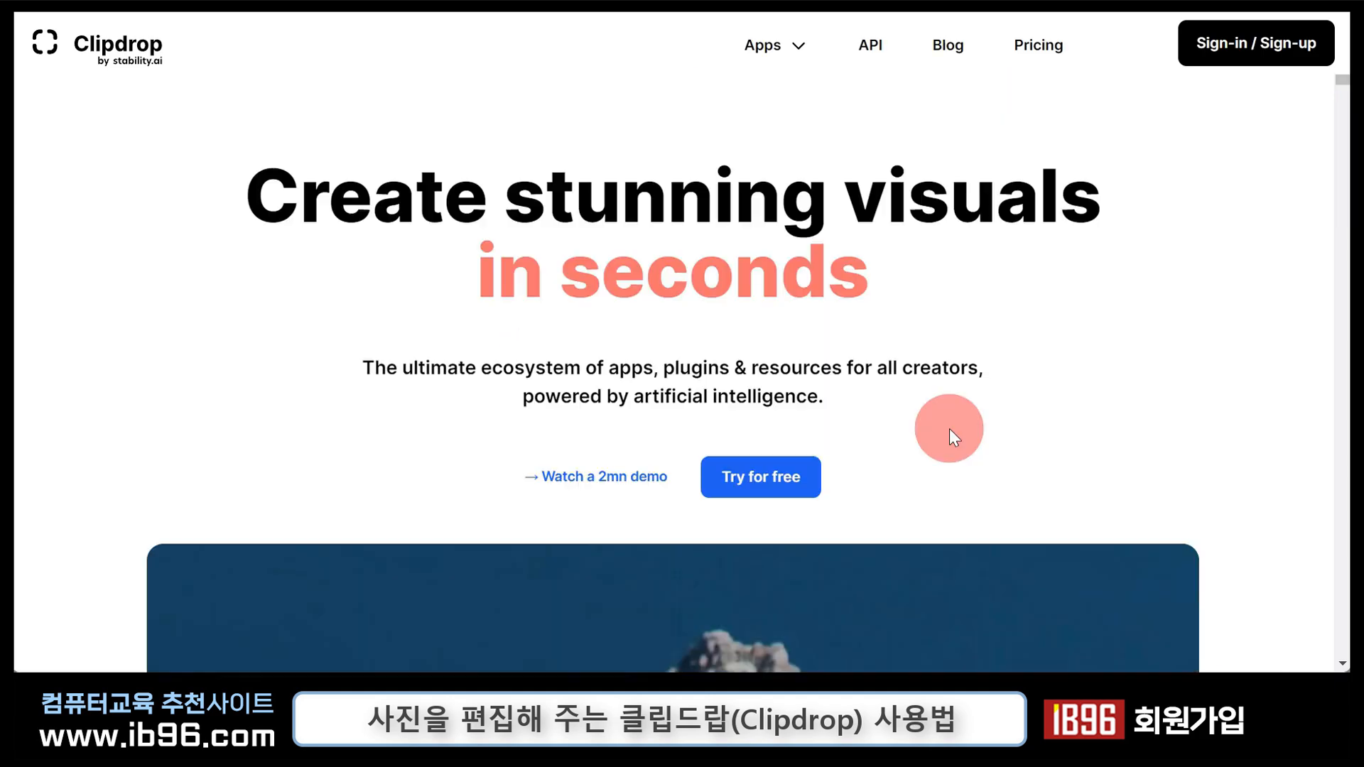
pyautogui.scroll(-9, 950, 431)
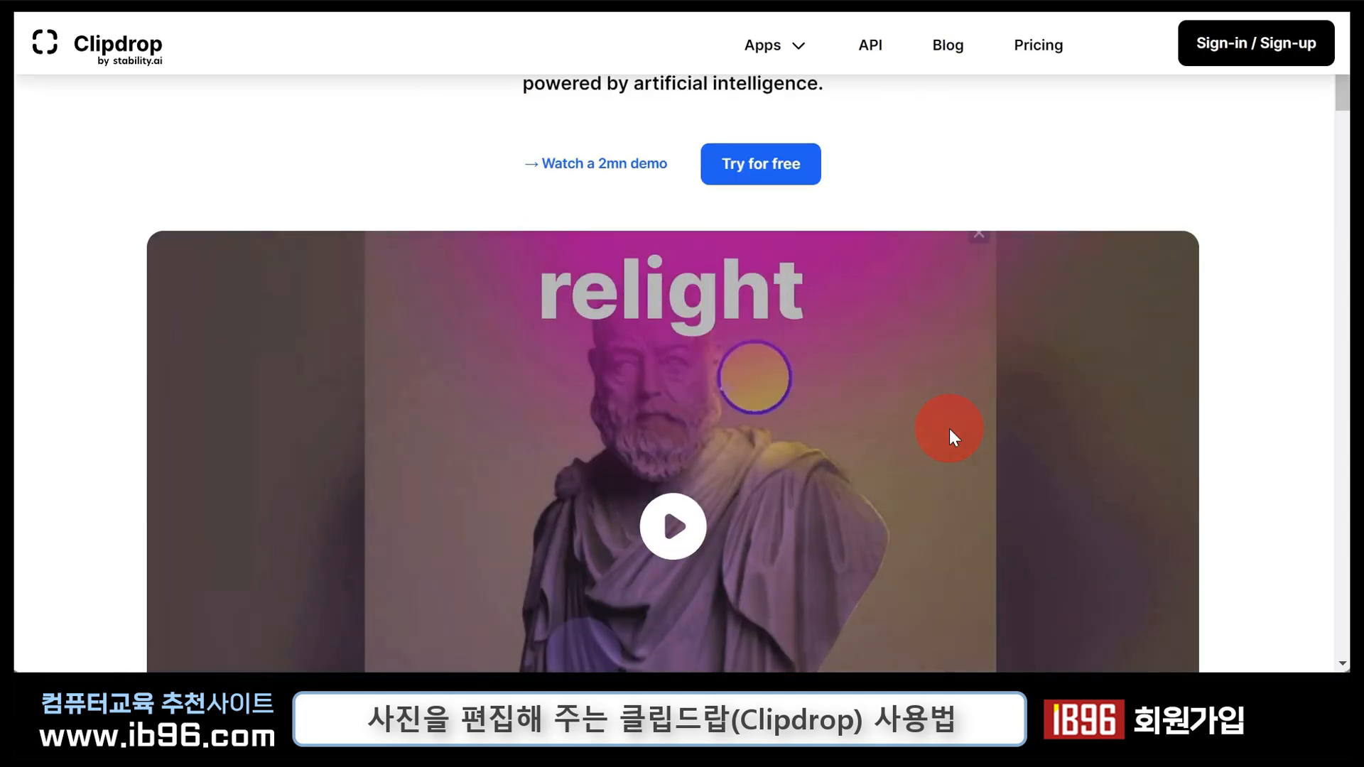
pyautogui.scroll(-10, 949, 431)
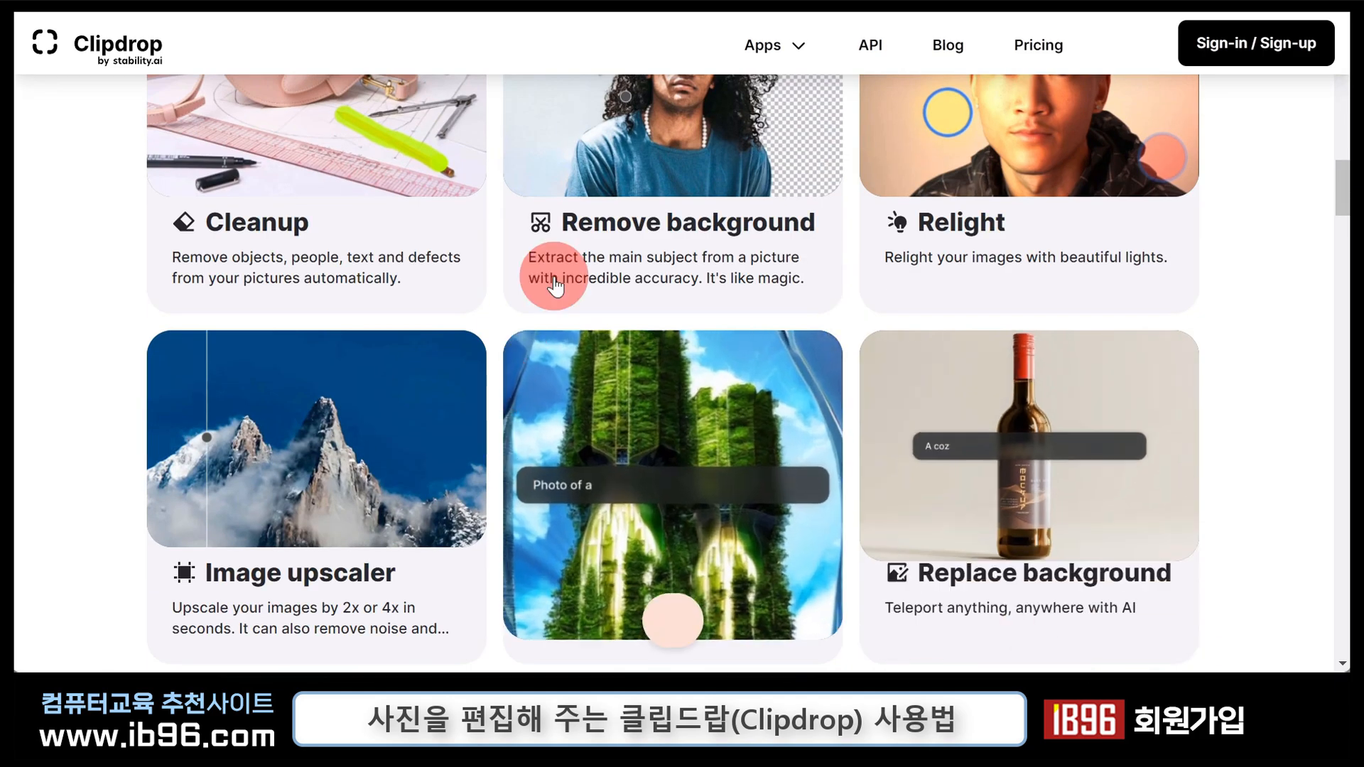